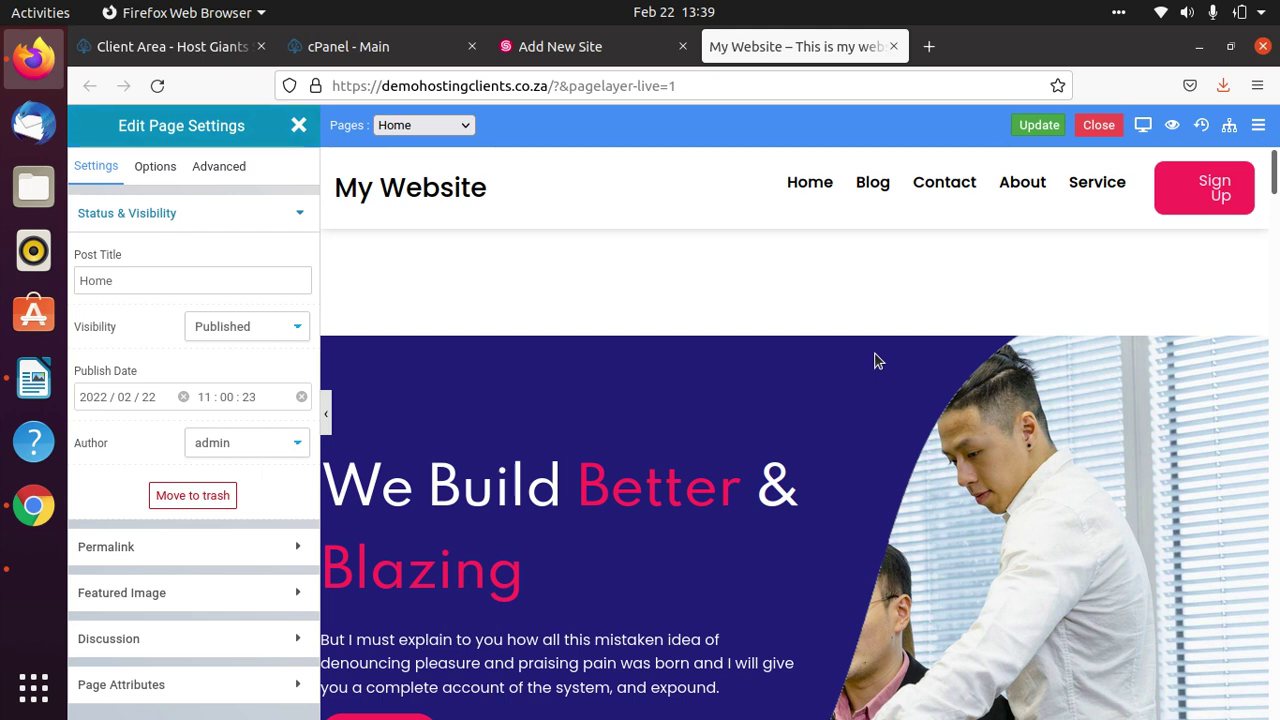
Bring back the Demohostingclients.co.za service overview and follow the Home link to Hosting Giants.
{"action": "left_click", "coordinate": [167, 48]}
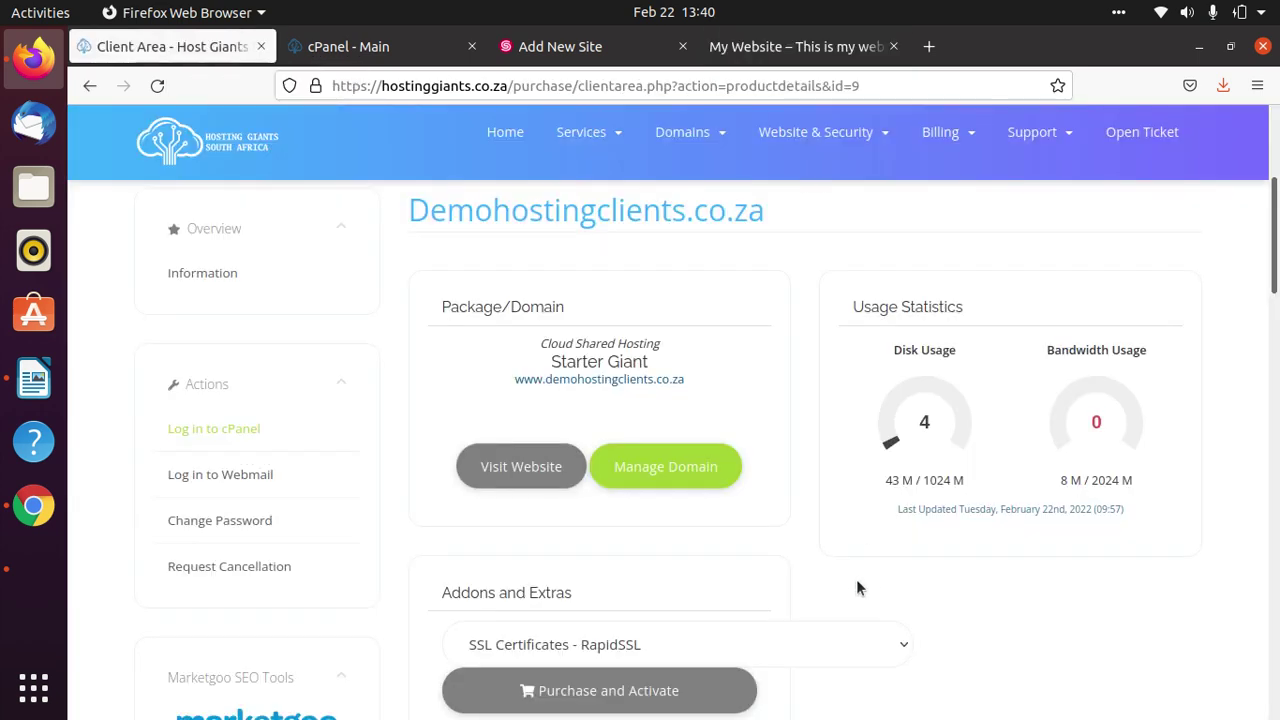
{"action": "scroll", "coordinate": [858, 587], "scroll_direction": "up", "scroll_amount": 5}
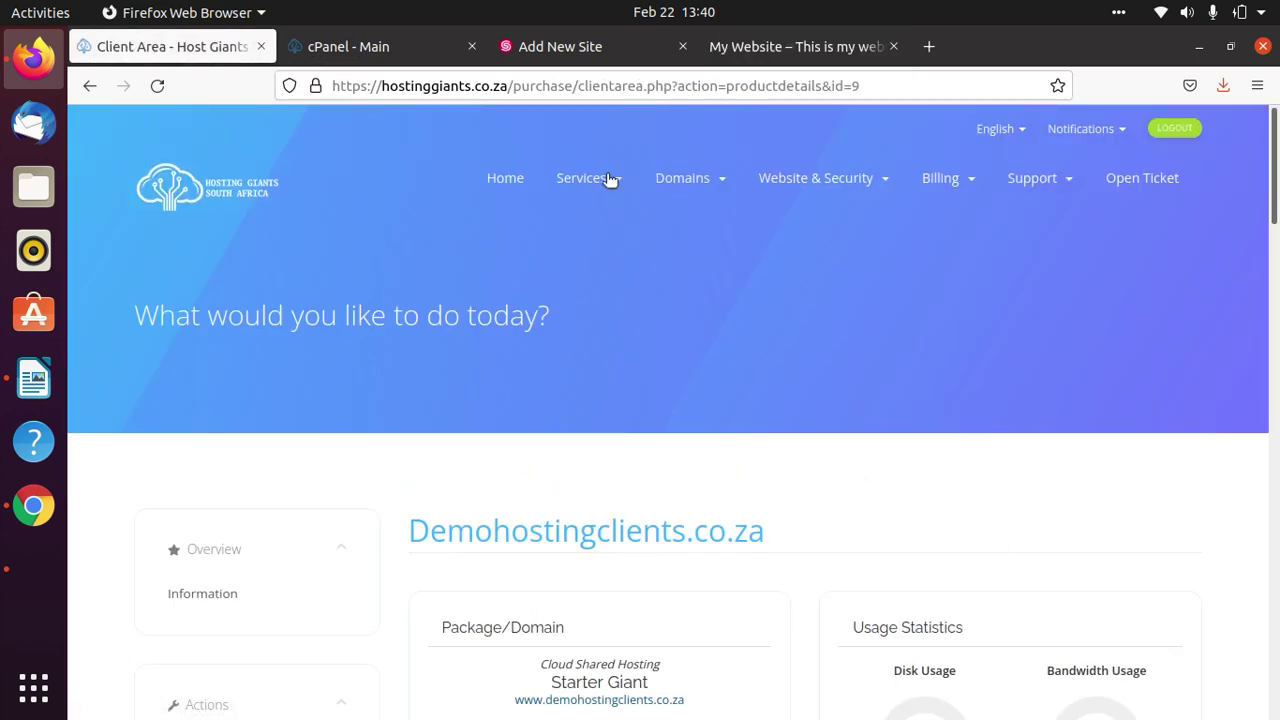
{"action": "left_click", "coordinate": [492, 178]}
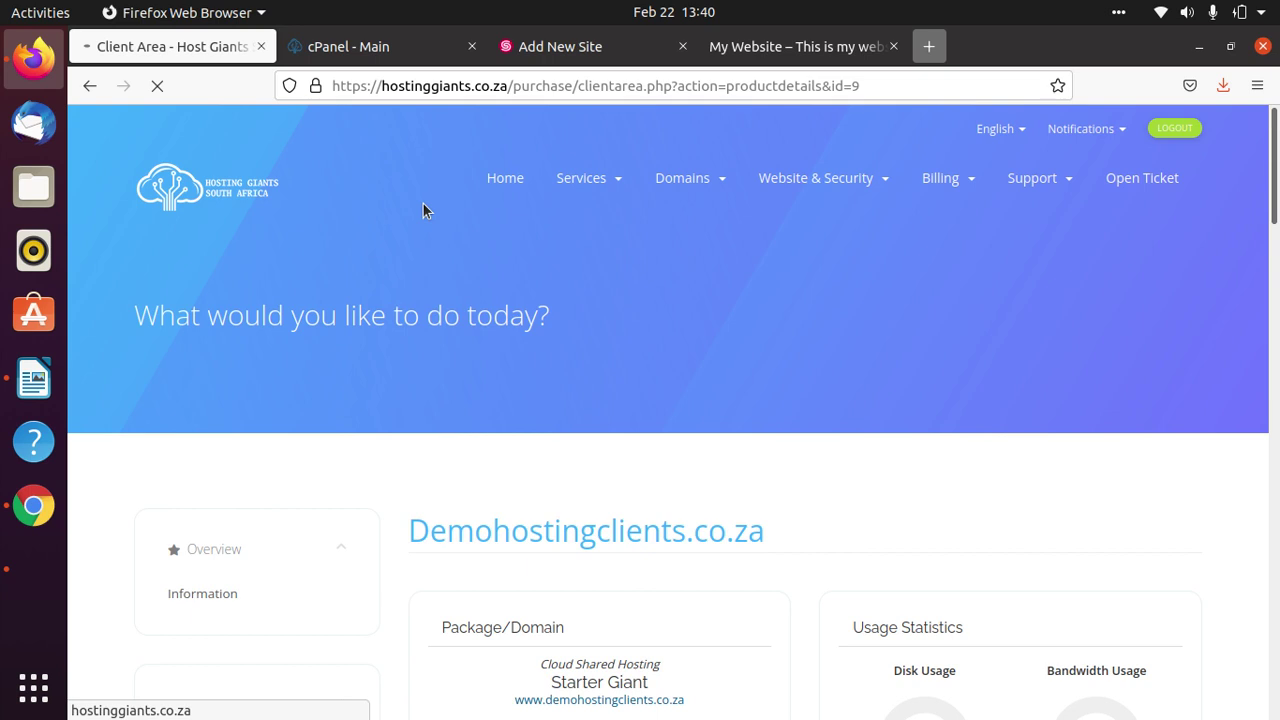
Load hostinggiants.co.za in a new Firefox tab, correcting a typo in the address.
{"action": "key", "text": "ctrl+t"}
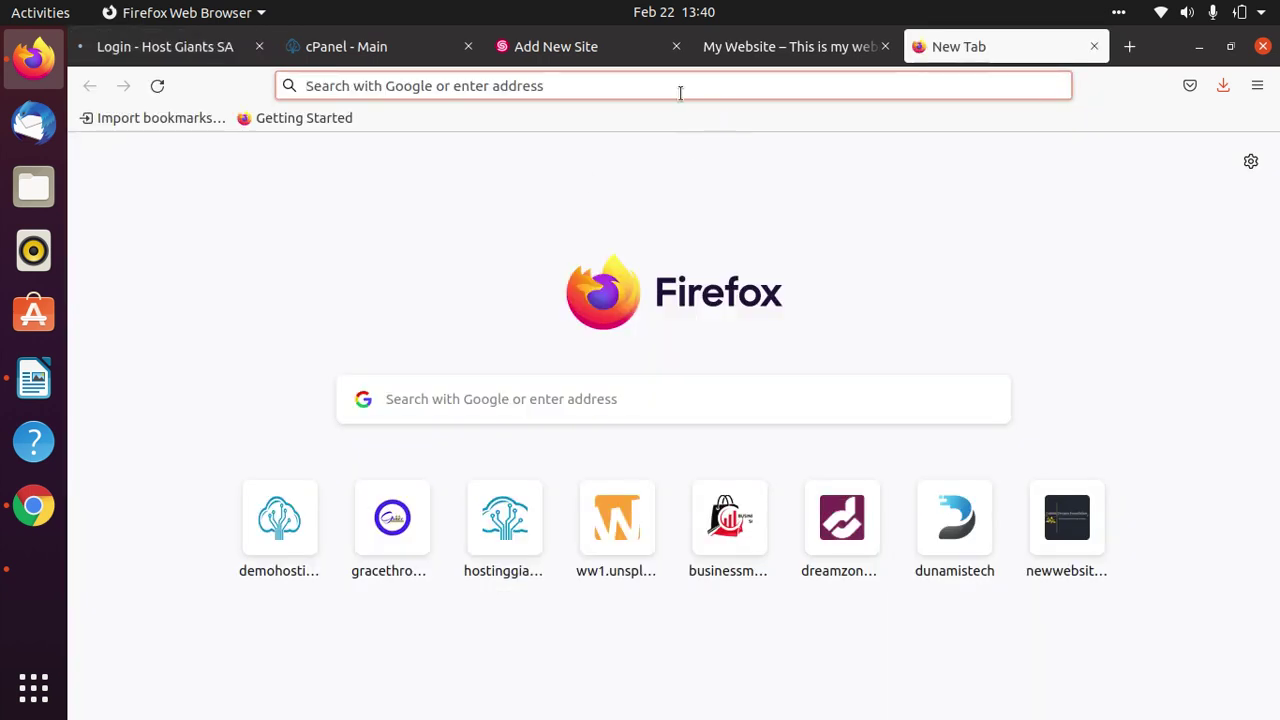
{"action": "left_click", "coordinate": [573, 88]}
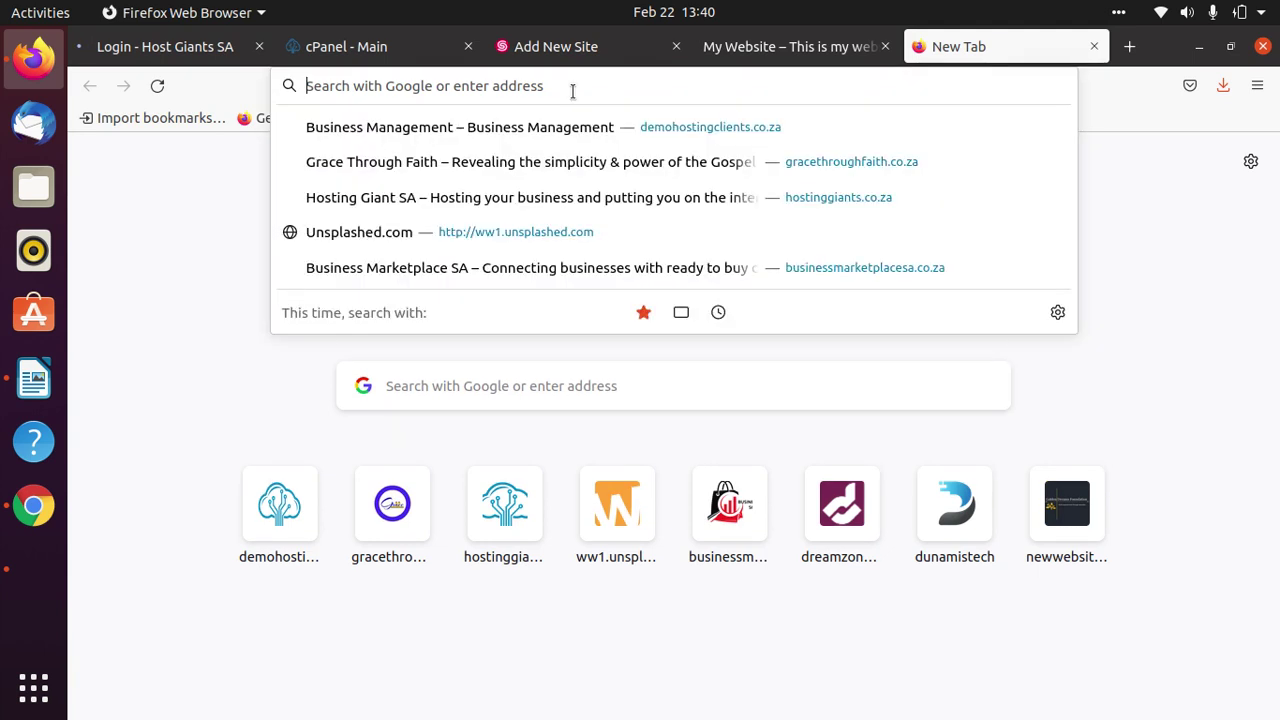
{"action": "type", "text": "hsoting"}
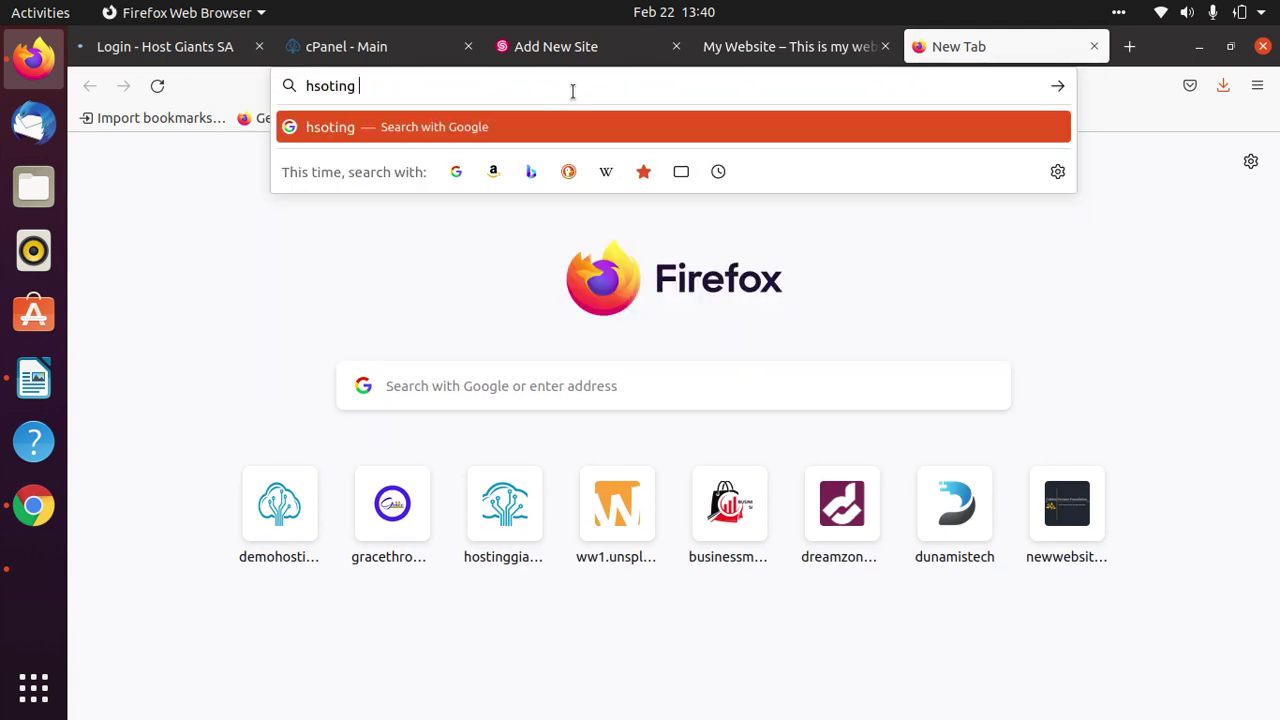
{"action": "key", "text": "BackSpace"}
{"action": "key", "text": "BackSpace"}
{"action": "key", "text": "BackSpace"}
{"action": "key", "text": "BackSpace"}
{"action": "key", "text": "BackSpace"}
{"action": "key", "text": "BackSpace"}
{"action": "type", "text": "ost"}
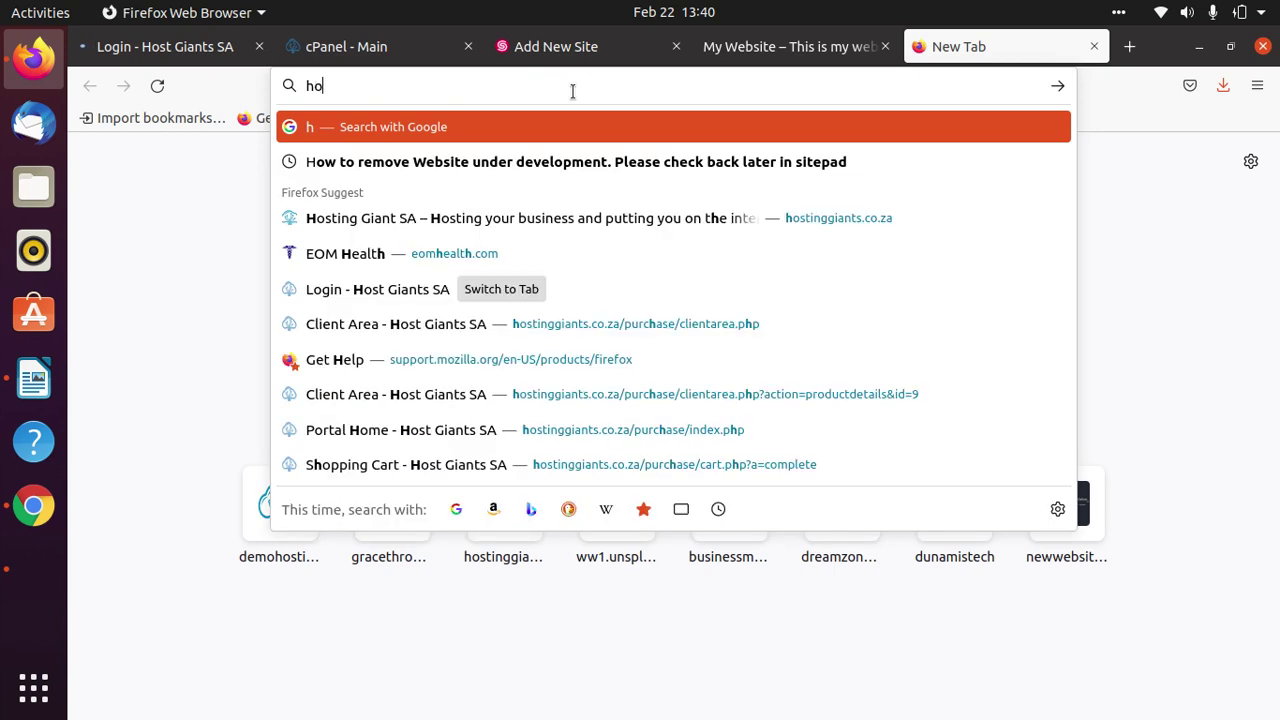
{"action": "type", "text": "ing"}
{"action": "key", "text": "Return"}
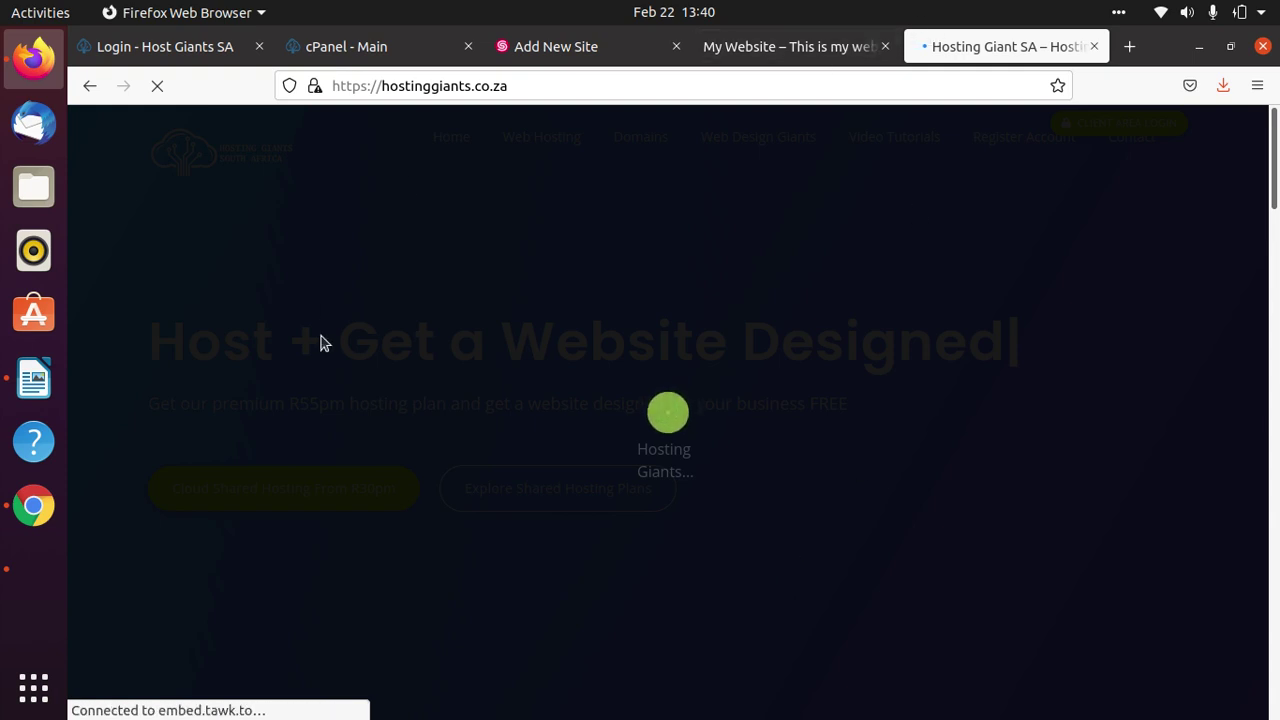
Go back to the My Website Home page editor and scroll through its content.
{"action": "left_click", "coordinate": [810, 47]}
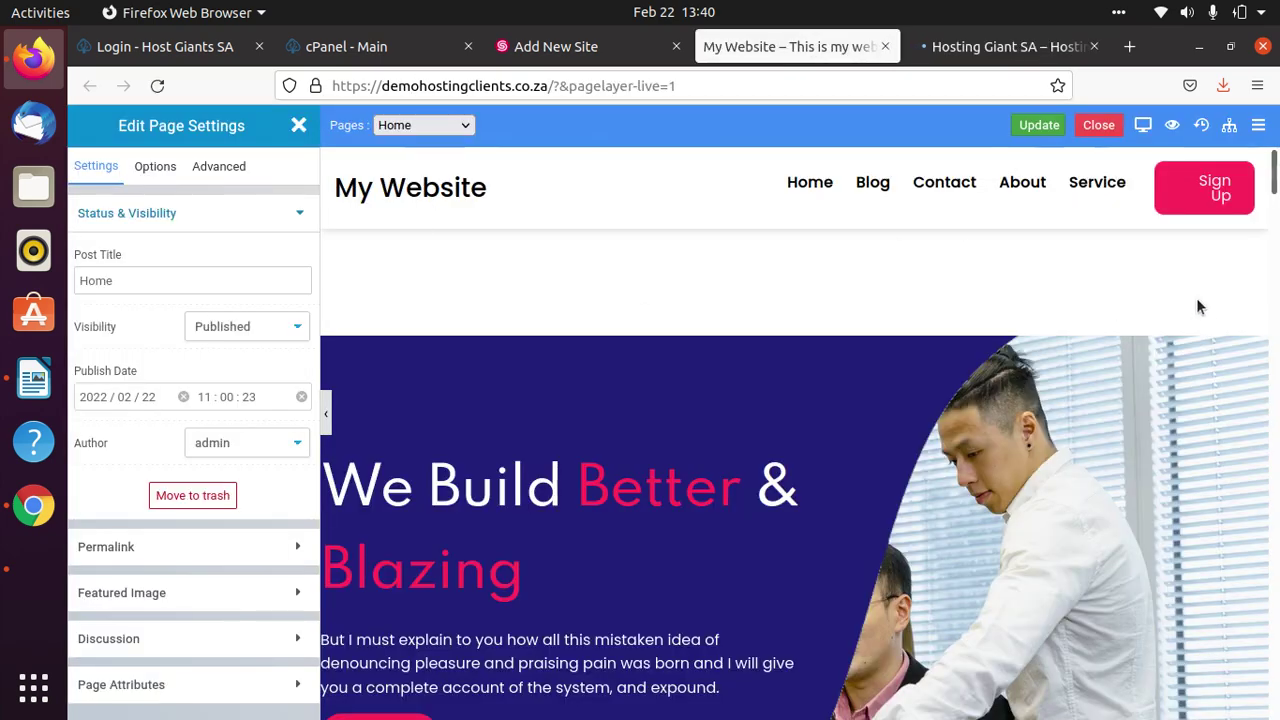
{"action": "scroll", "coordinate": [1199, 276], "scroll_direction": "down", "scroll_amount": 5}
{"action": "scroll", "coordinate": [836, 421], "scroll_direction": "up", "scroll_amount": 2}
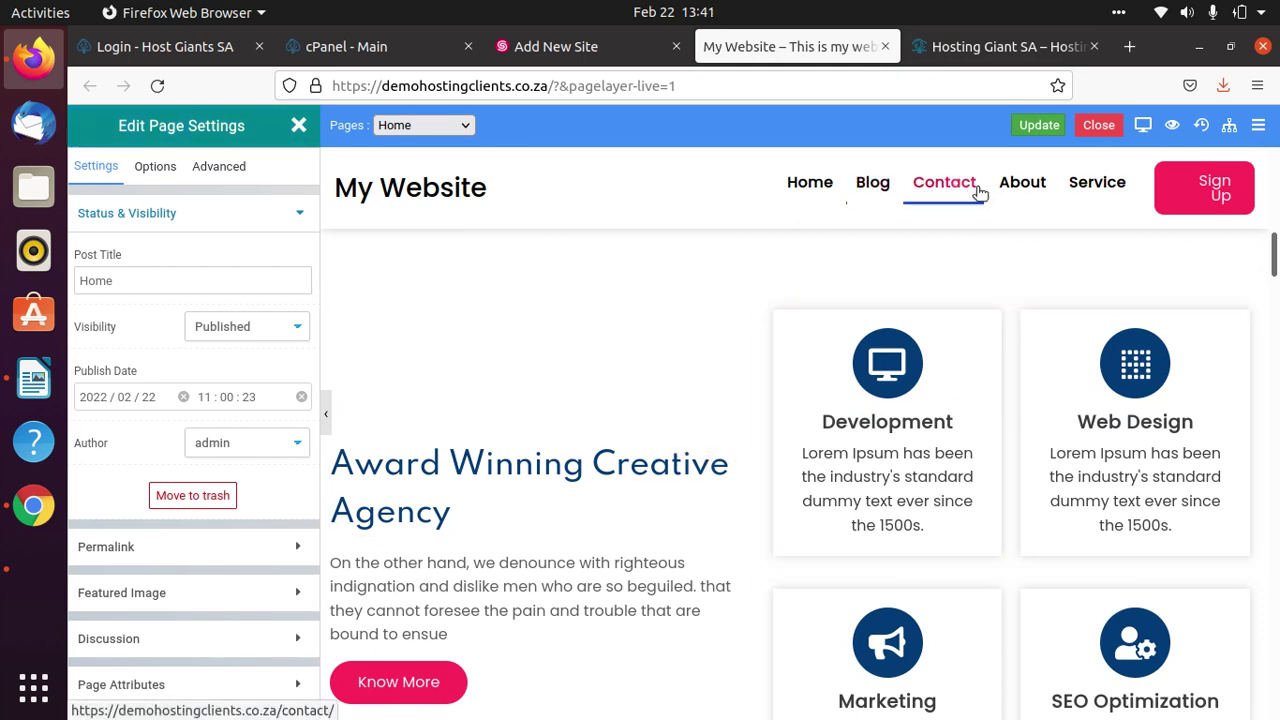
{"action": "scroll", "coordinate": [1039, 459], "scroll_direction": "up", "scroll_amount": 5}
{"action": "scroll", "coordinate": [1039, 451], "scroll_direction": "up", "scroll_amount": 2}
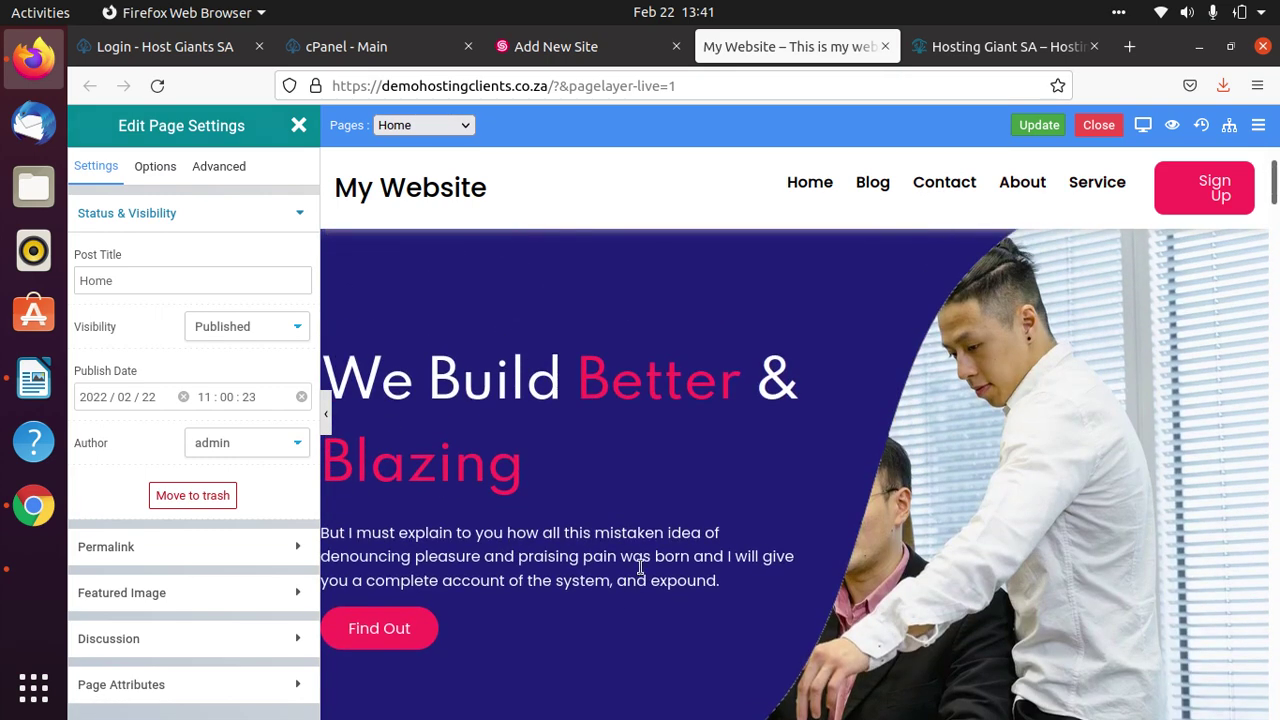
Highlight the Pre-Starter Giant R30pm and Starter Giant R45pm prices on the Hosting Giants site.
{"action": "left_click", "coordinate": [978, 48]}
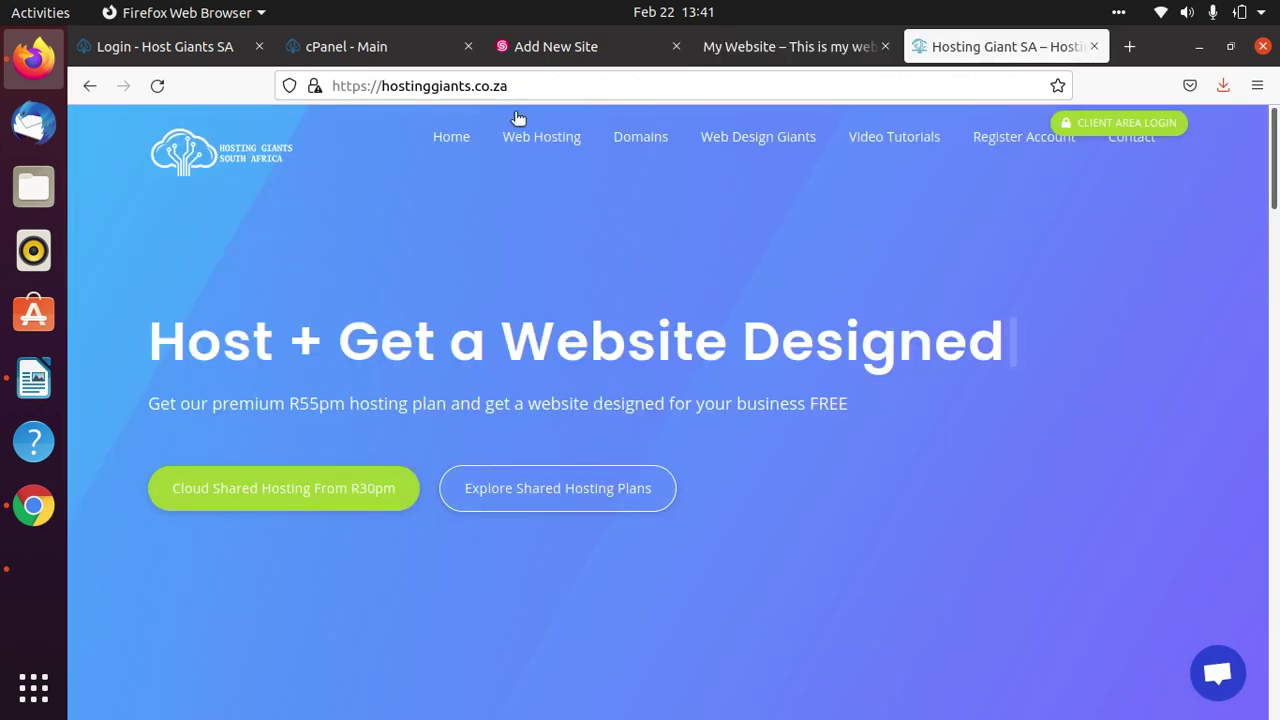
{"action": "scroll", "coordinate": [946, 523], "scroll_direction": "down", "scroll_amount": 5}
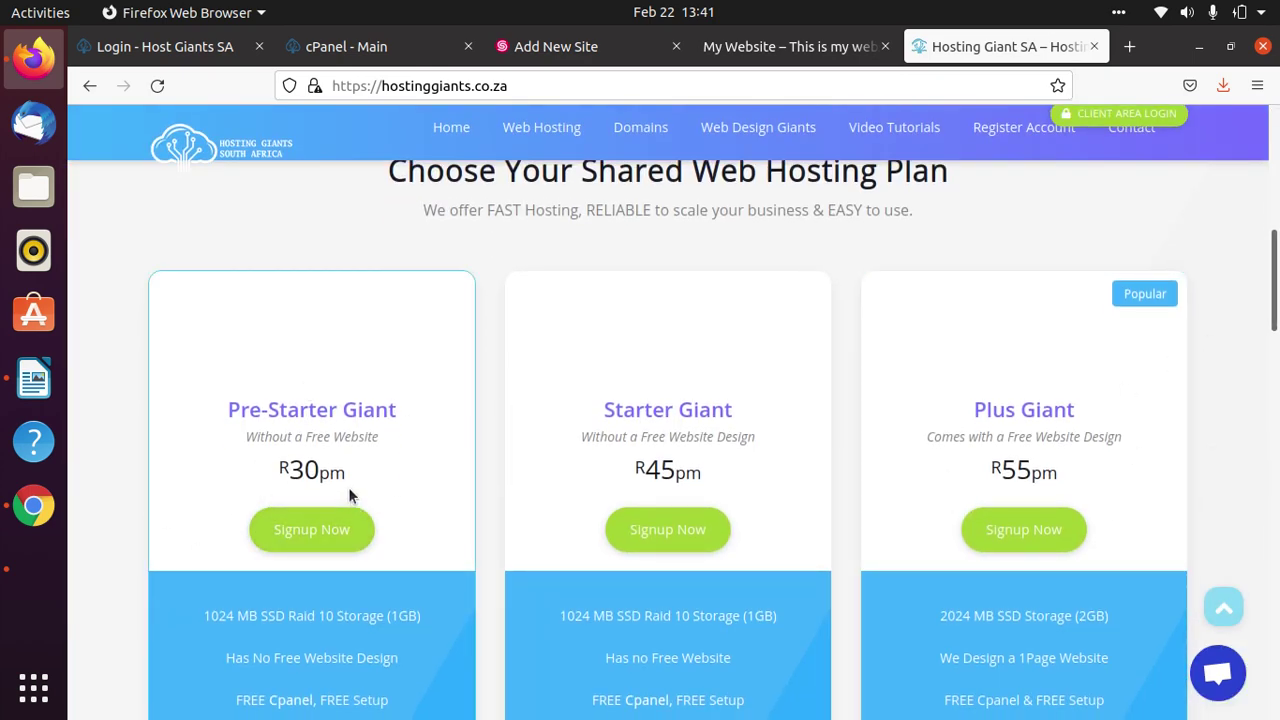
{"action": "left_click_drag", "start_coordinate": [357, 480], "coordinate": [237, 457]}
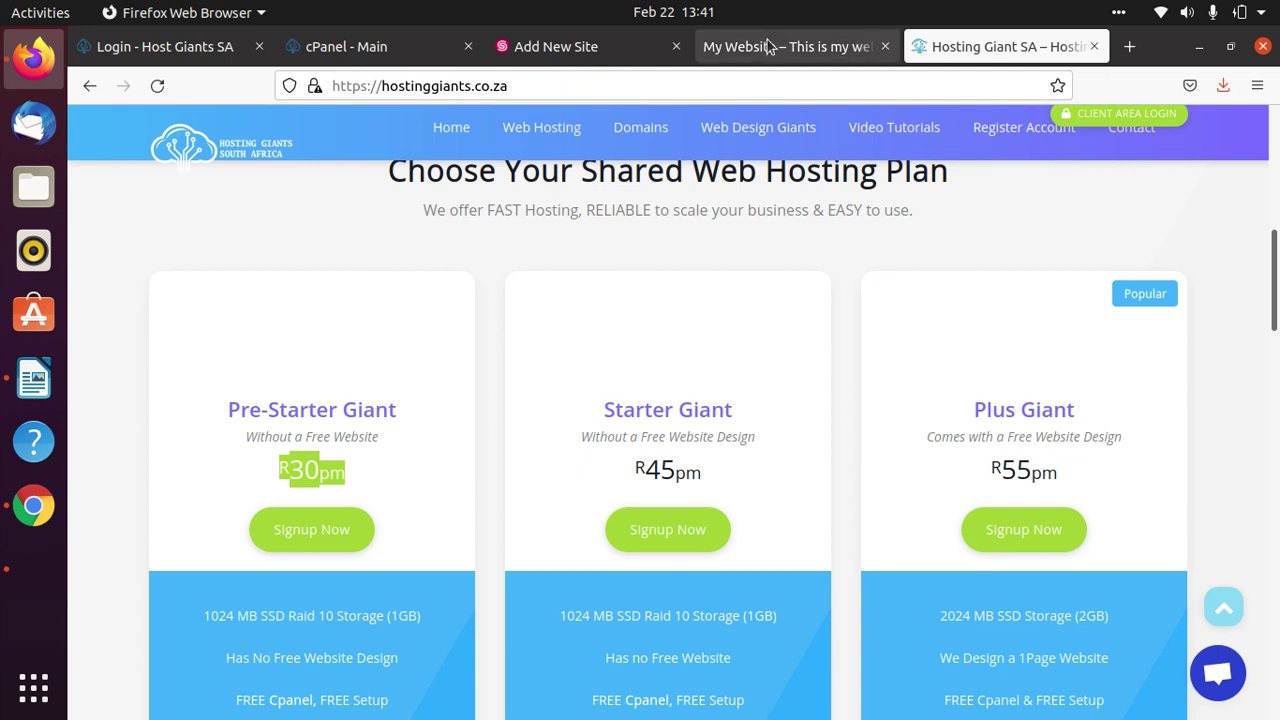
{"action": "scroll", "coordinate": [466, 305], "scroll_direction": "down", "scroll_amount": 2}
{"action": "left_click", "coordinate": [434, 318]}
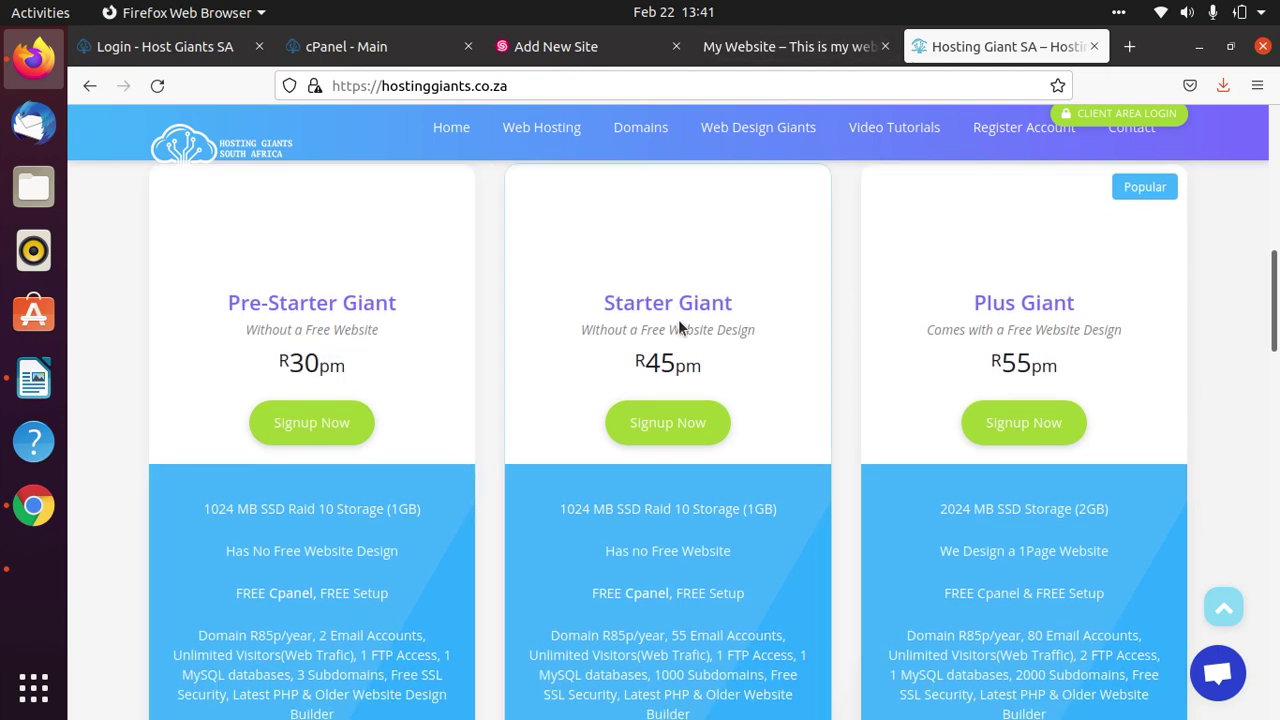
{"action": "left_click_drag", "start_coordinate": [712, 368], "coordinate": [597, 363]}
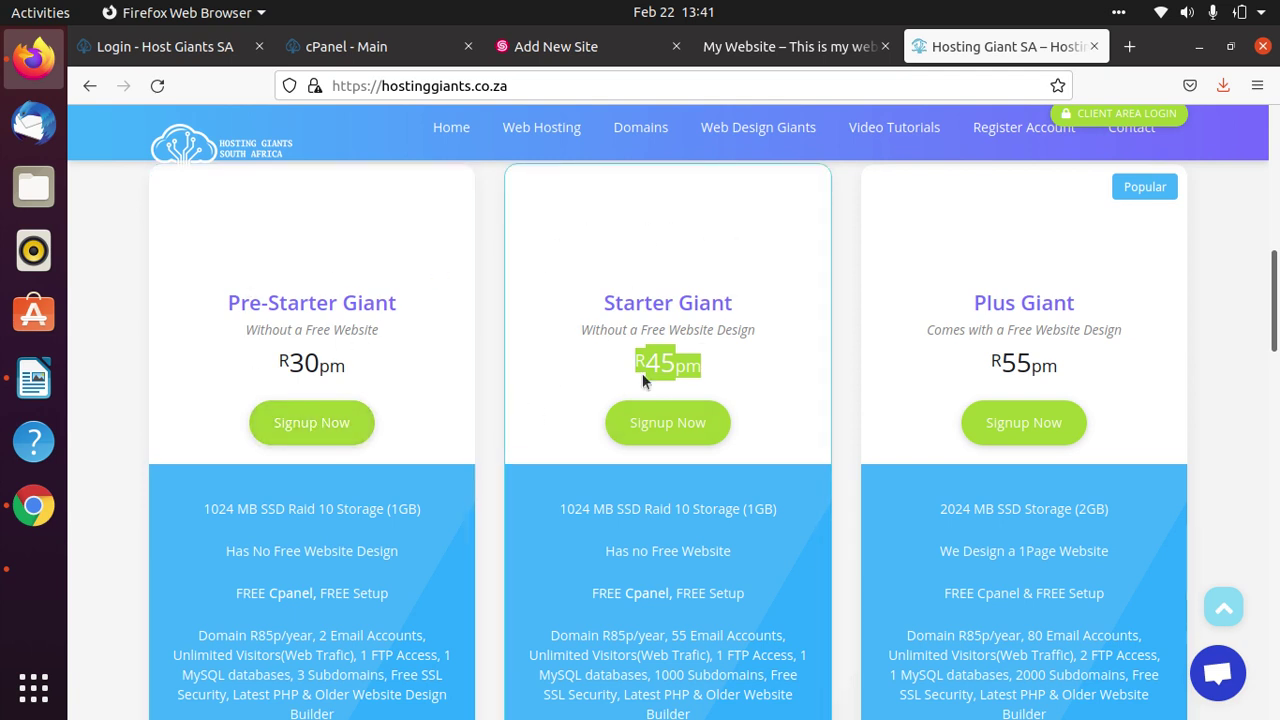
{"action": "left_click", "coordinate": [737, 371]}
Highlight Starter Giant's 'Has no Free Website' and Plus Giant's 'We Design a 1Page Website' lines.
{"action": "left_click_drag", "start_coordinate": [743, 557], "coordinate": [543, 555]}
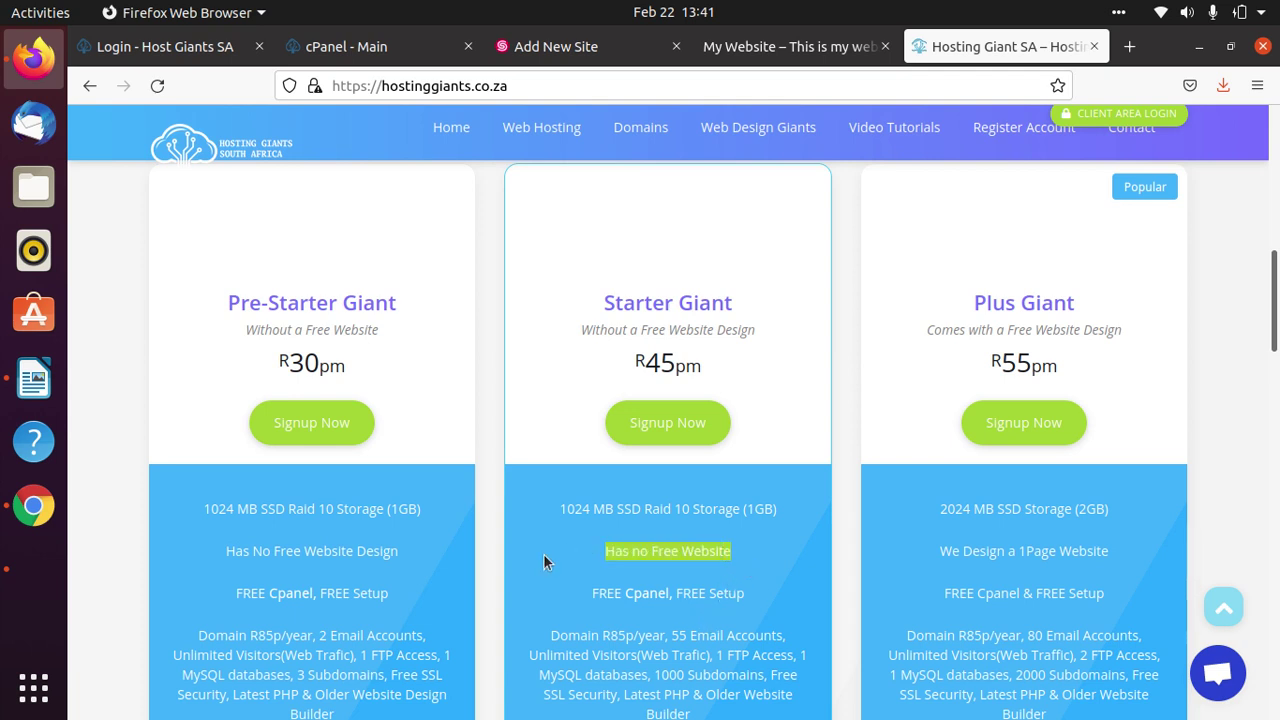
{"action": "right_click", "coordinate": [409, 547]}
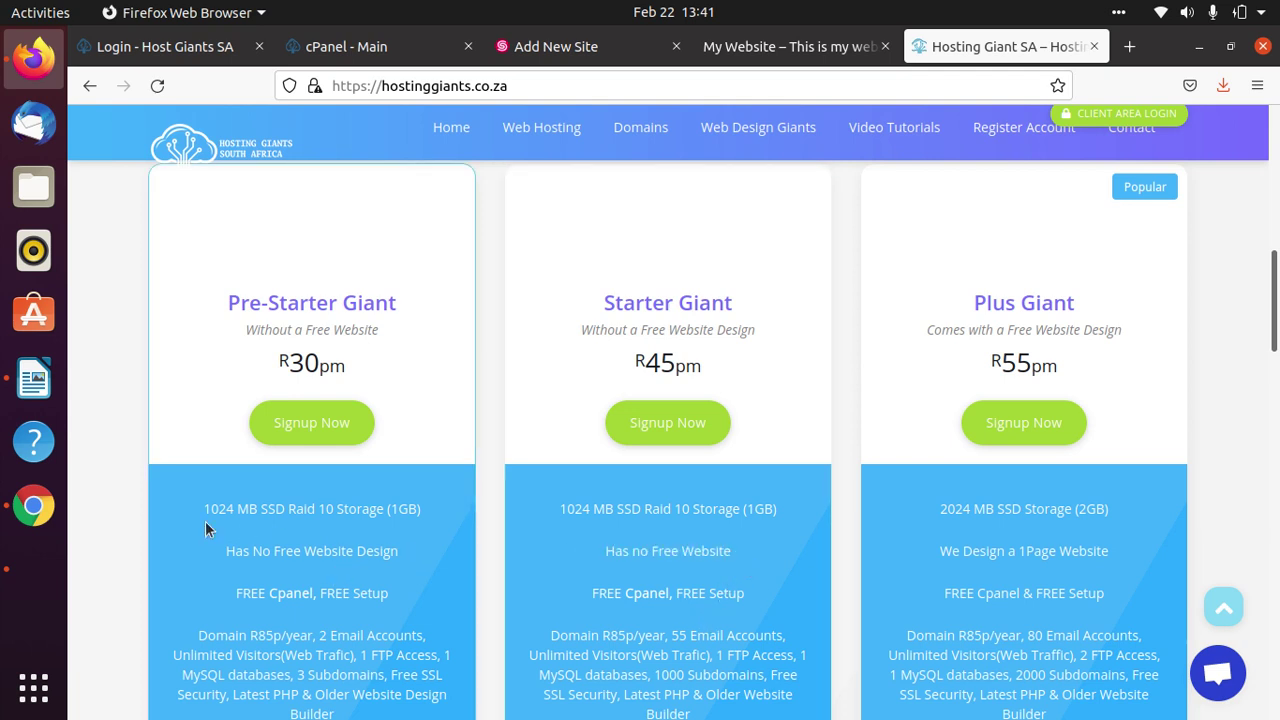
{"action": "left_click", "coordinate": [263, 540]}
{"action": "right_click", "coordinate": [263, 540]}
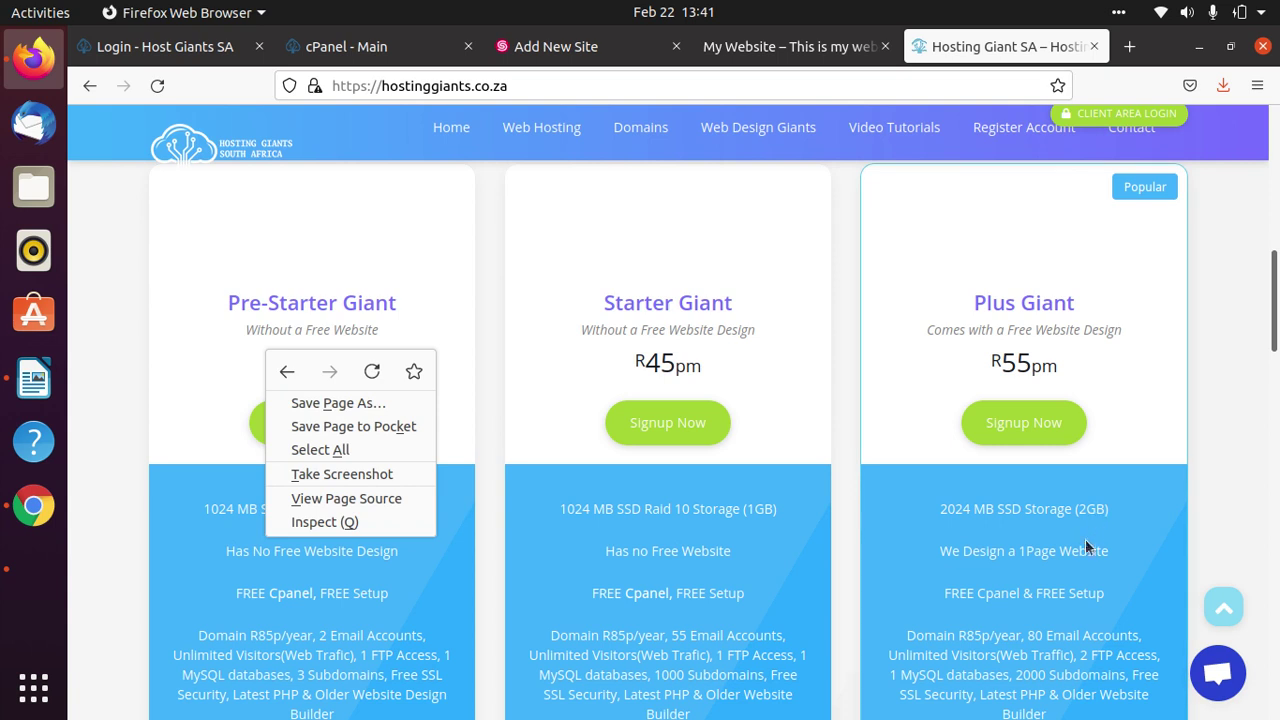
{"action": "left_click", "coordinate": [1111, 551]}
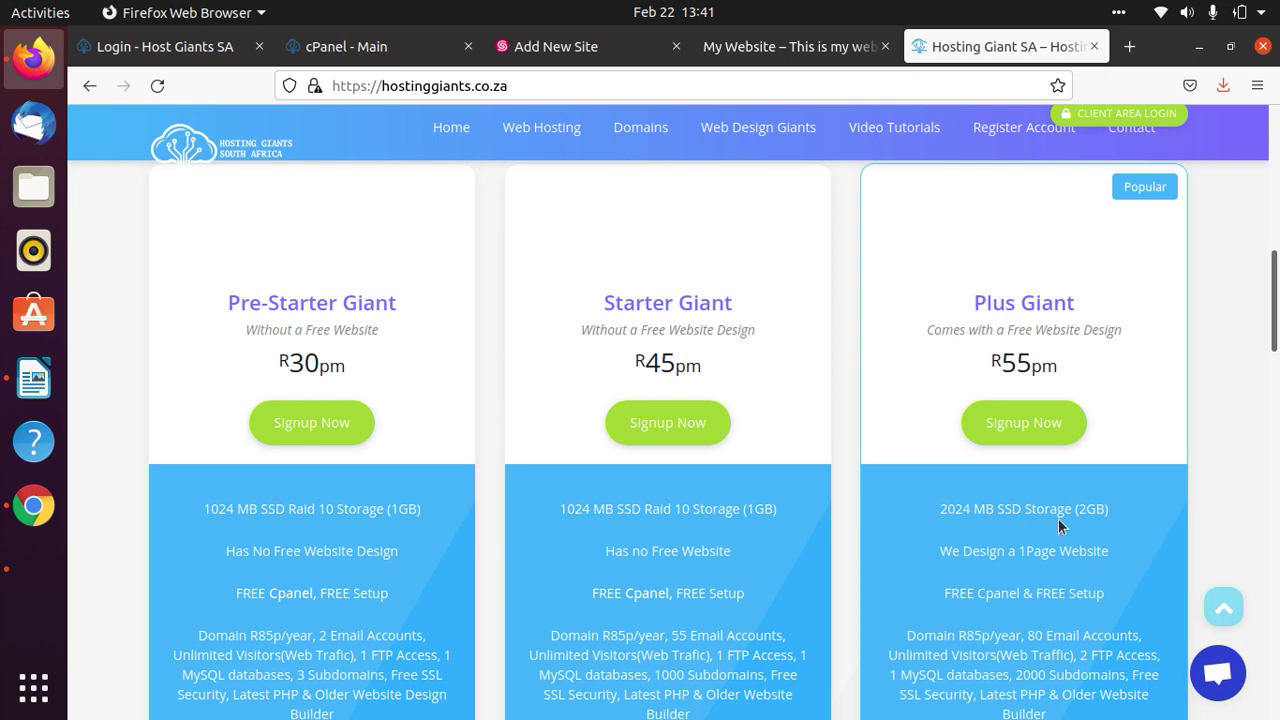
{"action": "left_click_drag", "start_coordinate": [1111, 554], "coordinate": [958, 553]}
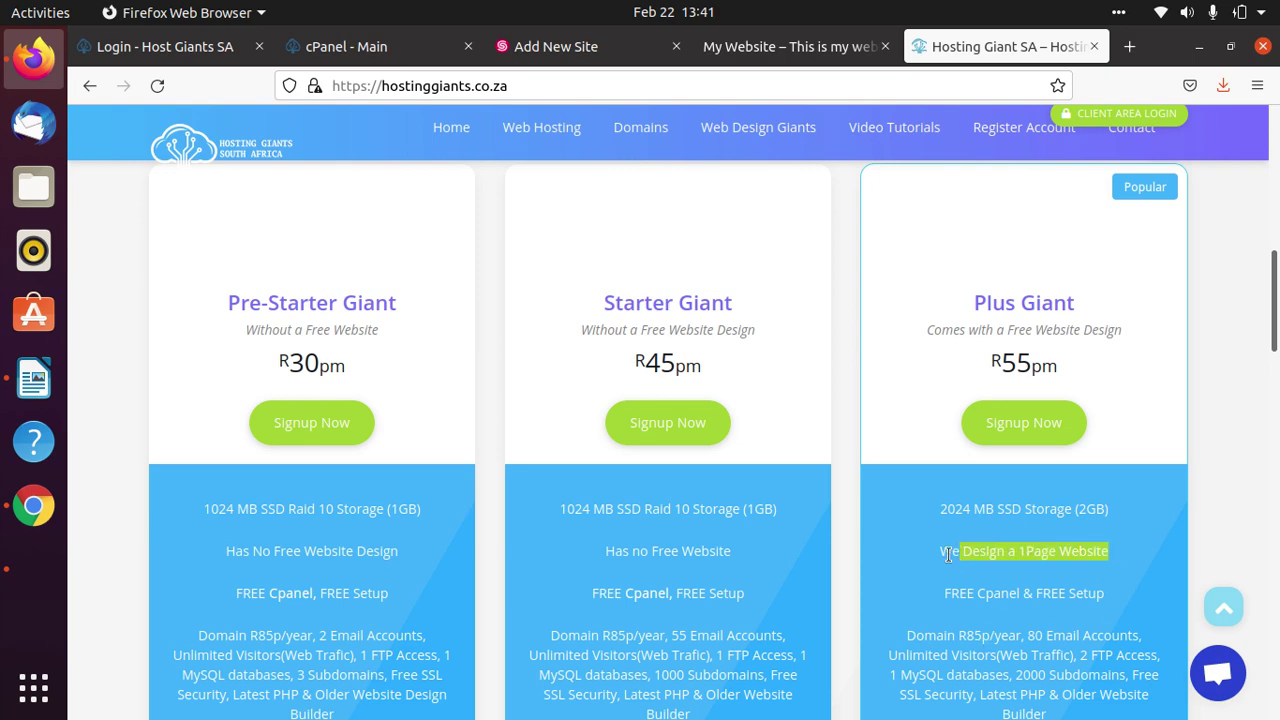
{"action": "scroll", "coordinate": [1141, 544], "scroll_direction": "down", "scroll_amount": 5}
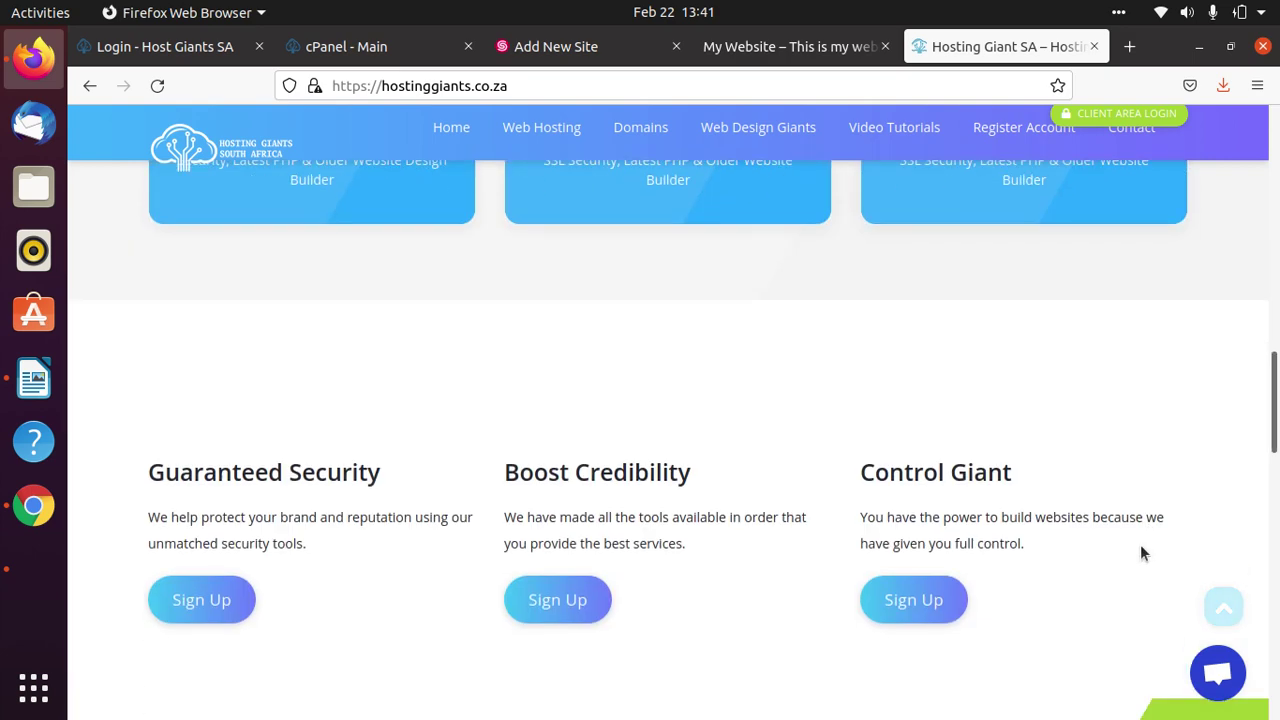
{"action": "scroll", "coordinate": [1141, 544], "scroll_direction": "up", "scroll_amount": 7}
{"action": "scroll", "coordinate": [1140, 545], "scroll_direction": "up", "scroll_amount": 6}
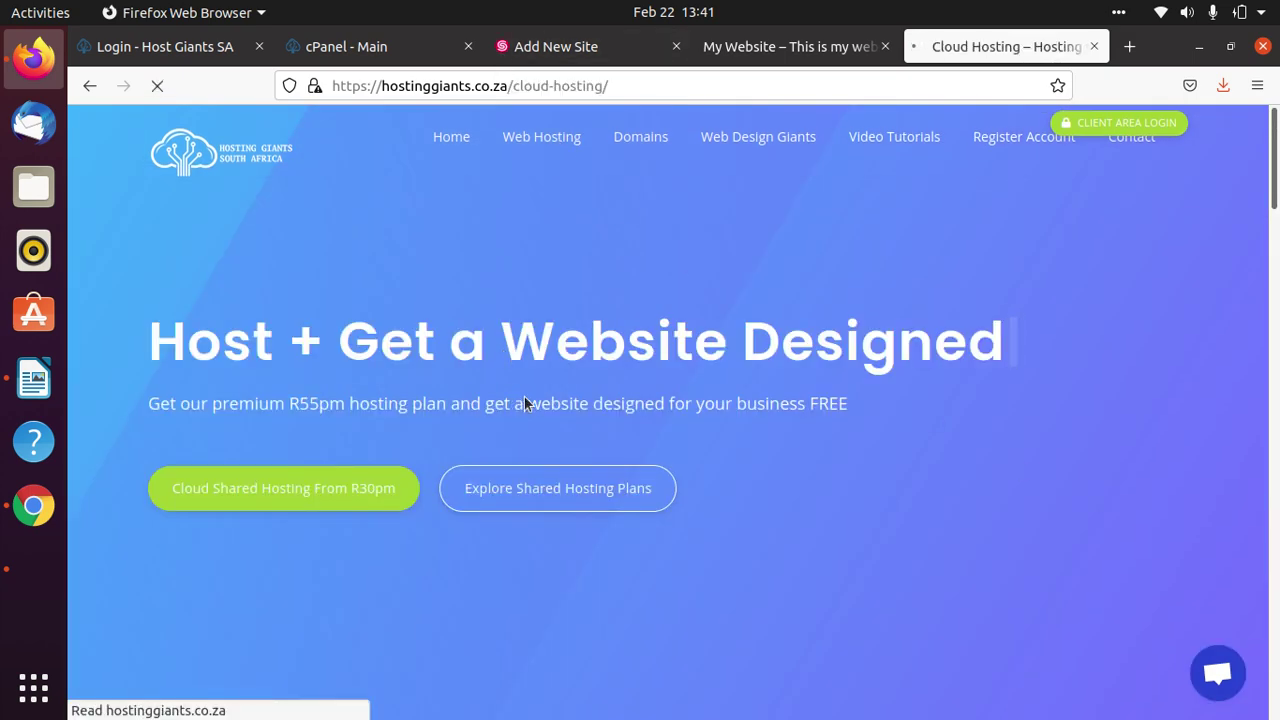
Switch the cloud hosting plans to monthly pricing and highlight plan details.
{"action": "scroll", "coordinate": [748, 650], "scroll_direction": "down", "scroll_amount": 3}
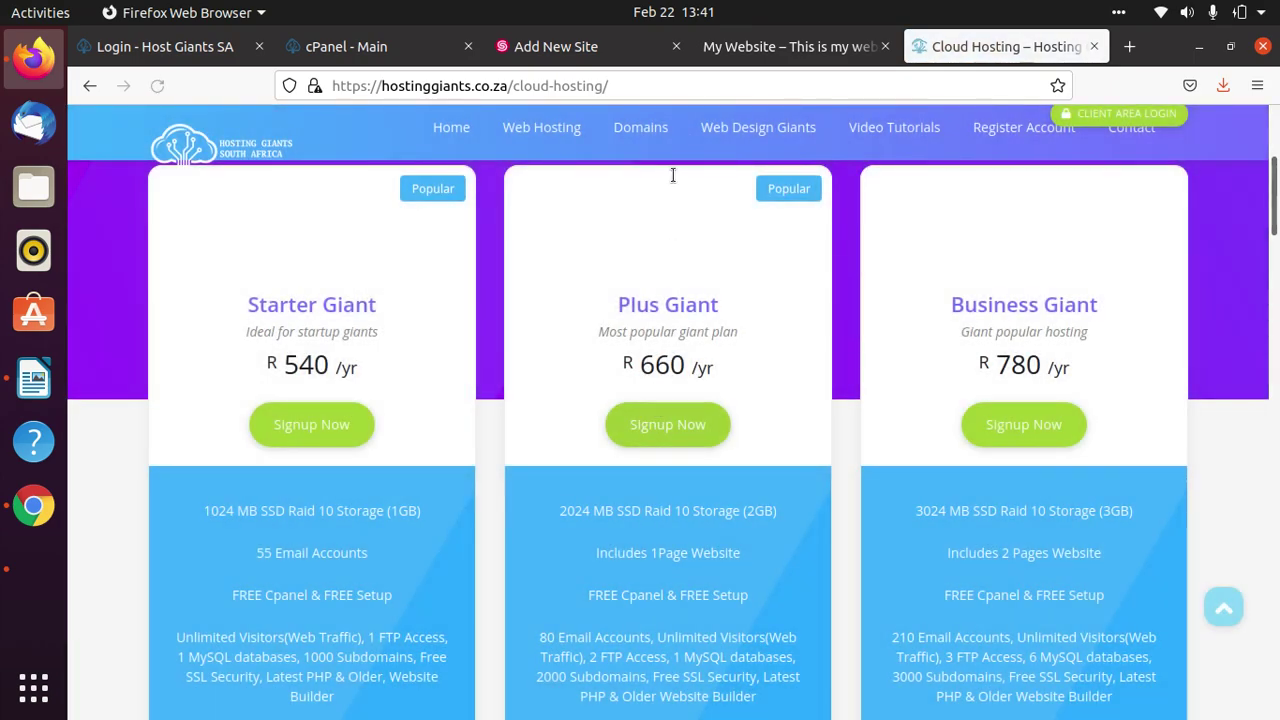
{"action": "scroll", "coordinate": [673, 175], "scroll_direction": "up", "scroll_amount": 4}
{"action": "left_click", "coordinate": [672, 400]}
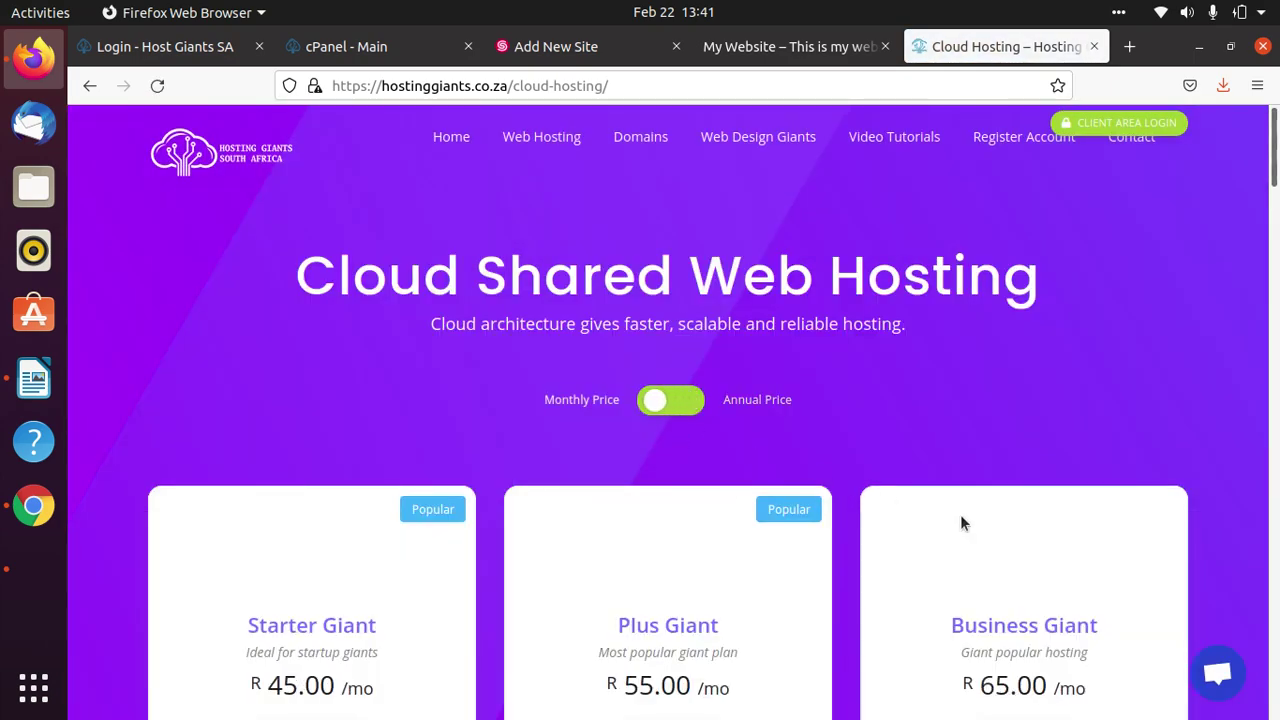
{"action": "scroll", "coordinate": [991, 543], "scroll_direction": "down", "scroll_amount": 1}
{"action": "scroll", "coordinate": [991, 543], "scroll_direction": "down", "scroll_amount": 5}
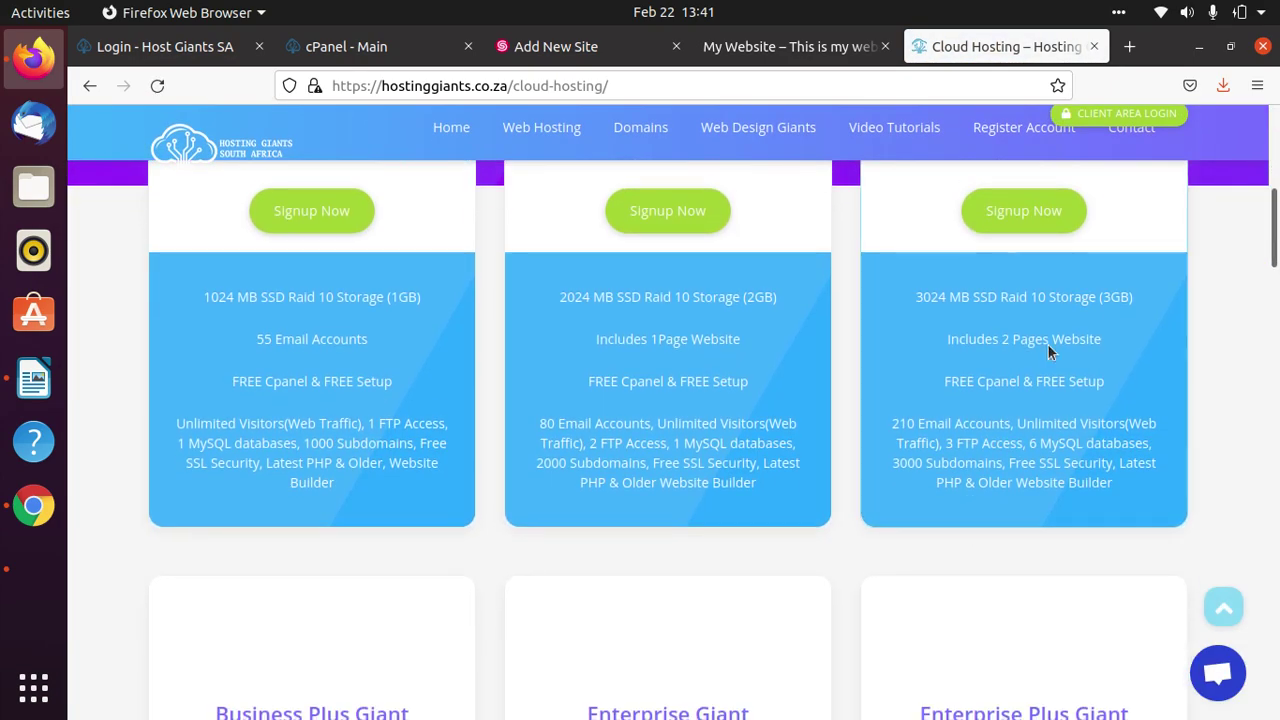
{"action": "scroll", "coordinate": [1005, 381], "scroll_direction": "up", "scroll_amount": 3}
{"action": "left_click_drag", "start_coordinate": [1100, 474], "coordinate": [955, 468]}
{"action": "scroll", "coordinate": [1073, 553], "scroll_direction": "down", "scroll_amount": 3}
{"action": "left_click_drag", "start_coordinate": [1108, 339], "coordinate": [875, 347]}
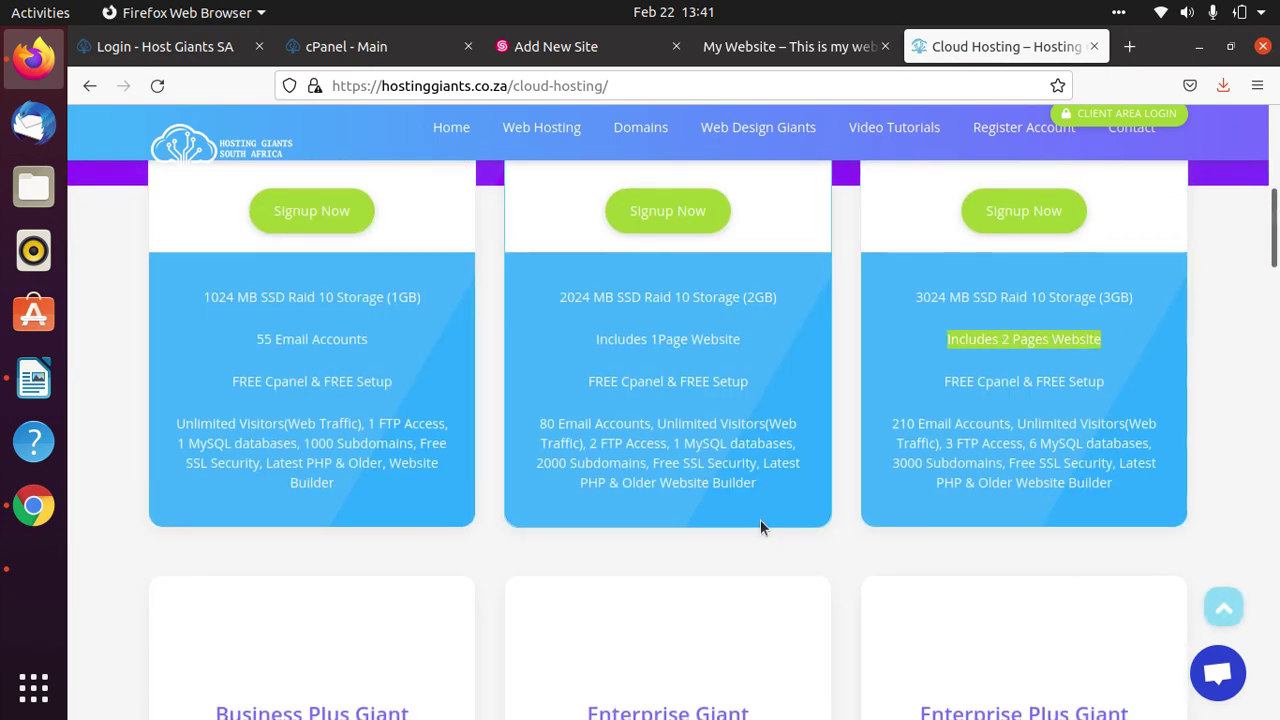
{"action": "scroll", "coordinate": [591, 343], "scroll_direction": "up", "scroll_amount": 3}
{"action": "scroll", "coordinate": [760, 561], "scroll_direction": "down", "scroll_amount": 3}
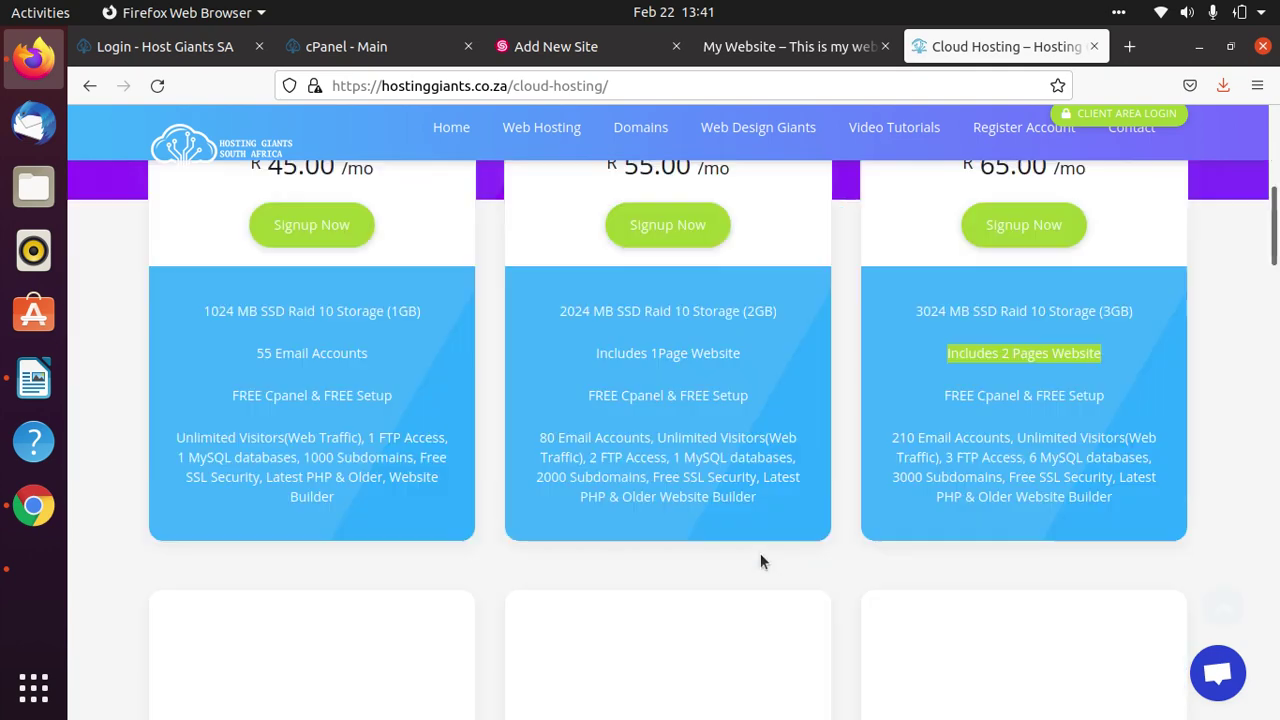
{"action": "scroll", "coordinate": [760, 560], "scroll_direction": "down", "scroll_amount": 4}
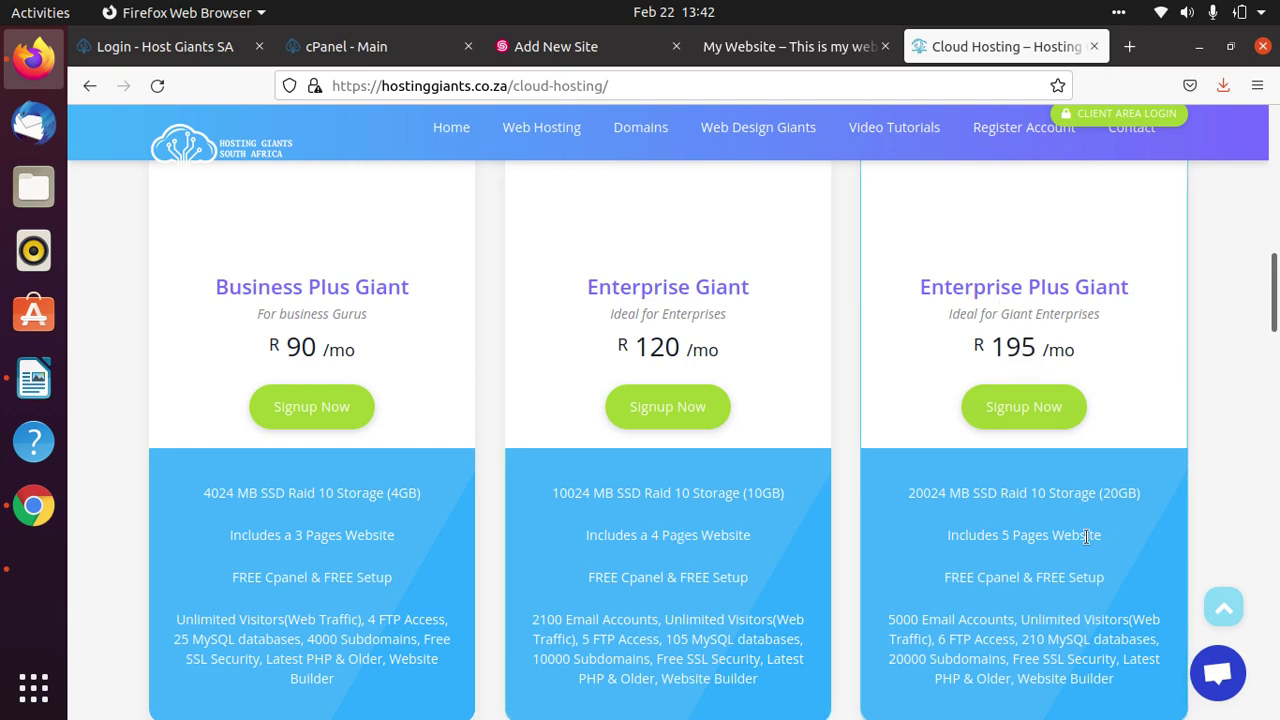
Highlight Enterprise Plus Giant's 5 Pages Website line, monthly price and 20GB storage, then return to the editor.
{"action": "left_click_drag", "start_coordinate": [1102, 537], "coordinate": [924, 532]}
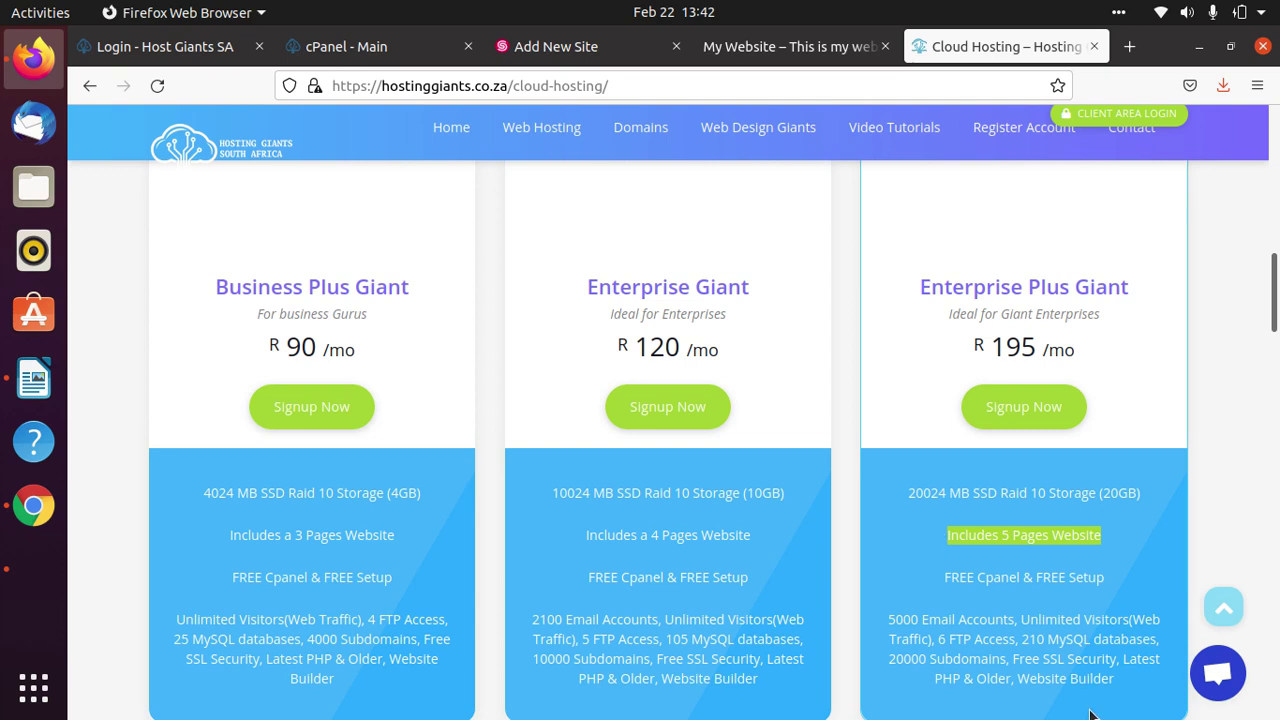
{"action": "left_click_drag", "start_coordinate": [1092, 366], "coordinate": [968, 350]}
{"action": "left_click_drag", "start_coordinate": [1089, 497], "coordinate": [1141, 495]}
{"action": "right_click", "coordinate": [1141, 495]}
{"action": "left_click", "coordinate": [1131, 458]}
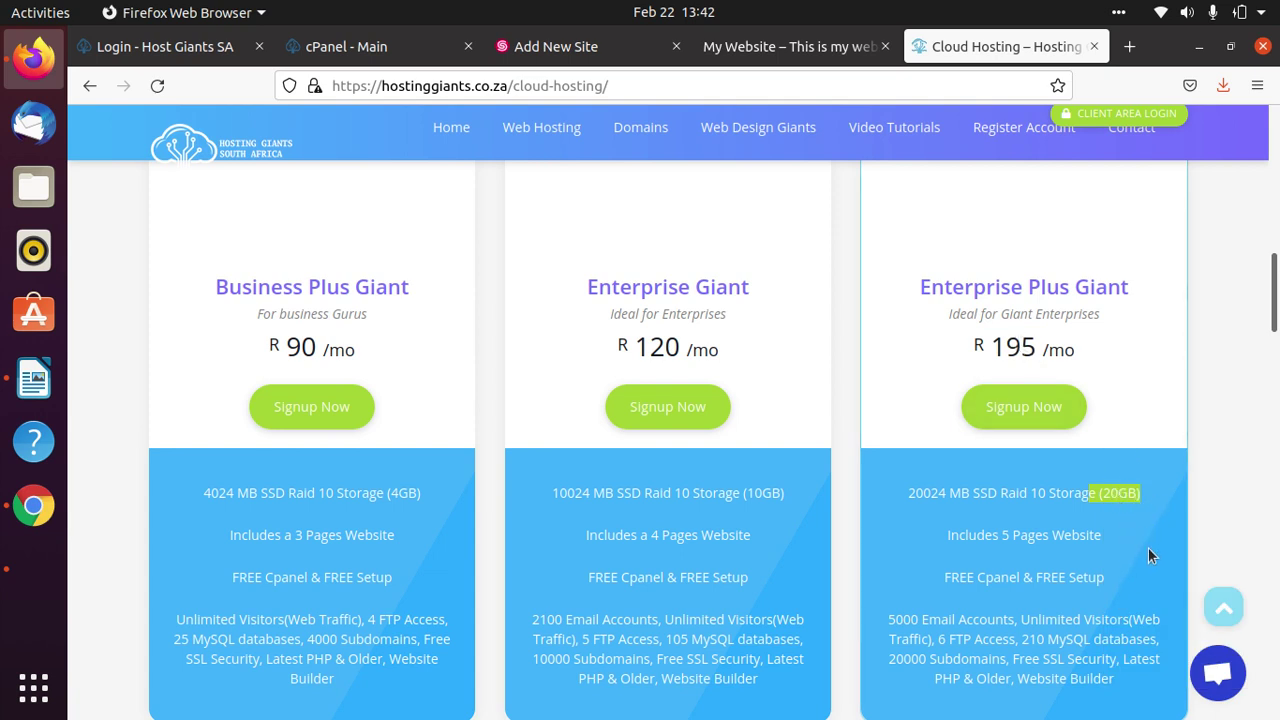
{"action": "scroll", "coordinate": [1148, 547], "scroll_direction": "down", "scroll_amount": 2}
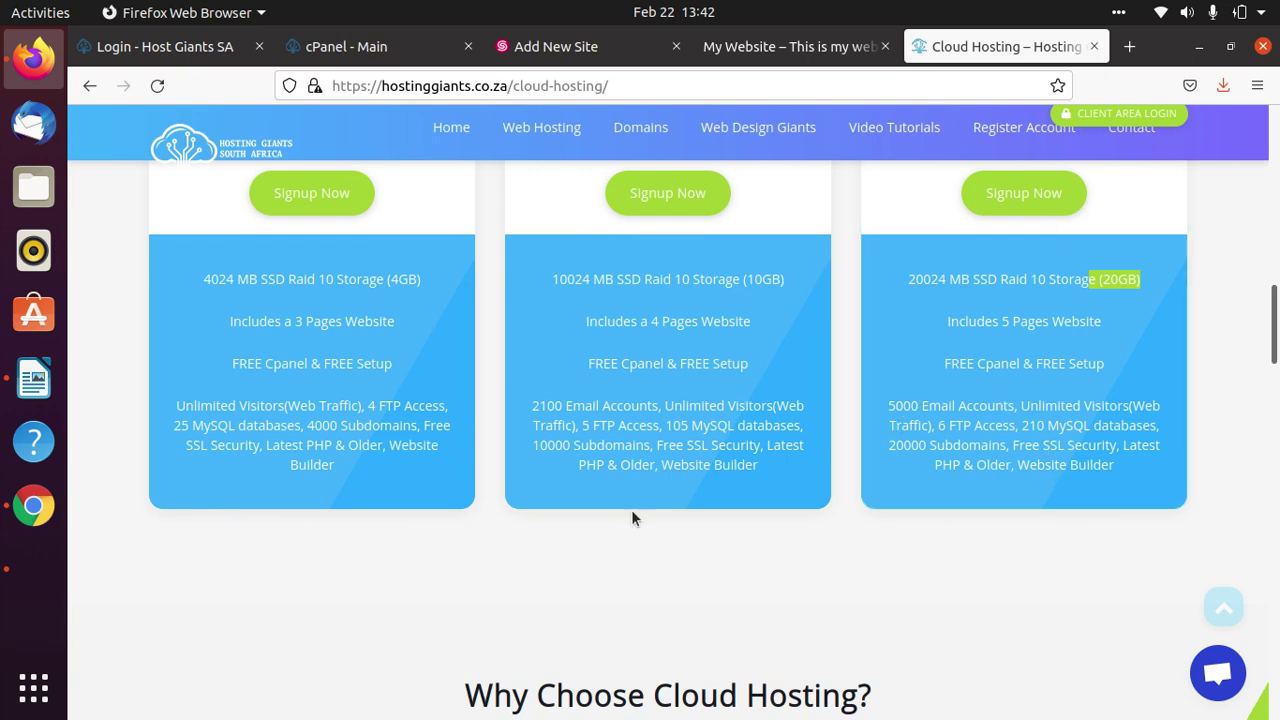
{"action": "scroll", "coordinate": [768, 218], "scroll_direction": "up", "scroll_amount": 6}
{"action": "scroll", "coordinate": [557, 508], "scroll_direction": "up", "scroll_amount": 4}
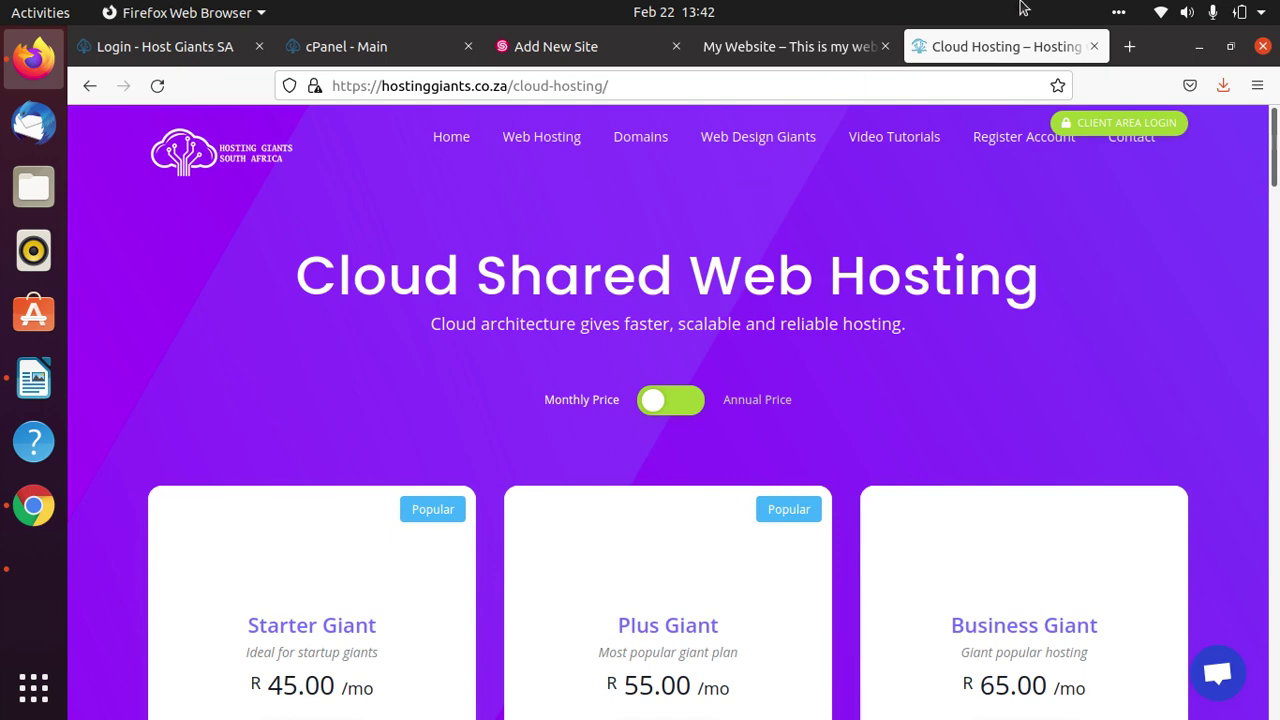
{"action": "left_click", "coordinate": [835, 47]}
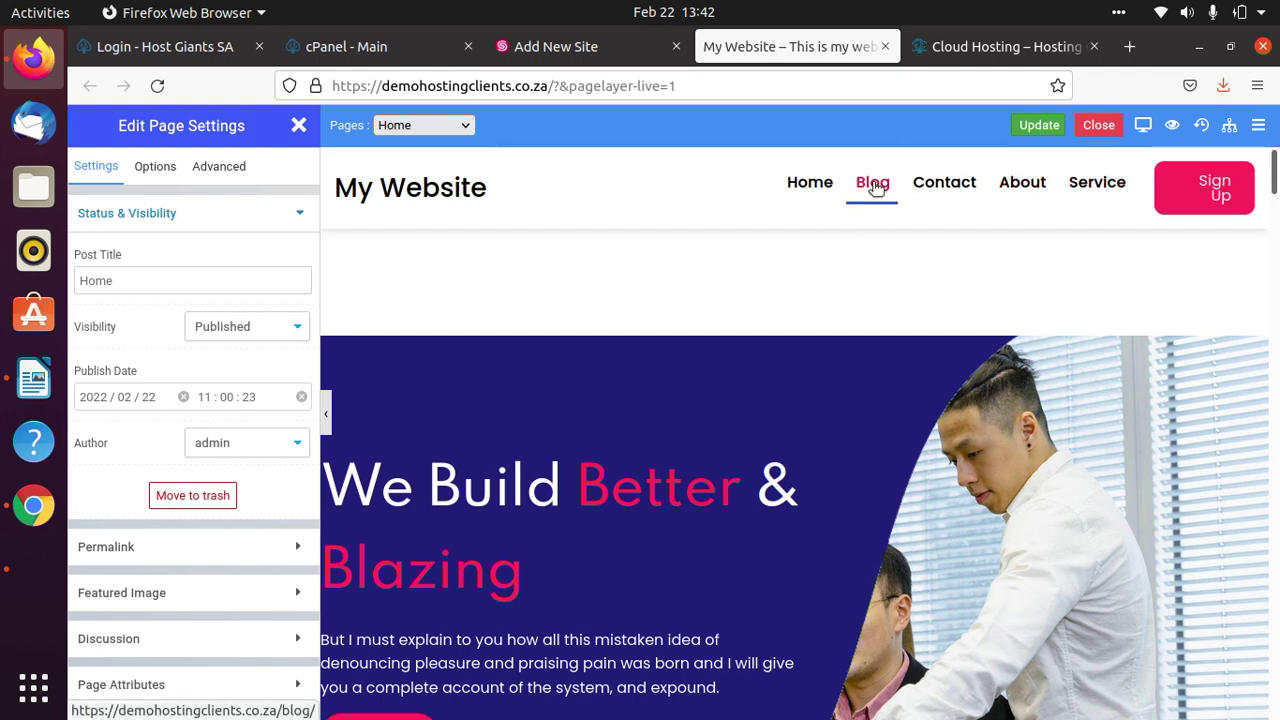
Close the Home page editor and open the Home Header template from the pages list.
{"action": "right_click", "coordinate": [1100, 132]}
{"action": "left_click", "coordinate": [1099, 133]}
{"action": "left_click", "coordinate": [1098, 133]}
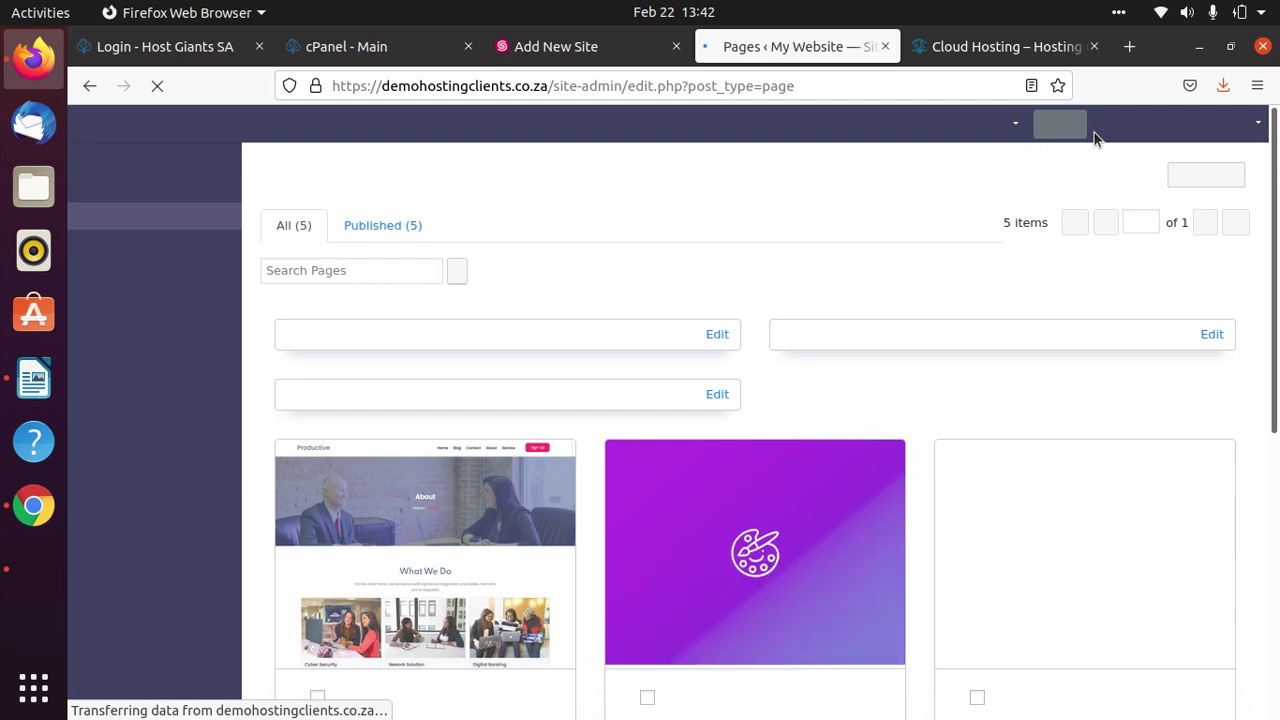
{"action": "mouse_move", "coordinate": [834, 466]}
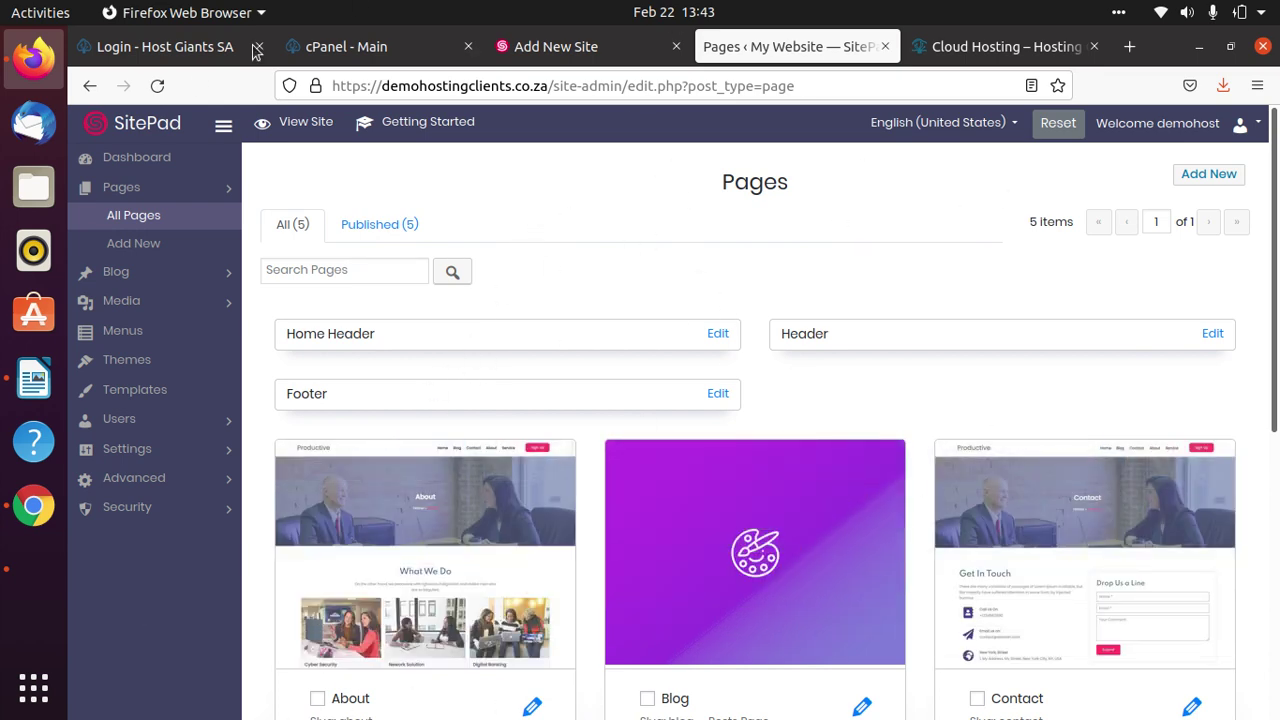
{"action": "scroll", "coordinate": [1120, 340], "scroll_direction": "down", "scroll_amount": 3}
{"action": "scroll", "coordinate": [400, 268], "scroll_direction": "up", "scroll_amount": 3}
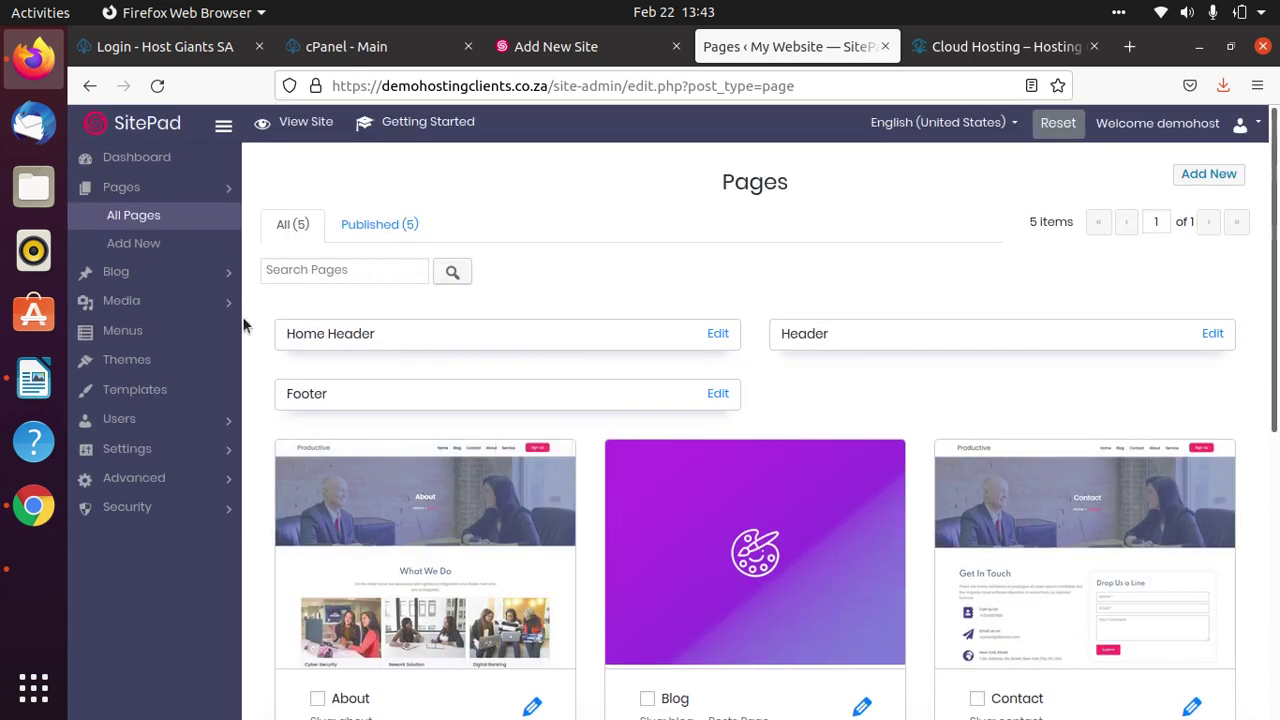
{"action": "left_click", "coordinate": [728, 338]}
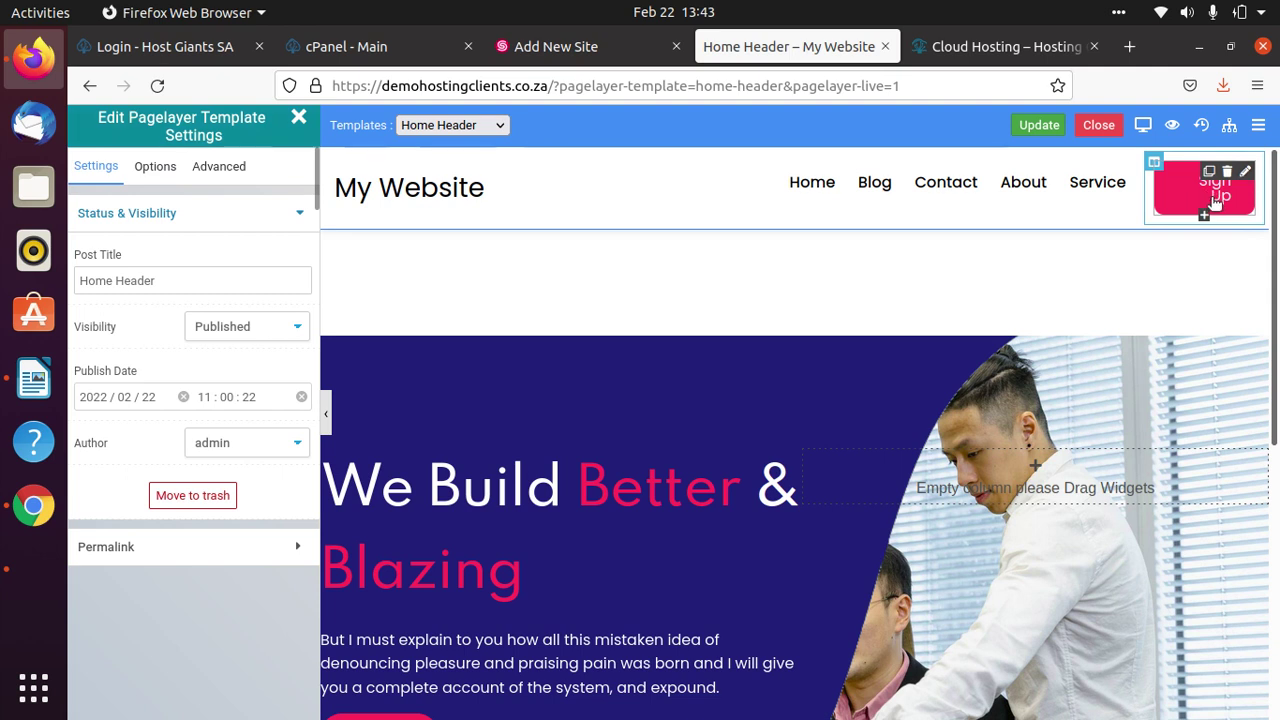
Relabel the header's Sign Up button to 'Get a Quote' and save the template.
{"action": "left_click", "coordinate": [1245, 172]}
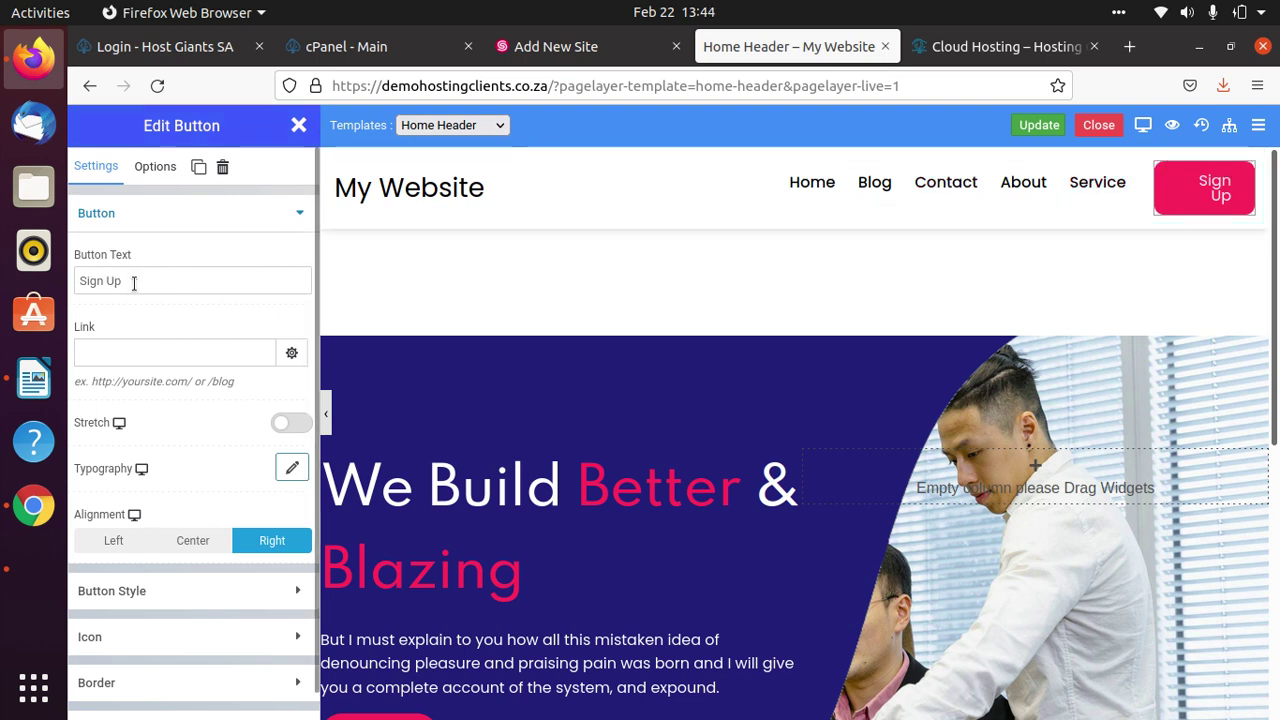
{"action": "left_click", "coordinate": [156, 281]}
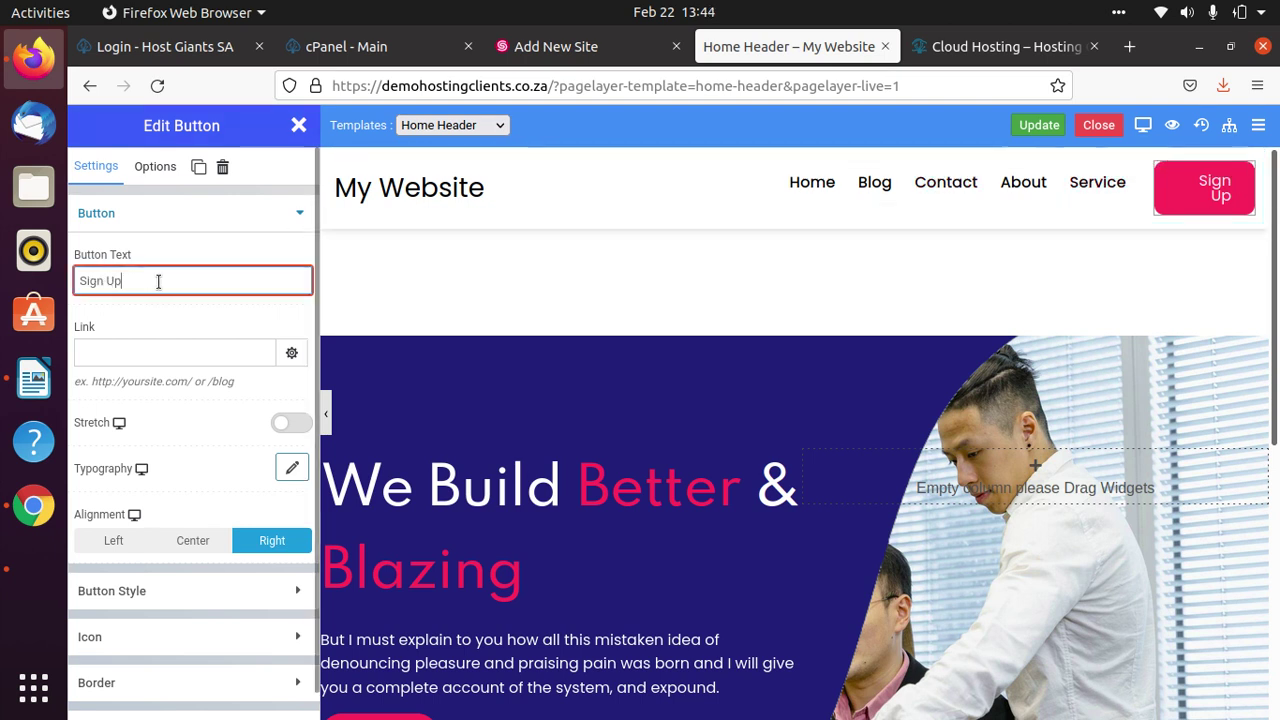
{"action": "key", "text": "BackSpace"}
{"action": "key", "text": "BackSpace"}
{"action": "key", "text": "BackSpace"}
{"action": "key", "text": "BackSpace"}
{"action": "key", "text": "BackSpace"}
{"action": "key", "text": "BackSpace"}
{"action": "key", "text": "BackSpace"}
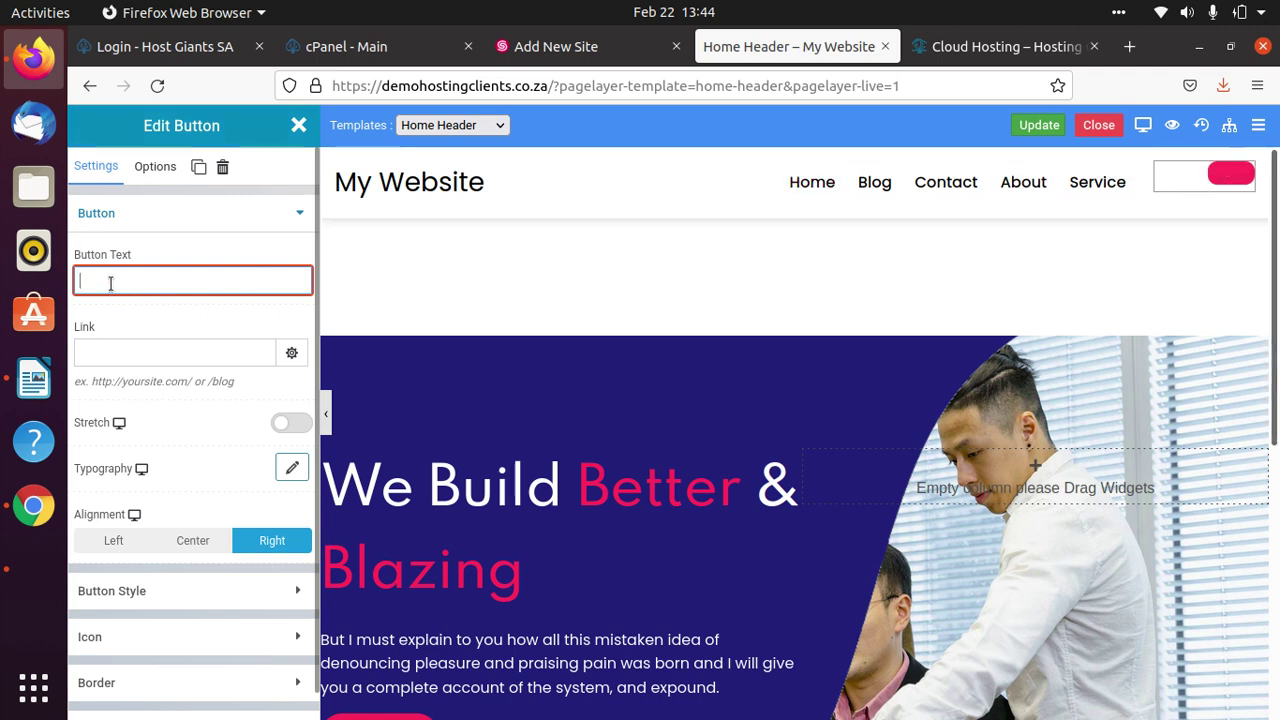
{"action": "type", "text": "Get "}
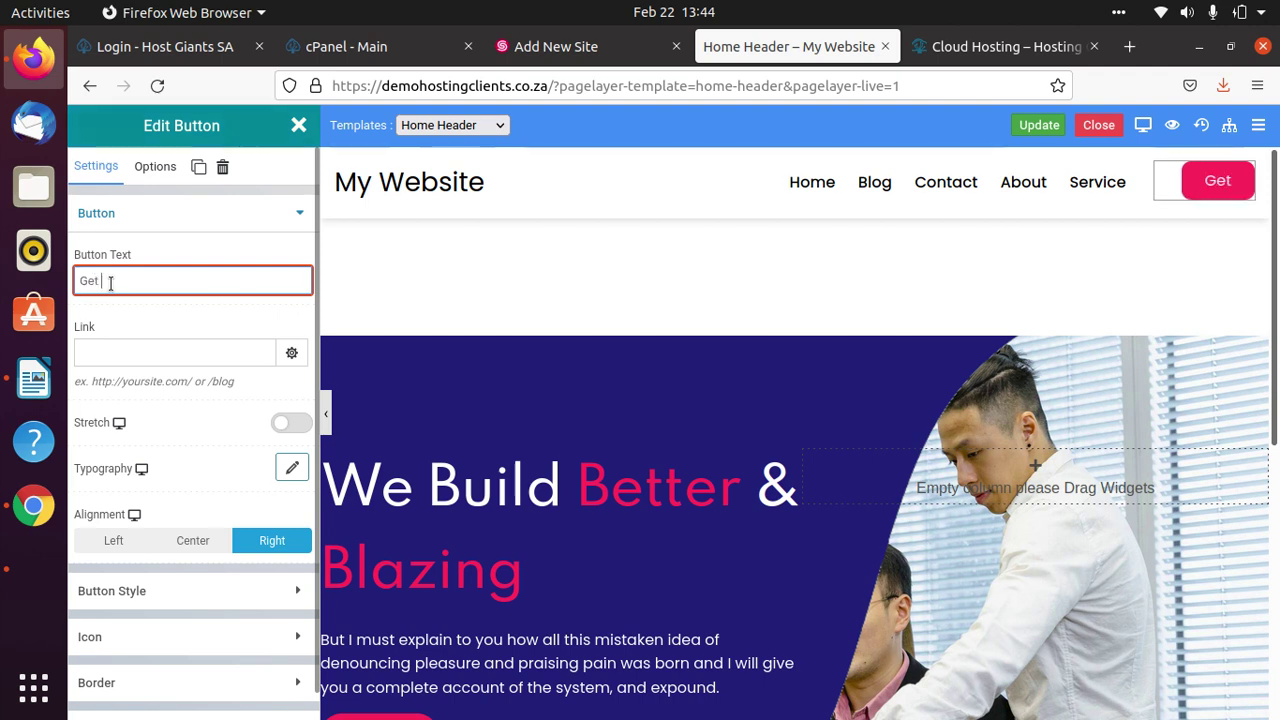
{"action": "type", "text": "a Quote"}
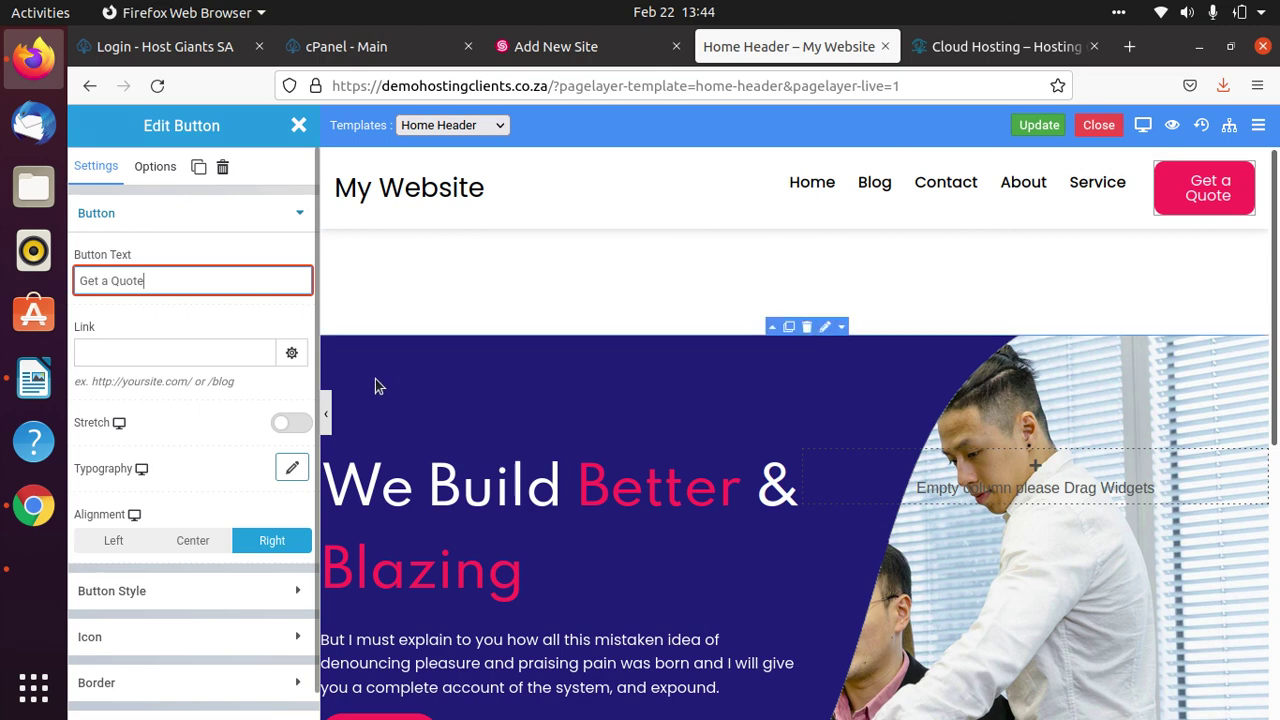
{"action": "left_click", "coordinate": [325, 420]}
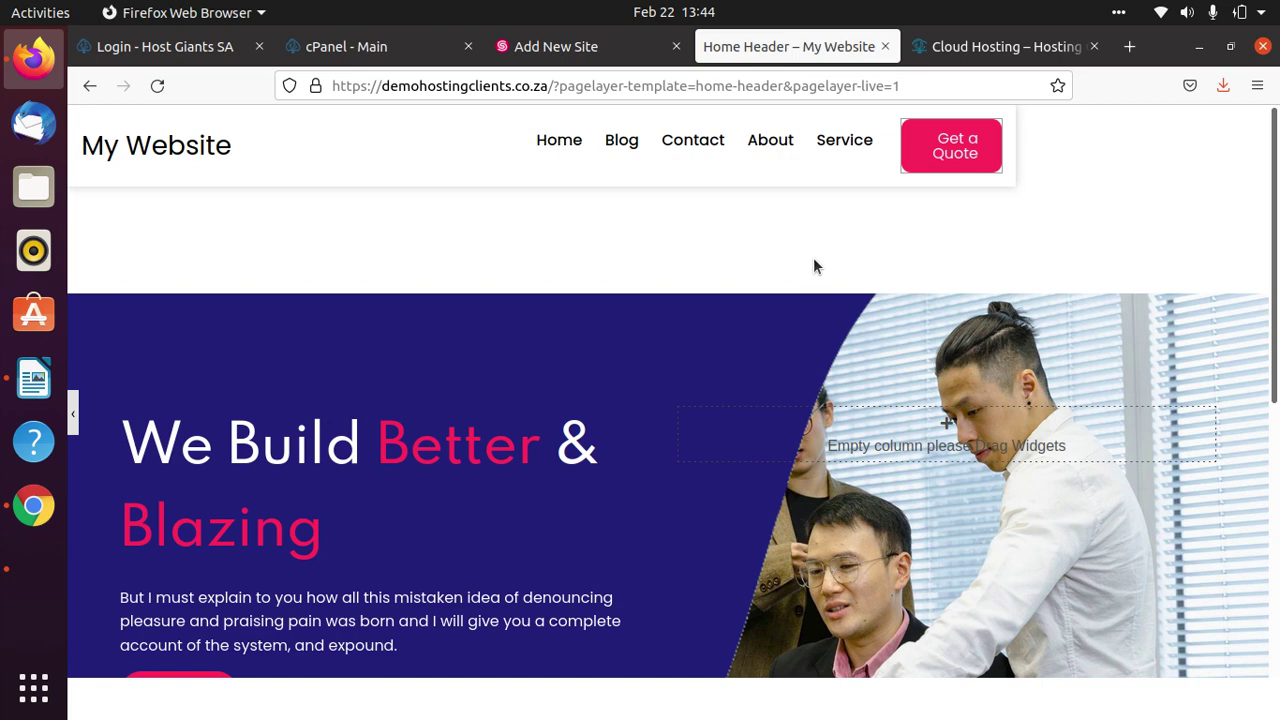
{"action": "left_click", "coordinate": [72, 413]}
{"action": "left_click", "coordinate": [1045, 125]}
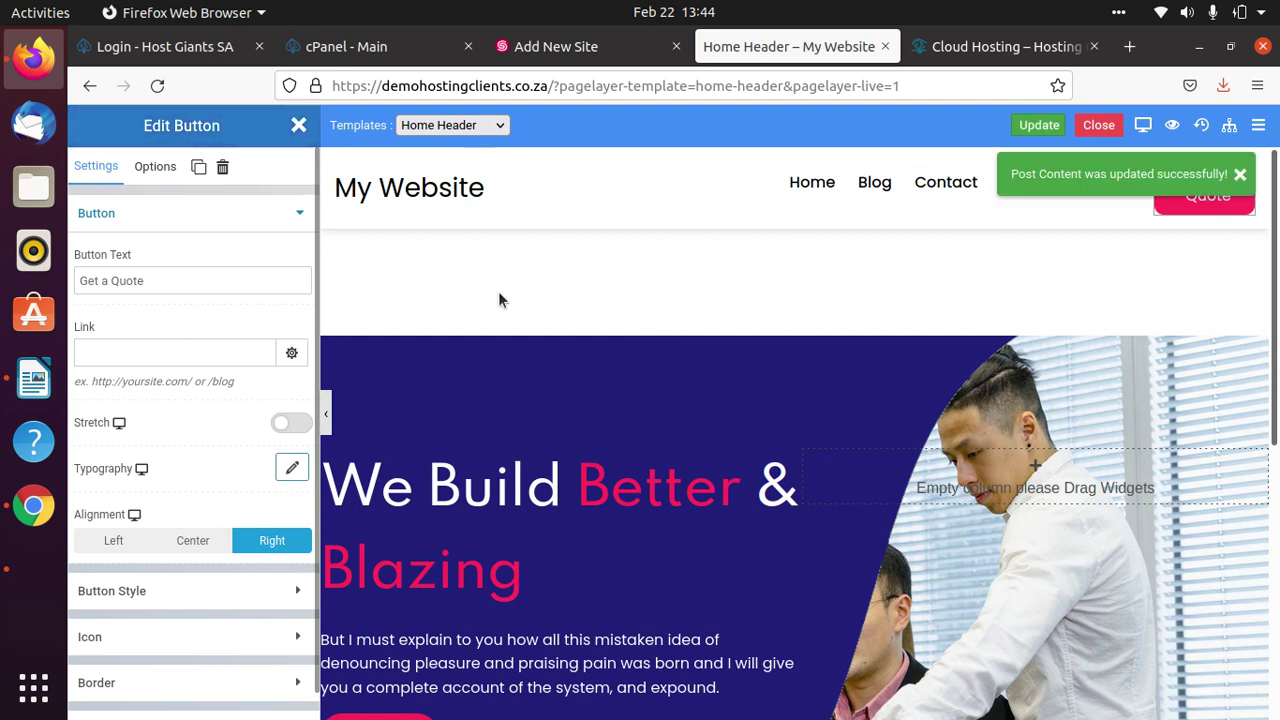
Remove the word 'a' so the button reads 'Get Quote', and save again.
{"action": "left_click", "coordinate": [110, 280]}
{"action": "key", "text": "BackSpace"}
{"action": "key", "text": "BackSpace"}
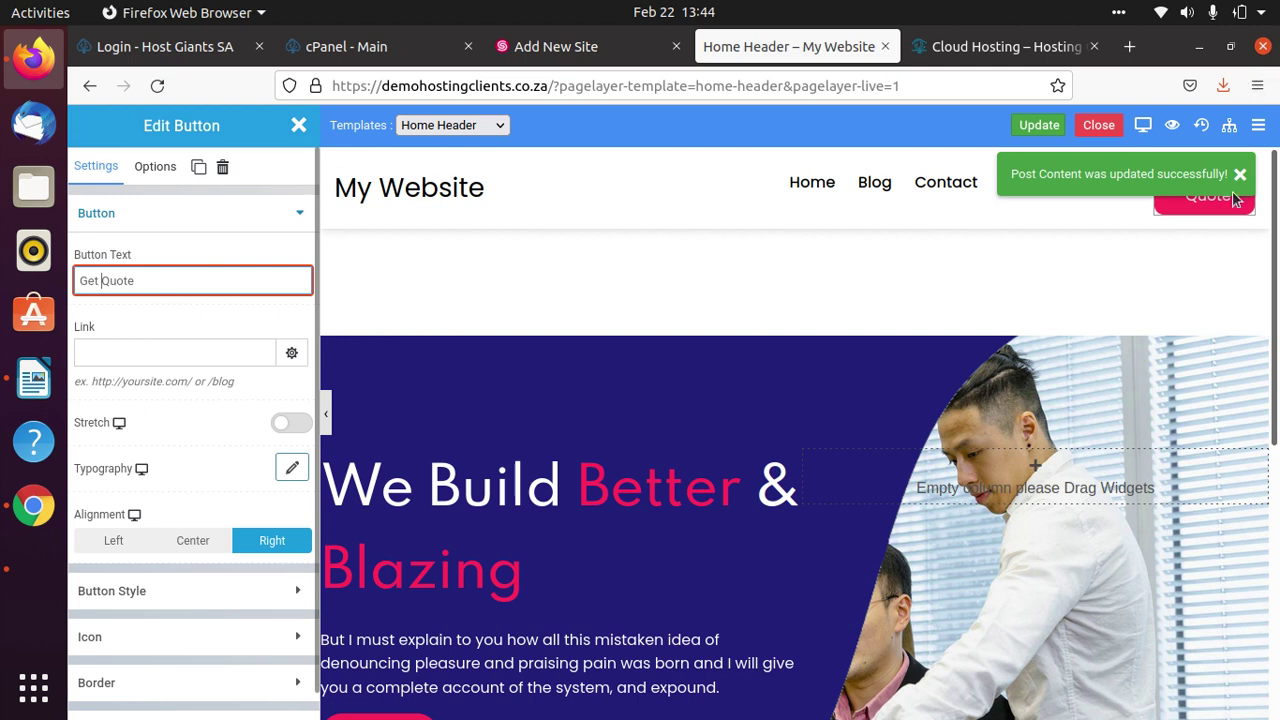
{"action": "left_click", "coordinate": [1241, 175]}
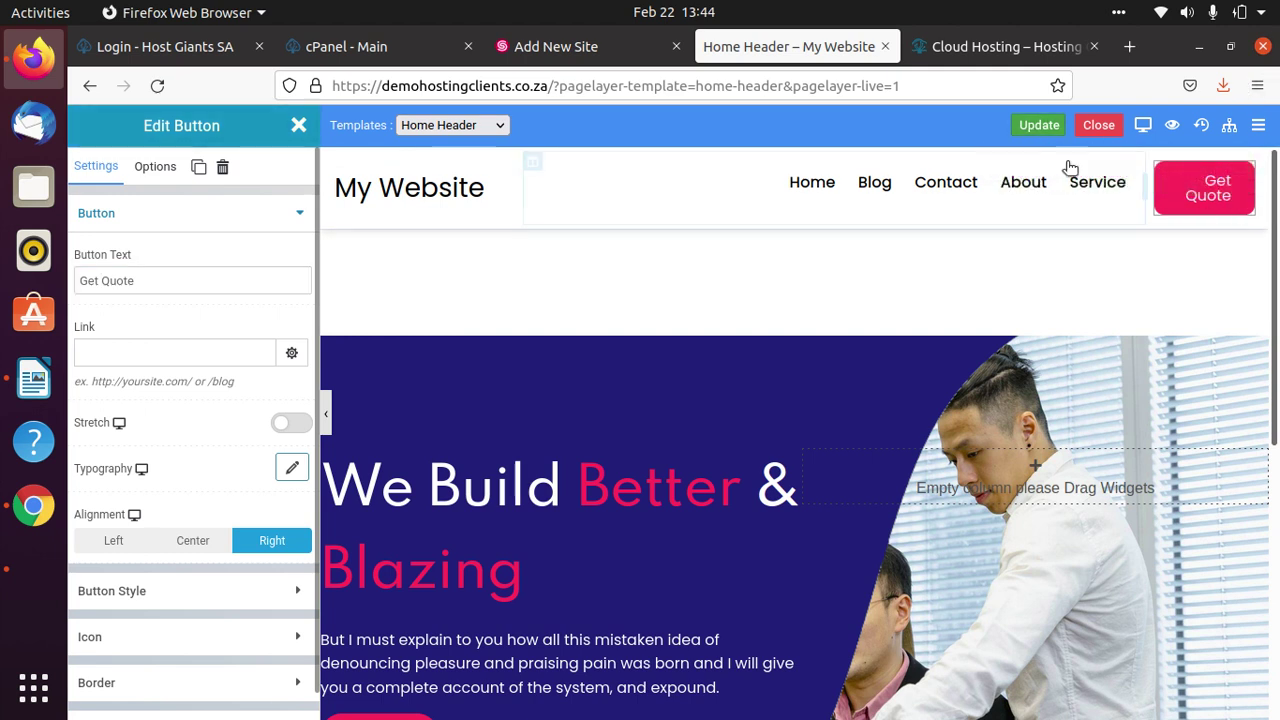
{"action": "left_click", "coordinate": [1038, 125]}
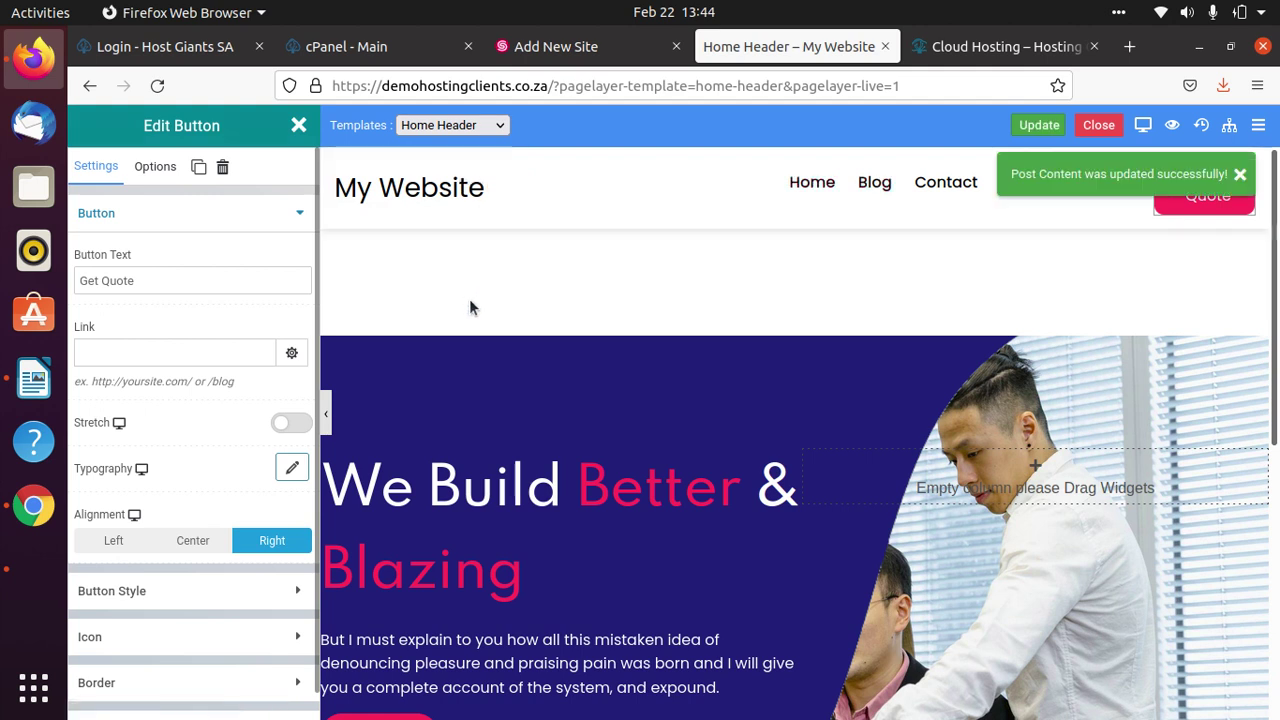
{"action": "left_click", "coordinate": [1240, 177]}
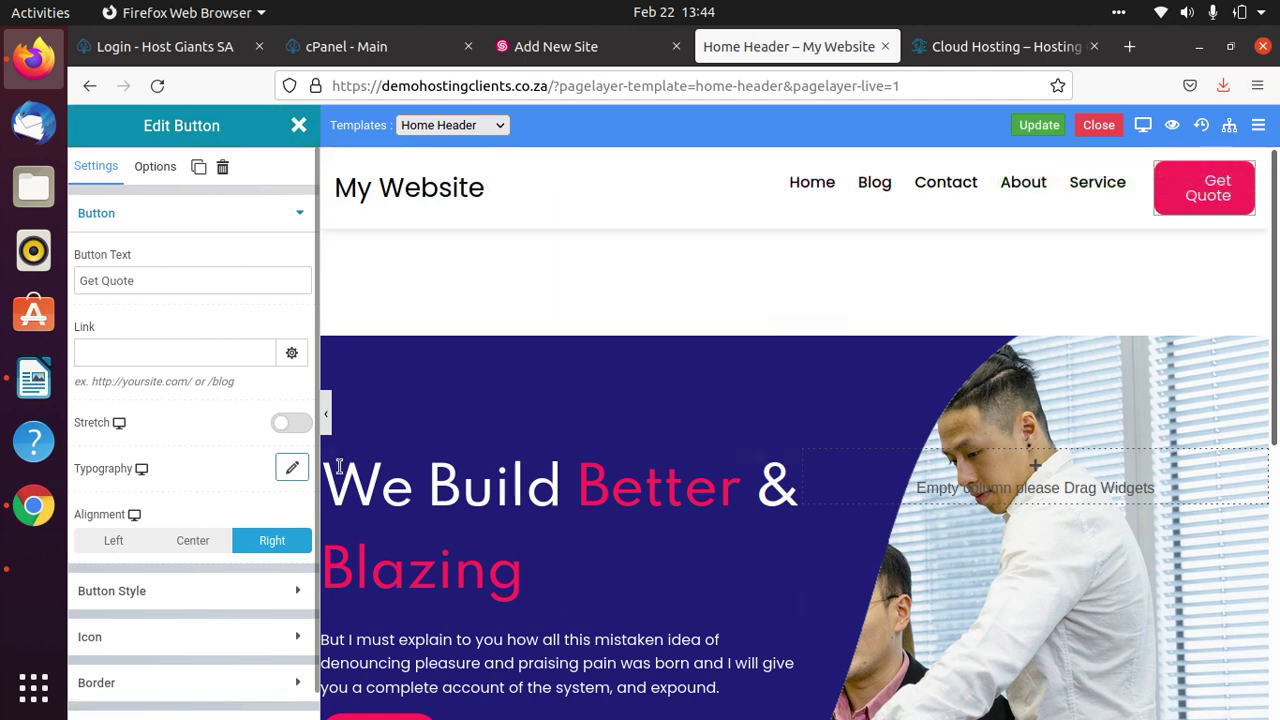
{"action": "left_click", "coordinate": [327, 414]}
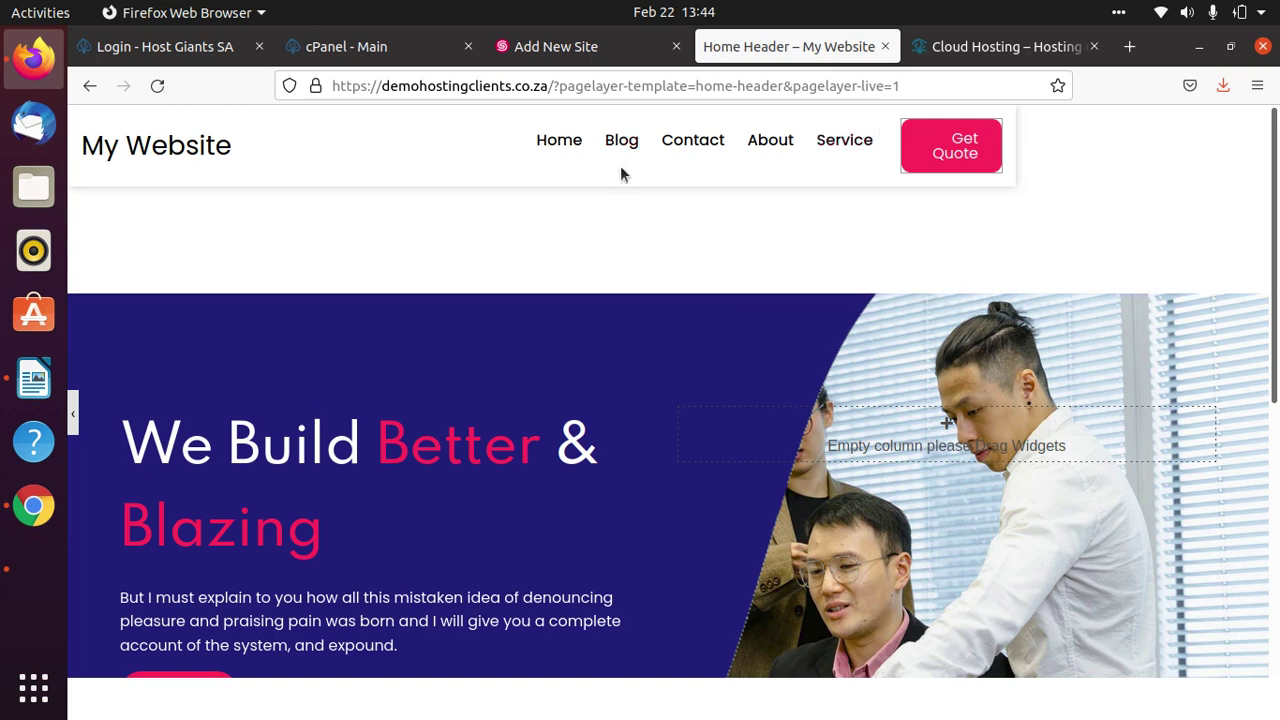
{"action": "scroll", "coordinate": [832, 329], "scroll_direction": "down", "scroll_amount": 5}
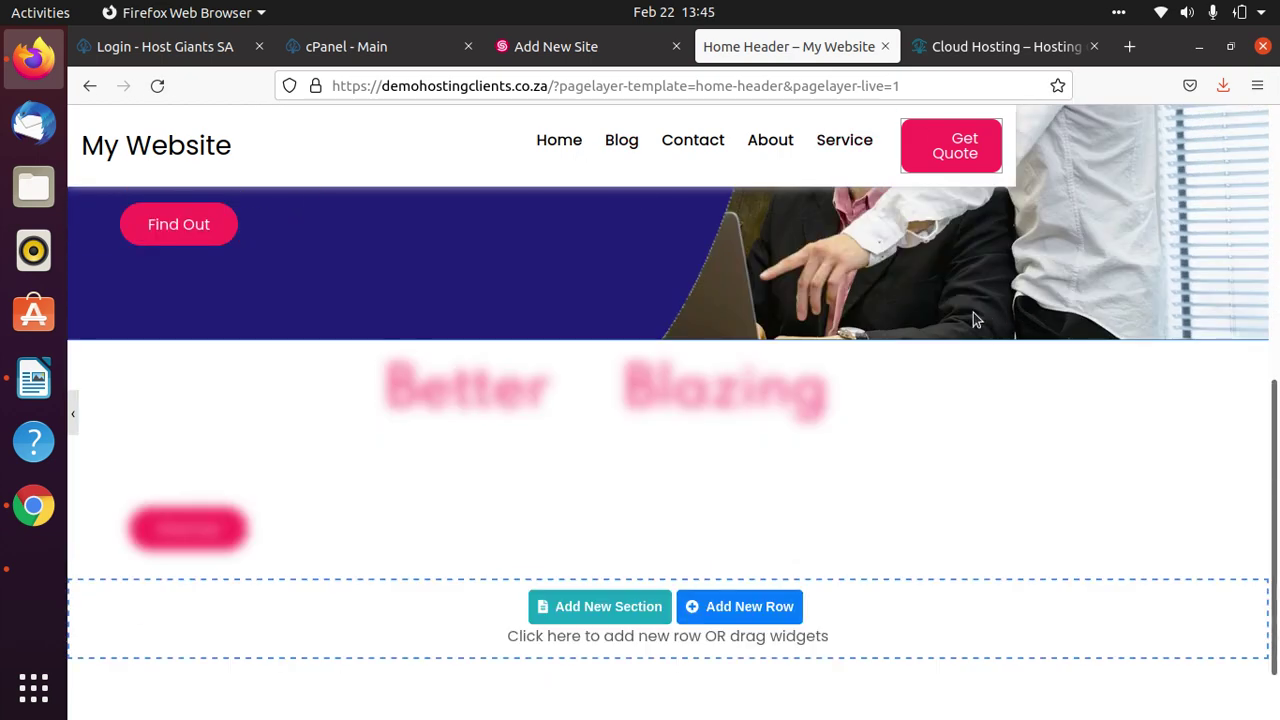
{"action": "scroll", "coordinate": [929, 551], "scroll_direction": "up", "scroll_amount": 5}
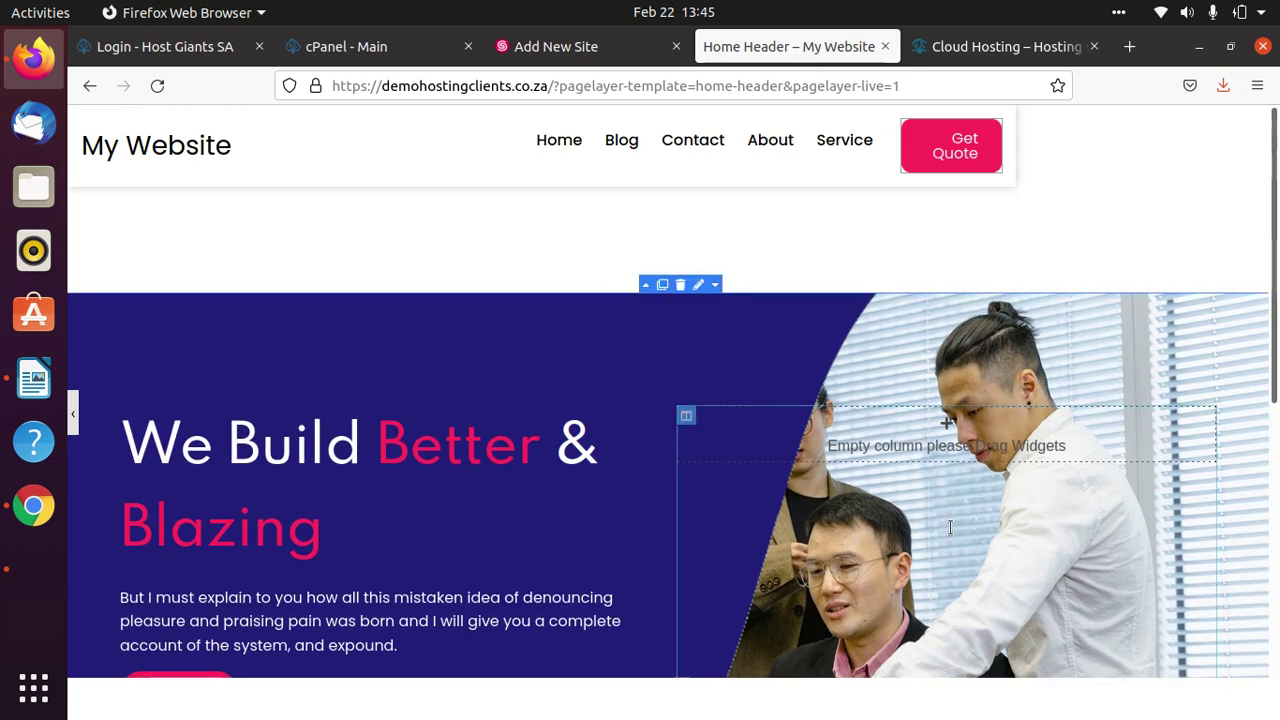
{"action": "scroll", "coordinate": [792, 490], "scroll_direction": "down", "scroll_amount": 4}
{"action": "scroll", "coordinate": [503, 434], "scroll_direction": "up", "scroll_amount": 4}
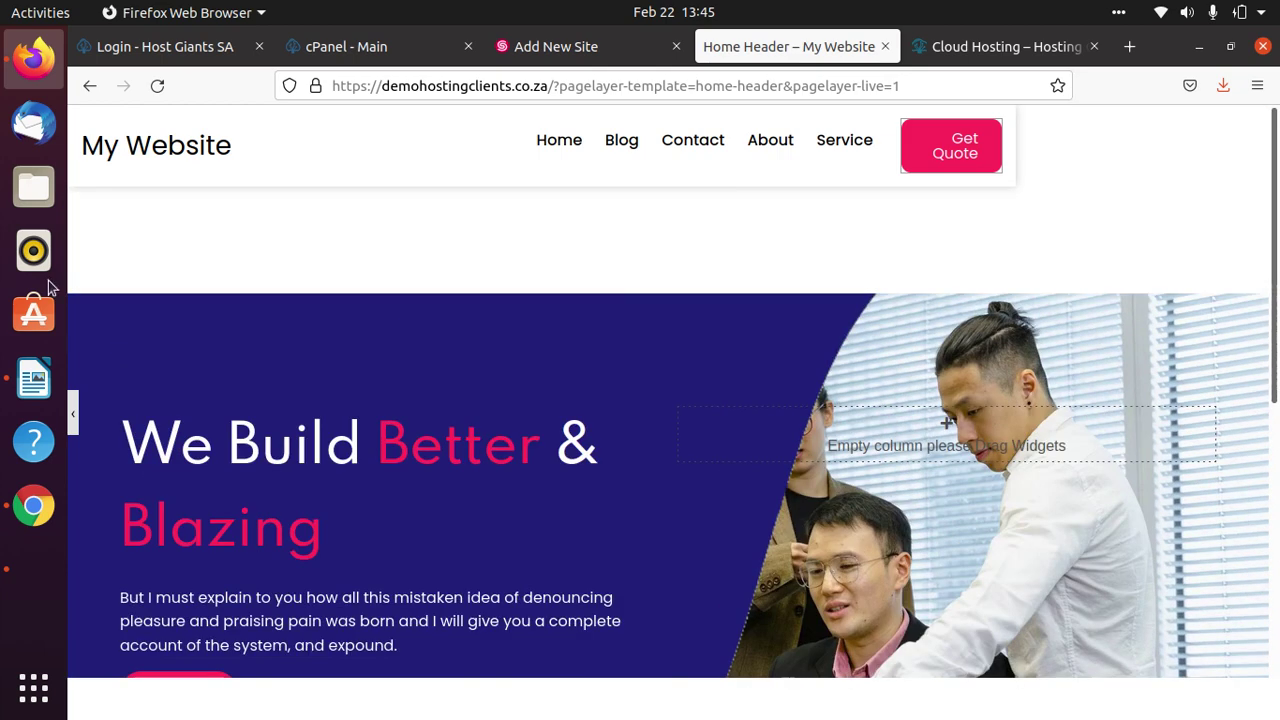
{"action": "left_click", "coordinate": [72, 414]}
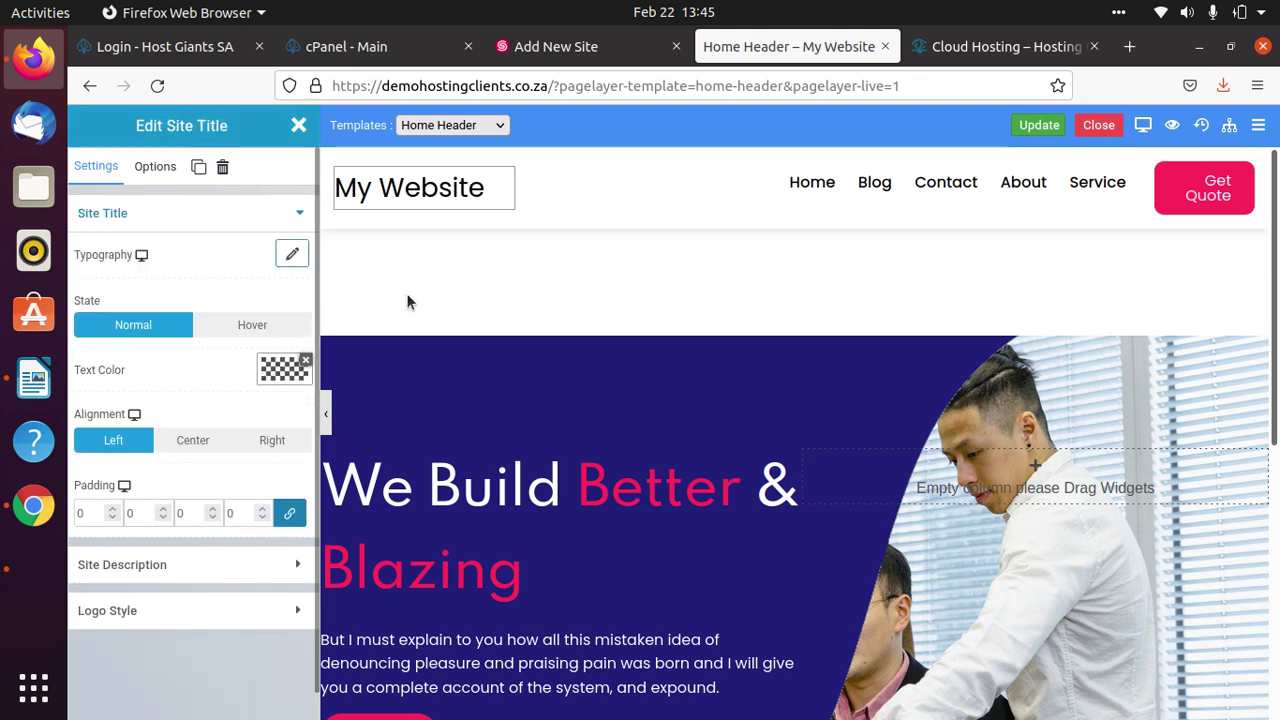
Toggle the site description on and off, then delete the 'My Website' site title widget.
{"action": "left_click", "coordinate": [266, 566]}
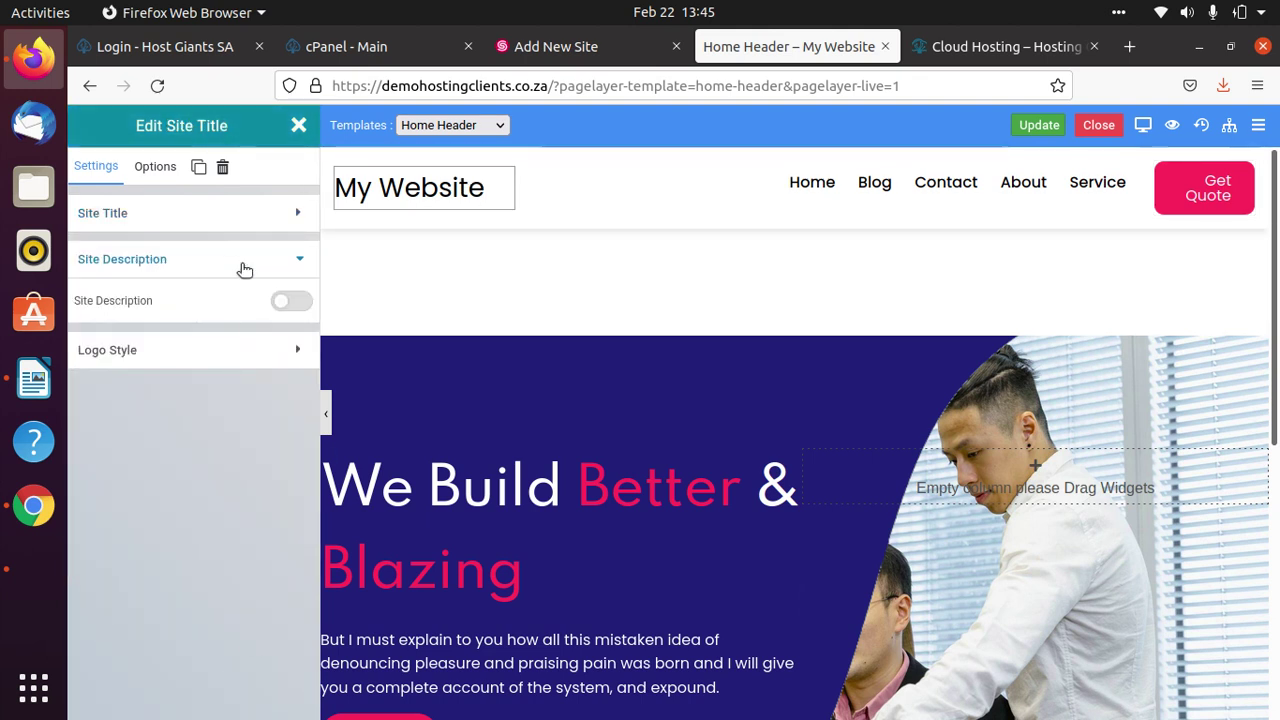
{"action": "left_click", "coordinate": [291, 302]}
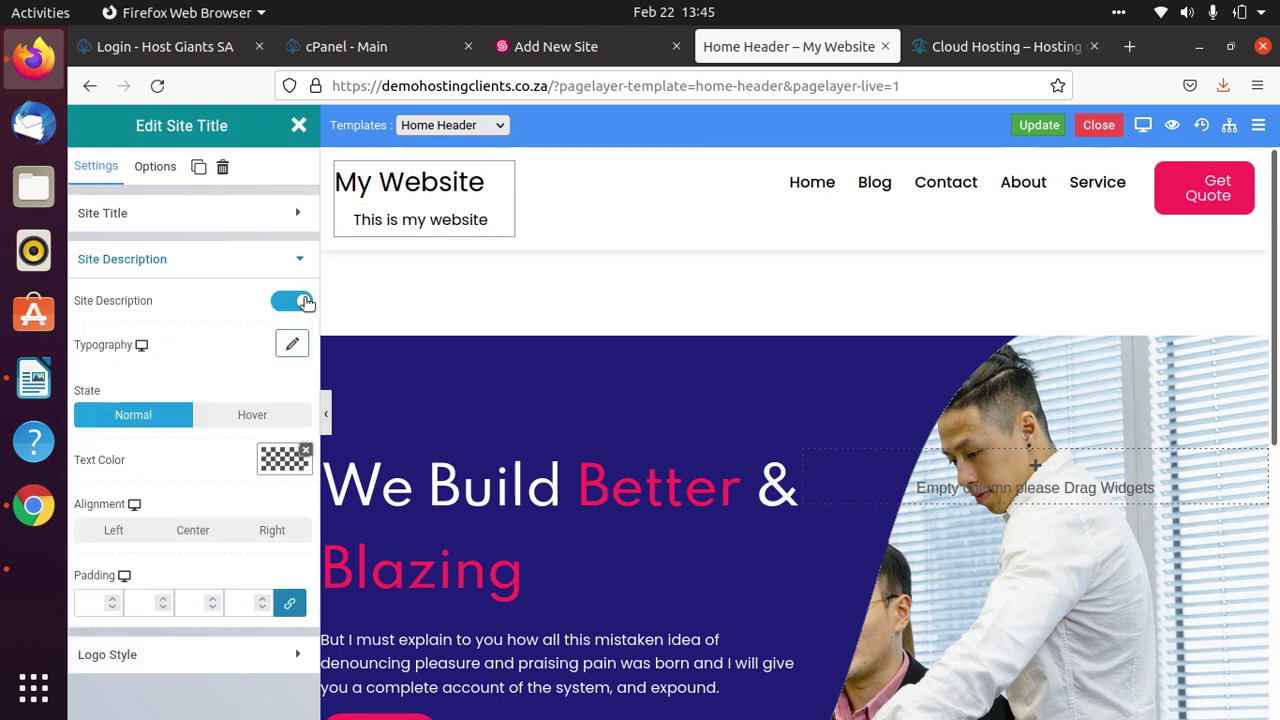
{"action": "left_click", "coordinate": [291, 302]}
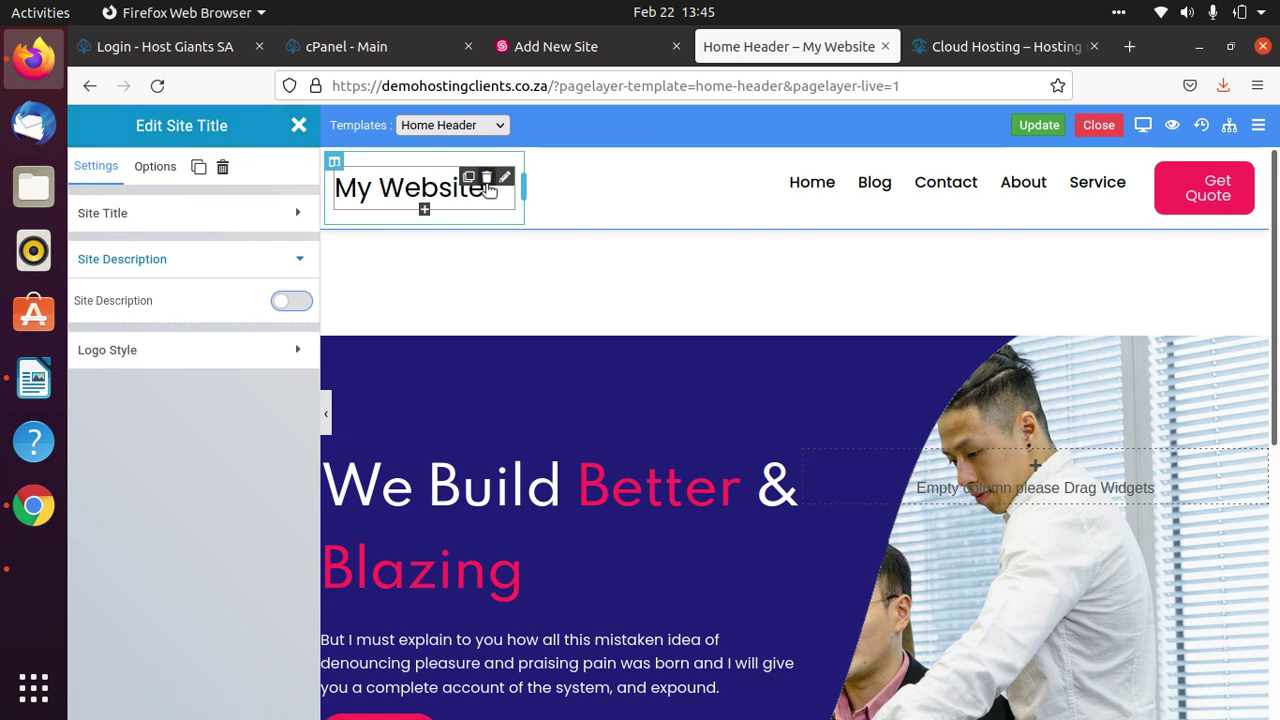
{"action": "left_click", "coordinate": [487, 178]}
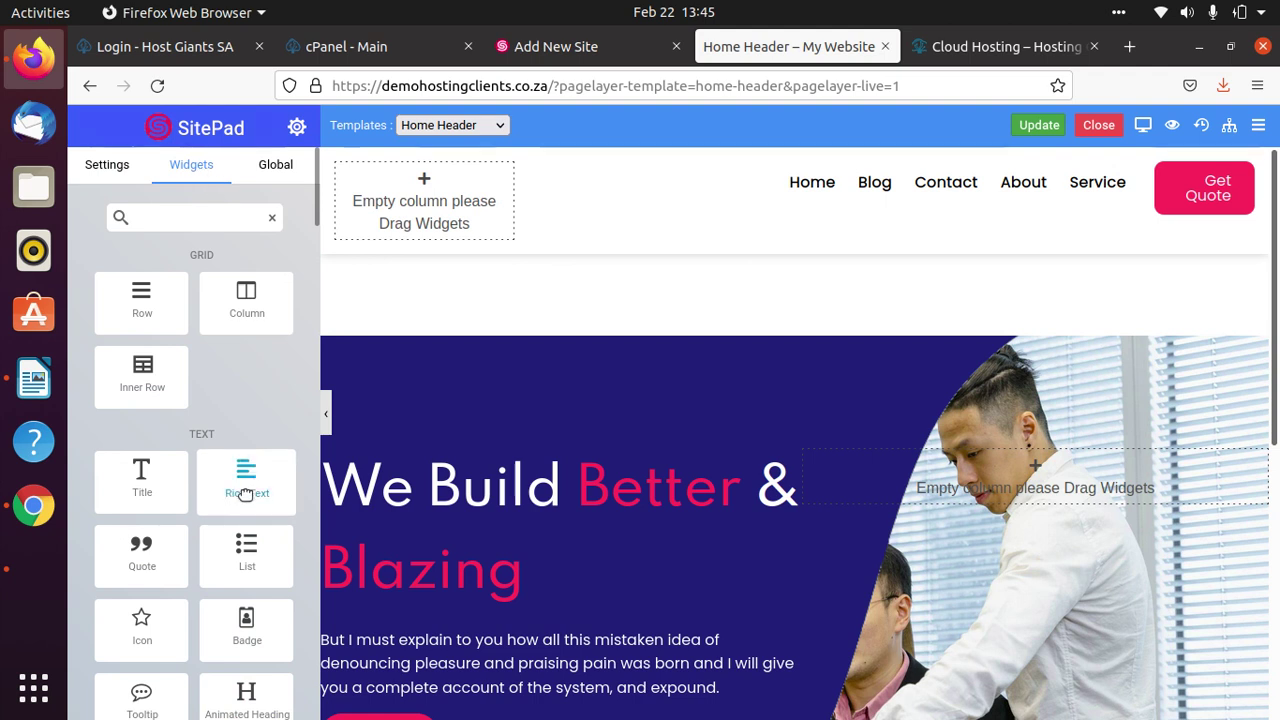
Search the widget picker for 'image' and add an Image widget to the empty left header column.
{"action": "scroll", "coordinate": [200, 420], "scroll_direction": "down", "scroll_amount": 4}
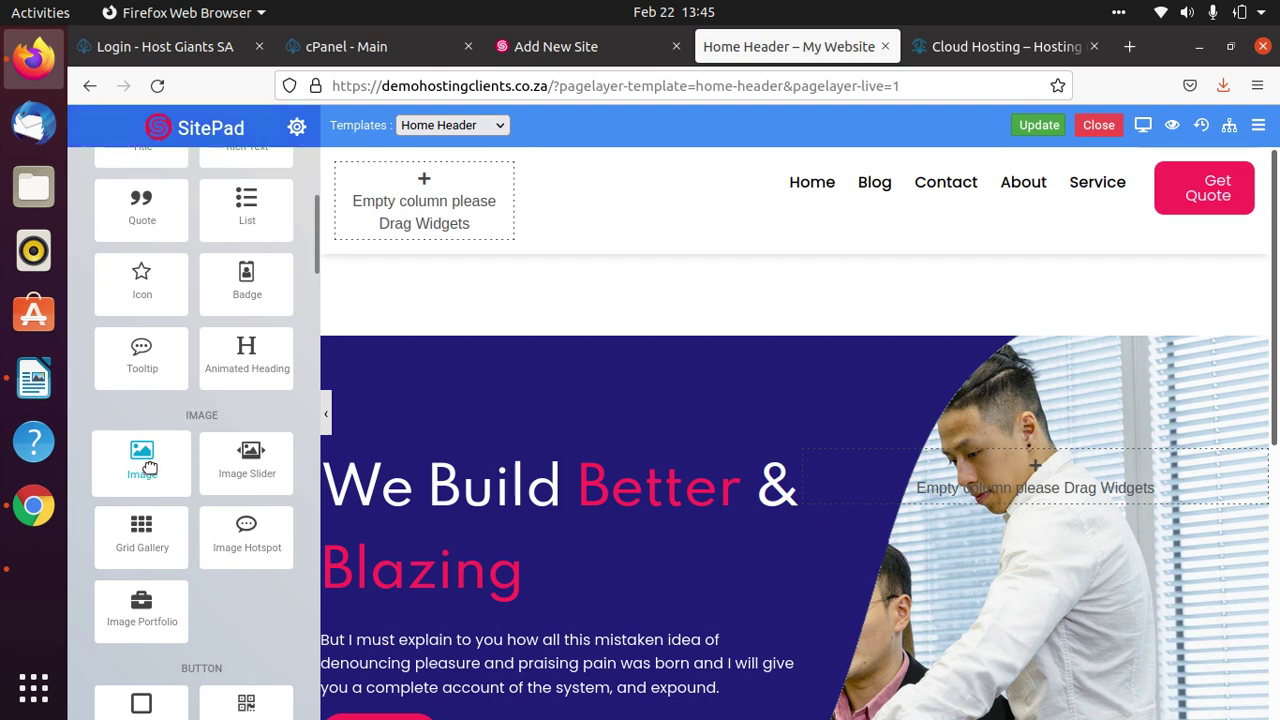
{"action": "mouse_move", "coordinate": [148, 468]}
{"action": "left_mouse_down"}
{"action": "mouse_move", "coordinate": [300, 340]}
{"action": "mouse_move", "coordinate": [440, 192]}
{"action": "mouse_move", "coordinate": [145, 472]}
{"action": "mouse_move", "coordinate": [432, 262]}
{"action": "mouse_move", "coordinate": [134, 492]}
{"action": "mouse_move", "coordinate": [140, 478]}
{"action": "left_mouse_up"}
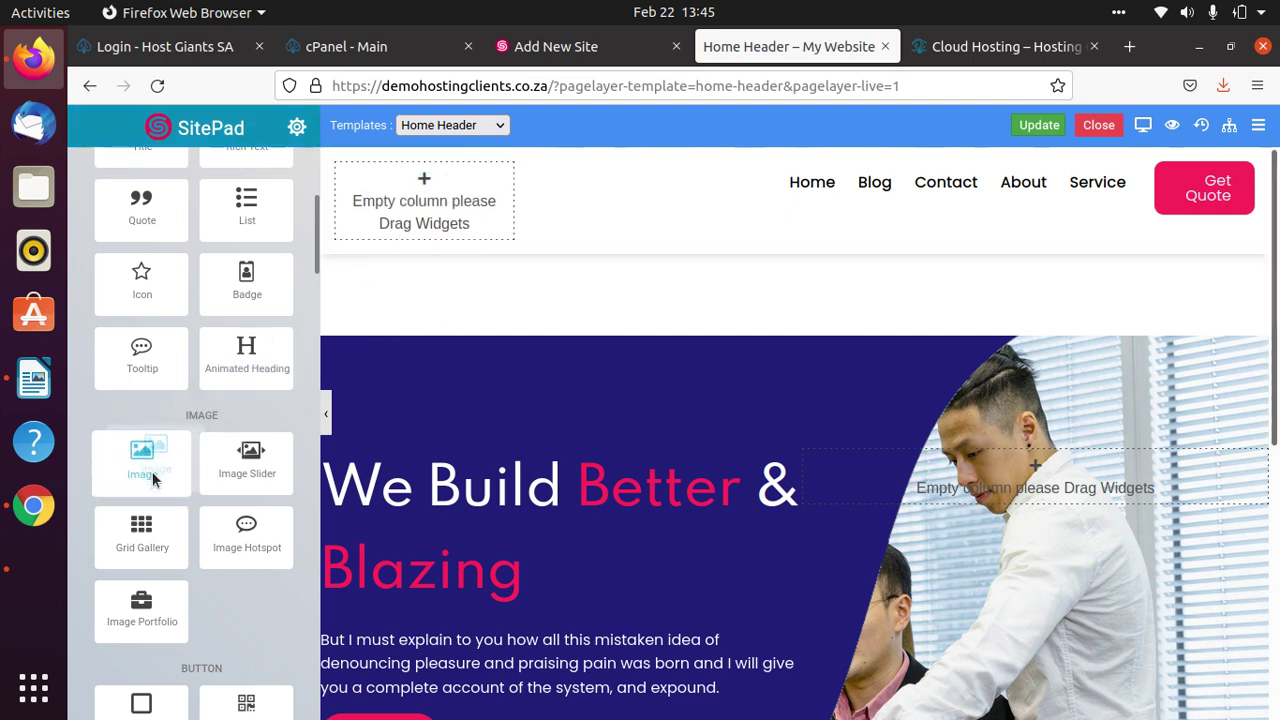
{"action": "left_click", "coordinate": [424, 179]}
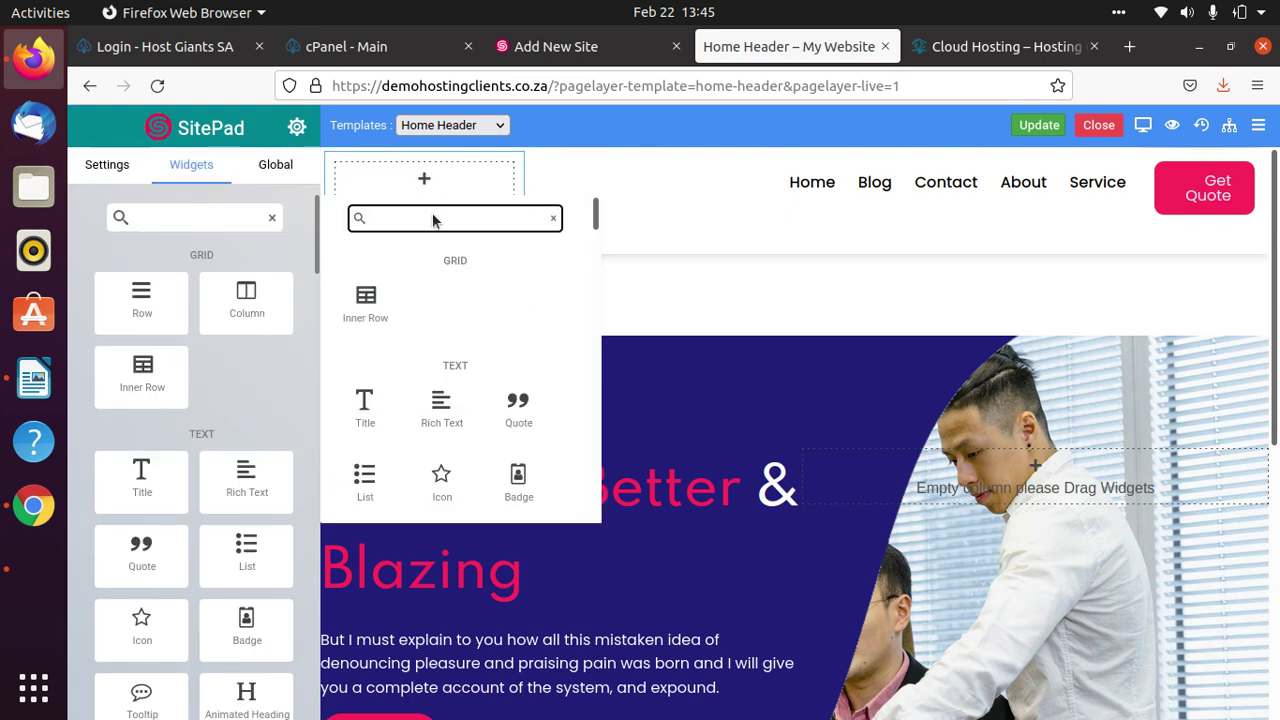
{"action": "left_click", "coordinate": [483, 213]}
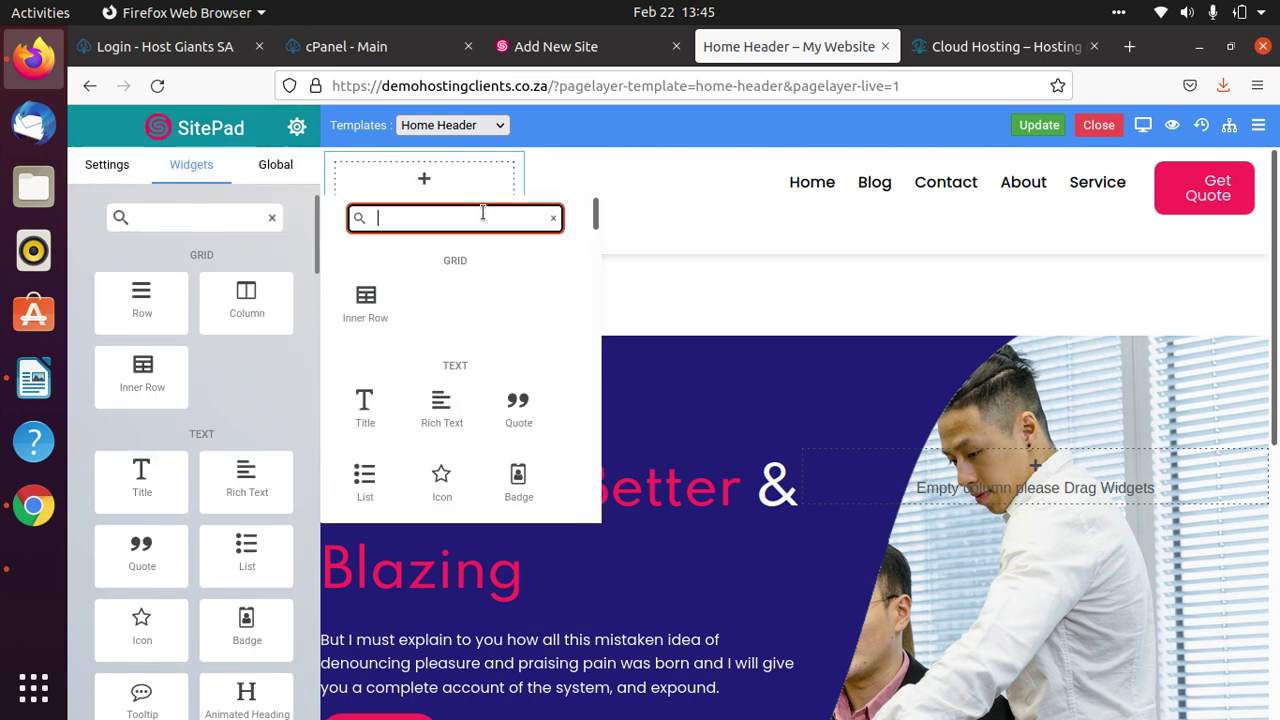
{"action": "type", "text": "image"}
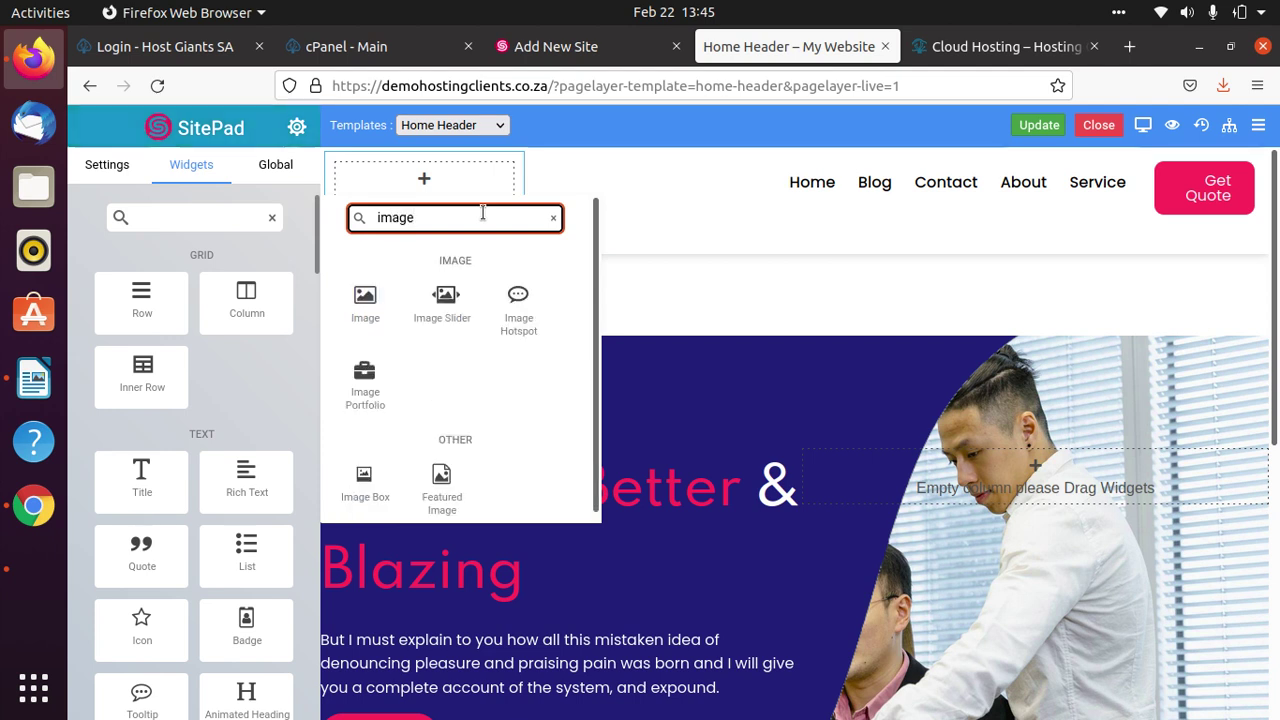
{"action": "left_click", "coordinate": [553, 217]}
{"action": "left_click", "coordinate": [617, 234]}
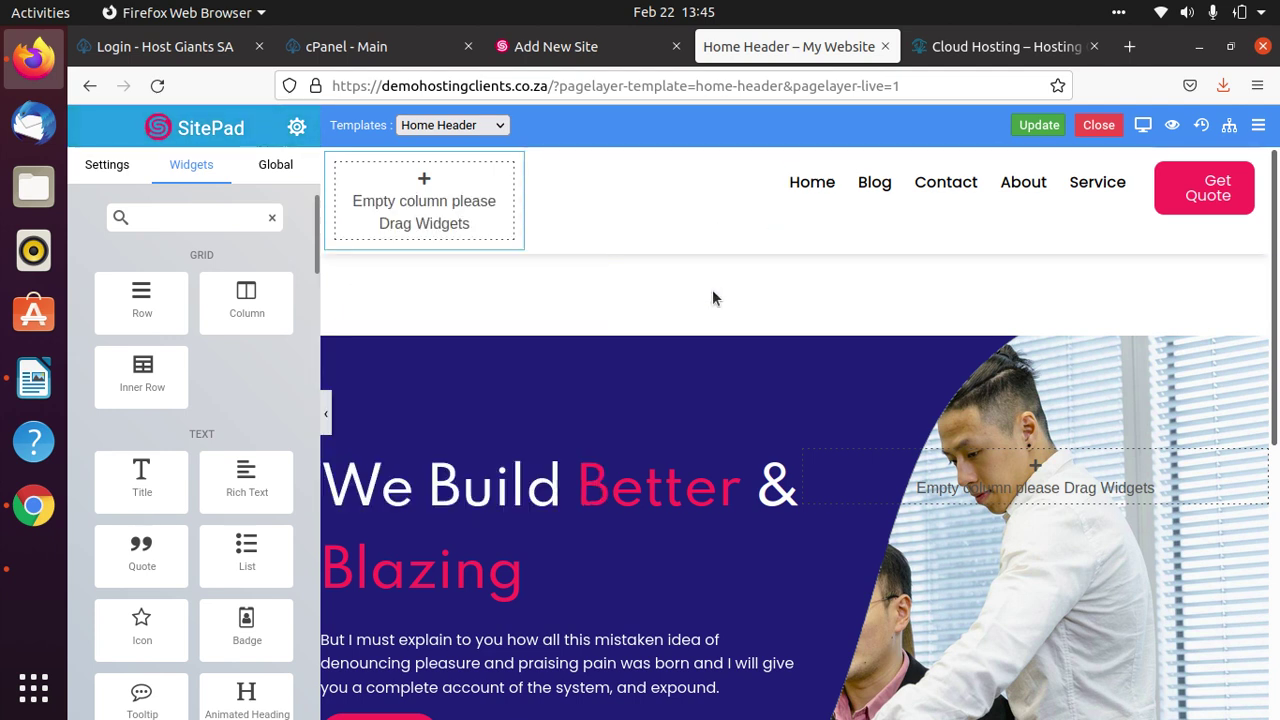
{"action": "left_click", "coordinate": [425, 182]}
{"action": "left_click", "coordinate": [420, 219]}
{"action": "type", "text": "image"}
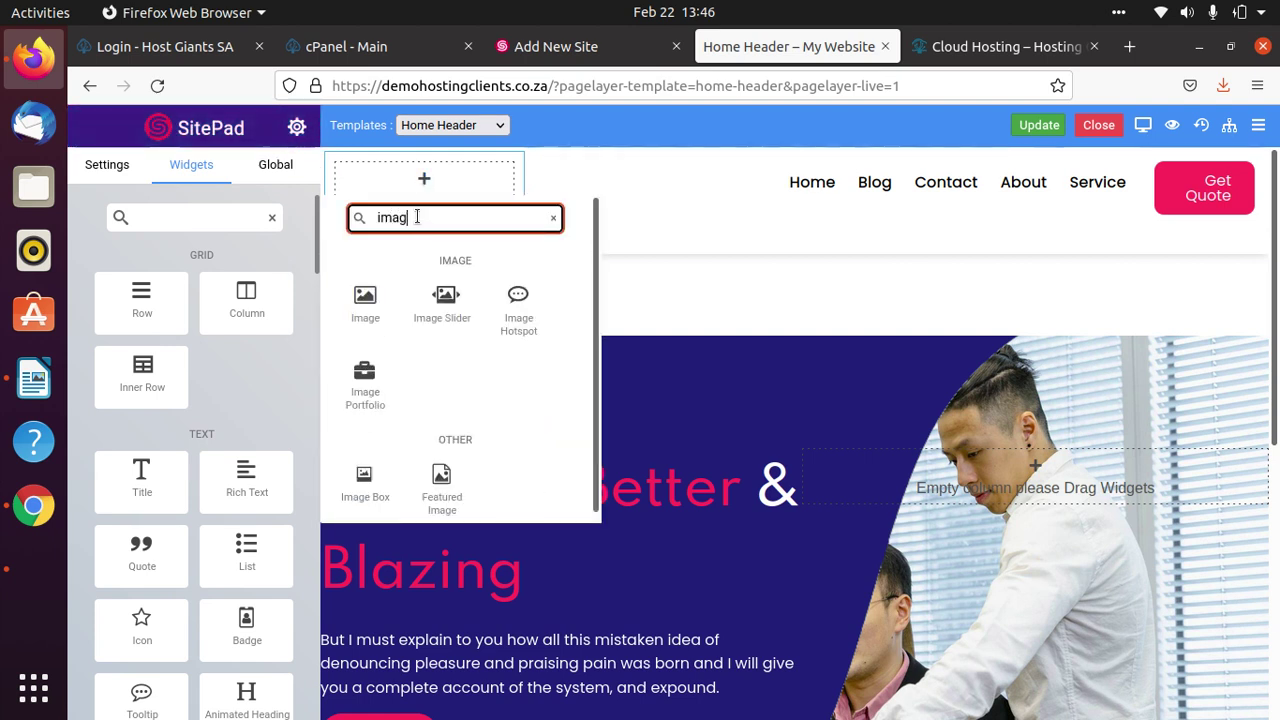
{"action": "left_click", "coordinate": [362, 297]}
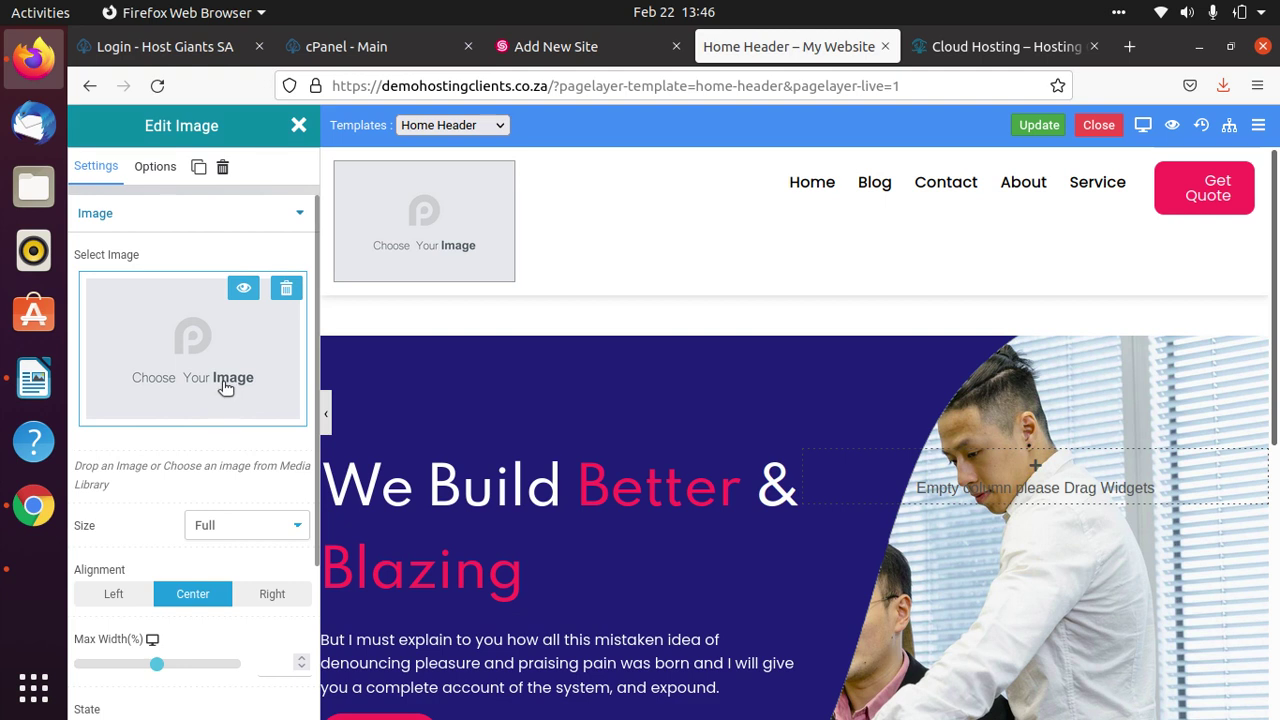
Upload logoy.png from Downloads and insert it into the header's Image widget.
{"action": "left_click", "coordinate": [187, 347]}
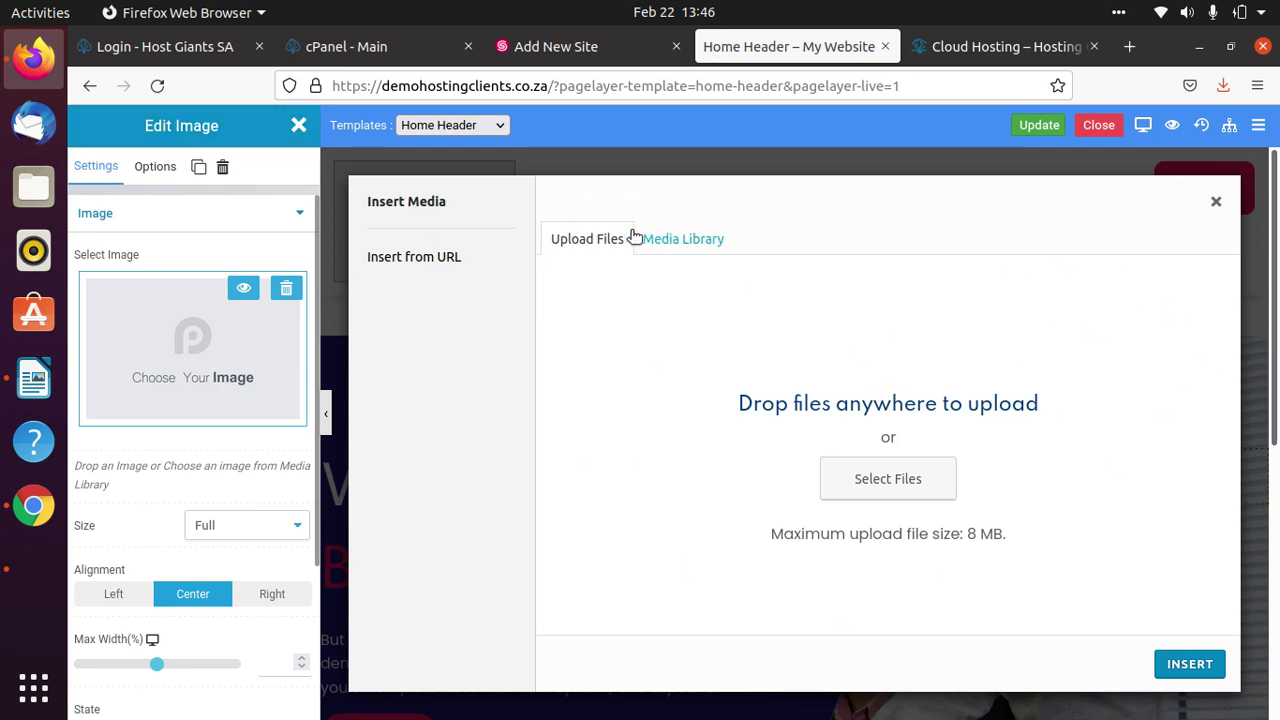
{"action": "left_click", "coordinate": [898, 488]}
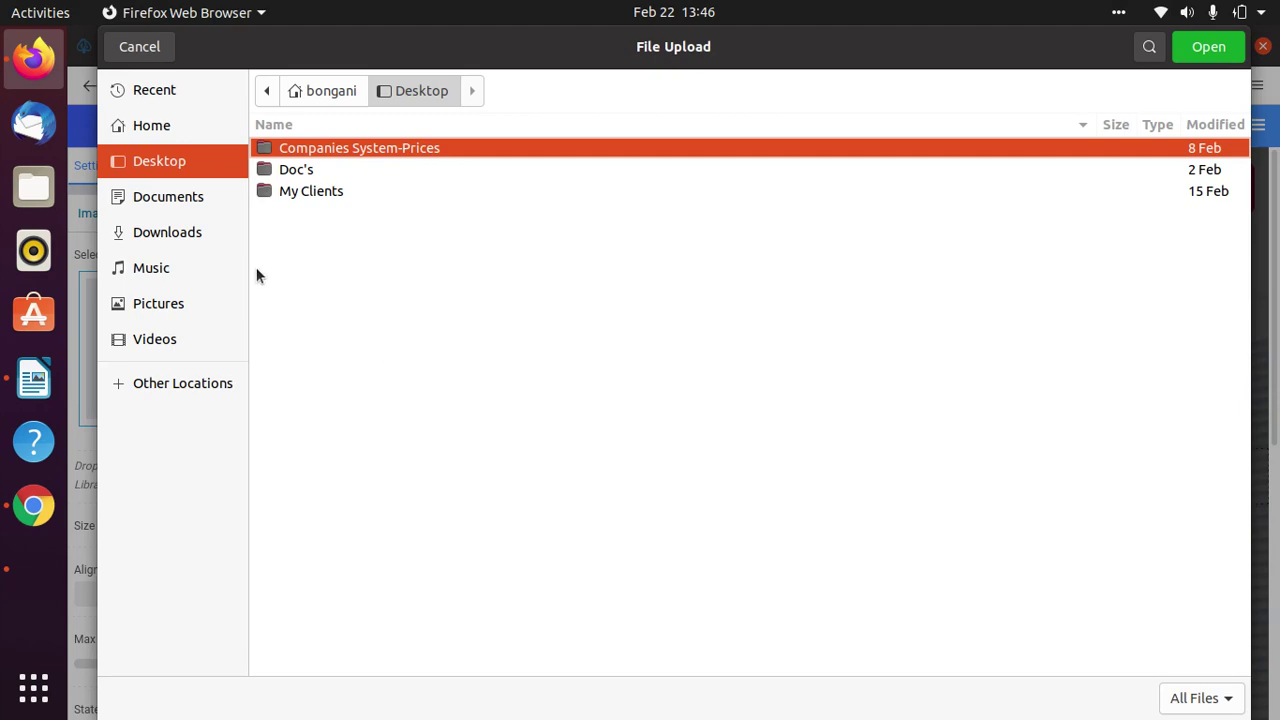
{"action": "left_click", "coordinate": [157, 234]}
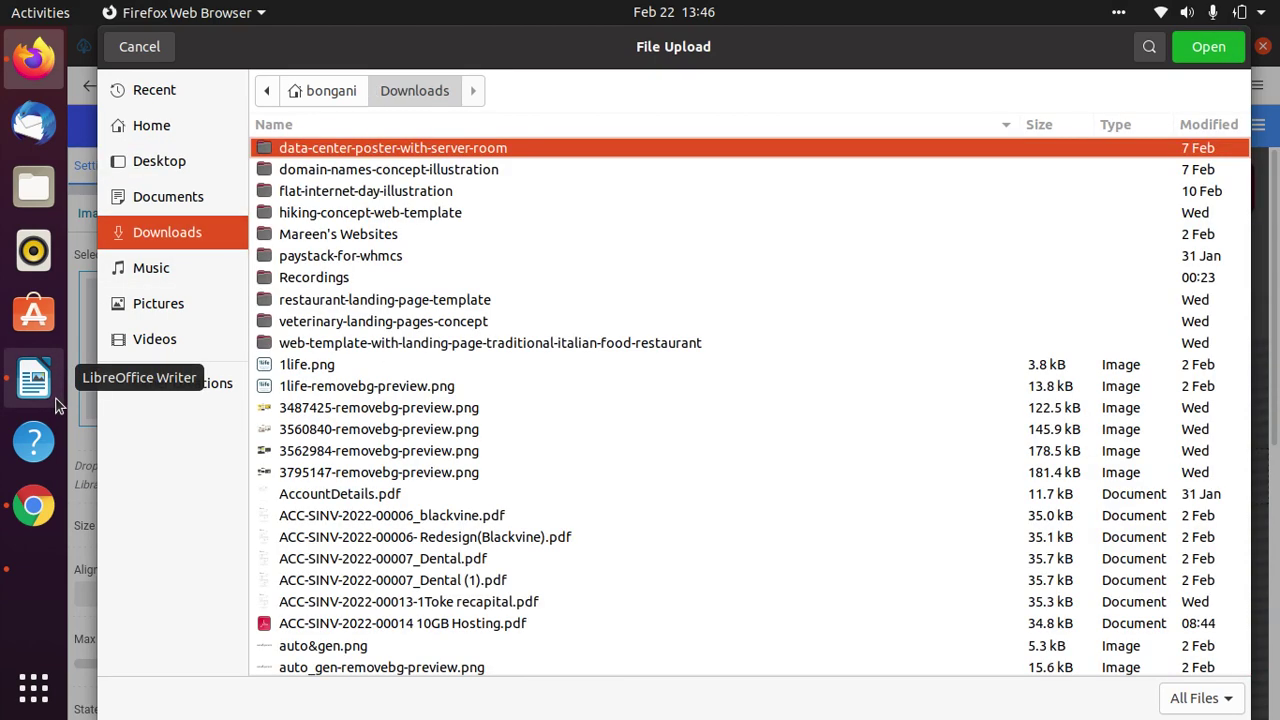
{"action": "key", "text": "ctrl+f"}
{"action": "type", "text": "logo"}
{"action": "scroll", "coordinate": [400, 620], "scroll_direction": "down", "scroll_amount": 1}
{"action": "left_click", "coordinate": [352, 663]}
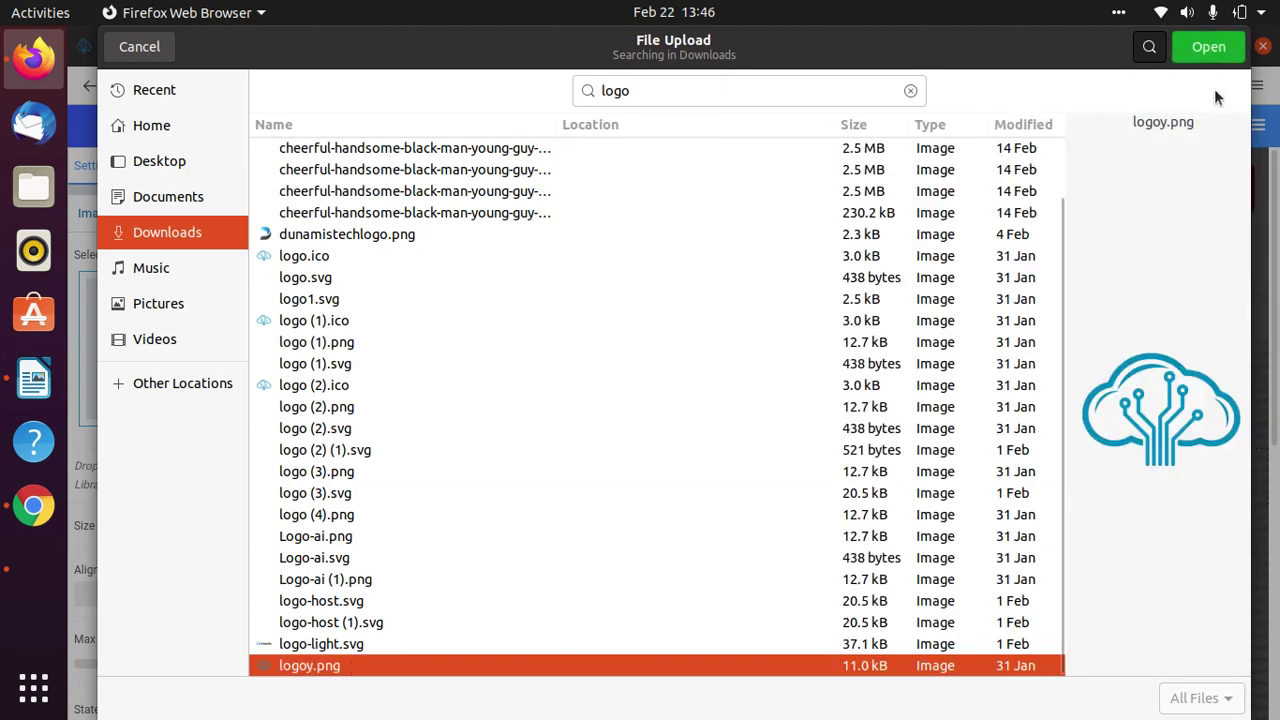
{"action": "left_click", "coordinate": [1225, 52]}
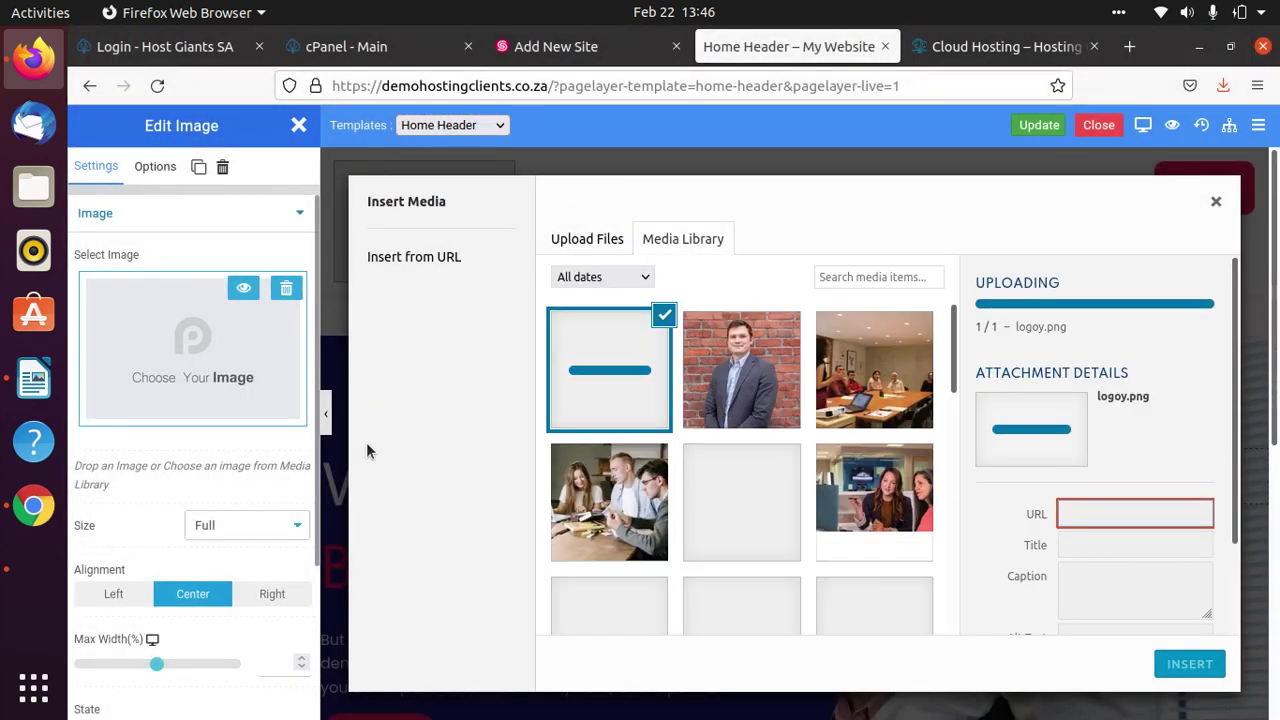
{"action": "left_click", "coordinate": [1189, 664]}
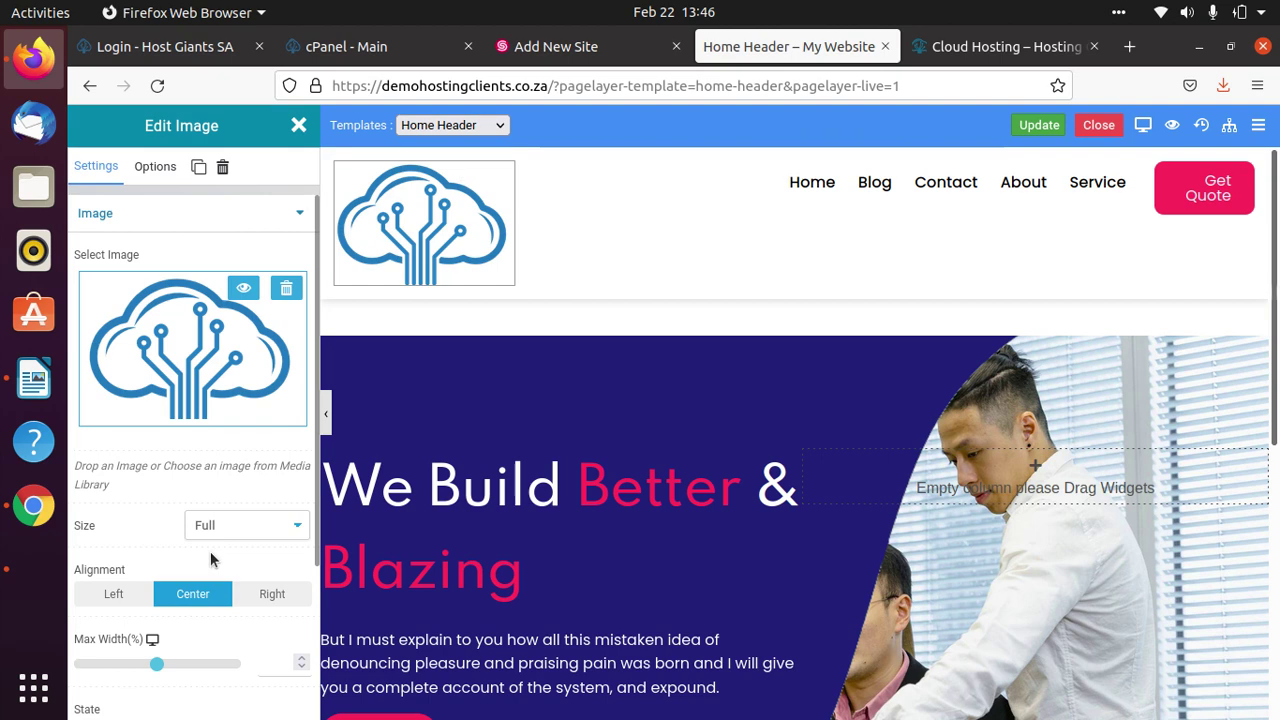
Set the header logo's Max Width to 40% and save the header template.
{"action": "scroll", "coordinate": [212, 551], "scroll_direction": "down", "scroll_amount": 3}
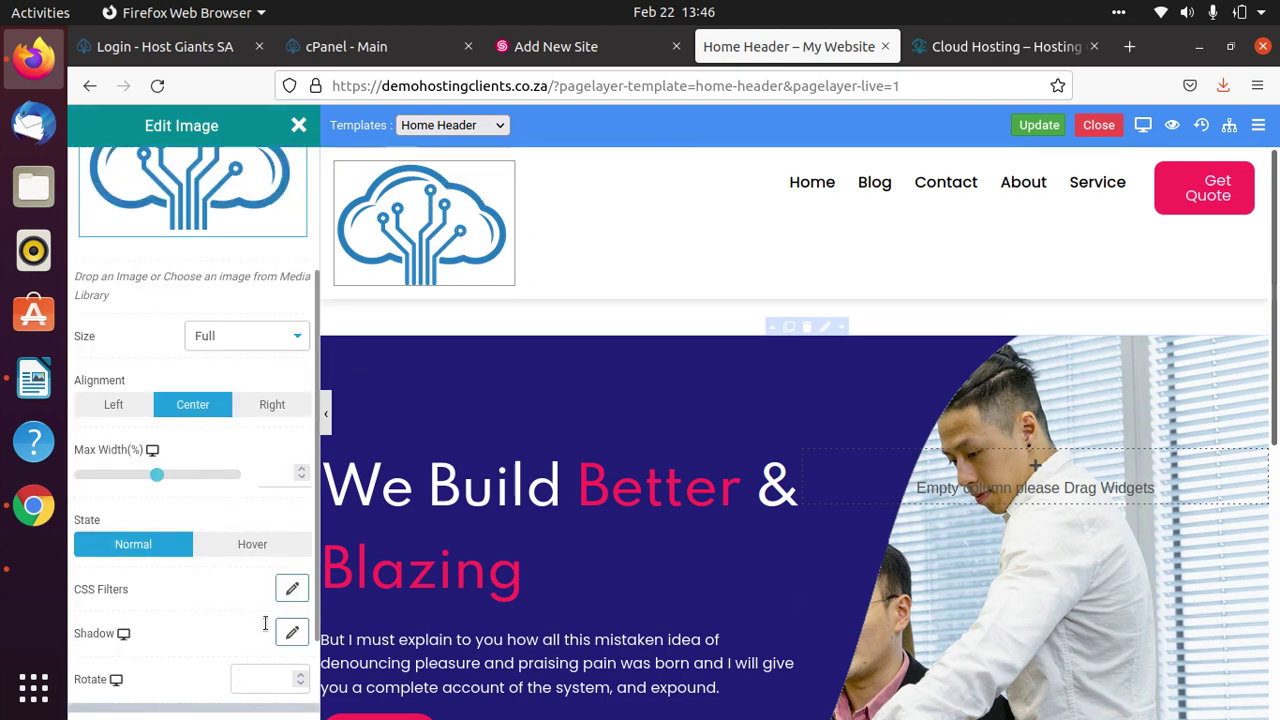
{"action": "scroll", "coordinate": [168, 540], "scroll_direction": "up", "scroll_amount": 3}
{"action": "scroll", "coordinate": [241, 329], "scroll_direction": "down", "scroll_amount": 3}
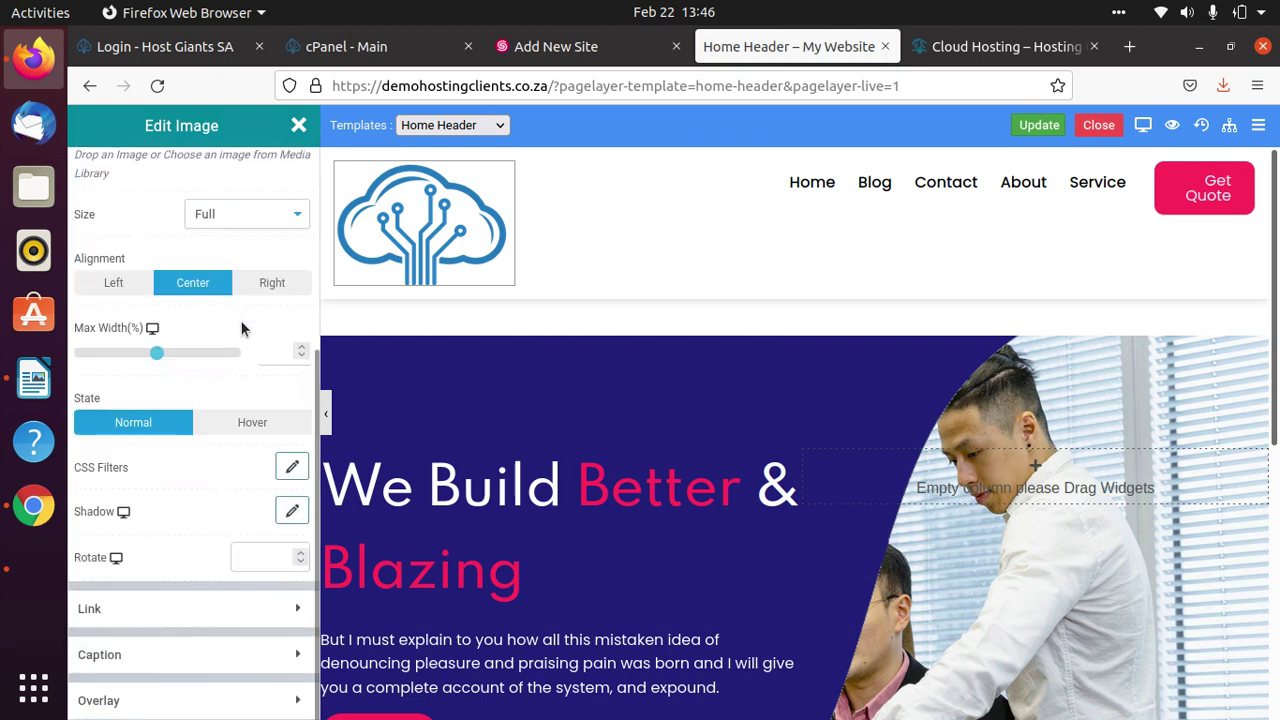
{"action": "left_click_drag", "start_coordinate": [150, 355], "coordinate": [143, 348]}
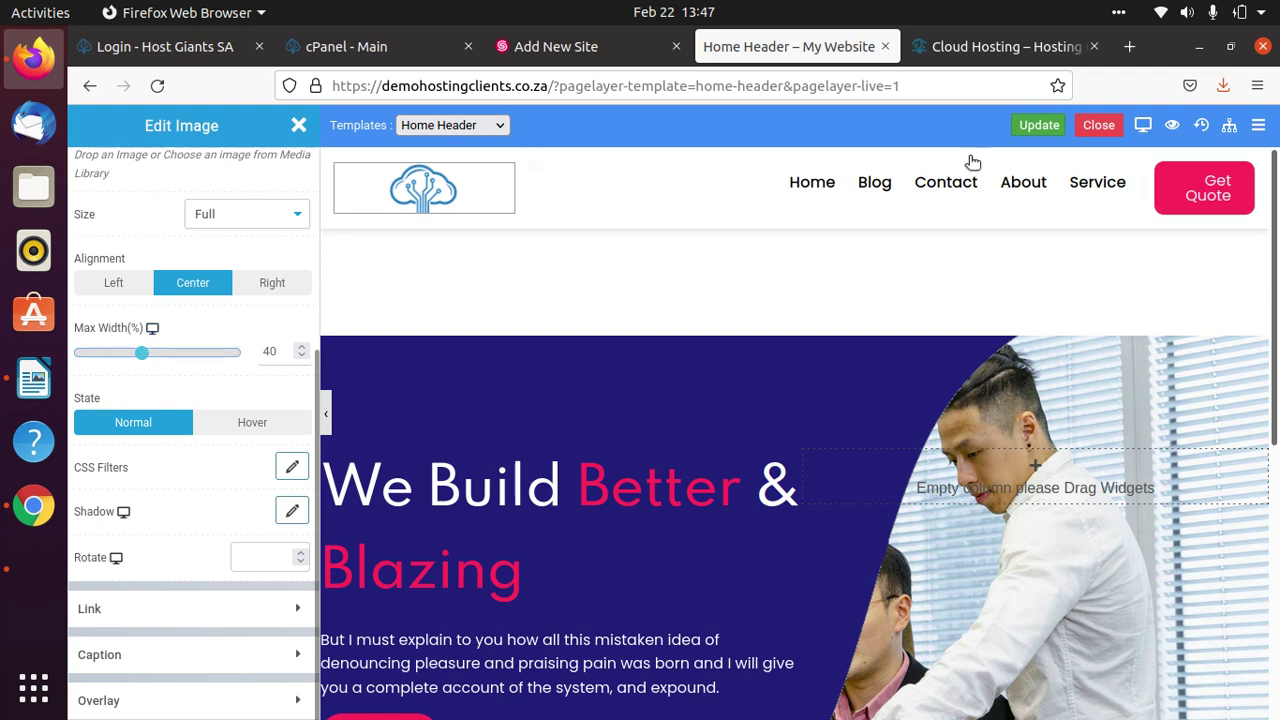
{"action": "left_click", "coordinate": [1036, 126]}
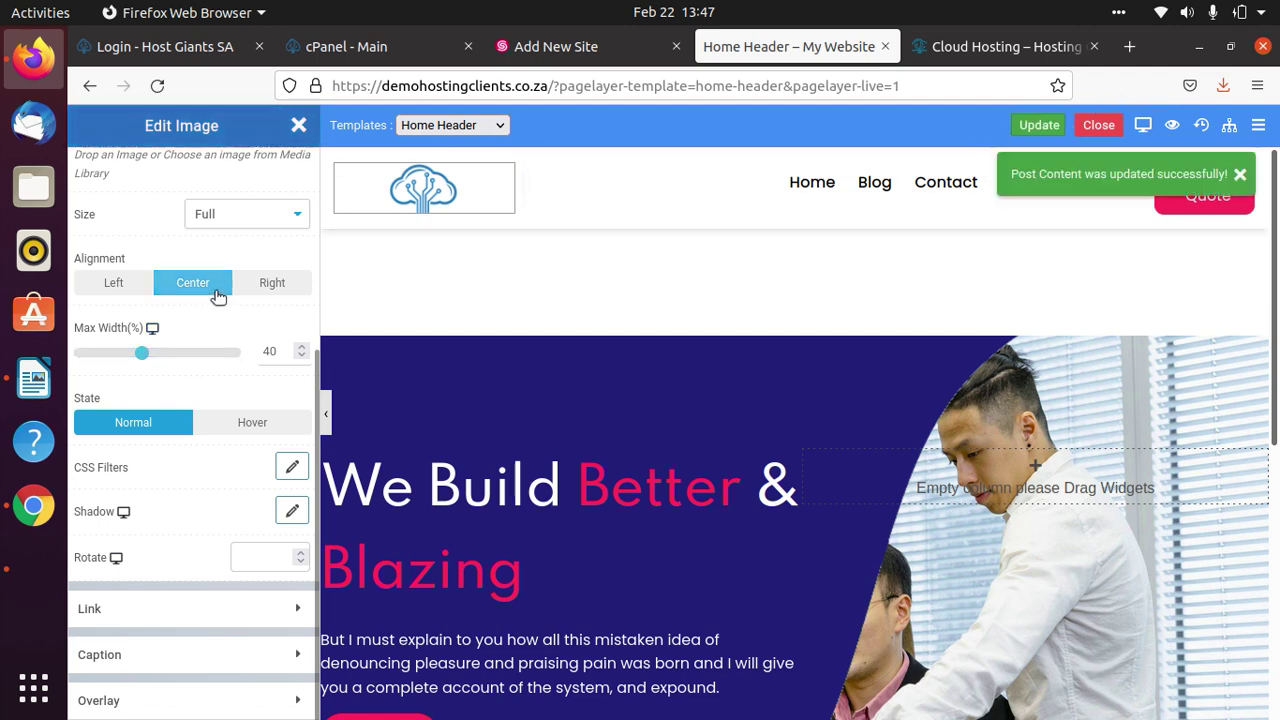
{"action": "left_click", "coordinate": [1239, 177]}
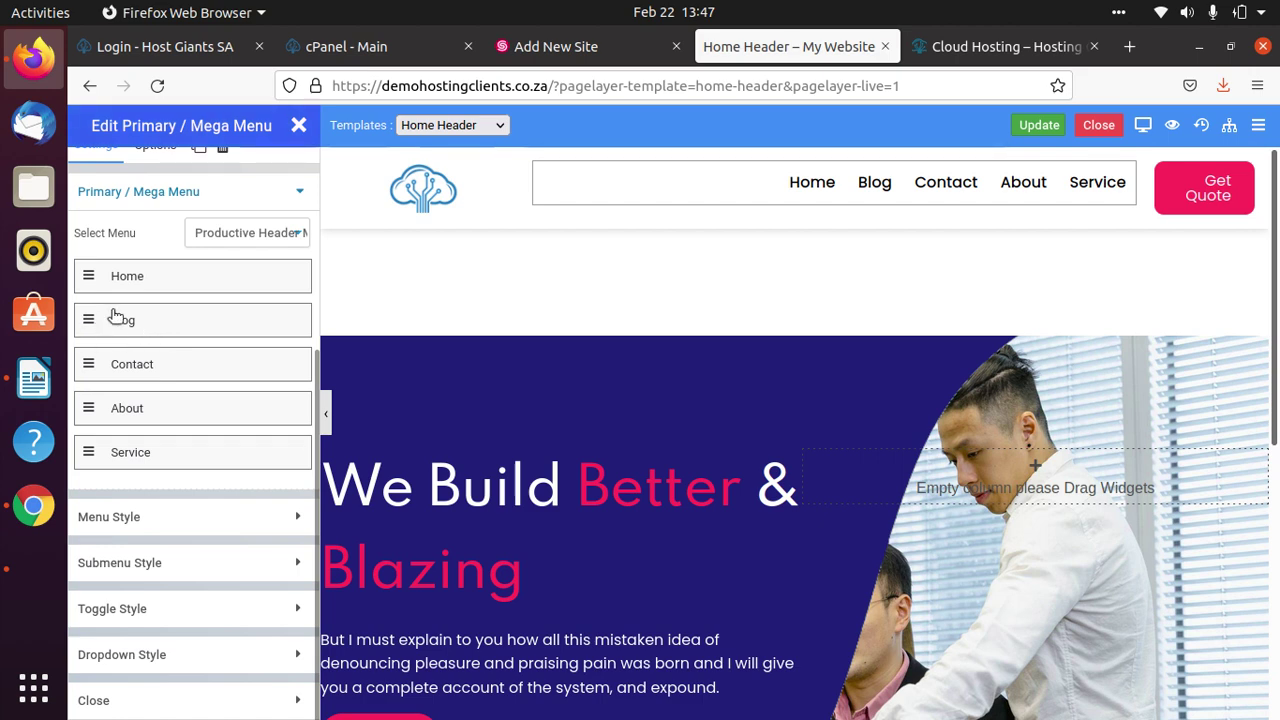
Review the Blog item's settings in the Edit Primary / Mega Menu panel, then collapse it.
{"action": "left_click", "coordinate": [139, 333]}
{"action": "scroll", "coordinate": [224, 590], "scroll_direction": "down", "scroll_amount": 3}
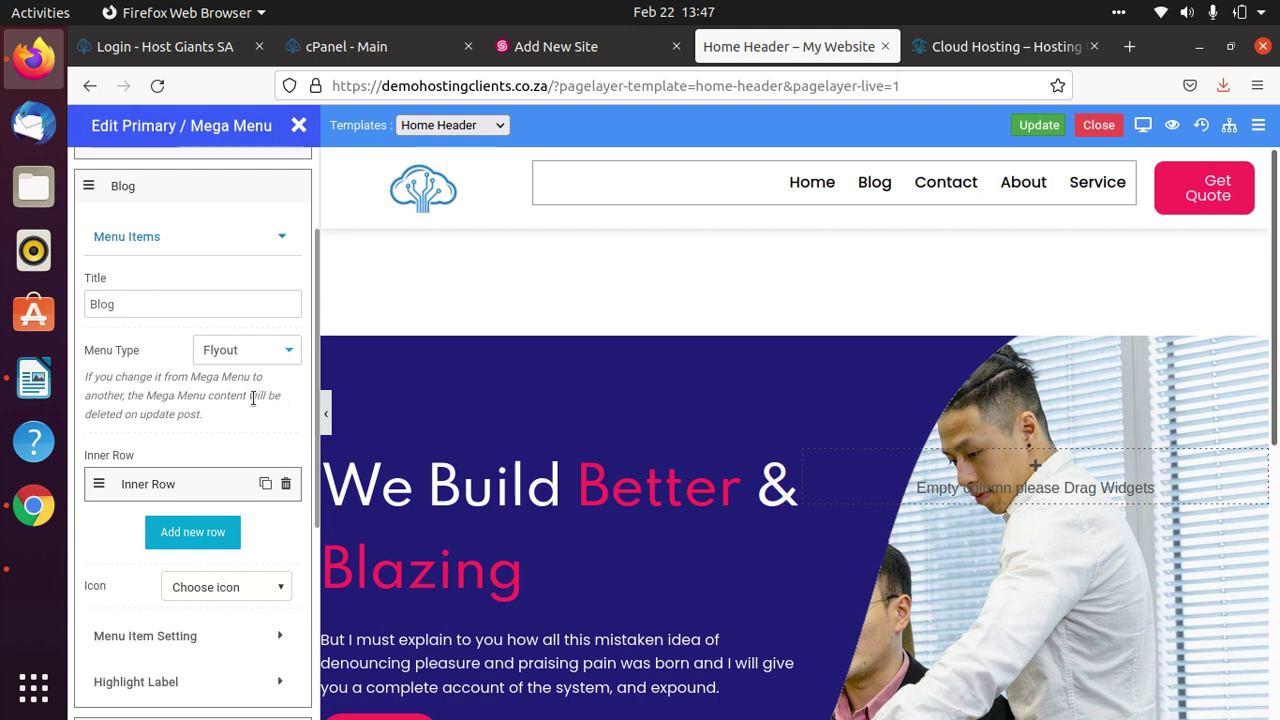
{"action": "scroll", "coordinate": [253, 398], "scroll_direction": "up", "scroll_amount": 3}
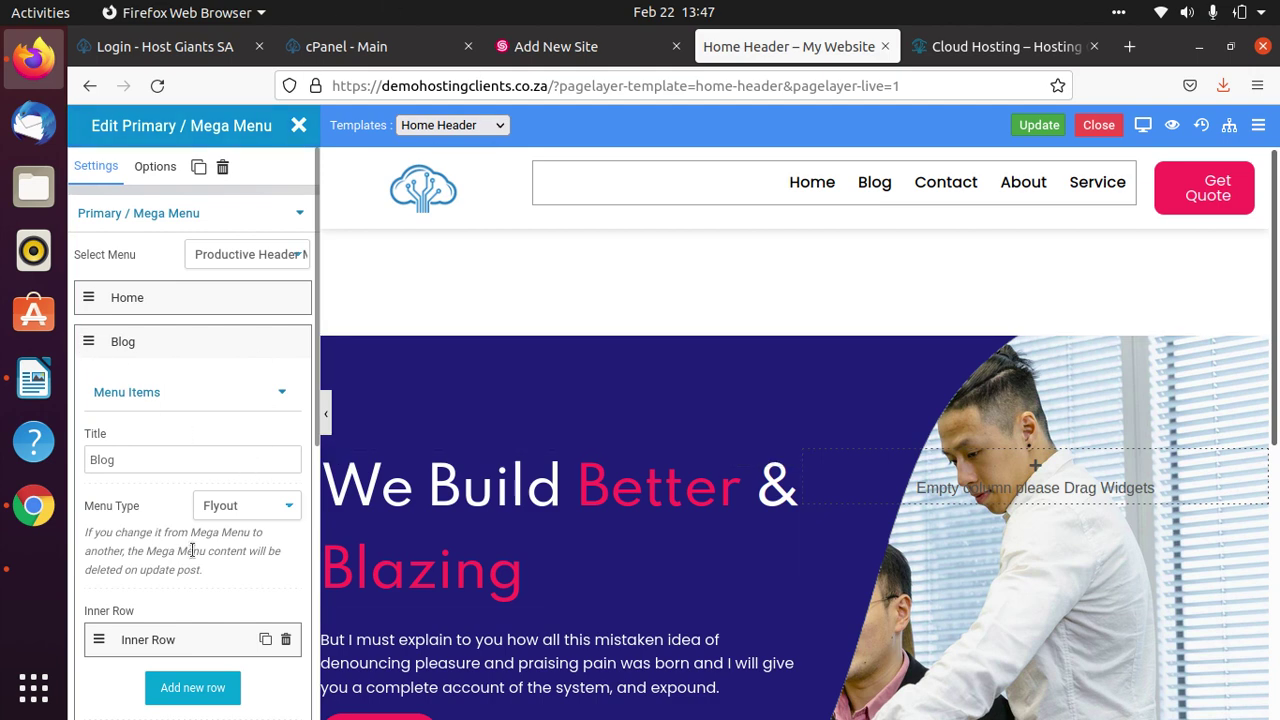
{"action": "scroll", "coordinate": [192, 550], "scroll_direction": "down", "scroll_amount": 9}
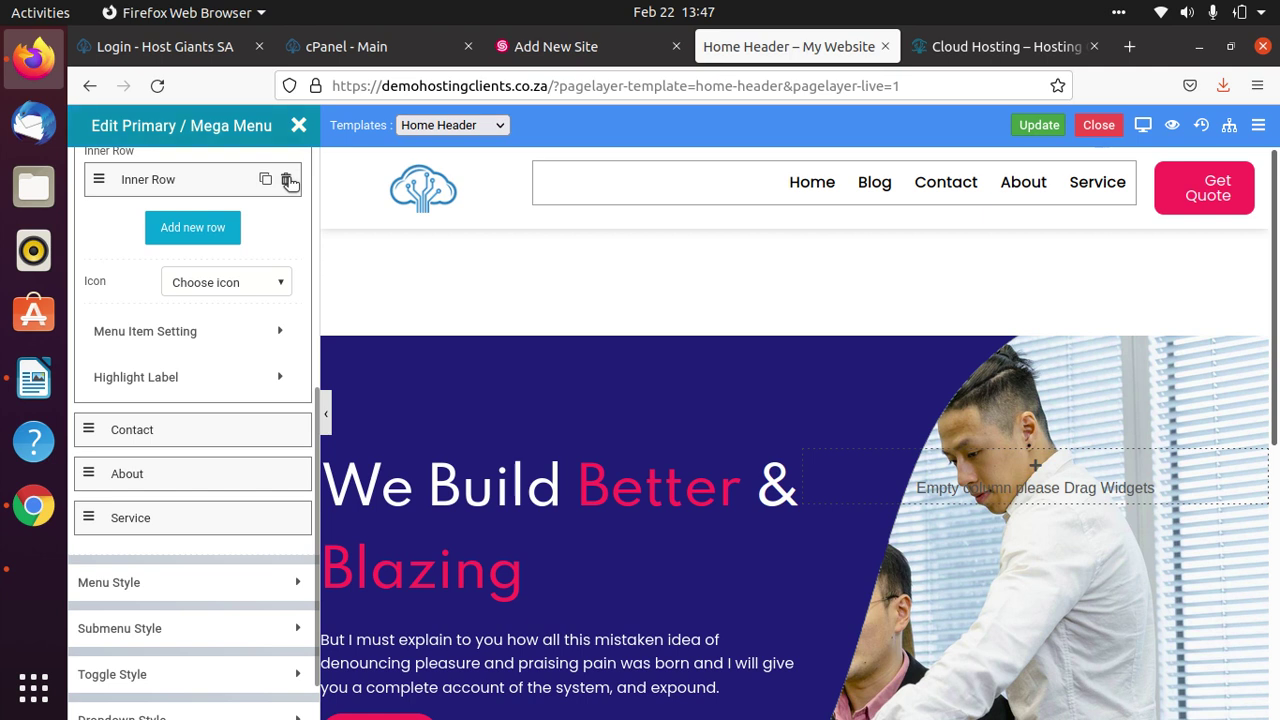
{"action": "scroll", "coordinate": [194, 341], "scroll_direction": "up", "scroll_amount": 9}
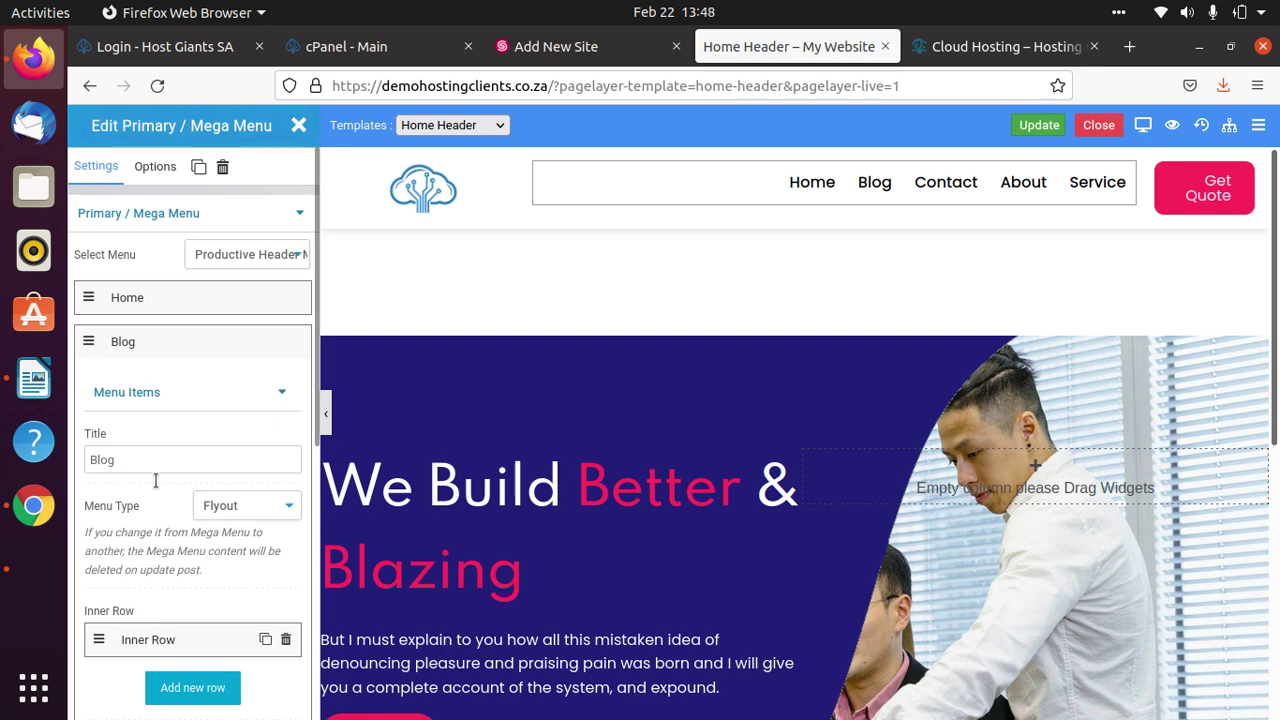
{"action": "scroll", "coordinate": [191, 663], "scroll_direction": "down", "scroll_amount": 5}
{"action": "scroll", "coordinate": [191, 557], "scroll_direction": "up", "scroll_amount": 5}
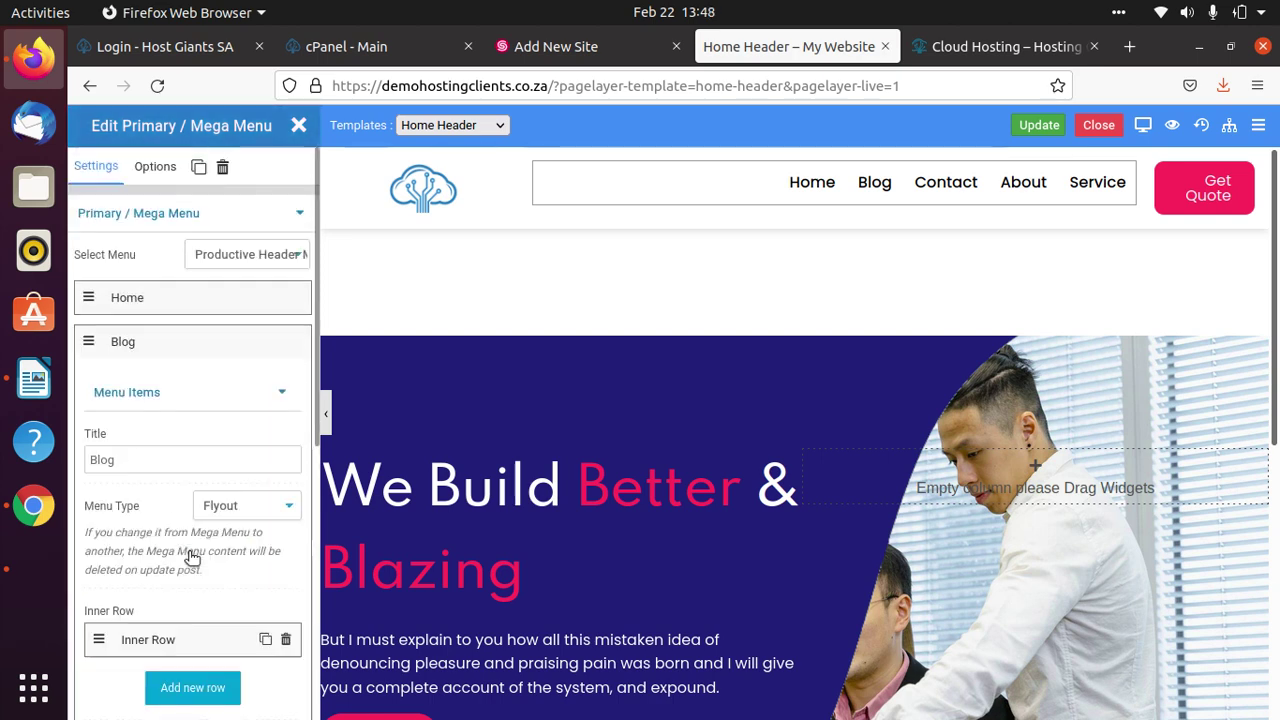
{"action": "left_click", "coordinate": [127, 345]}
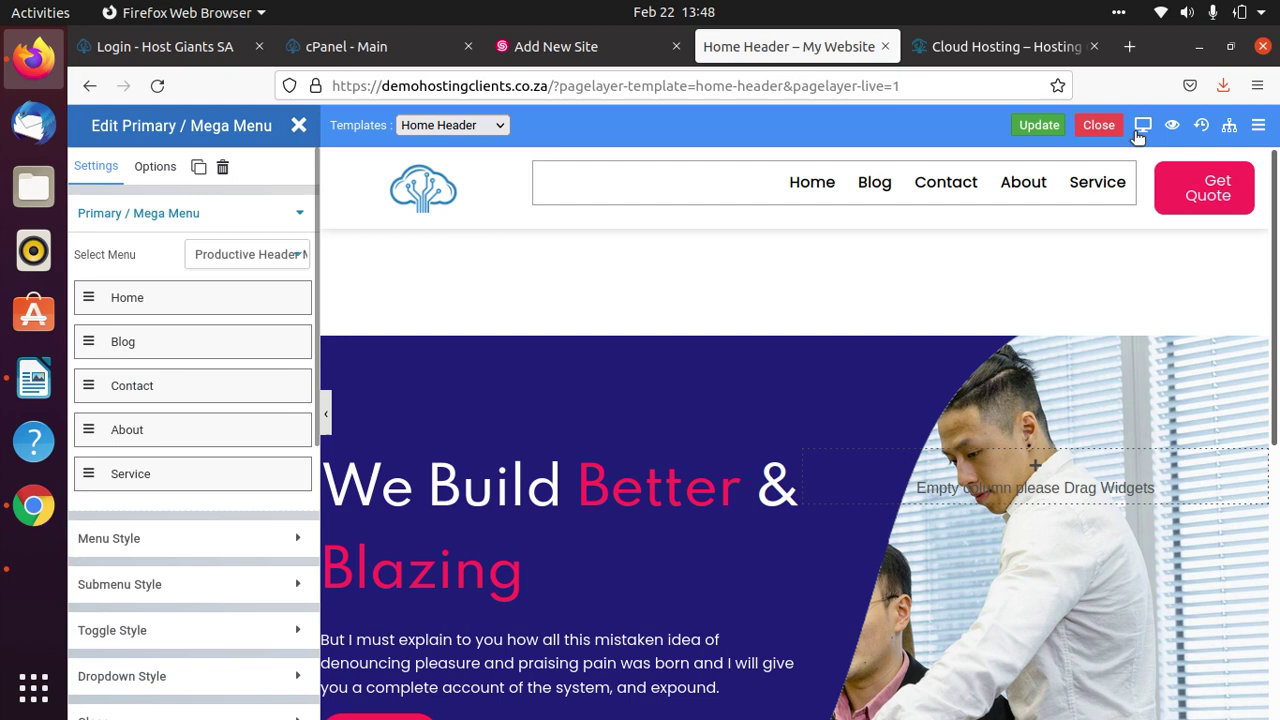
Cancel leaving the editor, stay on the page, and save the Home Header template.
{"action": "left_click", "coordinate": [1104, 130]}
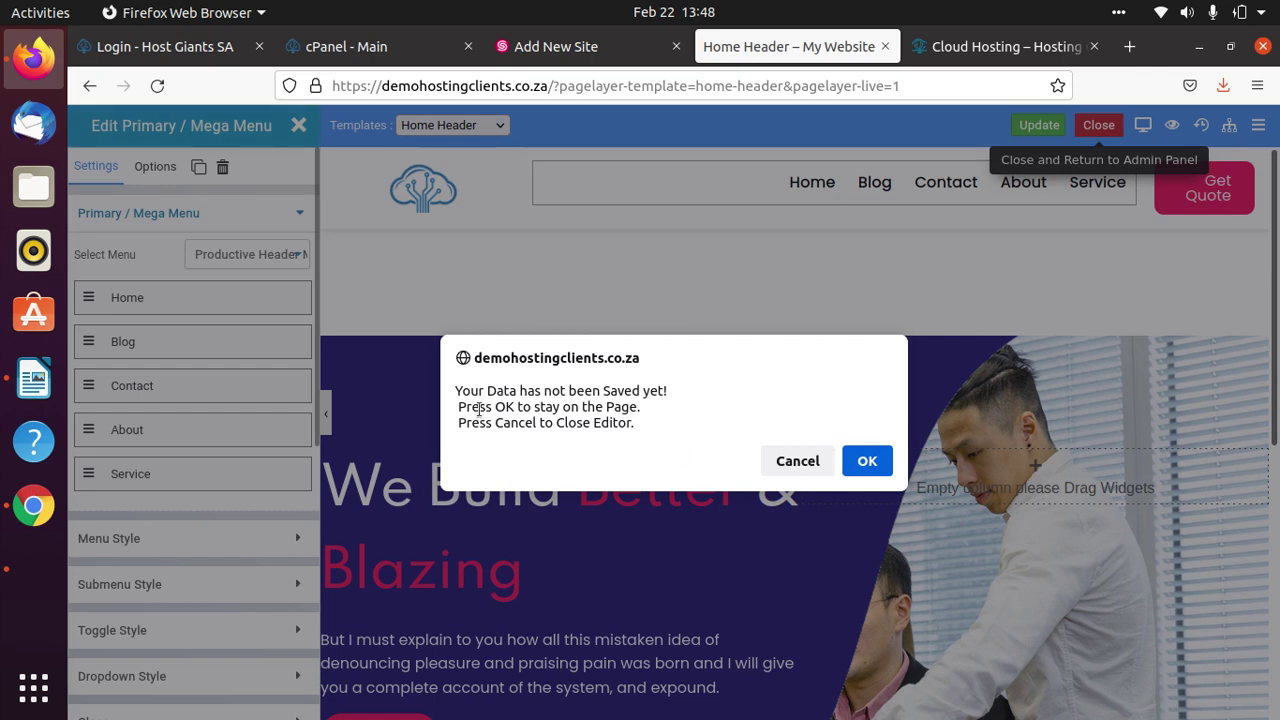
{"action": "left_click", "coordinate": [797, 461]}
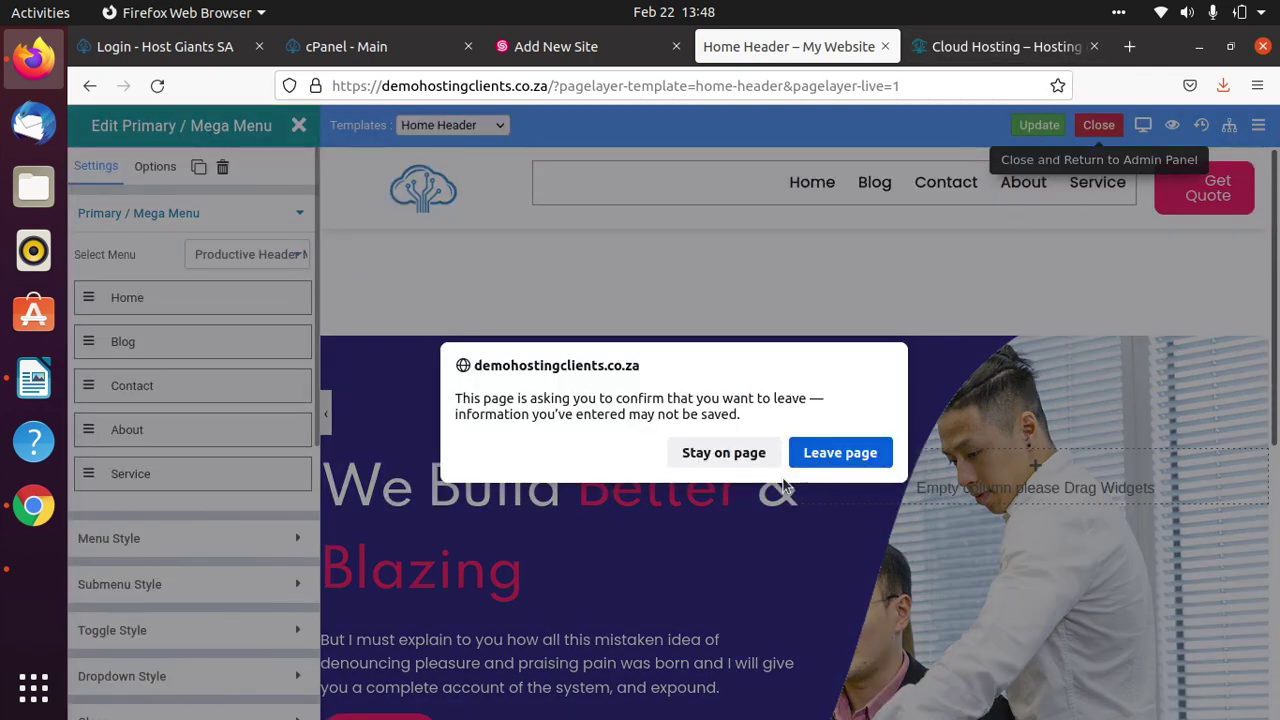
{"action": "left_click", "coordinate": [724, 453]}
{"action": "left_click", "coordinate": [1039, 125]}
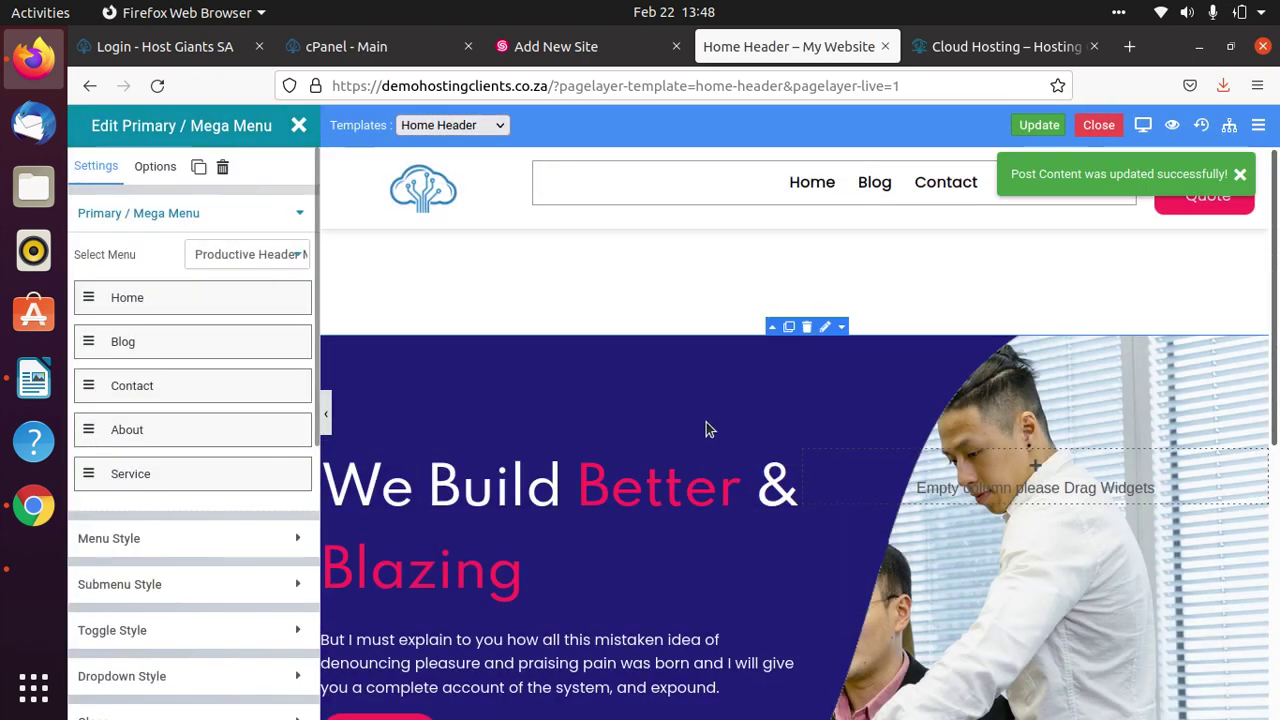
Leave the editor and go to the admin Menus page.
{"action": "left_click", "coordinate": [1099, 130]}
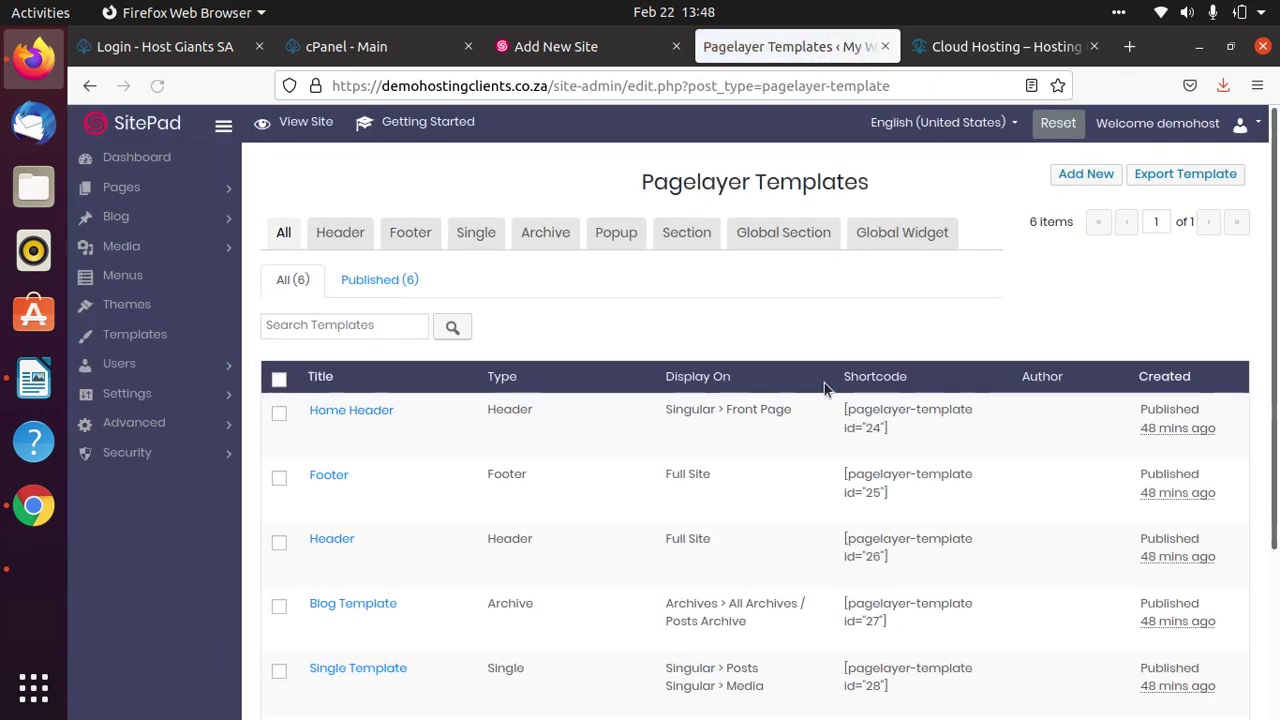
{"action": "left_click", "coordinate": [176, 398]}
{"action": "left_click", "coordinate": [176, 399]}
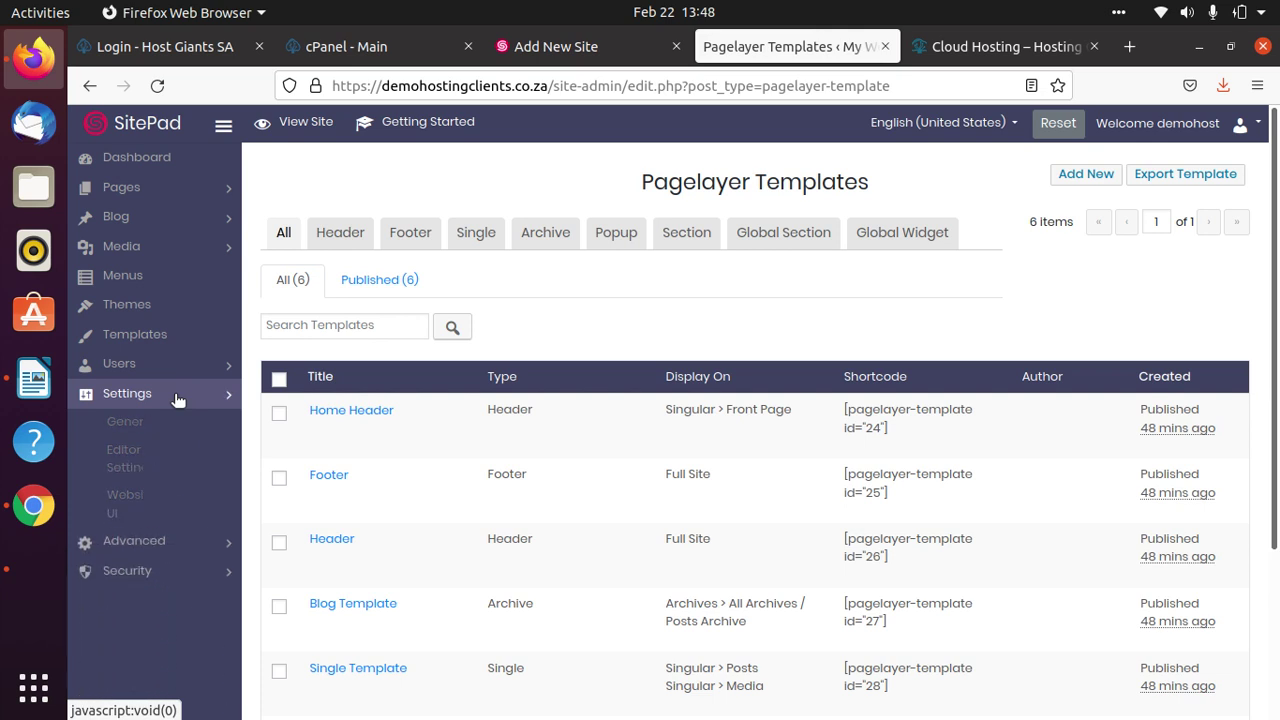
{"action": "left_click", "coordinate": [174, 290]}
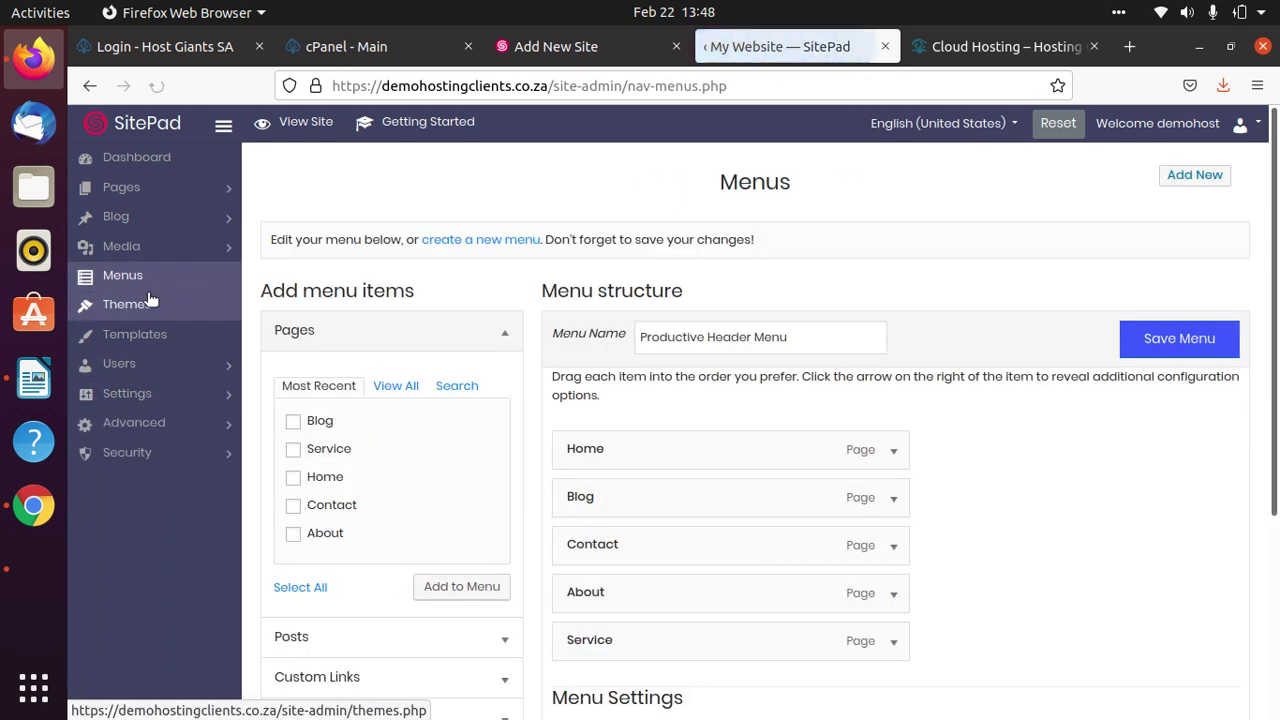
{"action": "scroll", "coordinate": [711, 397], "scroll_direction": "down", "scroll_amount": 4}
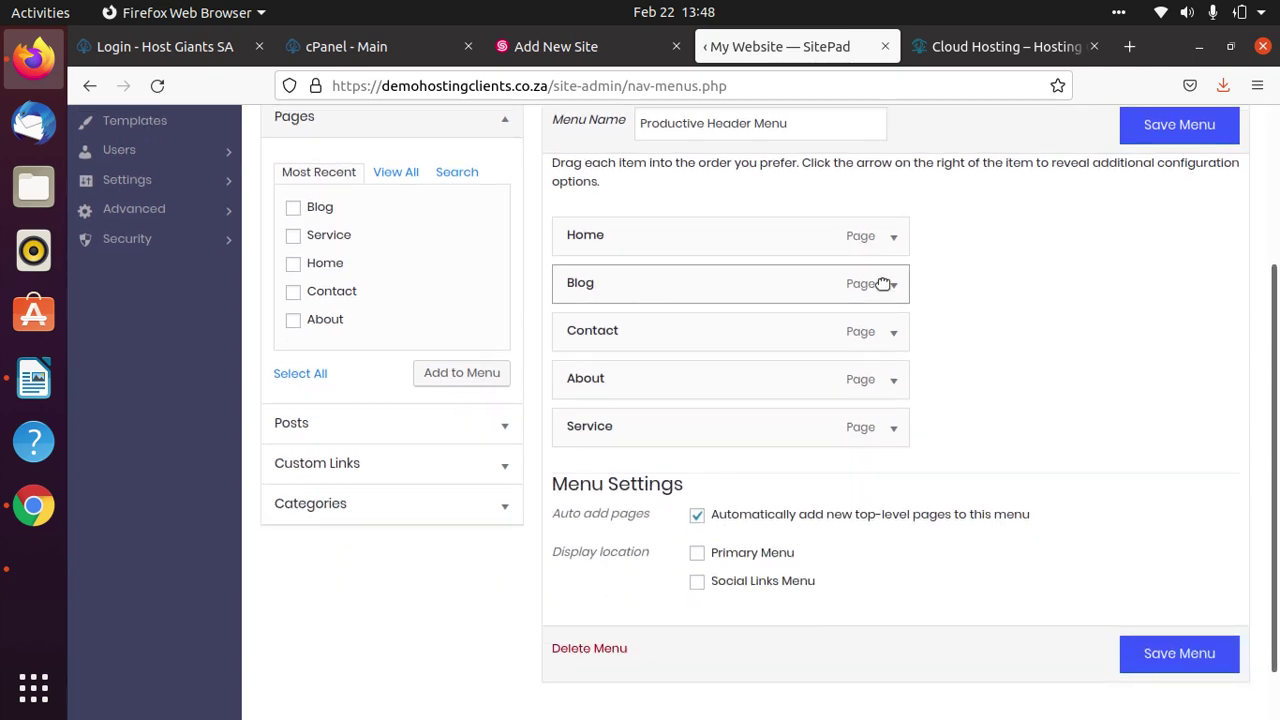
Remove Blog from the Productive Header Menu, save the menu, and view the live site.
{"action": "left_click", "coordinate": [895, 287]}
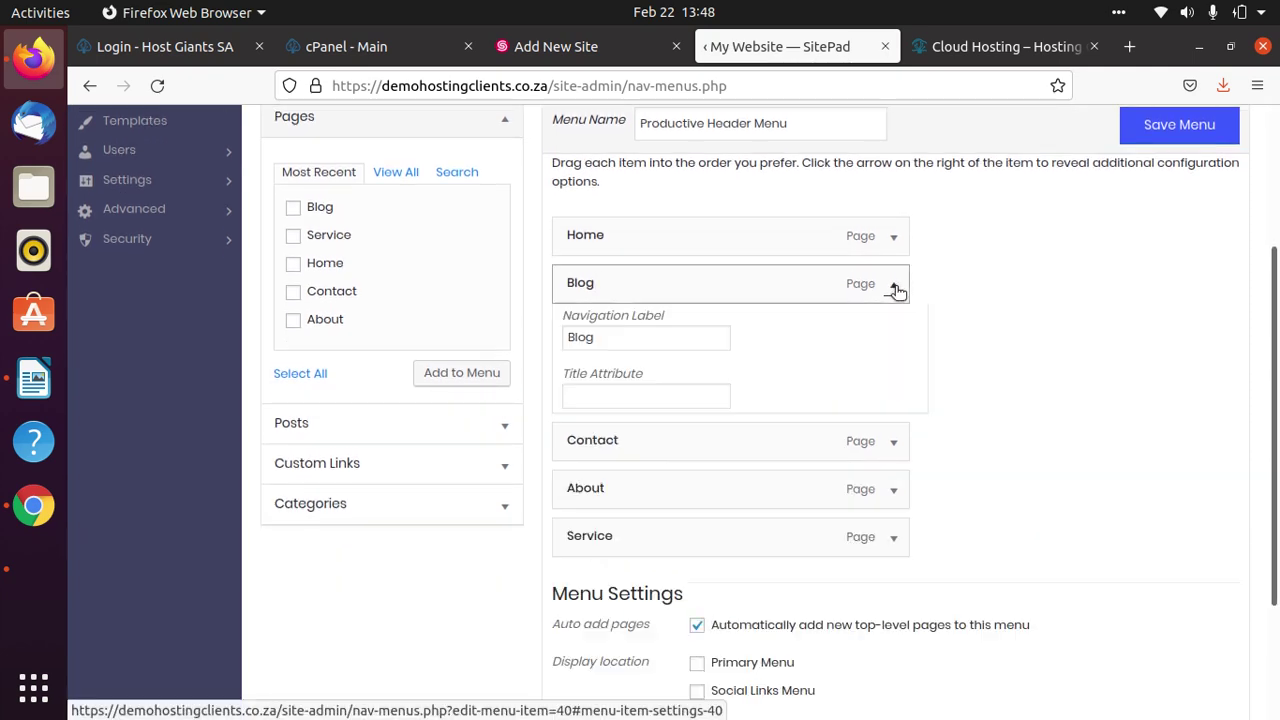
{"action": "scroll", "coordinate": [757, 510], "scroll_direction": "down", "scroll_amount": 5}
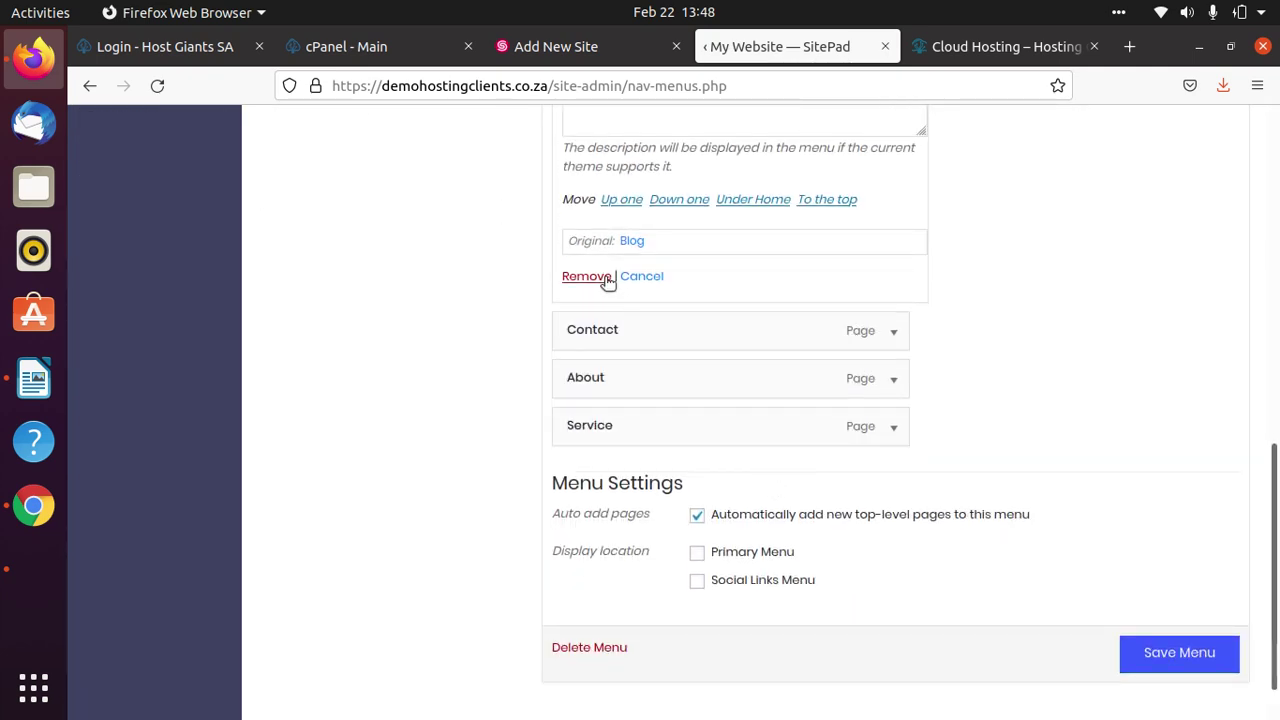
{"action": "left_click", "coordinate": [594, 278]}
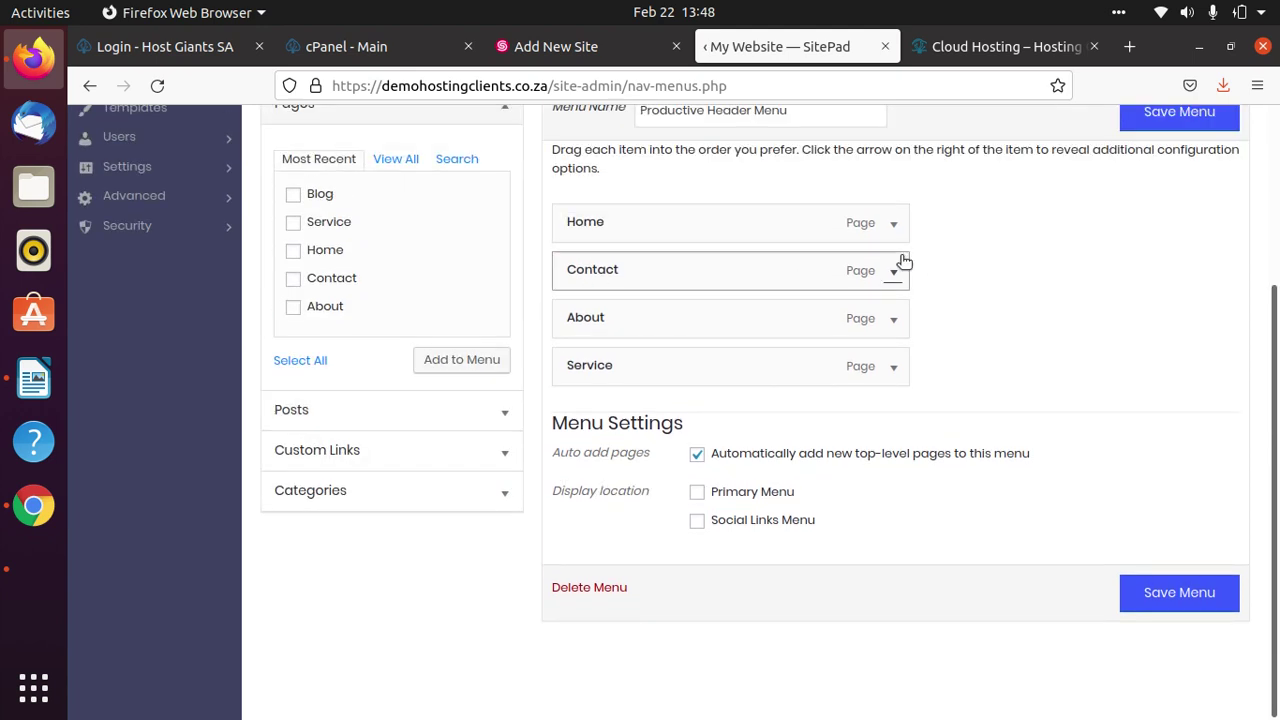
{"action": "left_click", "coordinate": [1200, 605]}
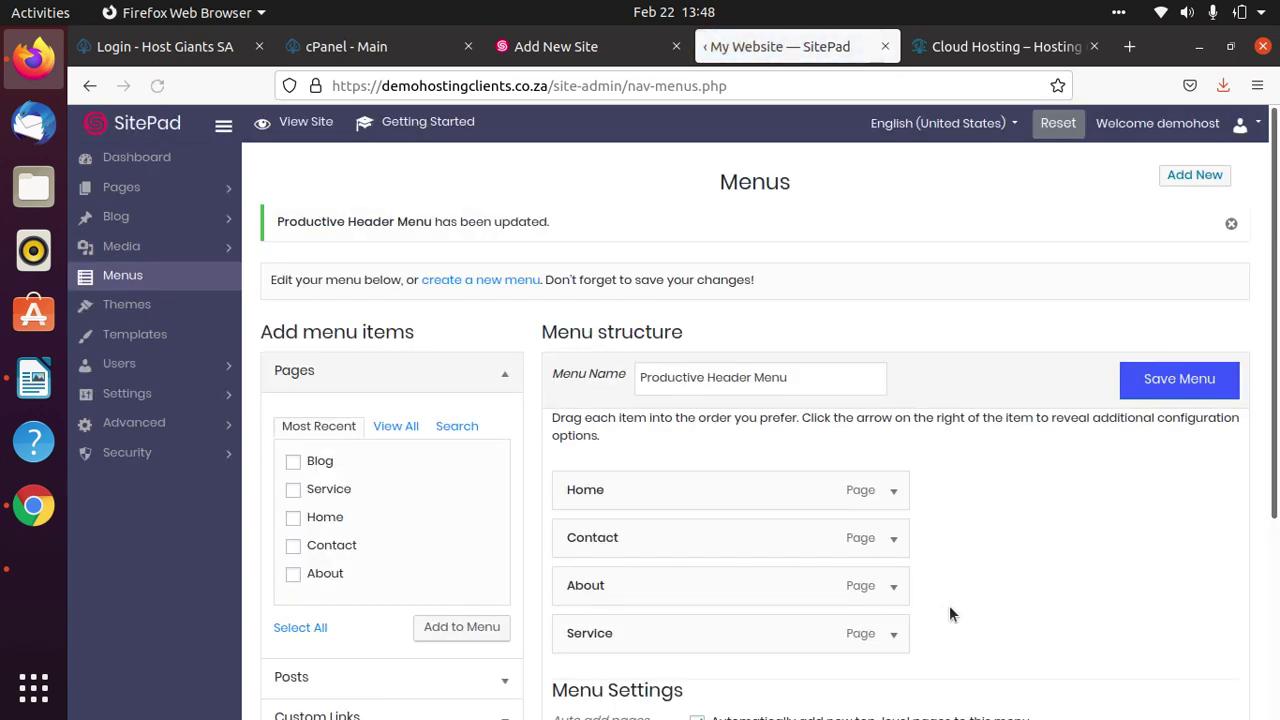
{"action": "scroll", "coordinate": [936, 598], "scroll_direction": "down", "scroll_amount": 5}
{"action": "scroll", "coordinate": [933, 587], "scroll_direction": "up", "scroll_amount": 5}
{"action": "left_click", "coordinate": [300, 123]}
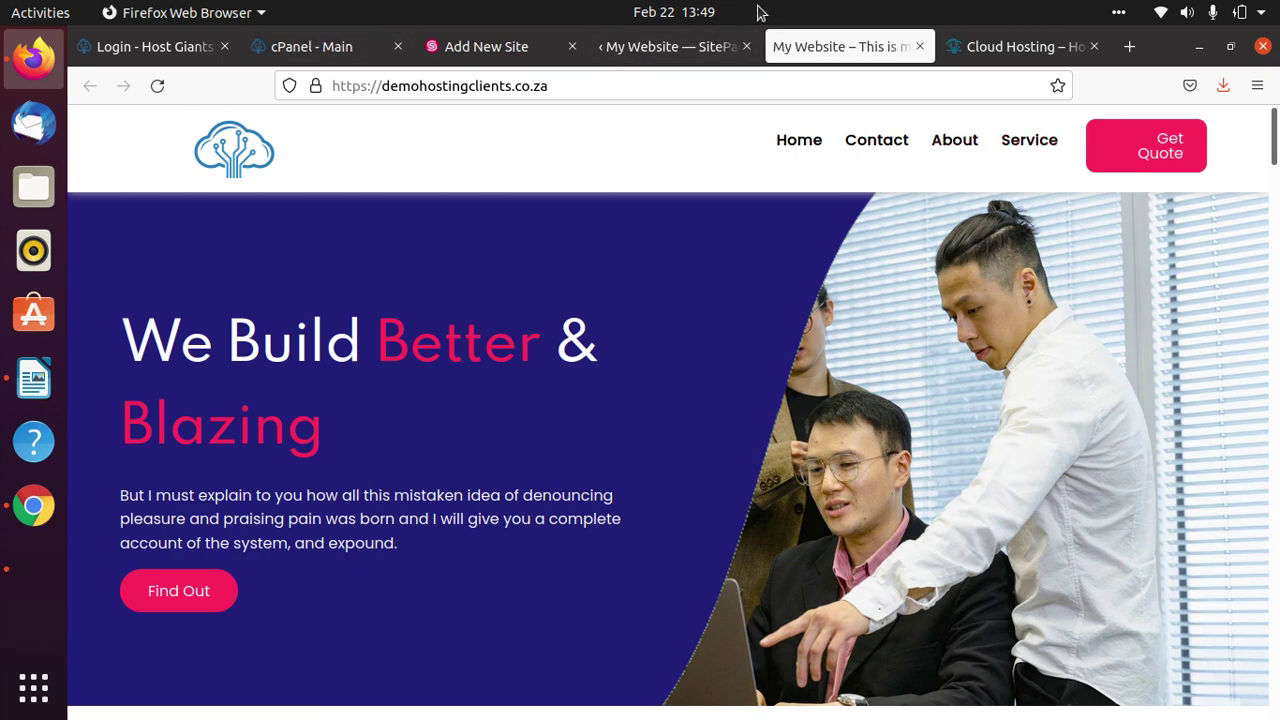
Return to the SitePad admin tab after checking the live header menu.
{"action": "left_click", "coordinate": [682, 47]}
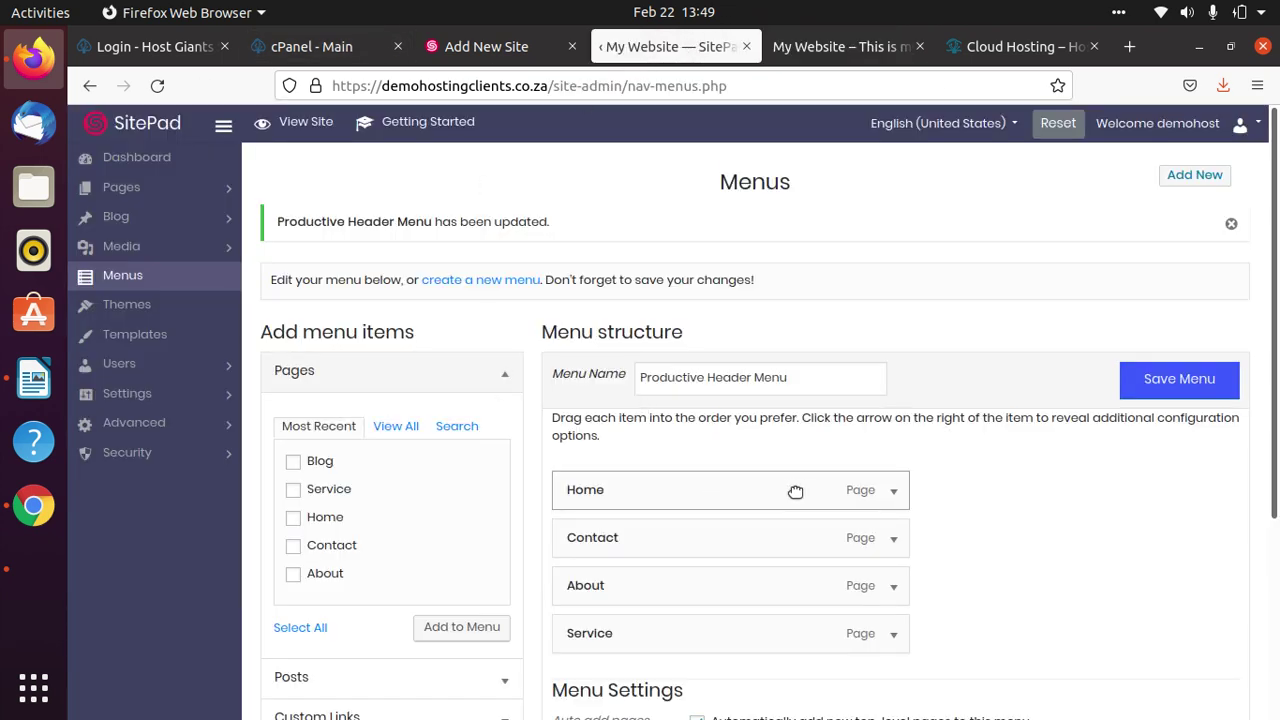
Show Pages > All Pages, listing Home Header, Header, Footer and the five site pages.
{"action": "scroll", "coordinate": [974, 453], "scroll_direction": "down", "scroll_amount": 3}
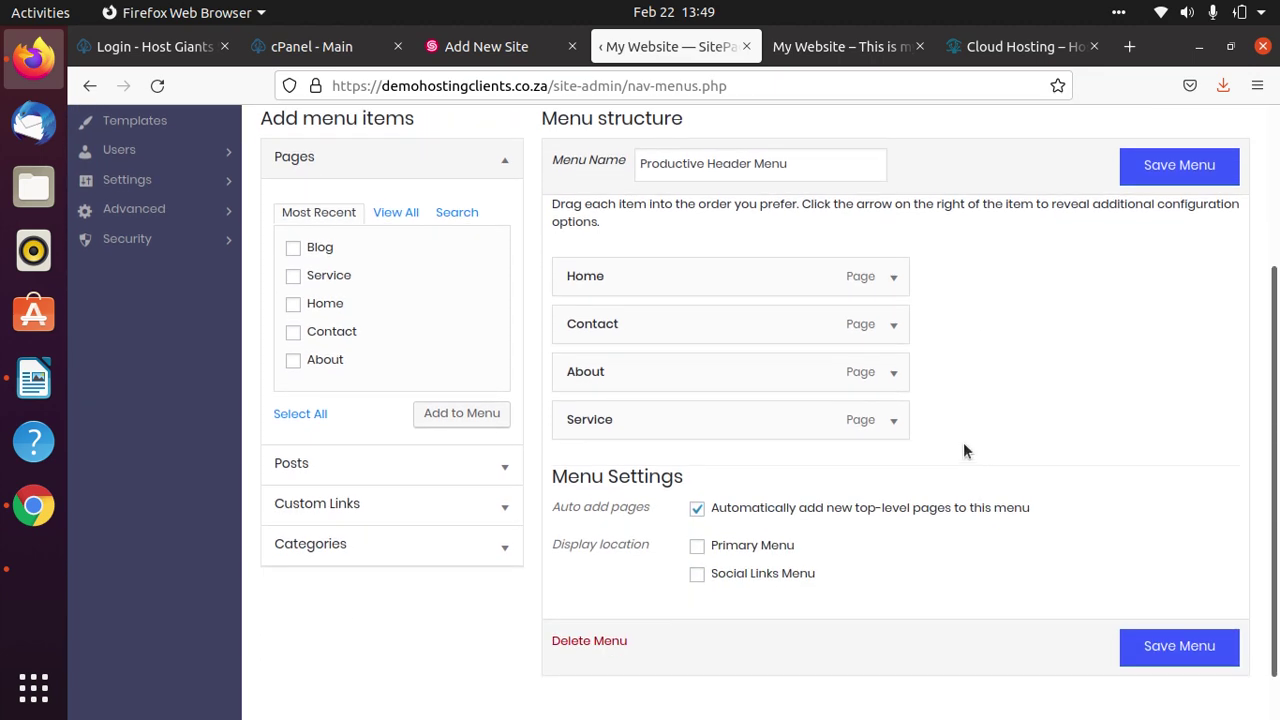
{"action": "scroll", "coordinate": [328, 395], "scroll_direction": "up", "scroll_amount": 3}
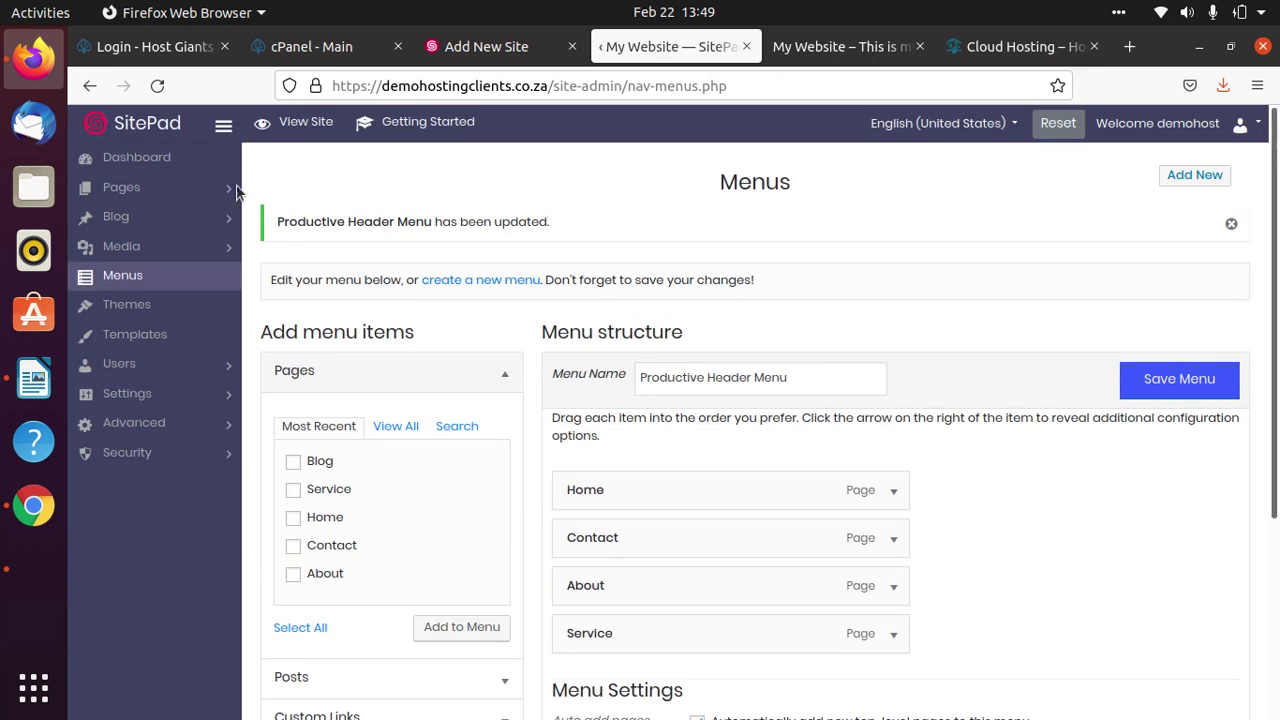
{"action": "left_click", "coordinate": [162, 191]}
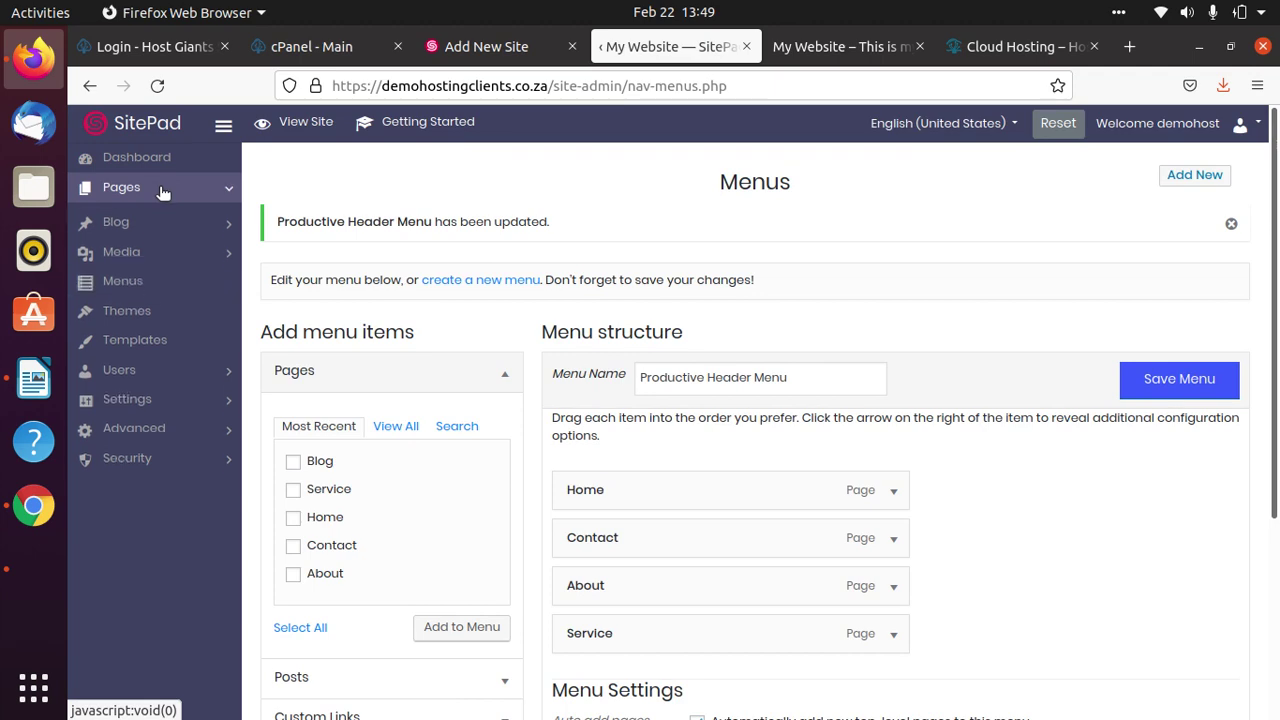
{"action": "left_click", "coordinate": [157, 222]}
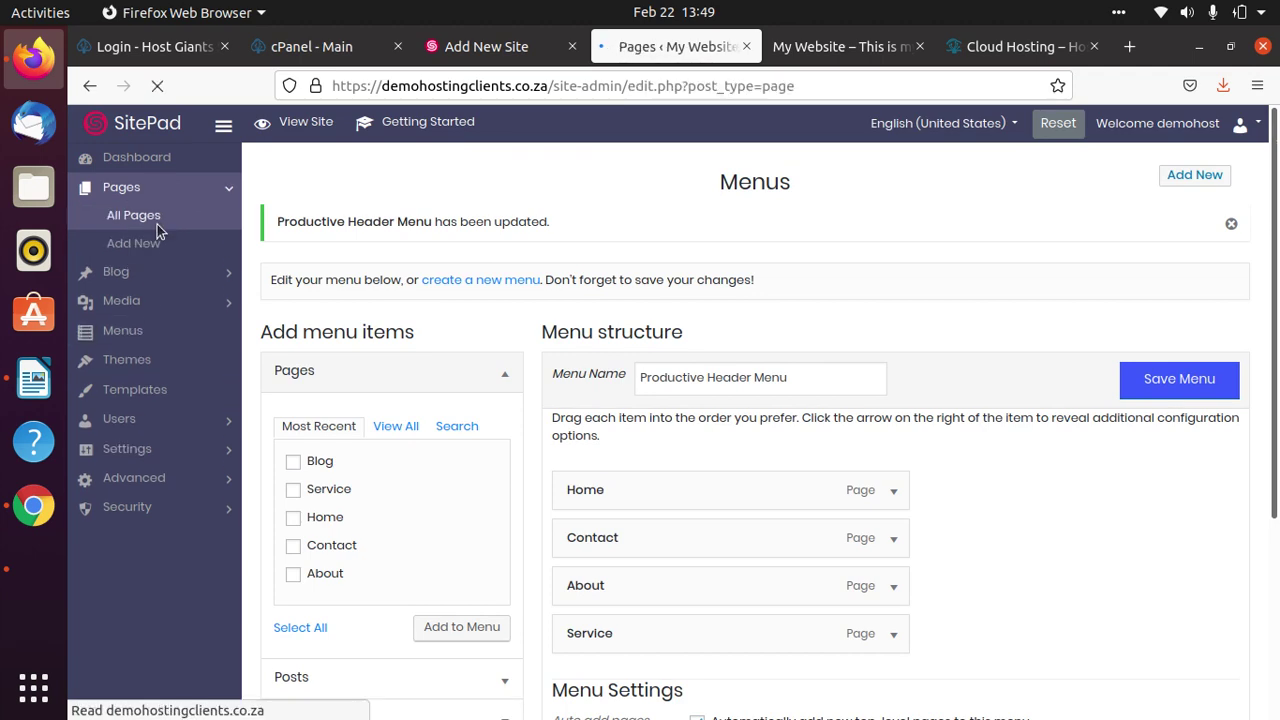
{"action": "scroll", "coordinate": [712, 454], "scroll_direction": "down", "scroll_amount": 5}
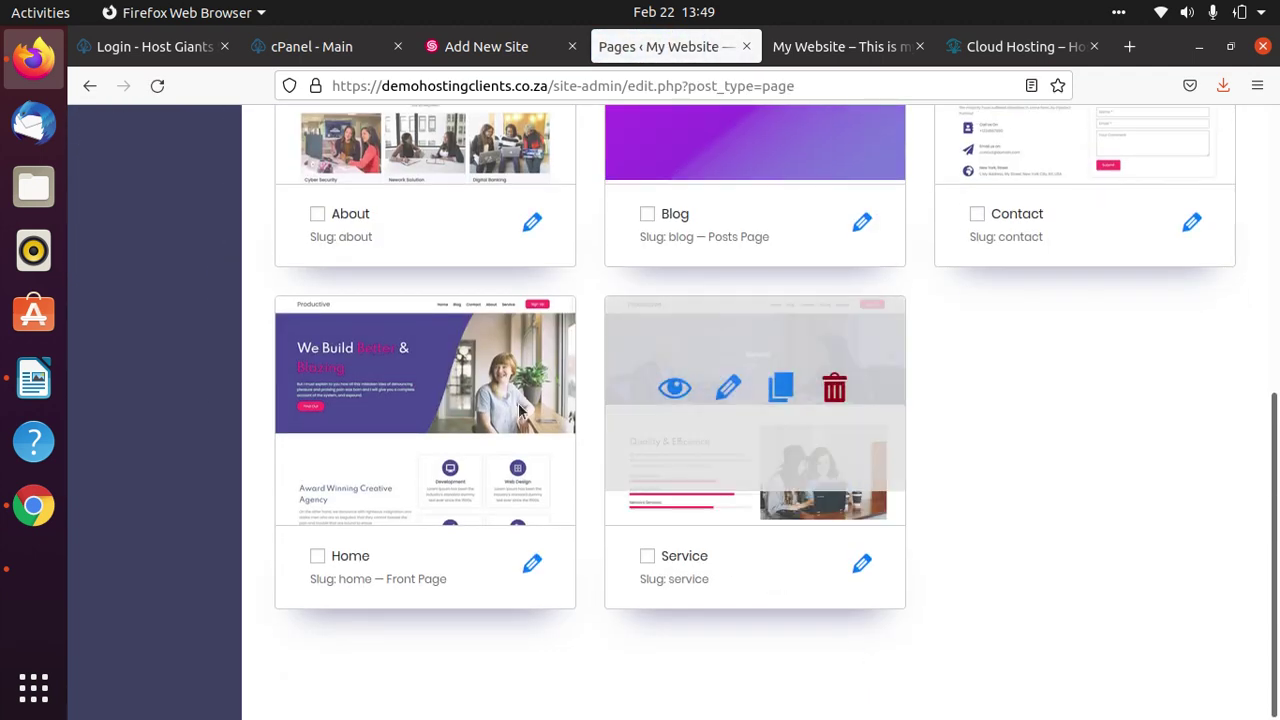
{"action": "scroll", "coordinate": [406, 400], "scroll_direction": "up", "scroll_amount": 5}
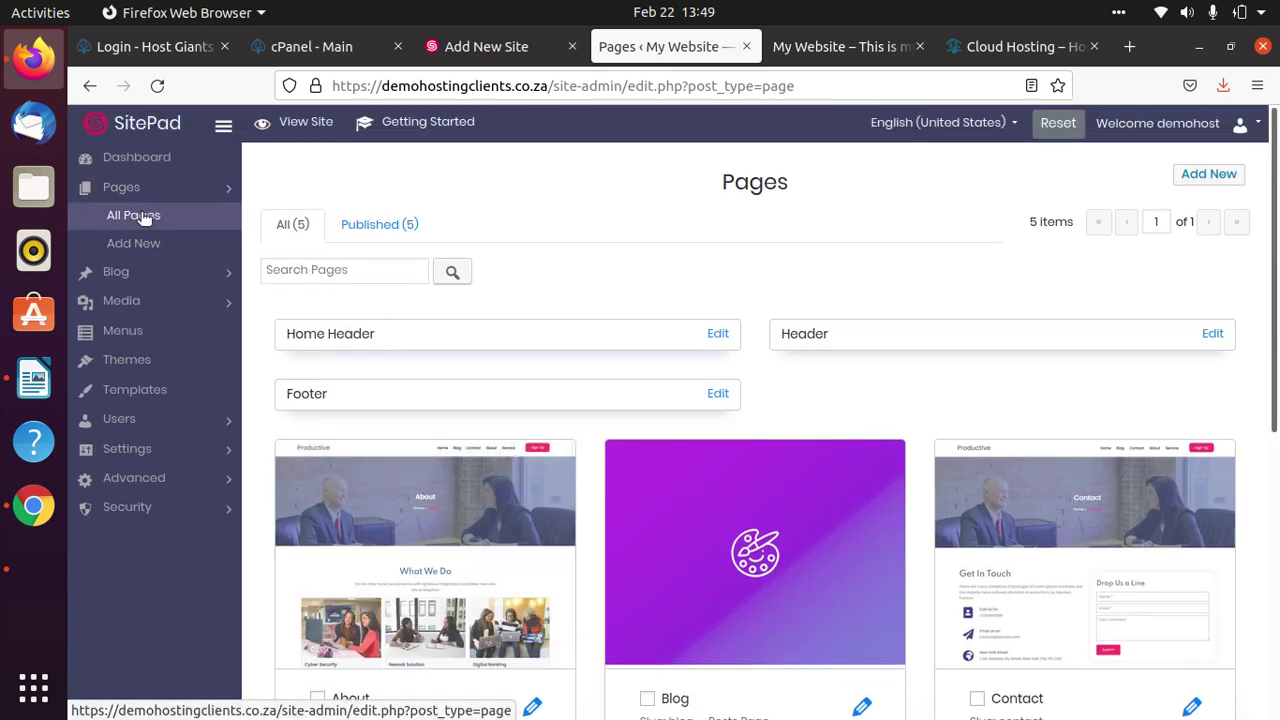
{"action": "scroll", "coordinate": [905, 440], "scroll_direction": "down", "scroll_amount": 3}
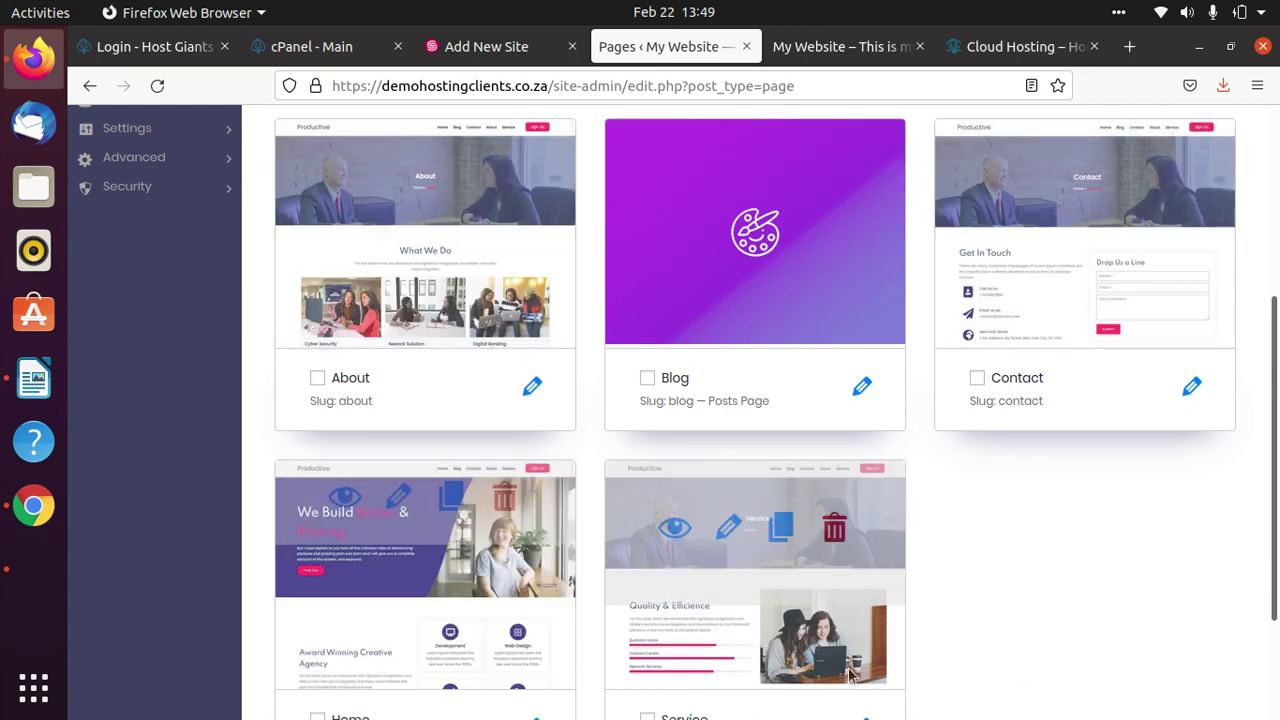
{"action": "scroll", "coordinate": [861, 509], "scroll_direction": "up", "scroll_amount": 2}
{"action": "scroll", "coordinate": [862, 496], "scroll_direction": "up", "scroll_amount": 2}
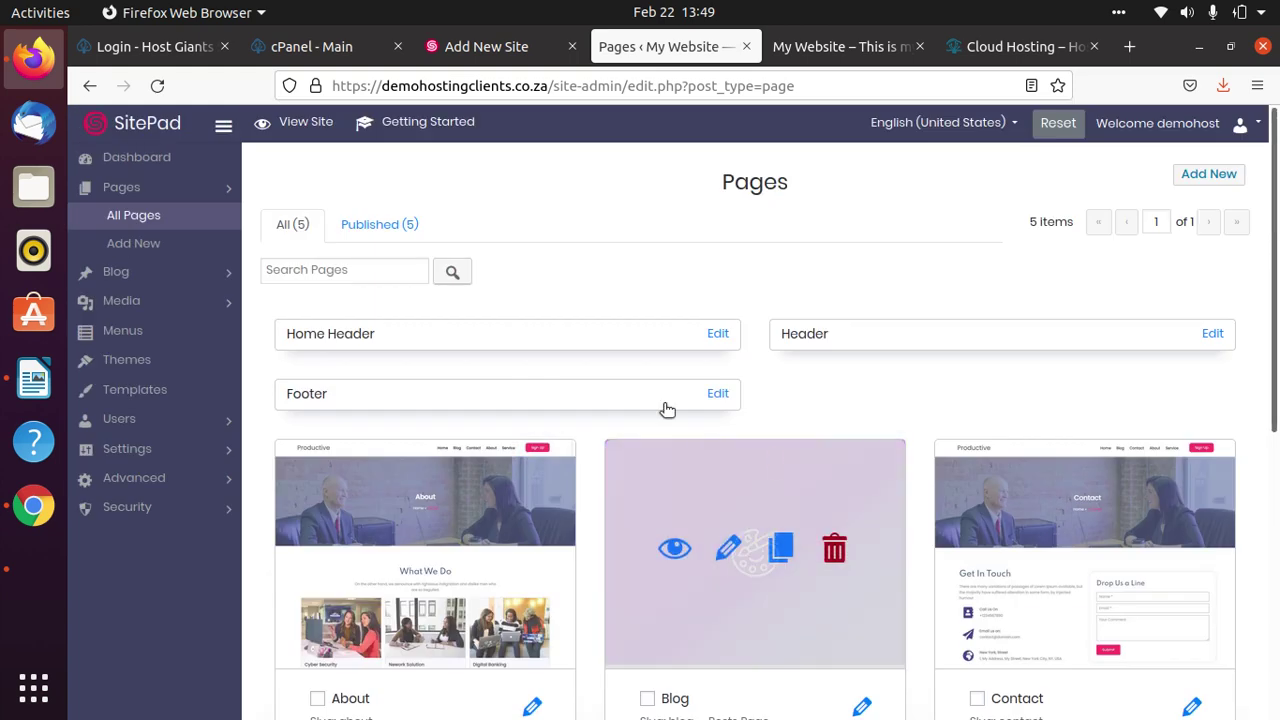
Open the Home Header template in the editor and select the hero heading.
{"action": "left_click", "coordinate": [719, 336]}
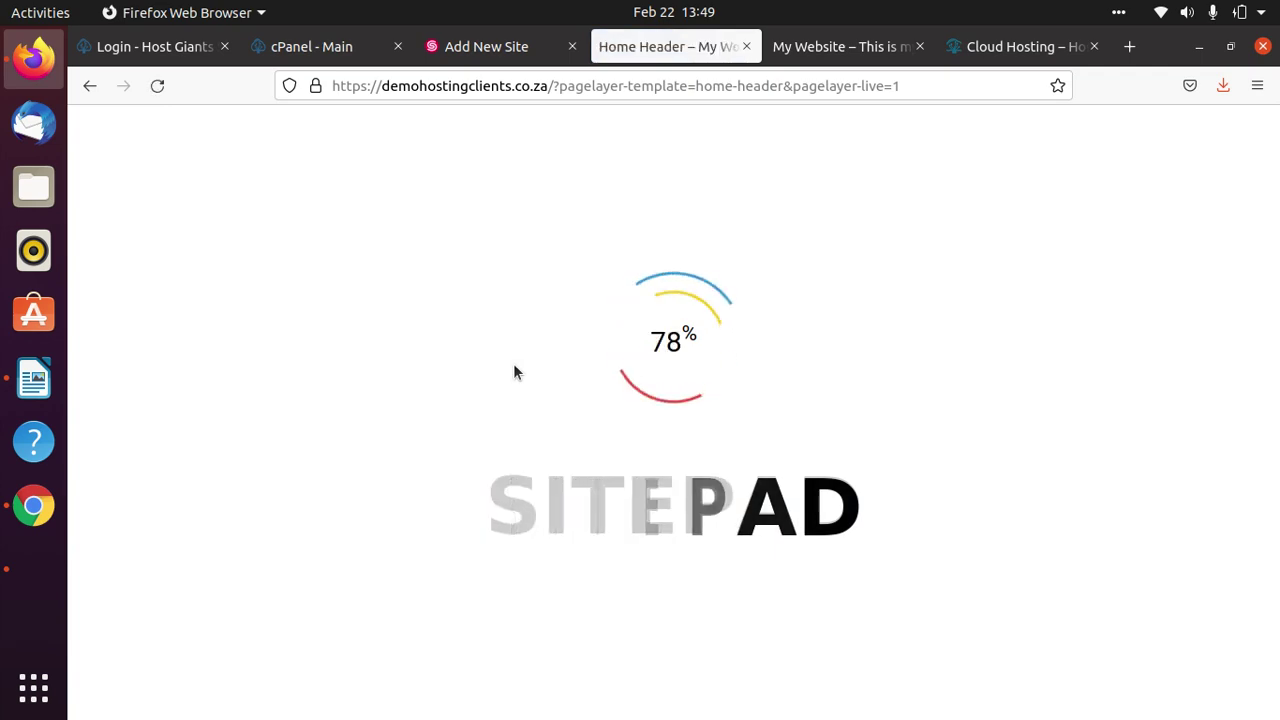
{"action": "scroll", "coordinate": [1003, 471], "scroll_direction": "down", "scroll_amount": 3}
{"action": "scroll", "coordinate": [1059, 410], "scroll_direction": "up", "scroll_amount": 3}
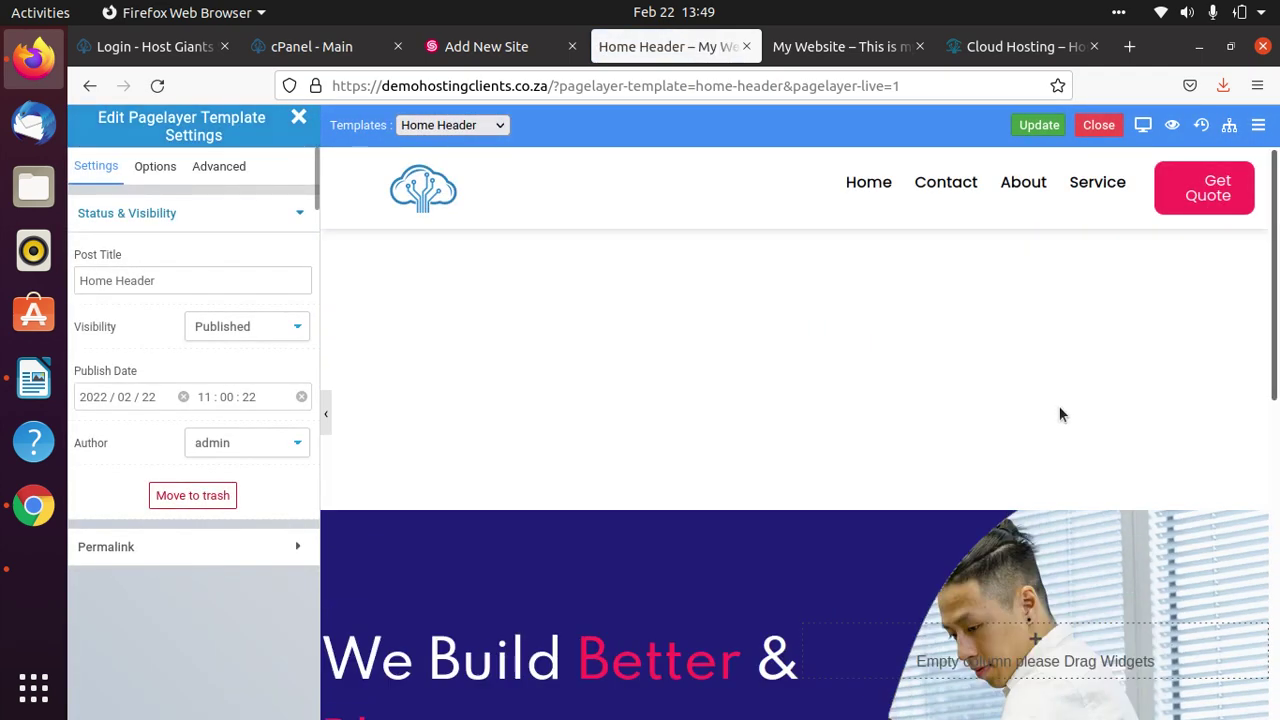
{"action": "scroll", "coordinate": [663, 417], "scroll_direction": "down", "scroll_amount": 5}
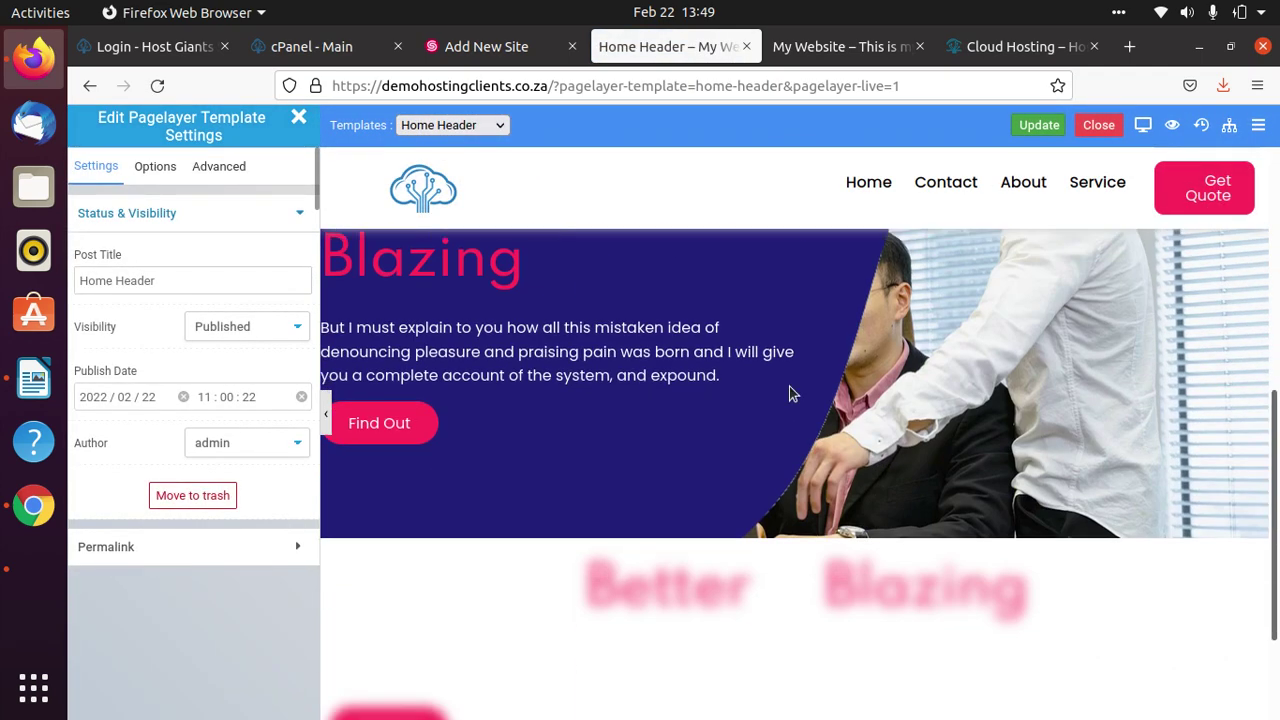
{"action": "scroll", "coordinate": [604, 404], "scroll_direction": "up", "scroll_amount": 5}
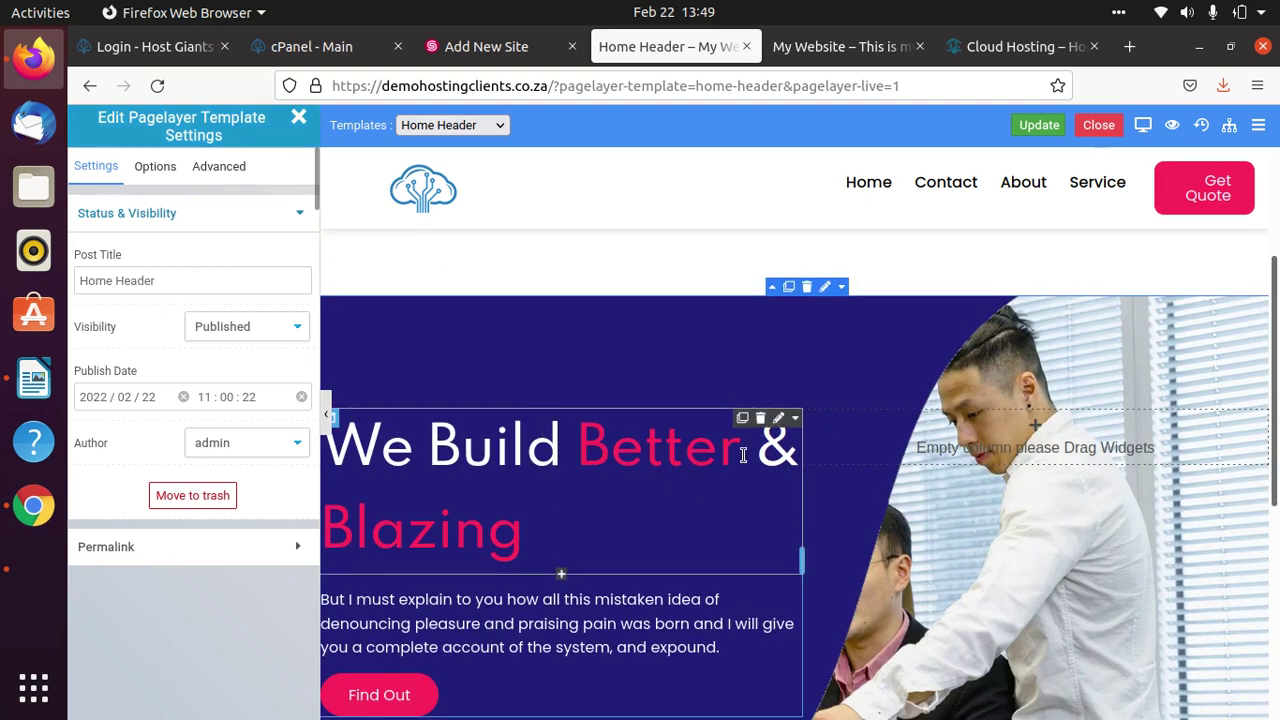
{"action": "left_click", "coordinate": [780, 420]}
Rewrite the hero heading to read 'Welcome to Hosting Giant'.
{"action": "left_click", "coordinate": [514, 535]}
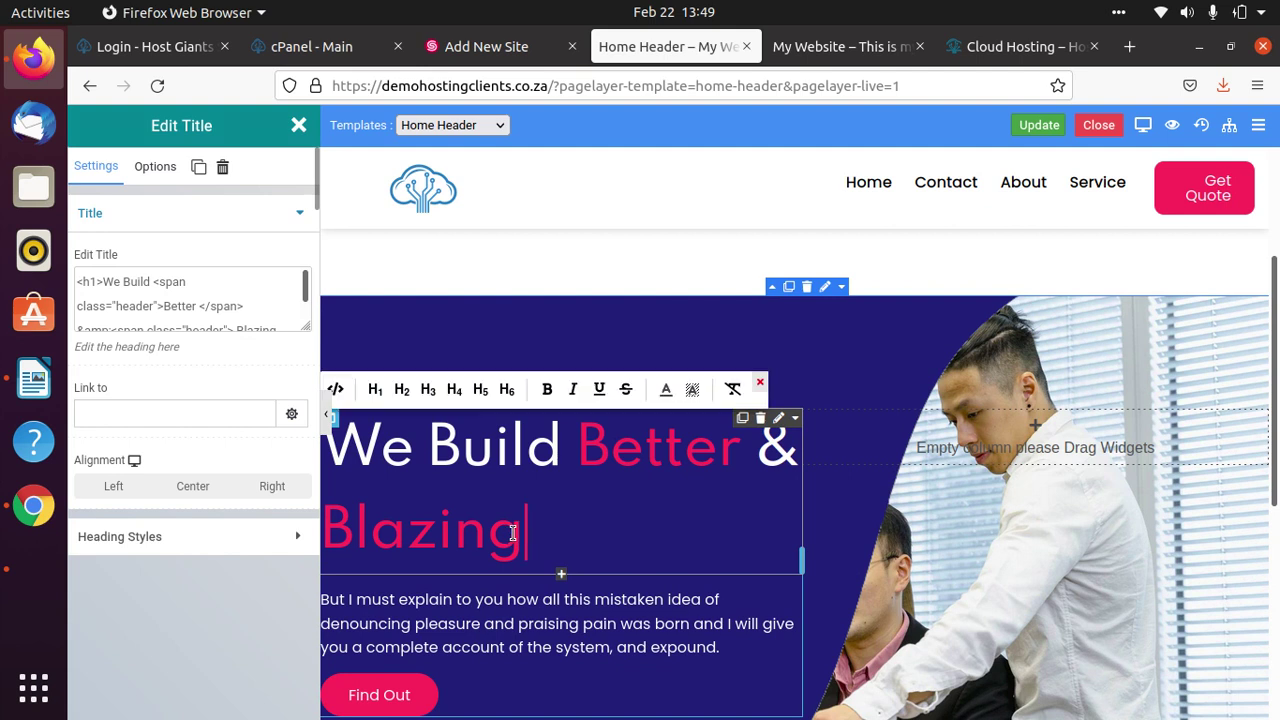
{"action": "key", "text": "BackSpace"}
{"action": "key", "text": "BackSpace"}
{"action": "key", "text": "BackSpace"}
{"action": "key", "text": "BackSpace"}
{"action": "key", "text": "BackSpace"}
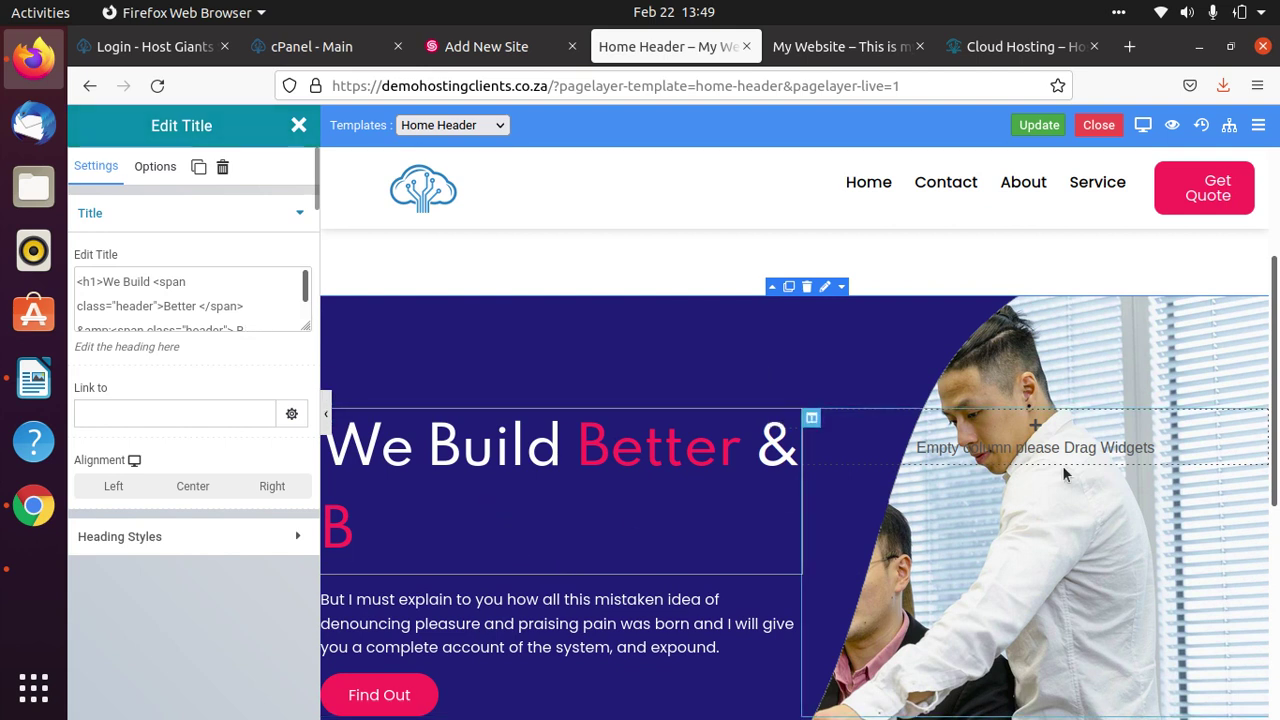
{"action": "key", "text": "BackSpace"}
{"action": "type", "text": "cg"}
{"action": "key", "text": "BackSpace"}
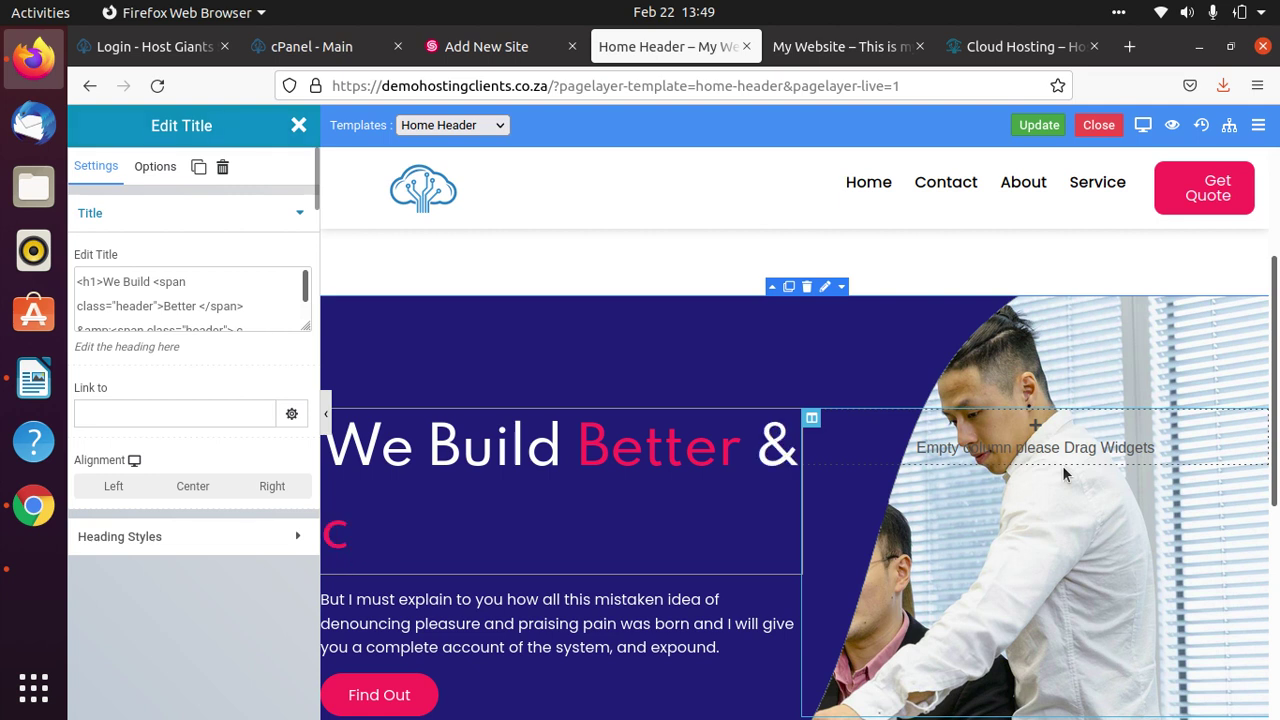
{"action": "key", "text": "BackSpace"}
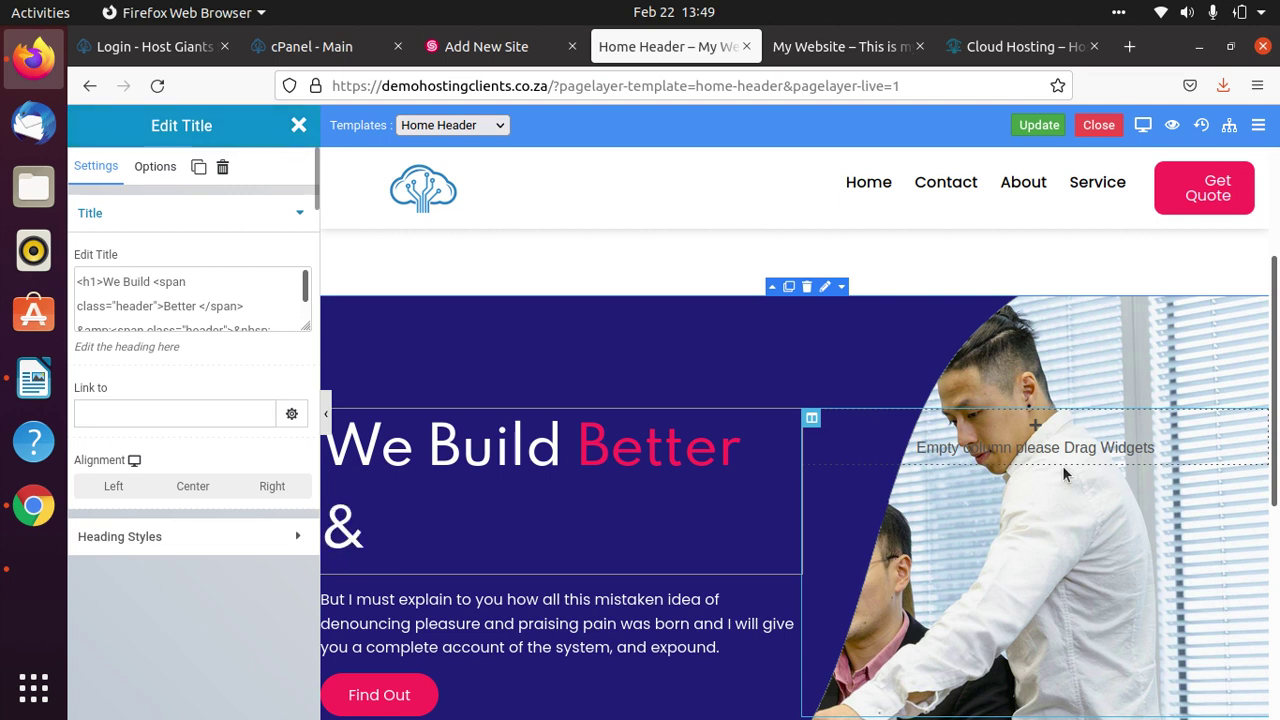
{"action": "type", "text": "Hosting"}
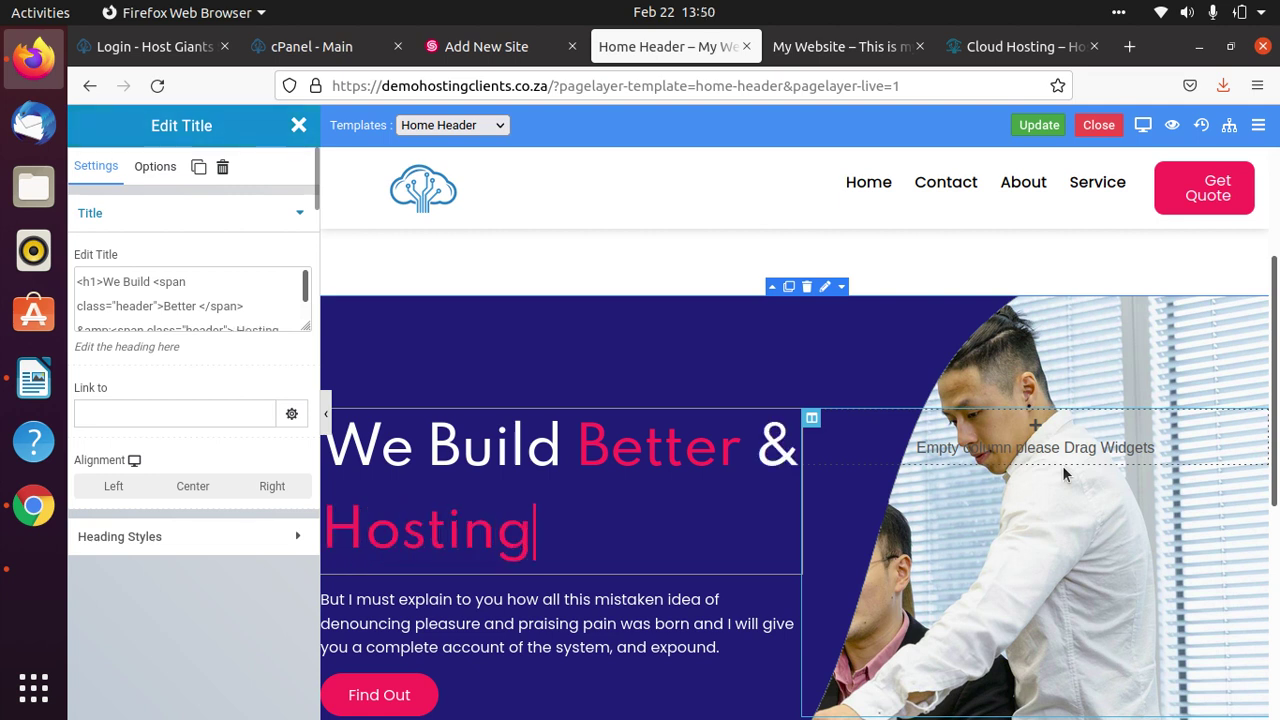
{"action": "type", "text": " Giant"}
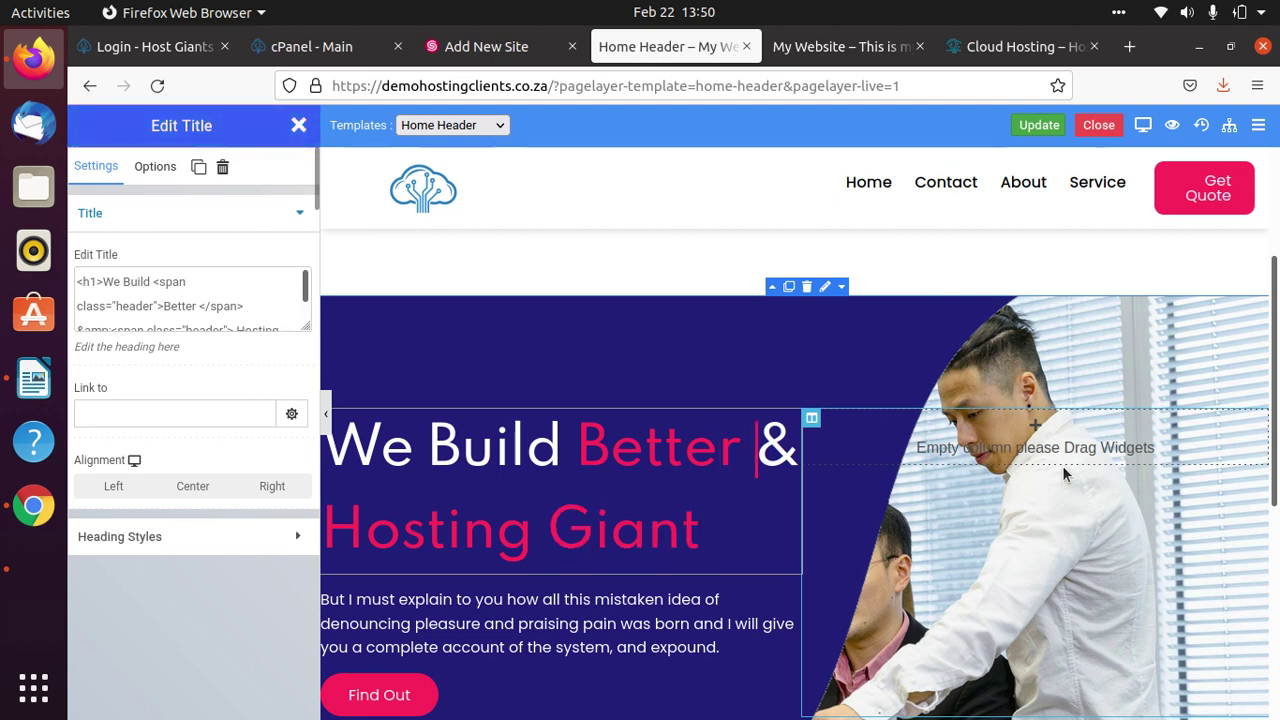
{"action": "key", "text": "BackSpace"}
{"action": "key", "text": "Right"}
{"action": "key", "text": "BackSpace"}
{"action": "key", "text": "BackSpace"}
{"action": "key", "text": "BackSpace"}
{"action": "key", "text": "BackSpace"}
{"action": "key", "text": "BackSpace"}
{"action": "key", "text": "BackSpace"}
{"action": "key", "text": "BackSpace"}
{"action": "key", "text": "BackSpace"}
{"action": "key", "text": "BackSpace"}
{"action": "key", "text": "BackSpace"}
{"action": "key", "text": "BackSpace"}
{"action": "key", "text": "BackSpace"}
{"action": "key", "text": "BackSpace"}
{"action": "key", "text": "BackSpace"}
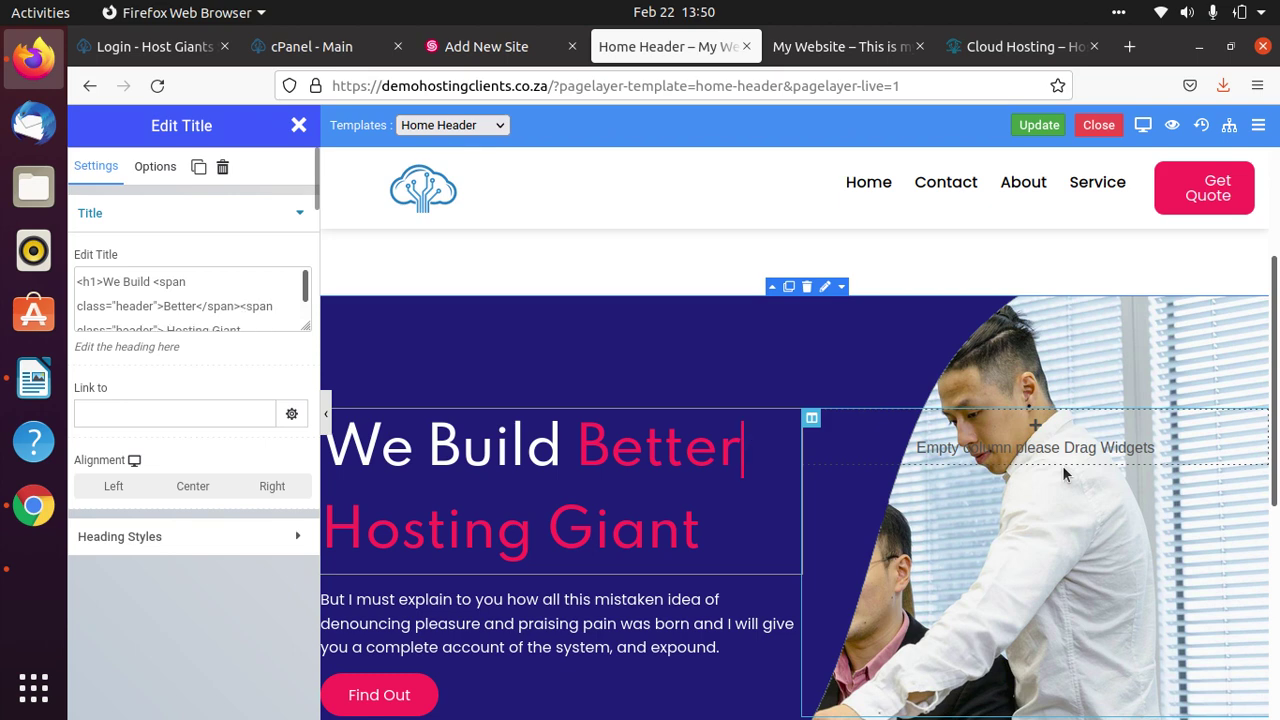
{"action": "key", "text": "BackSpace"}
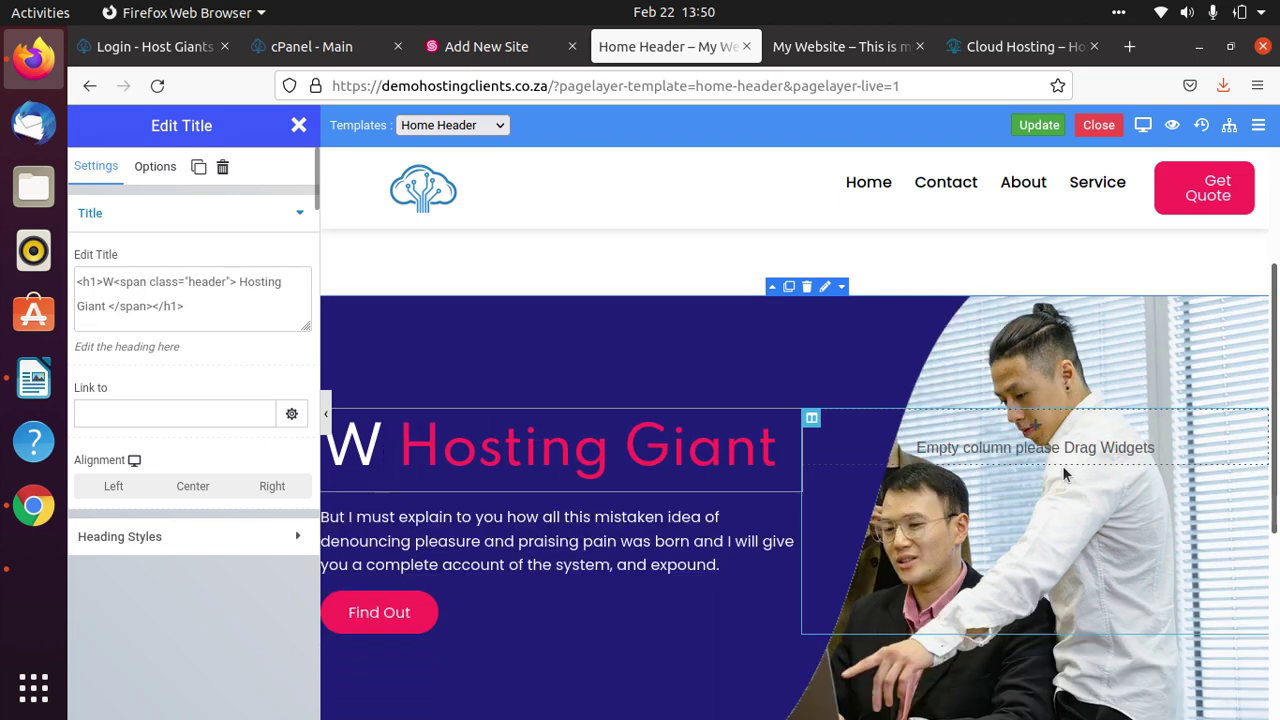
{"action": "type", "text": "elcome to"}
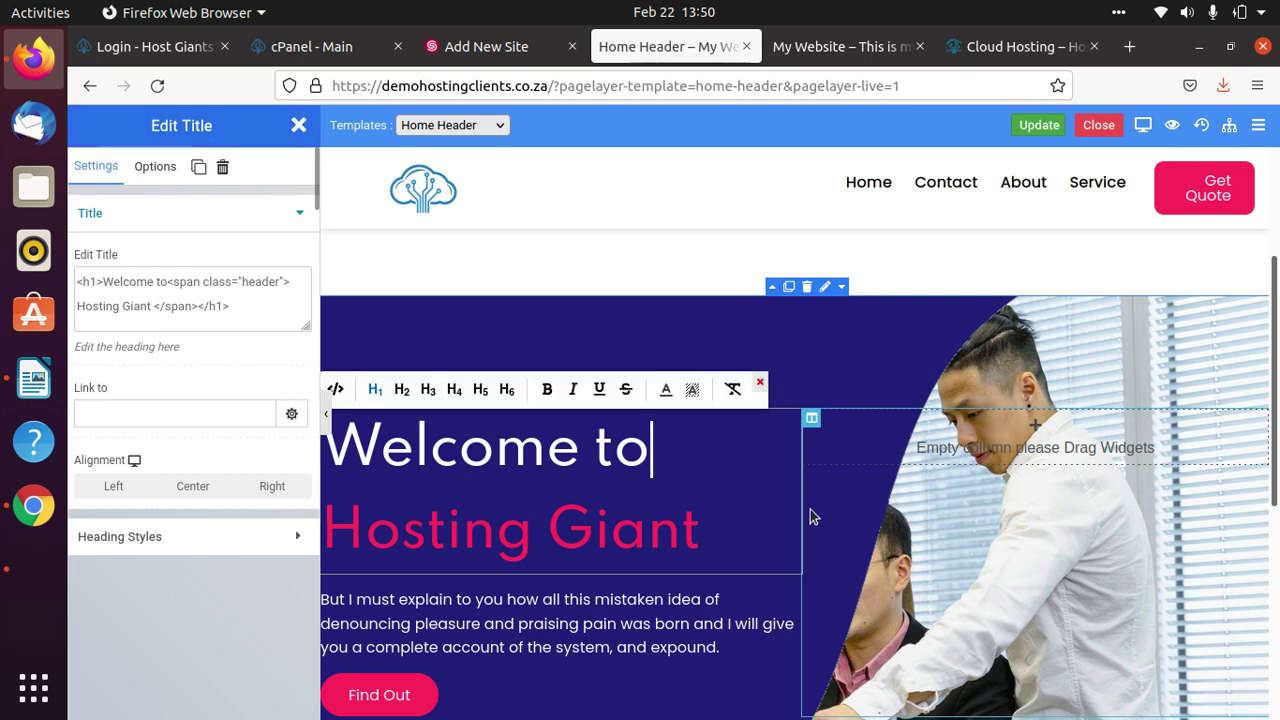
{"action": "scroll", "coordinate": [805, 510], "scroll_direction": "down", "scroll_amount": 3}
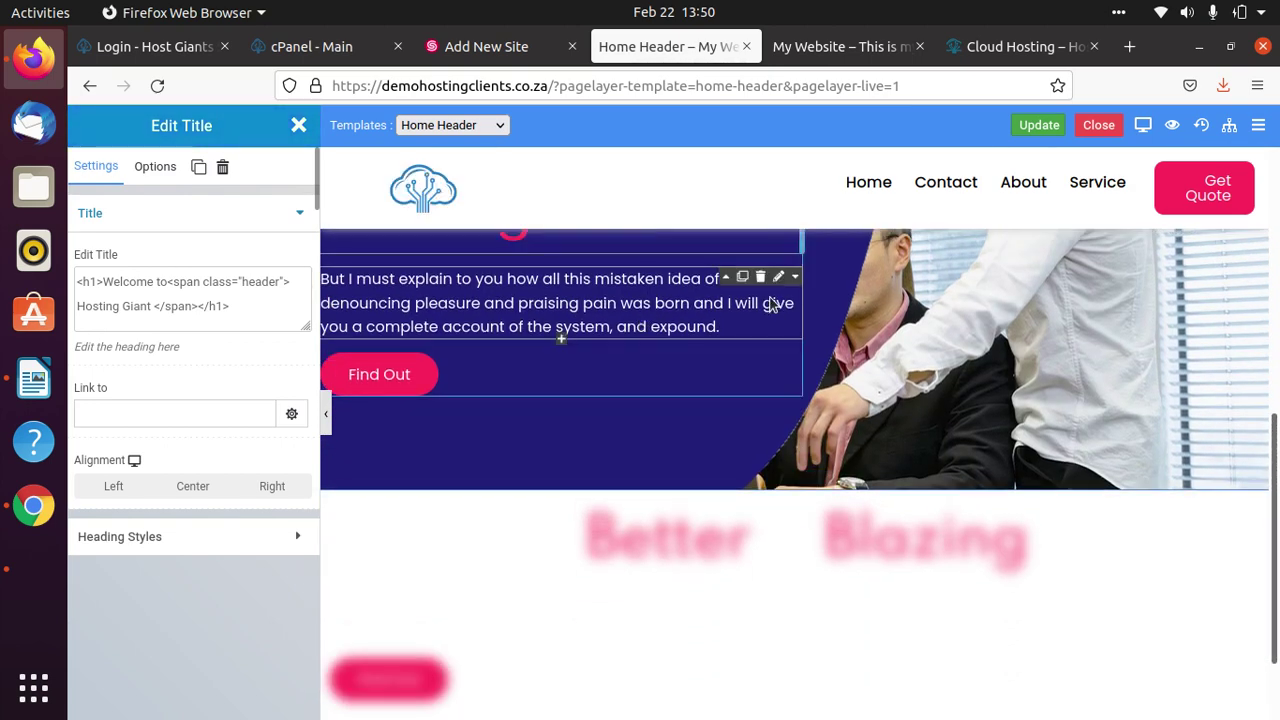
Replace the hero paragraph with the hosting company blurb ending 'Get your business package today.' and save.
{"action": "left_click", "coordinate": [770, 303]}
{"action": "scroll", "coordinate": [734, 460], "scroll_direction": "up", "scroll_amount": 3}
{"action": "scroll", "coordinate": [735, 500], "scroll_direction": "down", "scroll_amount": 1}
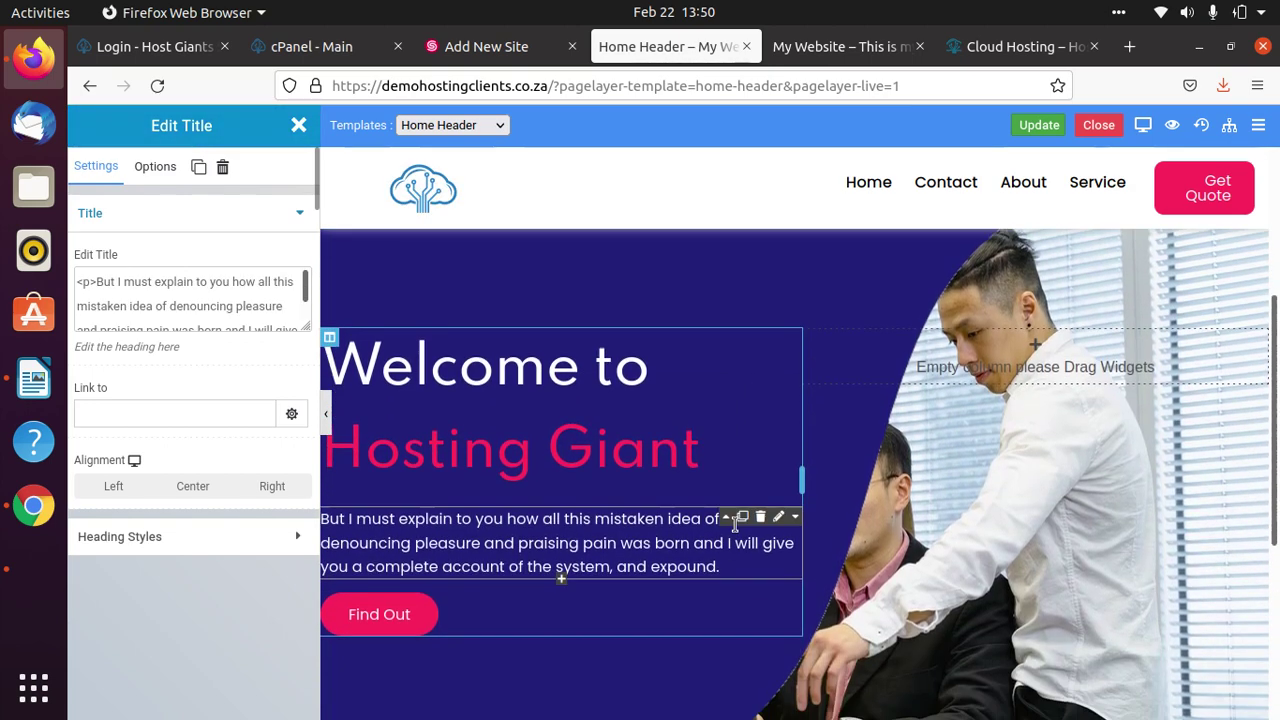
{"action": "scroll", "coordinate": [735, 520], "scroll_direction": "down", "scroll_amount": 1}
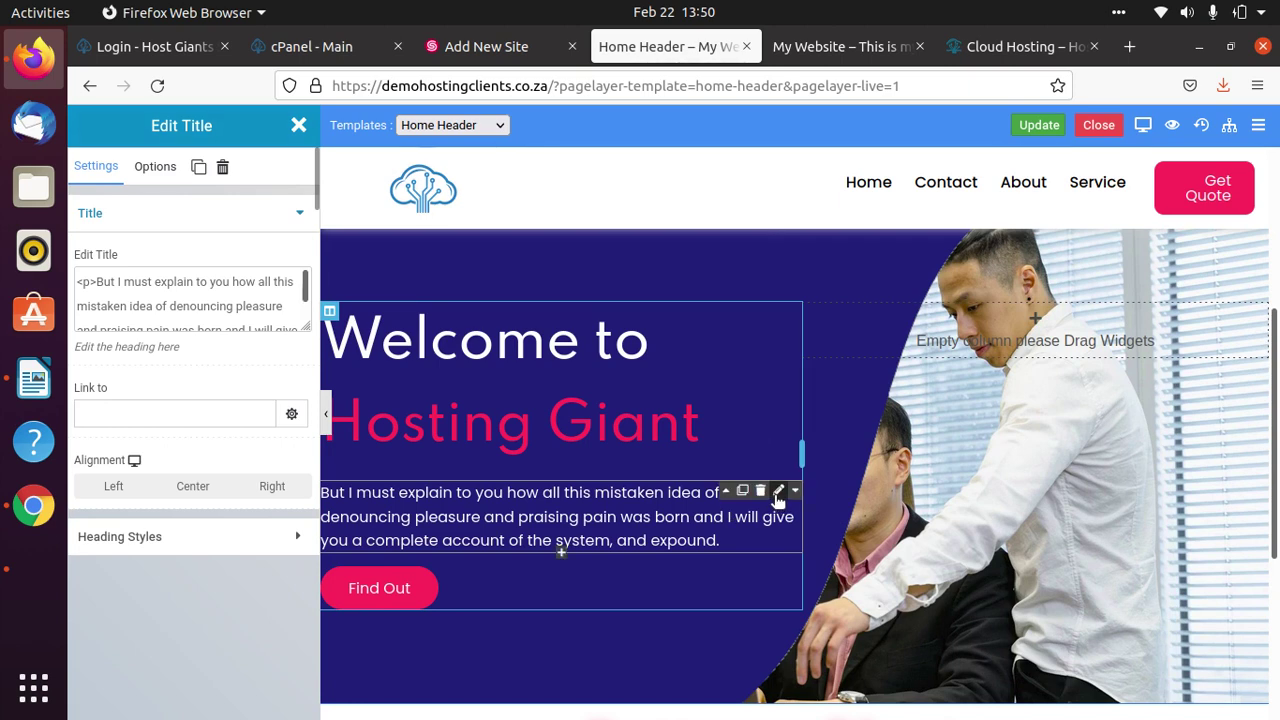
{"action": "left_click", "coordinate": [641, 514]}
{"action": "double_click", "coordinate": [662, 518]}
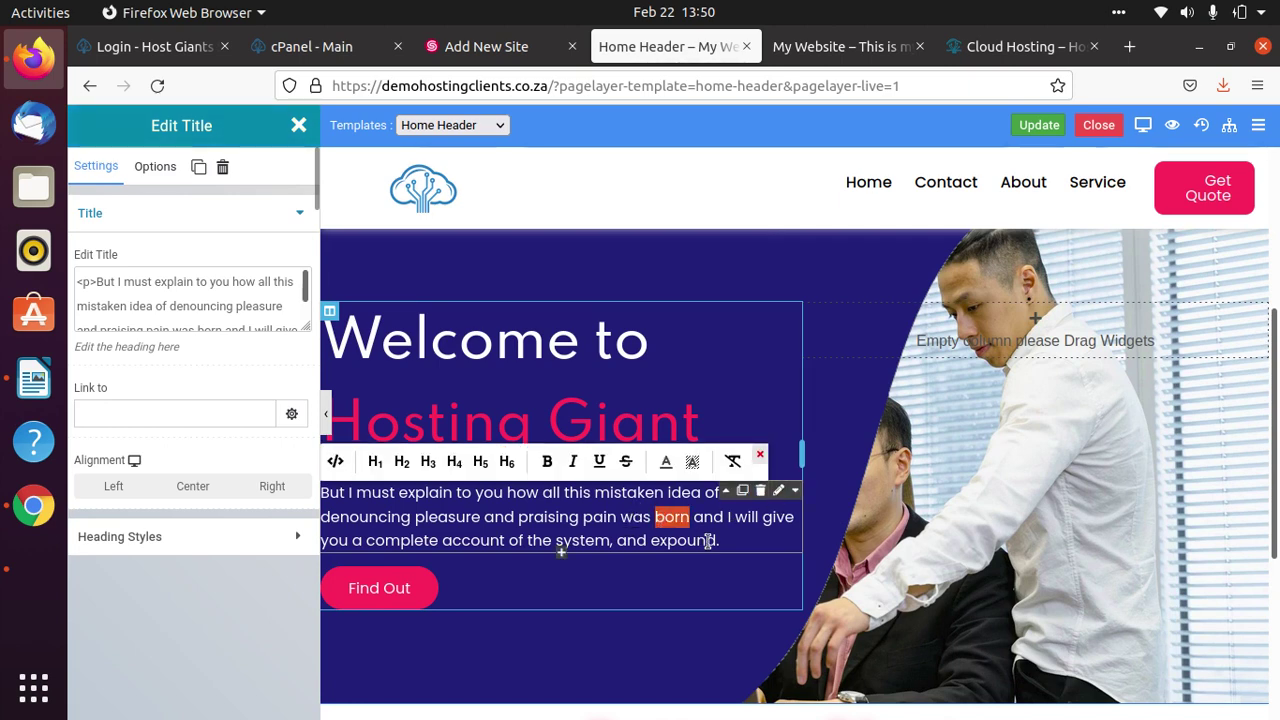
{"action": "triple_click", "coordinate": [788, 527]}
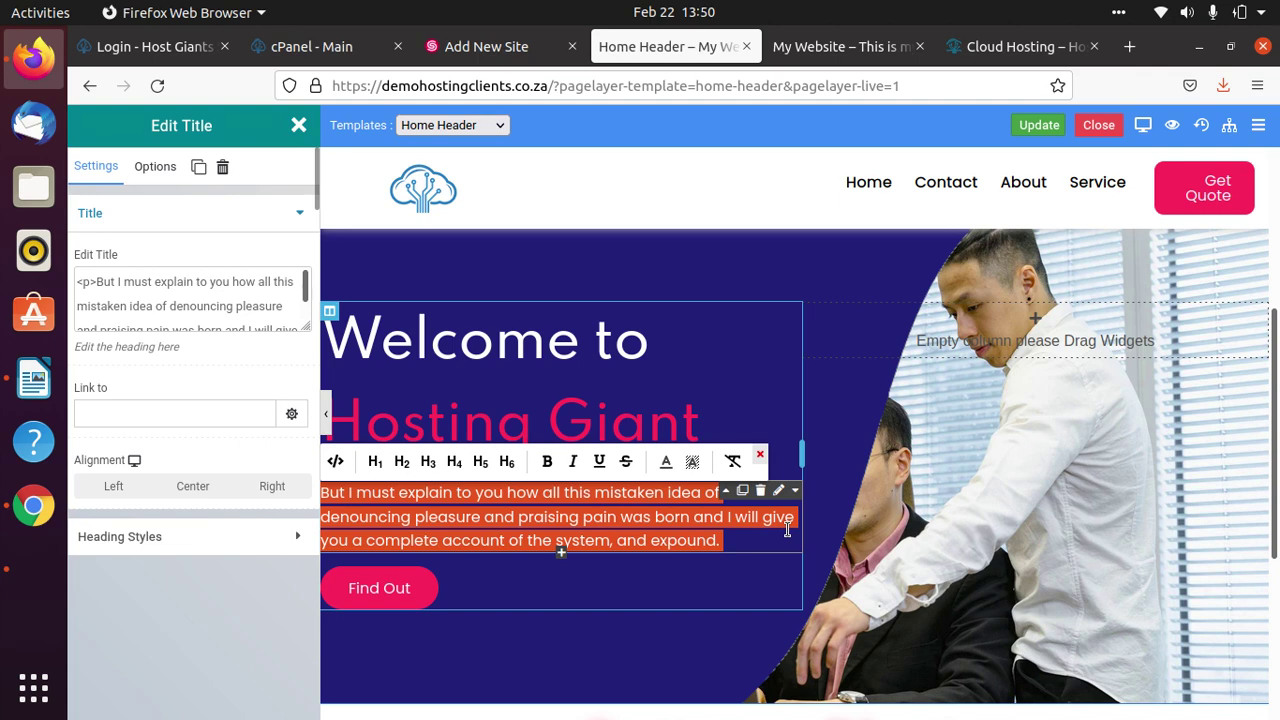
{"action": "key", "text": "BackSpace"}
{"action": "key", "text": "BackSpace"}
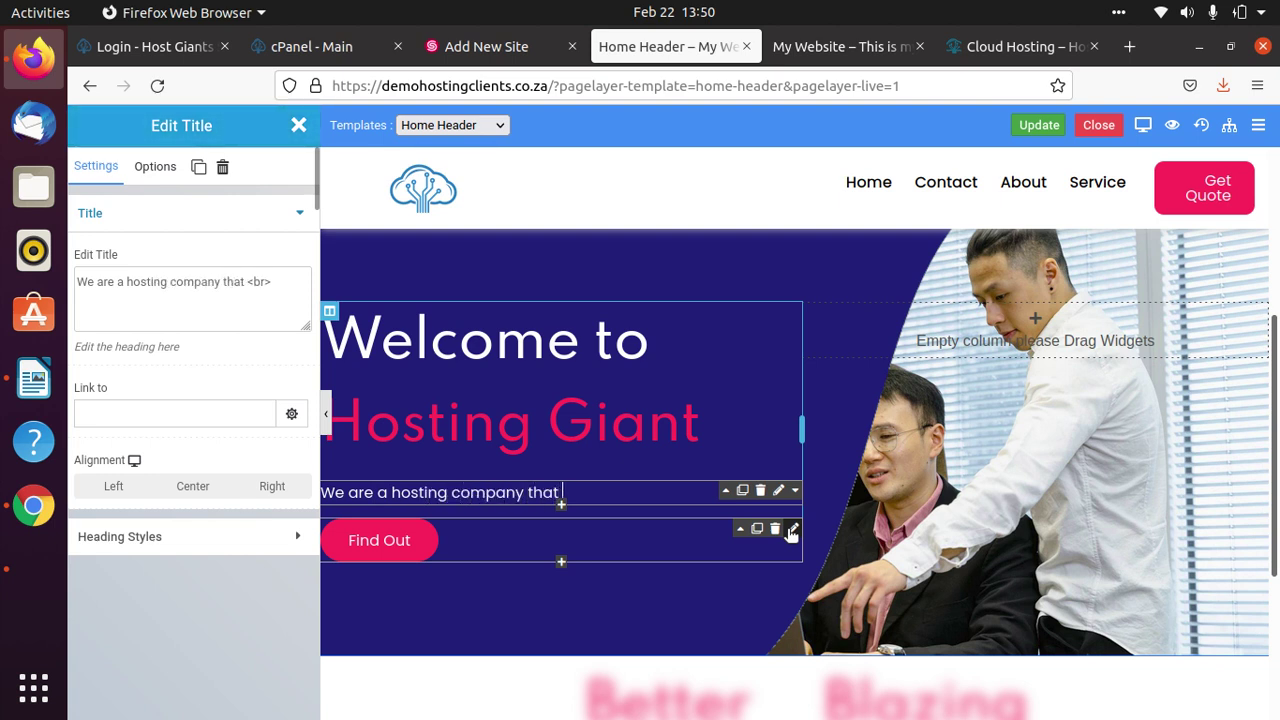
{"action": "type", "text": "about putt"}
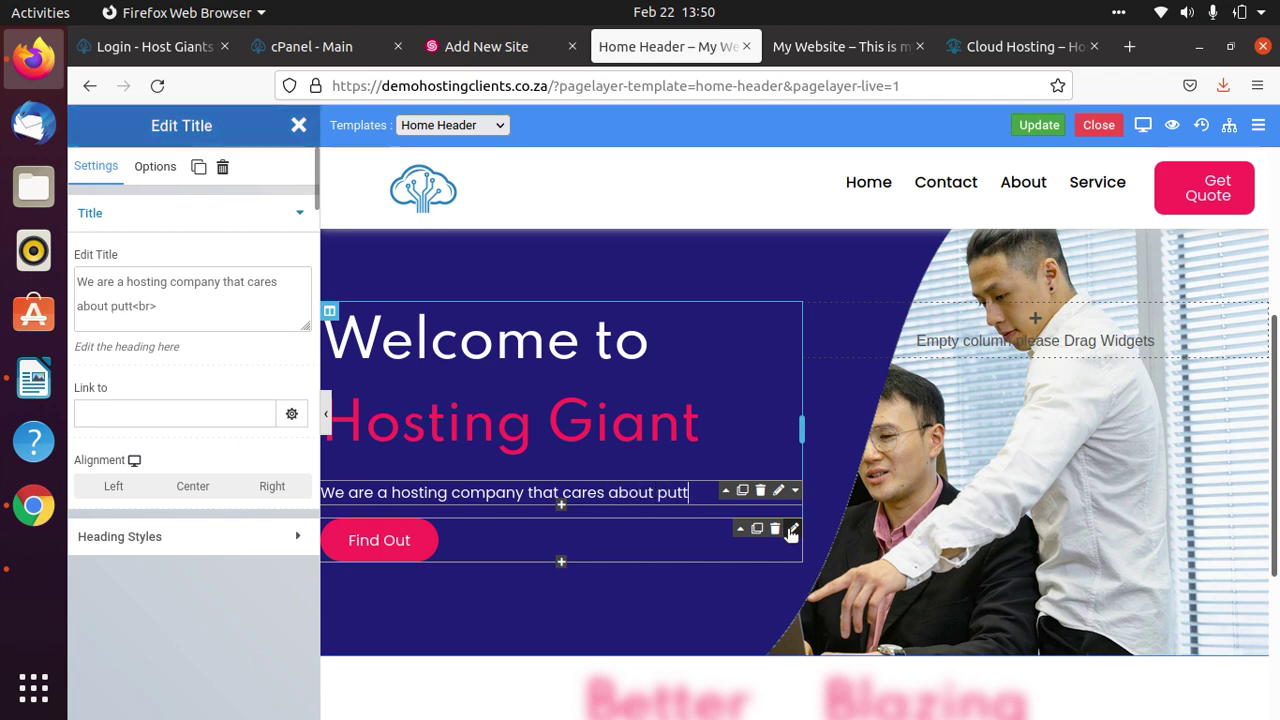
{"action": "type", "text": "ing business"}
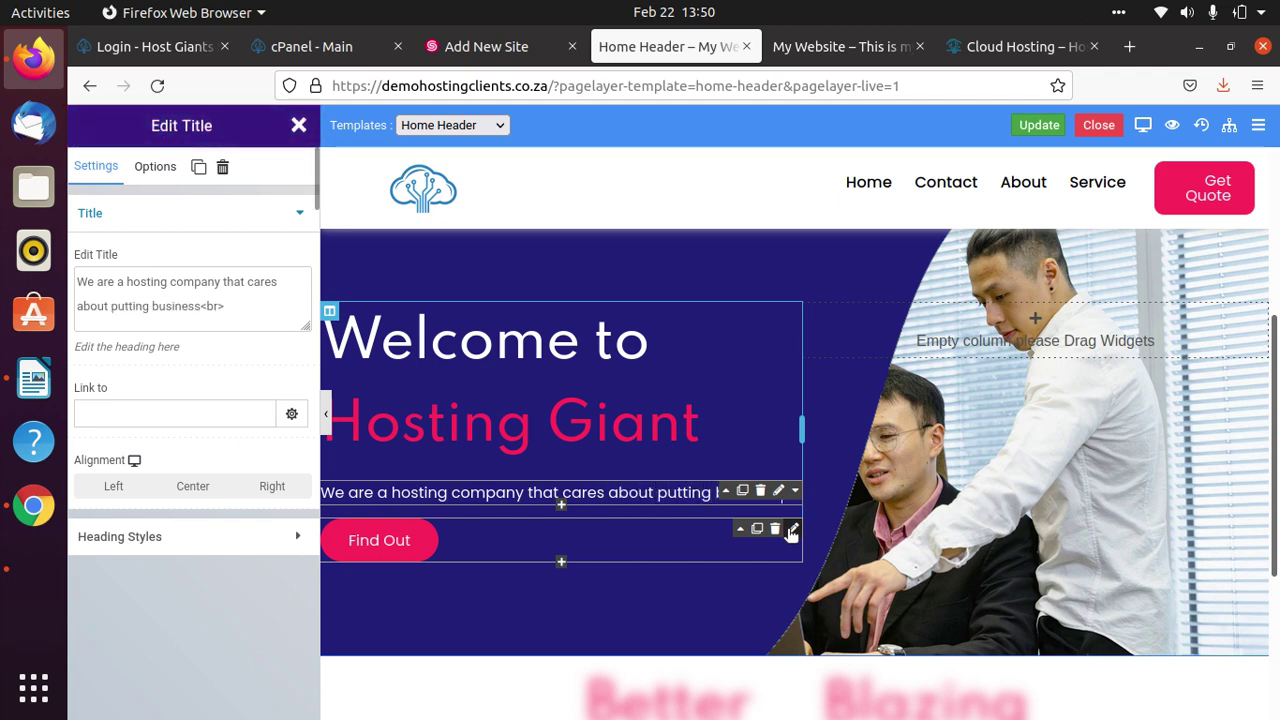
{"action": "type", "text": "es online. "}
{"action": "type", "text": "Get your b"}
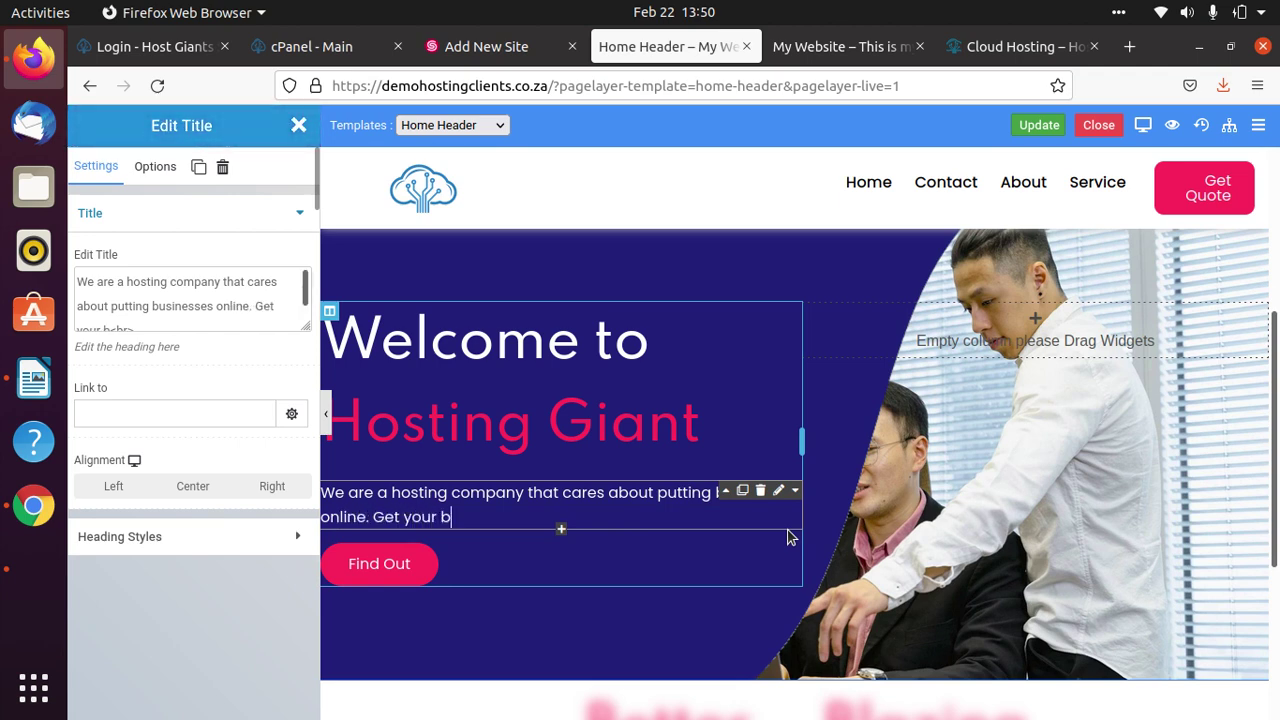
{"action": "type", "text": "usiness package today"}
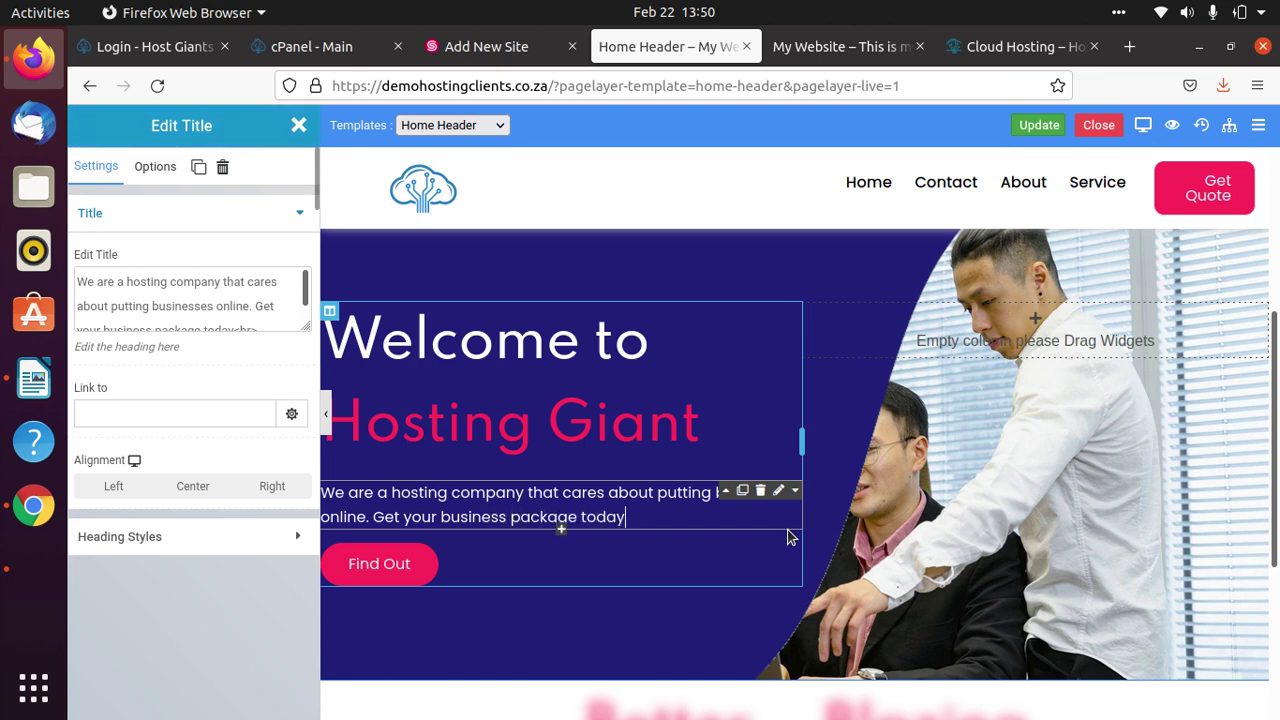
{"action": "type", "text": "."}
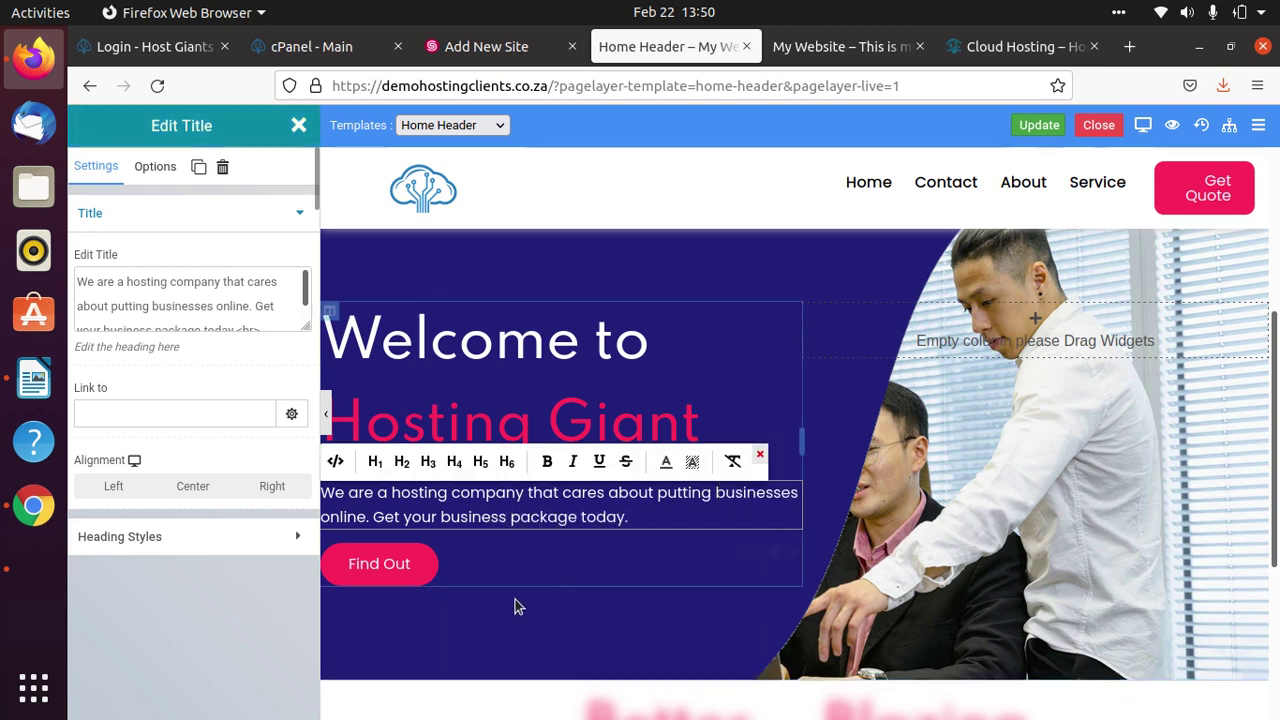
{"action": "left_click", "coordinate": [1039, 130]}
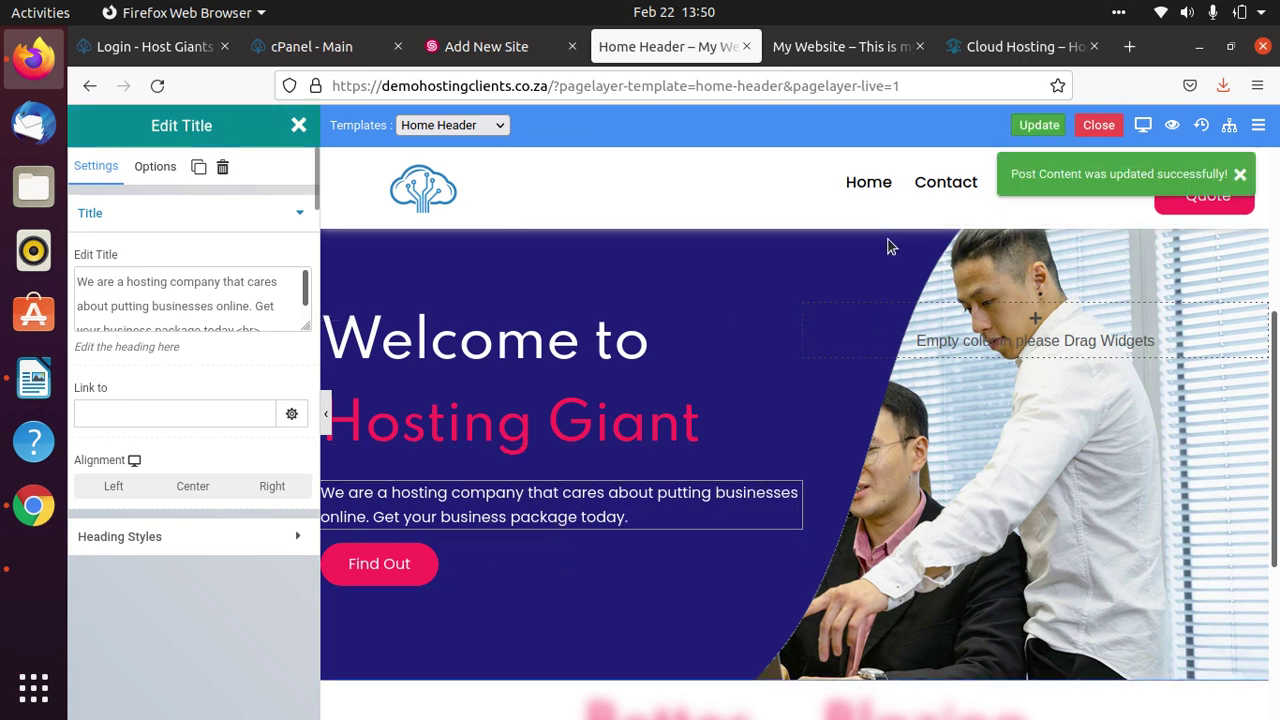
Change the hero button's label from 'Find Out' to 'Contact Us'.
{"action": "scroll", "coordinate": [490, 610], "scroll_direction": "down", "scroll_amount": 3}
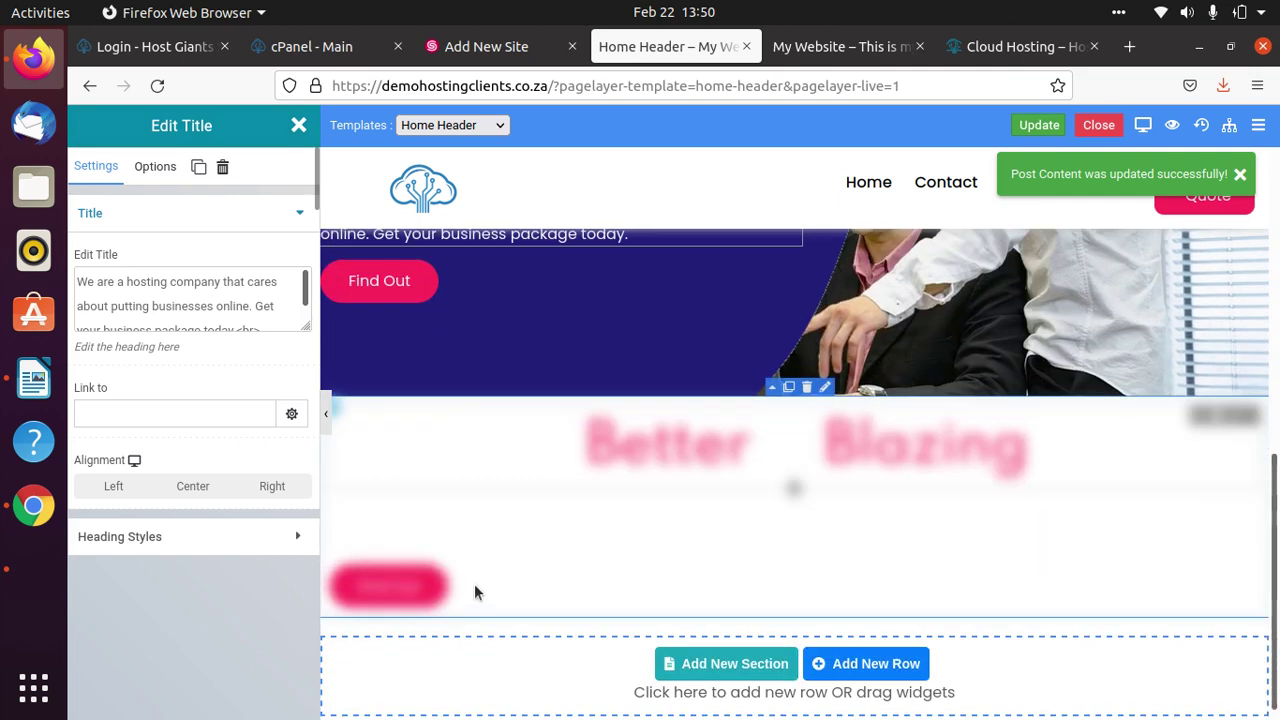
{"action": "scroll", "coordinate": [543, 446], "scroll_direction": "up", "scroll_amount": 2}
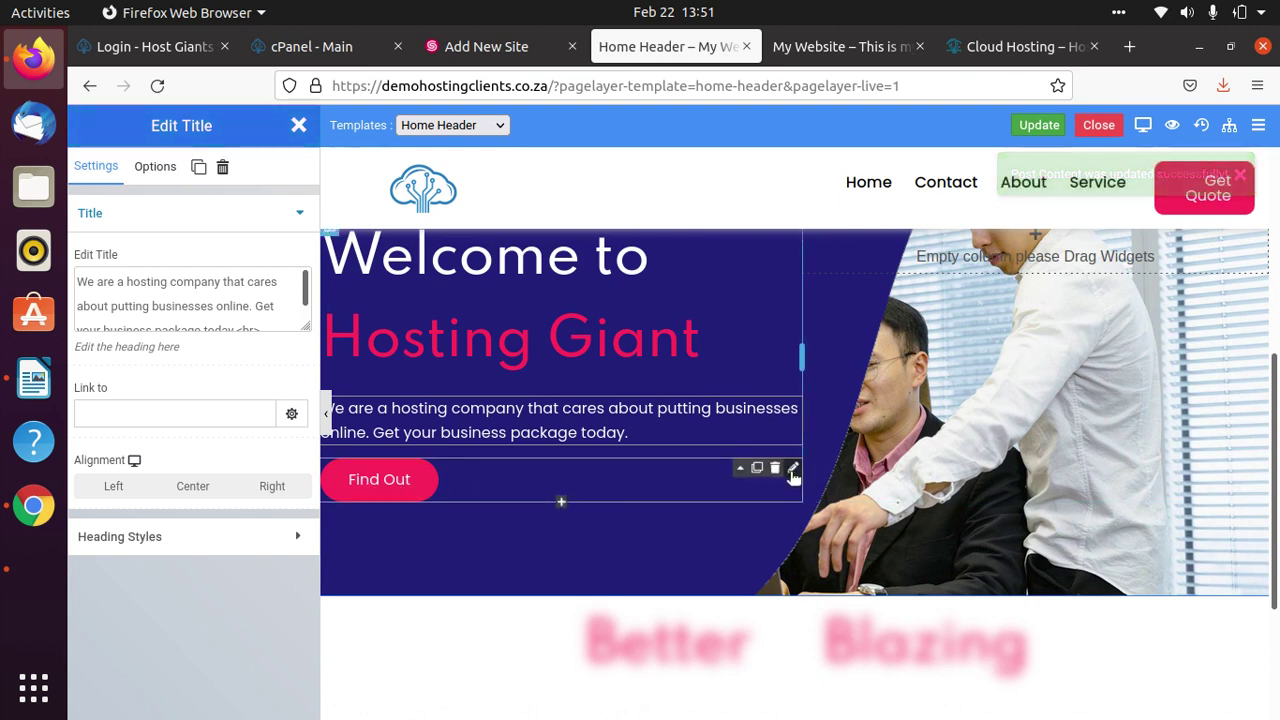
{"action": "left_click", "coordinate": [407, 484]}
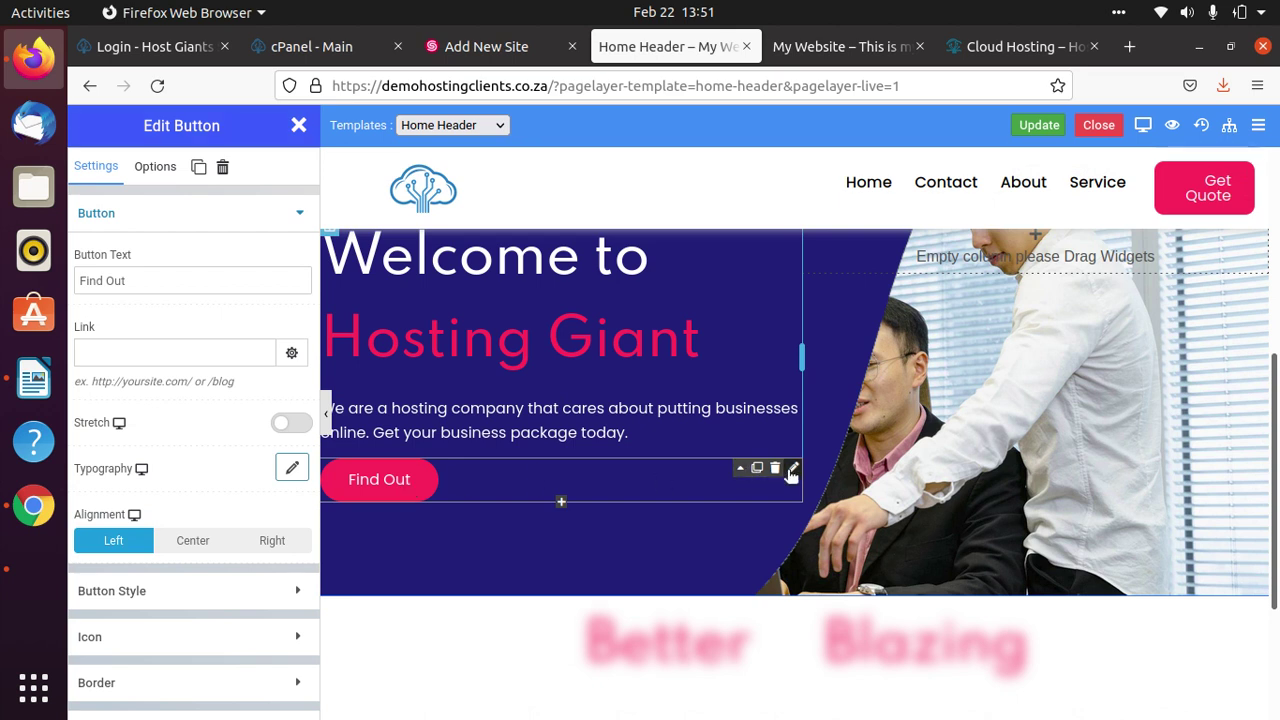
{"action": "left_click", "coordinate": [381, 481]}
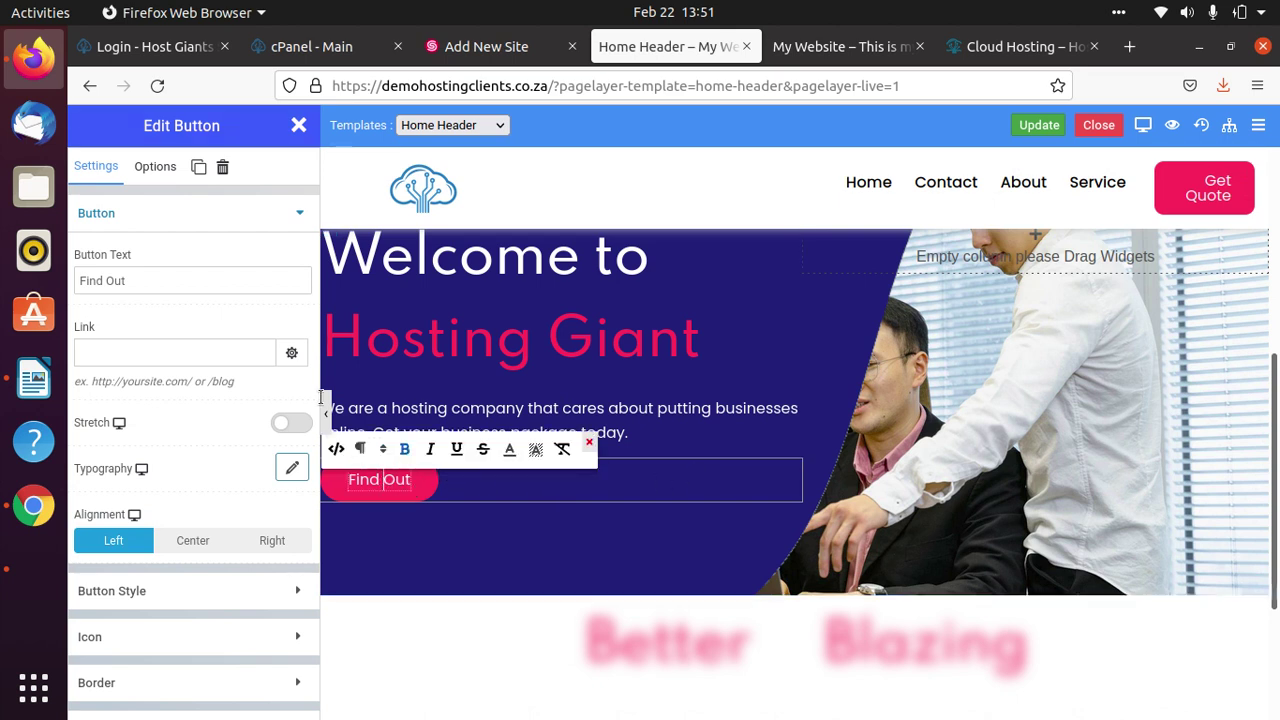
{"action": "left_click", "coordinate": [136, 278]}
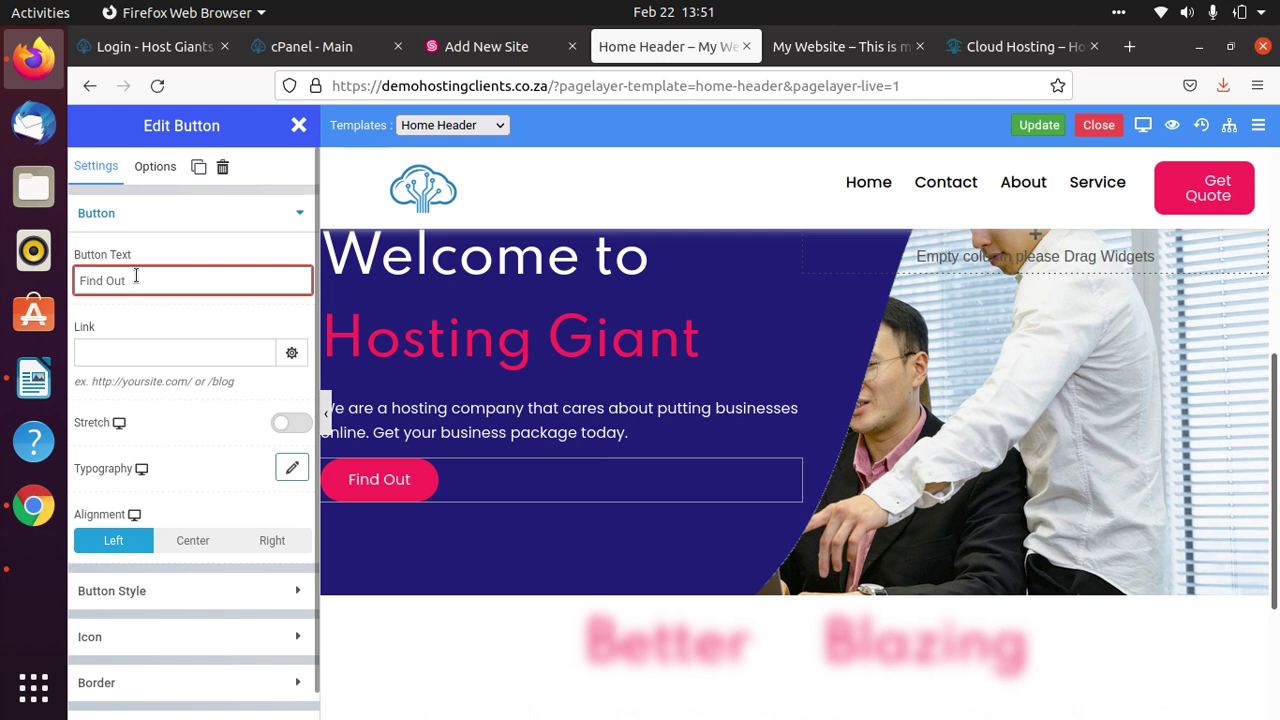
{"action": "key", "text": "BackSpace"}
{"action": "key", "text": "BackSpace"}
{"action": "key", "text": "BackSpace"}
{"action": "key", "text": "BackSpace"}
{"action": "key", "text": "BackSpace"}
{"action": "key", "text": "BackSpace"}
{"action": "key", "text": "BackSpace"}
{"action": "key", "text": "BackSpace"}
{"action": "type", "text": "C"}
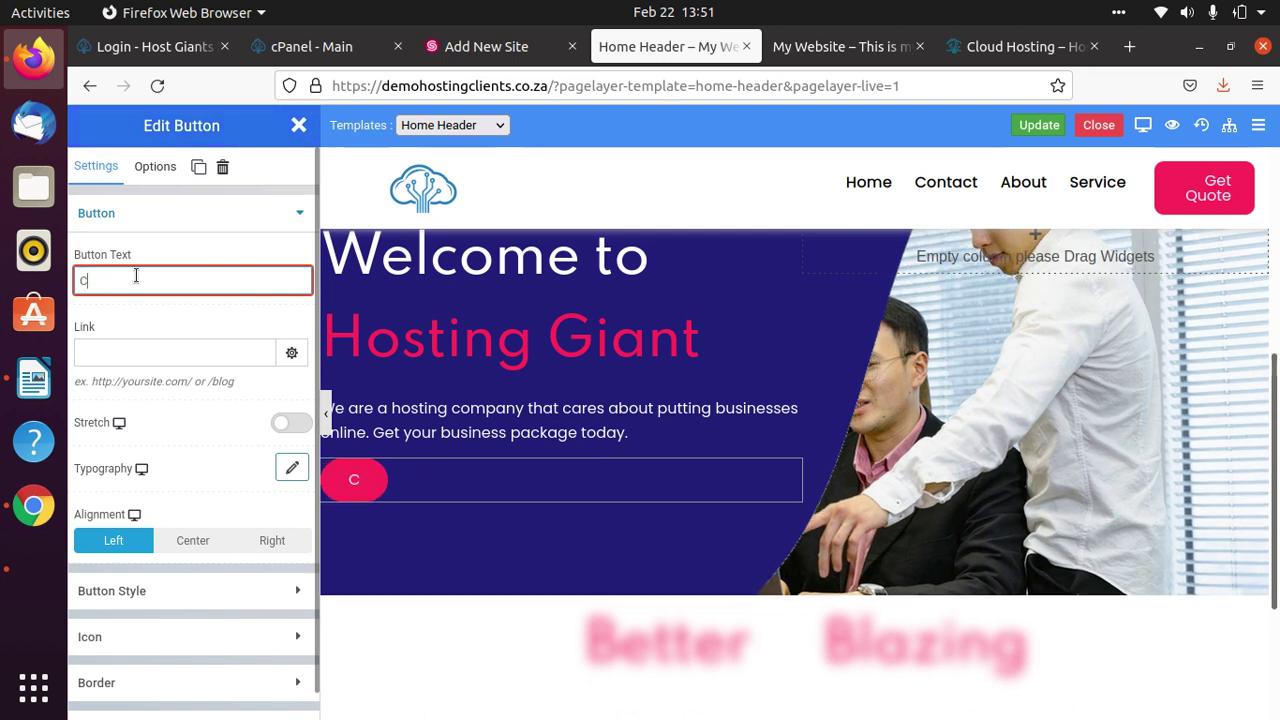
{"action": "type", "text": "ontact Us"}
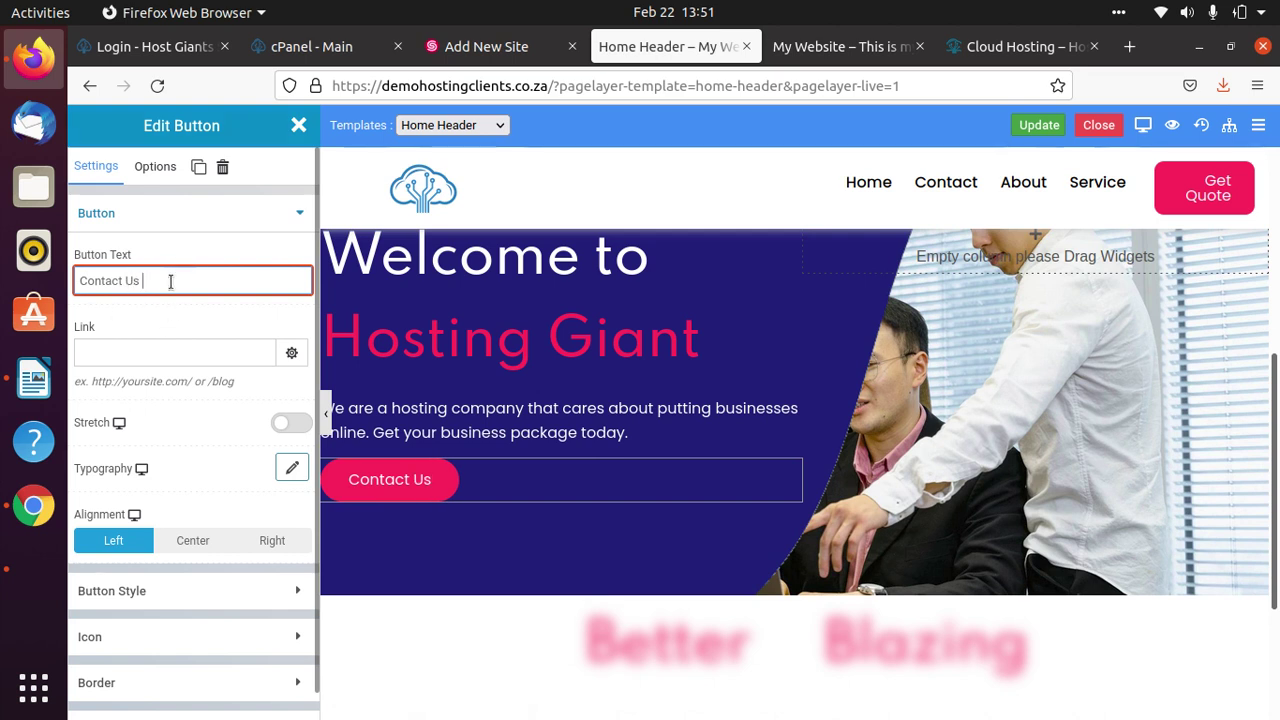
{"action": "left_click", "coordinate": [103, 351]}
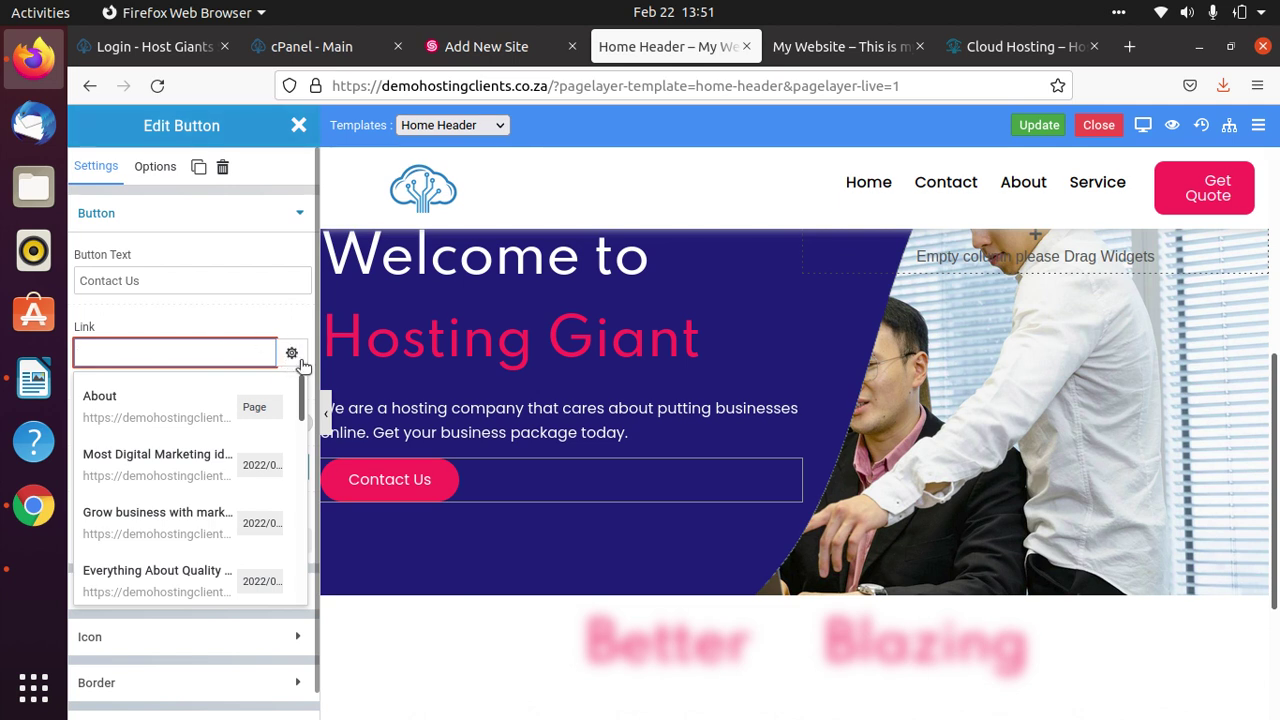
Make the Contact Us button's link open in a new window.
{"action": "left_click", "coordinate": [293, 355]}
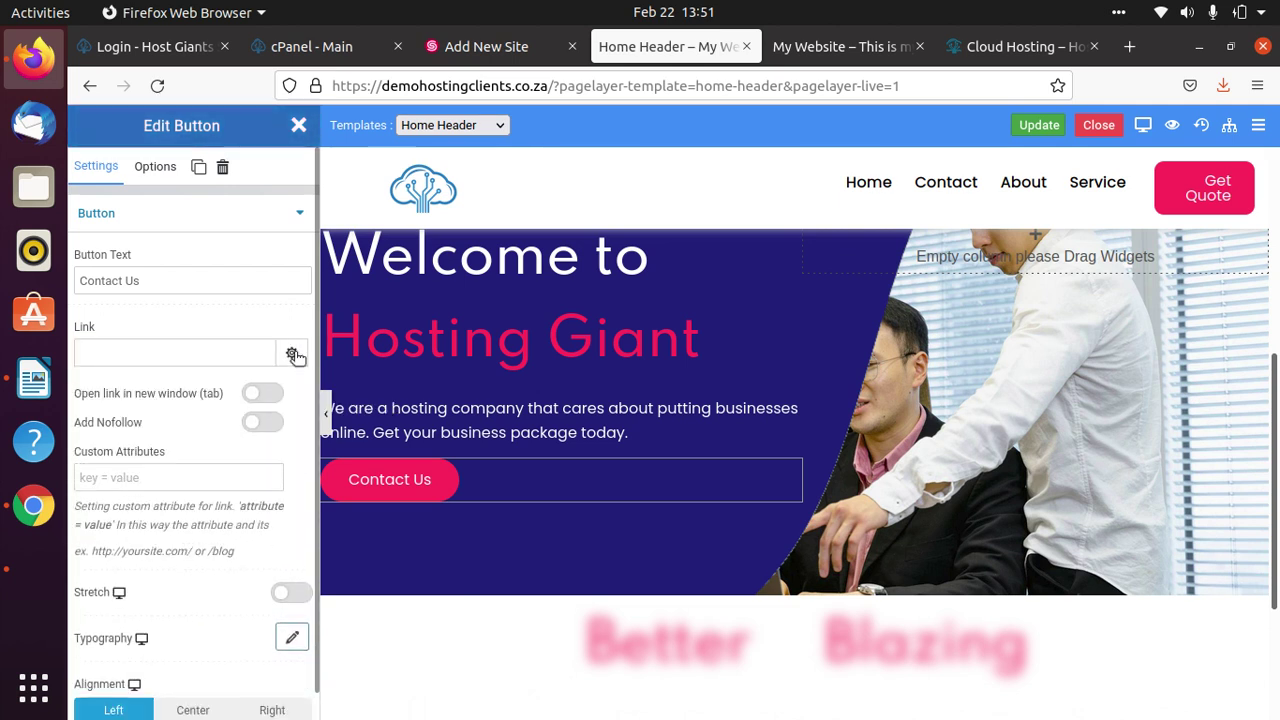
{"action": "left_click", "coordinate": [293, 355]}
{"action": "left_click", "coordinate": [293, 355]}
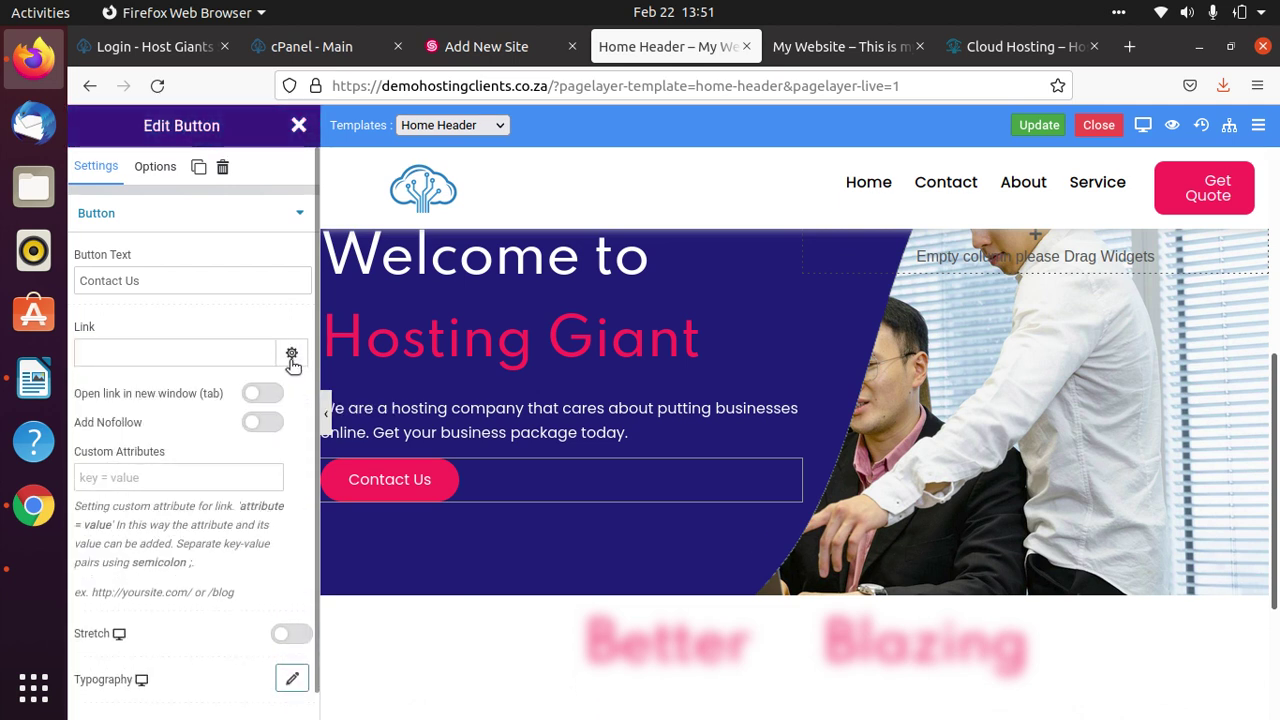
{"action": "left_click", "coordinate": [262, 394]}
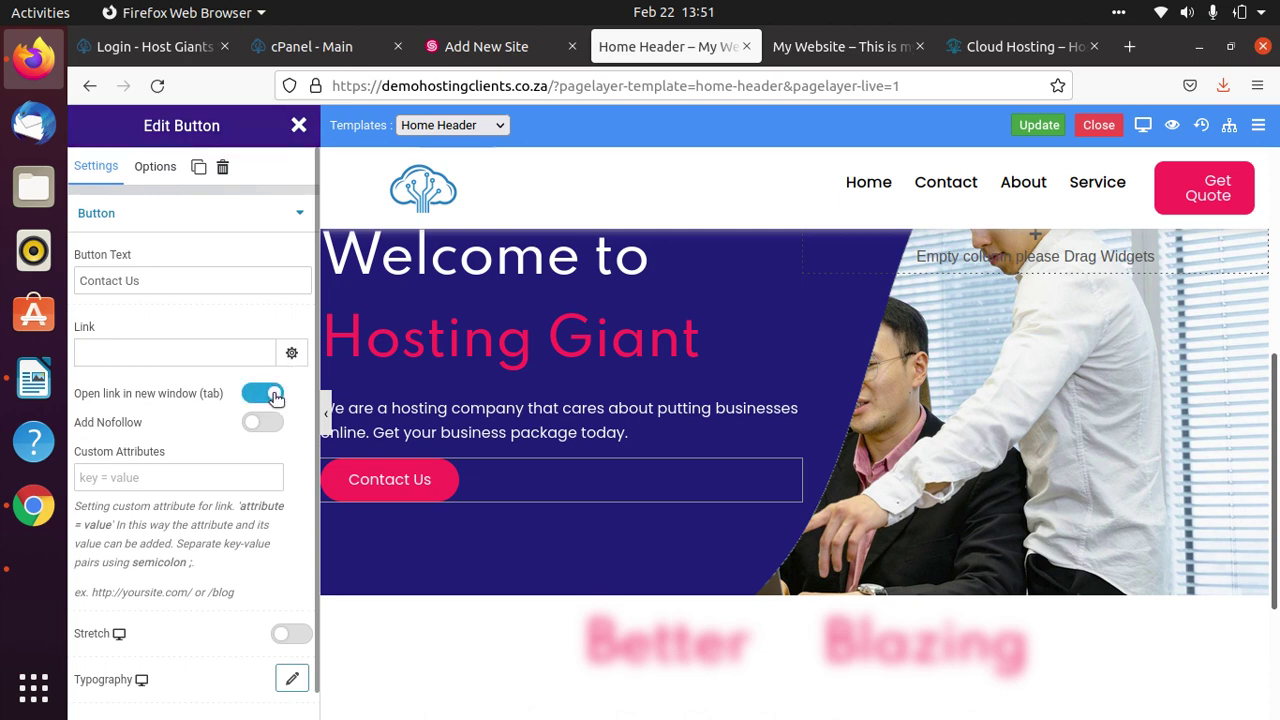
{"action": "scroll", "coordinate": [209, 466], "scroll_direction": "down", "scroll_amount": 3}
{"action": "scroll", "coordinate": [227, 568], "scroll_direction": "up", "scroll_amount": 1}
{"action": "scroll", "coordinate": [227, 568], "scroll_direction": "up", "scroll_amount": 2}
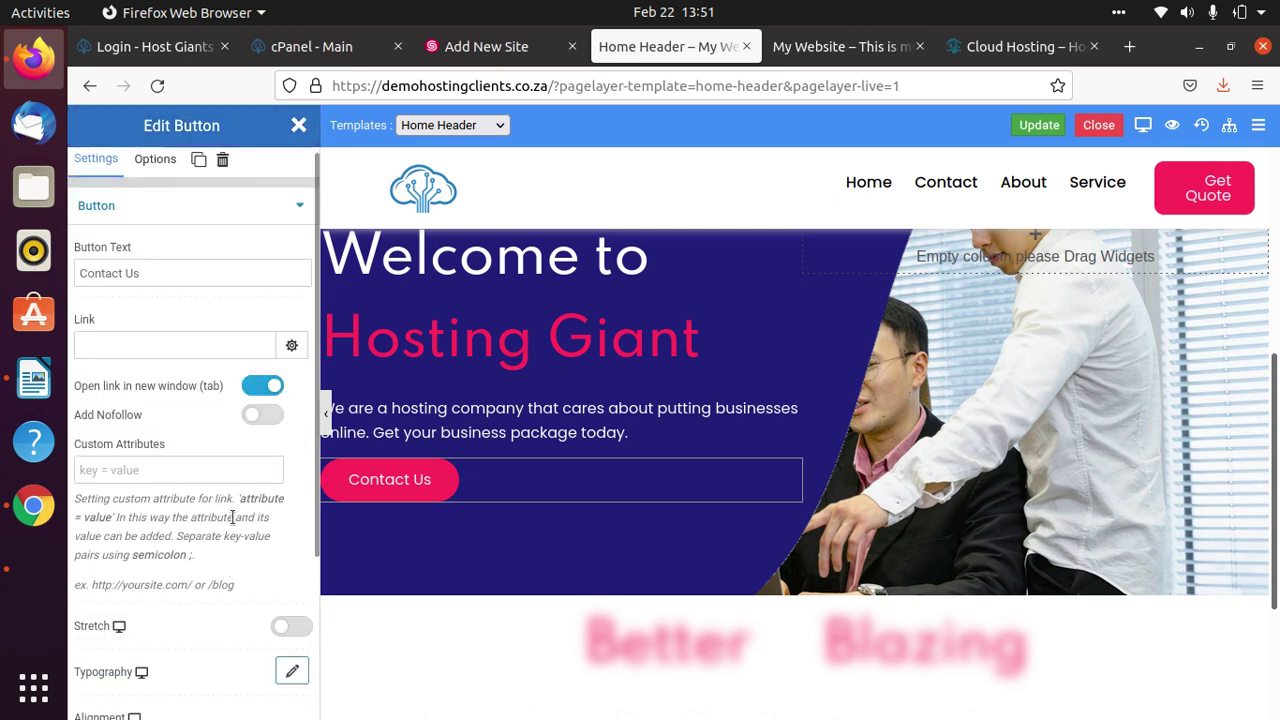
Link the button to the Contact page and save the Home Header template.
{"action": "left_click", "coordinate": [149, 345]}
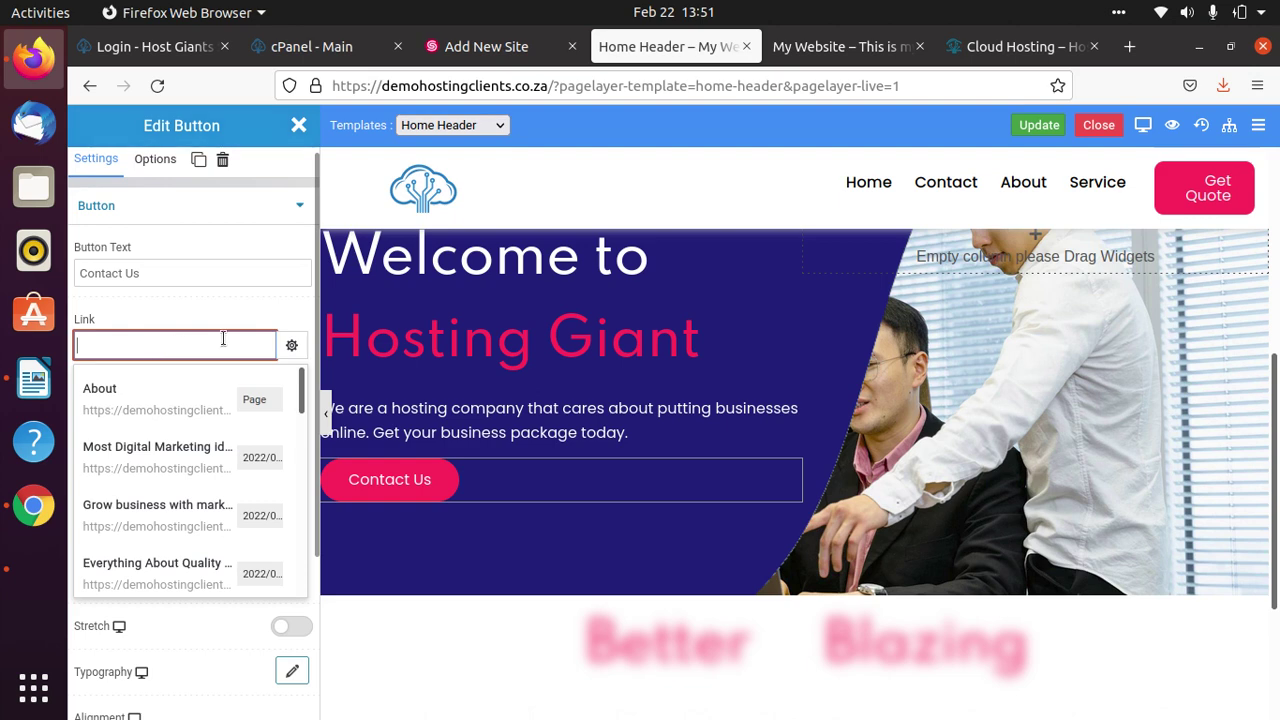
{"action": "scroll", "coordinate": [191, 426], "scroll_direction": "down", "scroll_amount": 3}
{"action": "scroll", "coordinate": [182, 341], "scroll_direction": "up", "scroll_amount": 3}
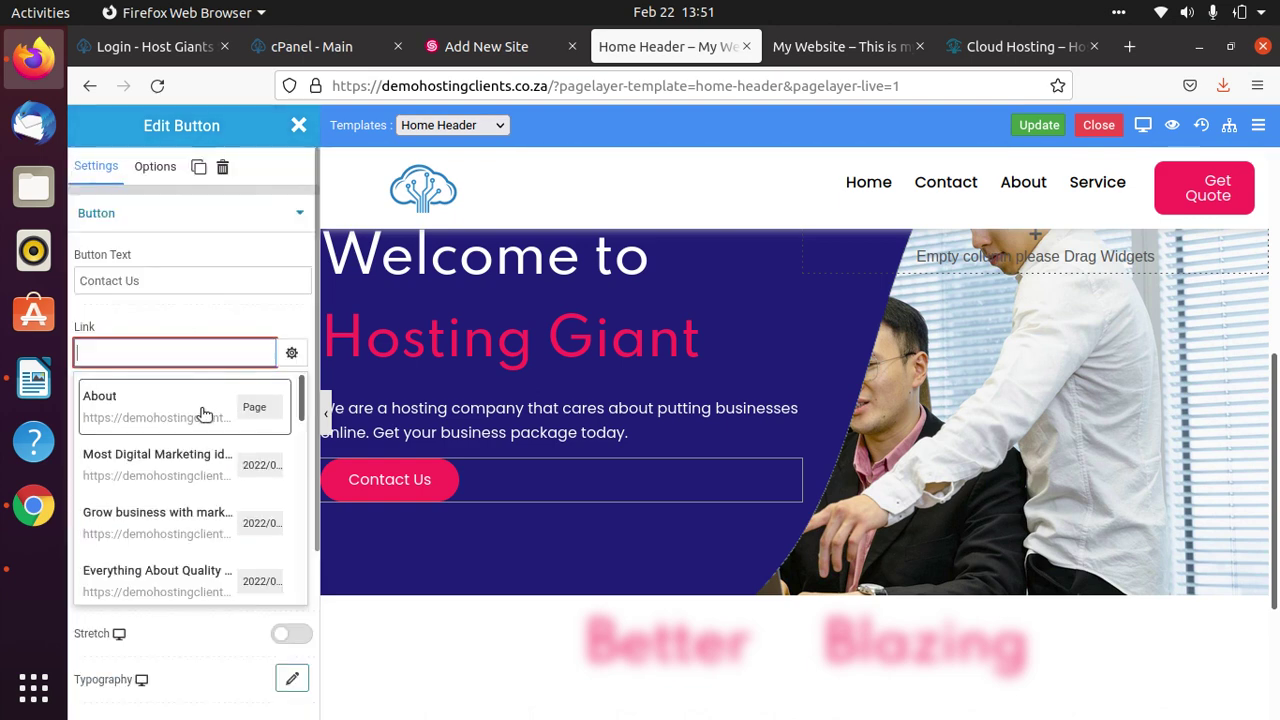
{"action": "left_click", "coordinate": [292, 357]}
{"action": "left_click", "coordinate": [175, 353]}
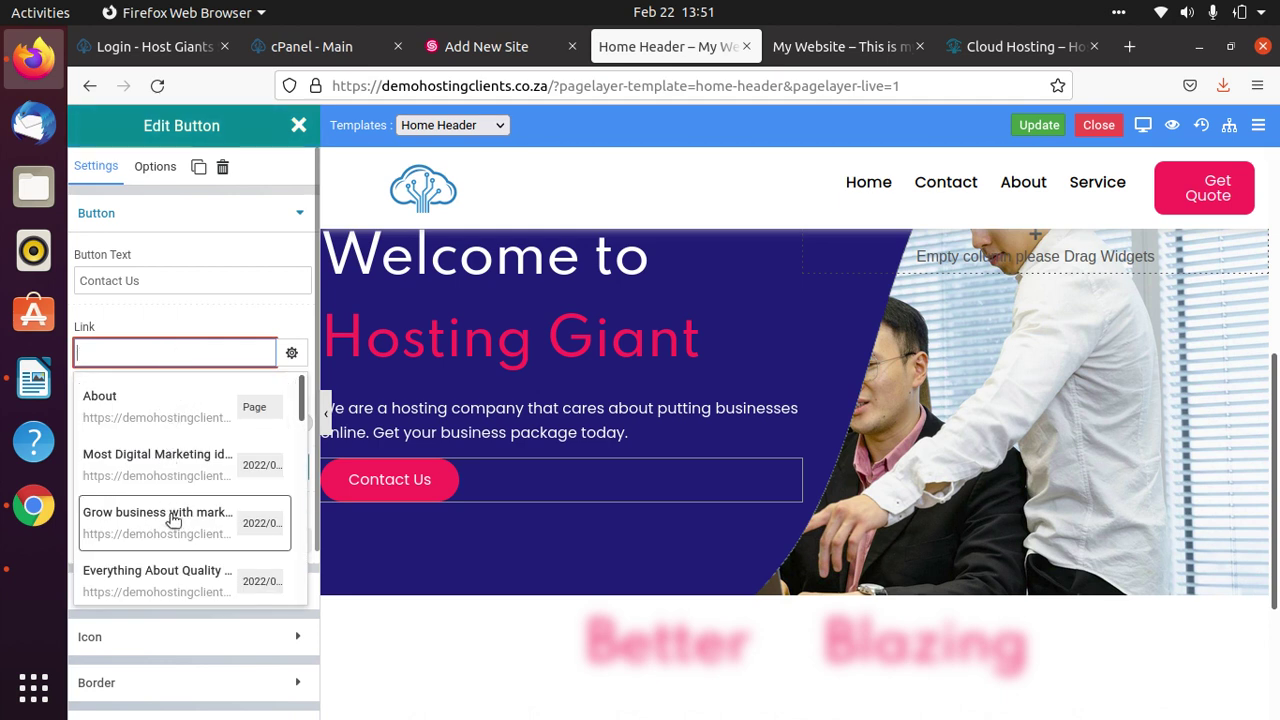
{"action": "scroll", "coordinate": [172, 451], "scroll_direction": "down", "scroll_amount": 1}
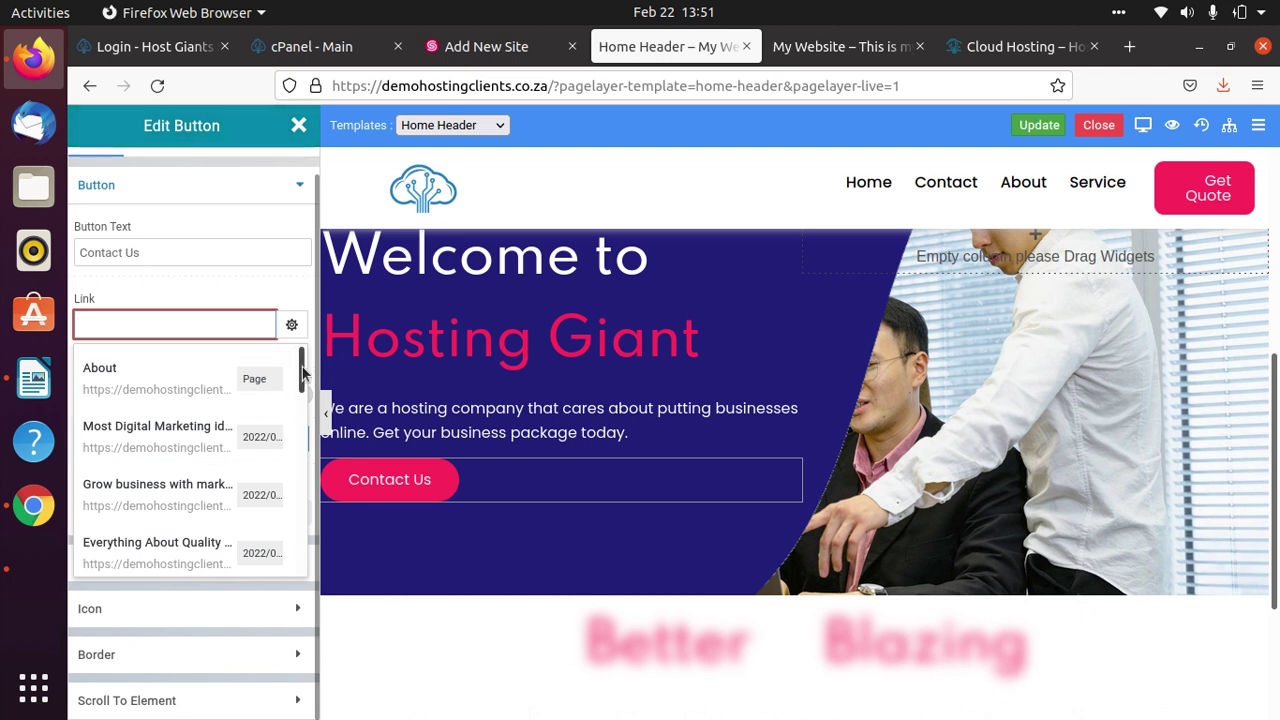
{"action": "left_click_drag", "start_coordinate": [303, 378], "coordinate": [300, 420]}
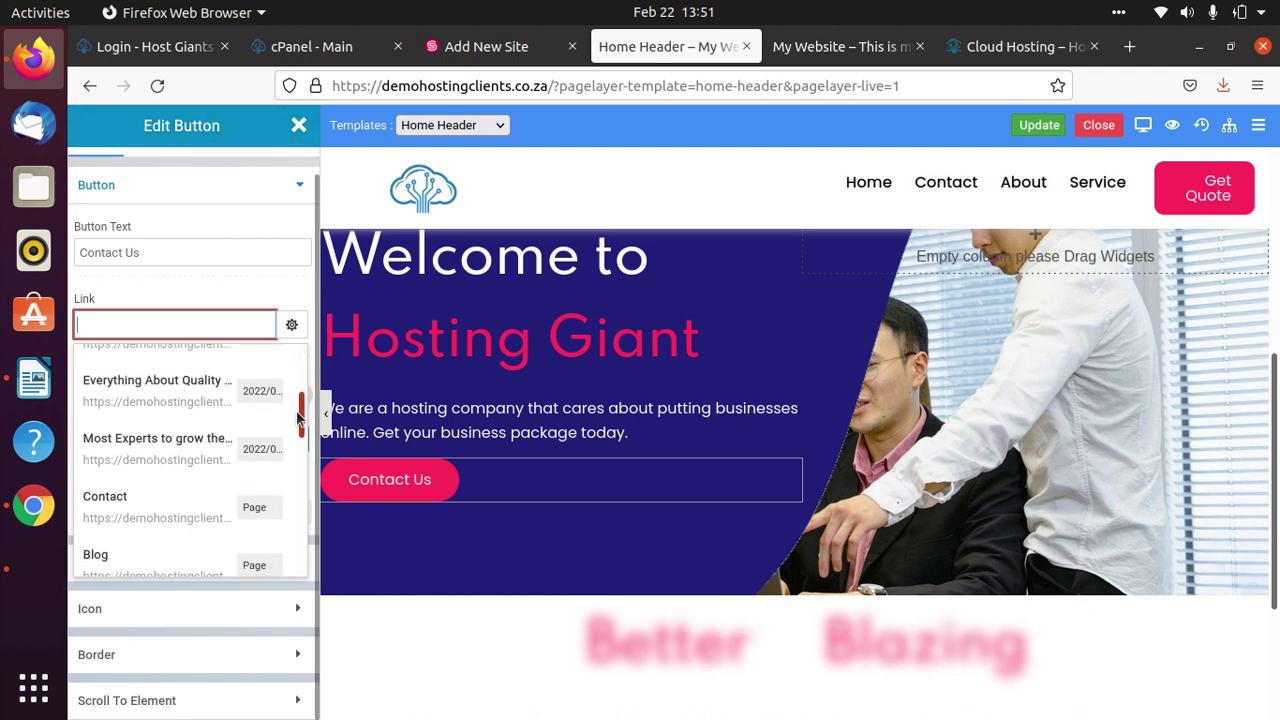
{"action": "left_click", "coordinate": [108, 506]}
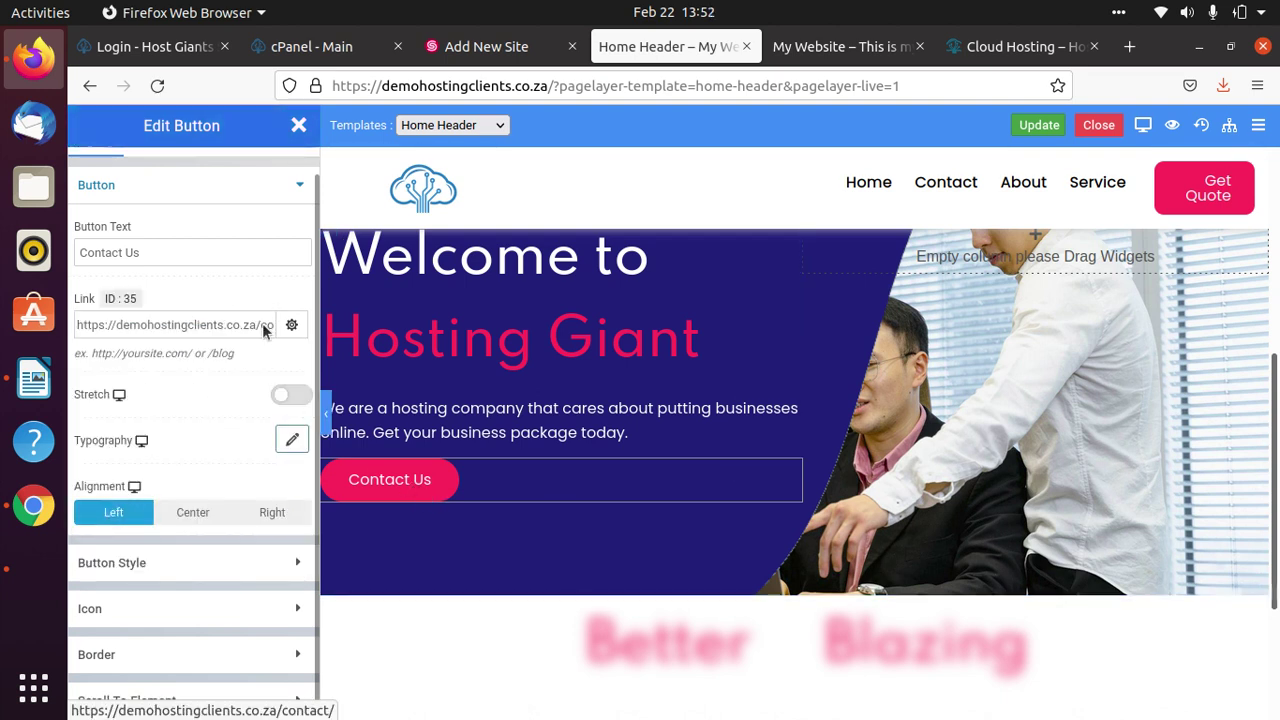
{"action": "left_click", "coordinate": [1058, 122]}
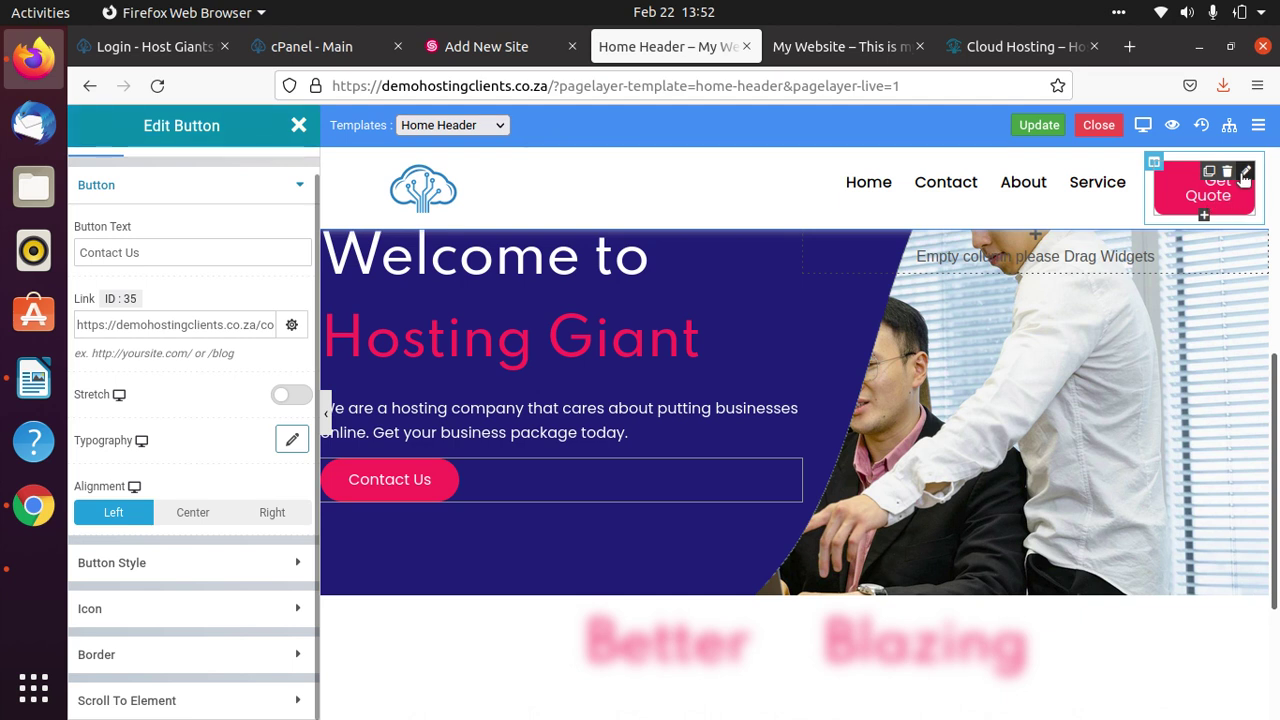
Change the header button label from 'Get Quote' to 'Quotation'.
{"action": "left_click", "coordinate": [1245, 173]}
{"action": "left_click", "coordinate": [148, 252]}
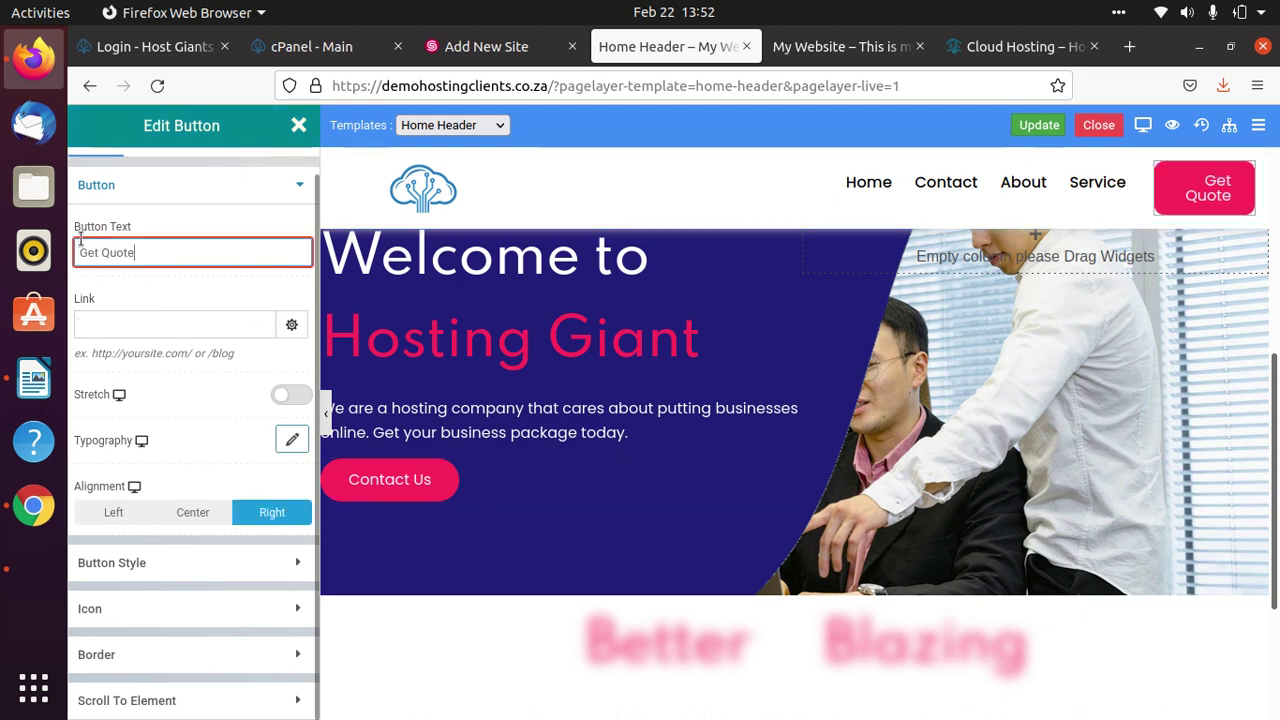
{"action": "left_click", "coordinate": [98, 253]}
{"action": "key", "text": "BackSpace"}
{"action": "key", "text": "BackSpace"}
{"action": "key", "text": "BackSpace"}
{"action": "key", "text": "BackSpace"}
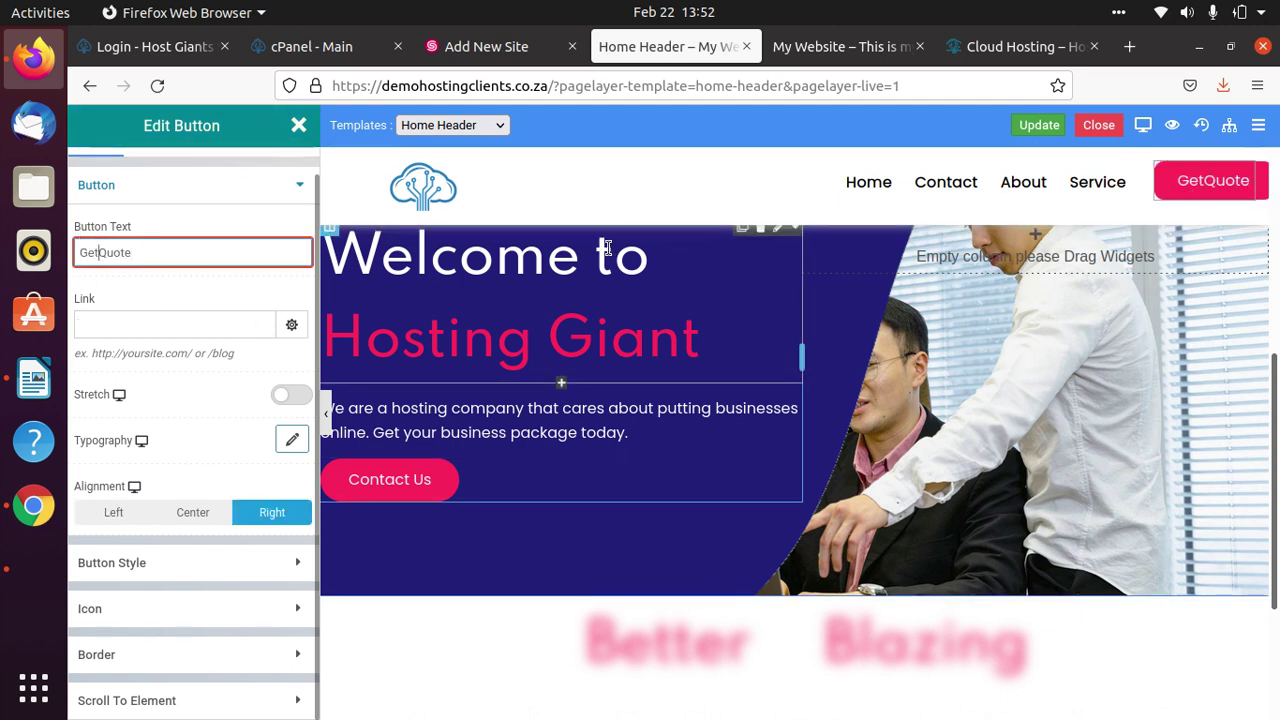
{"action": "key", "text": "End"}
{"action": "key", "text": "BackSpace"}
{"action": "type", "text": "ation"}
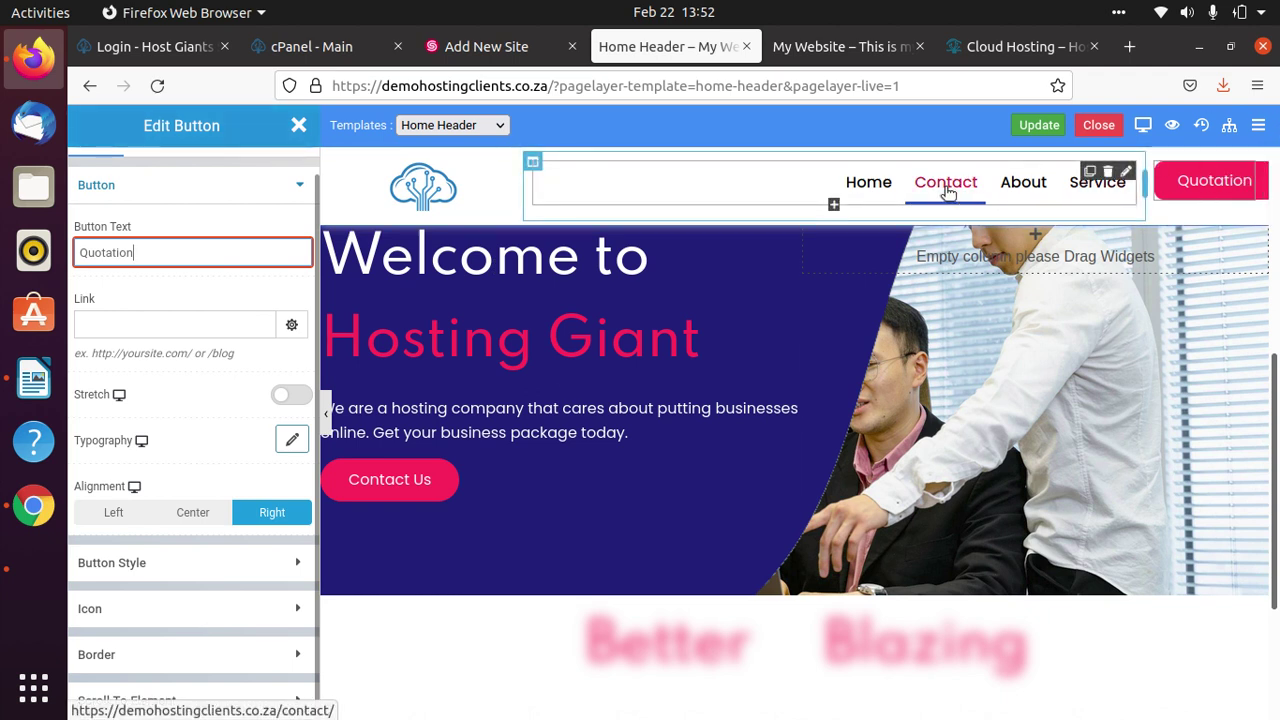
Link the Quotation button to the Contact page, save the header, and preview it live.
{"action": "left_click", "coordinate": [133, 325]}
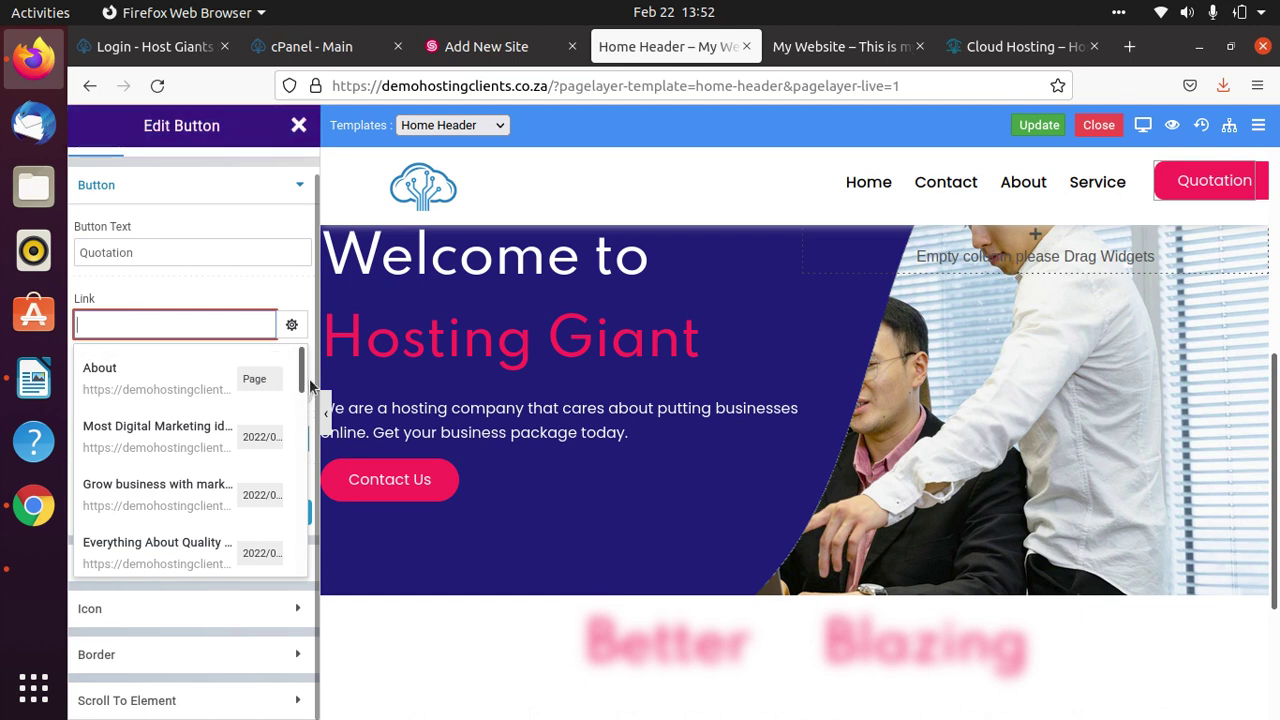
{"action": "left_click_drag", "start_coordinate": [307, 378], "coordinate": [307, 411]}
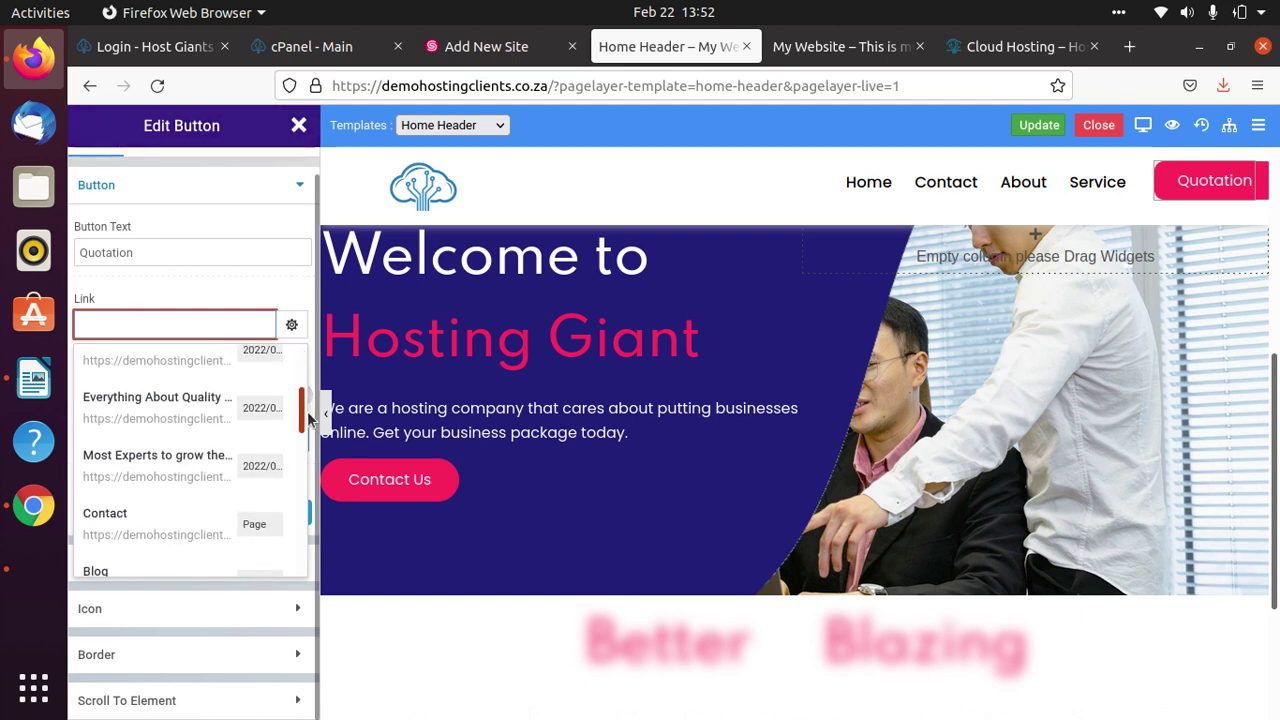
{"action": "left_click", "coordinate": [135, 522]}
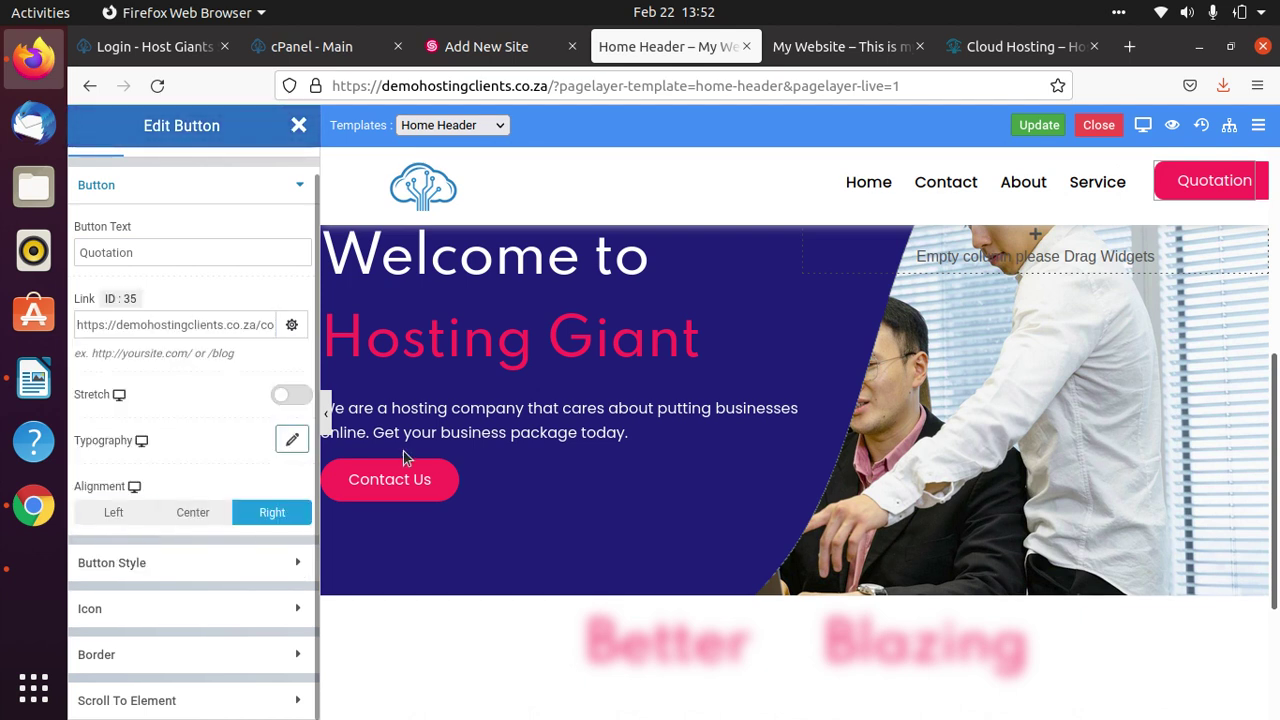
{"action": "left_click", "coordinate": [1039, 127]}
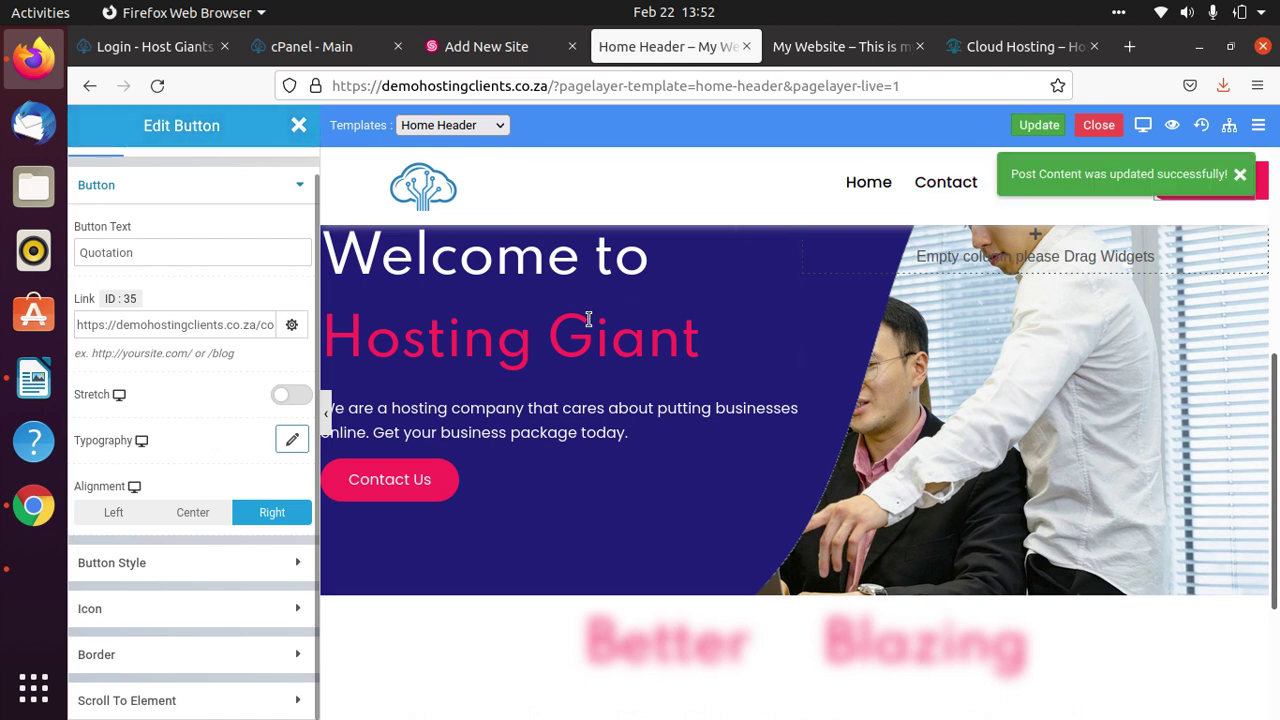
{"action": "left_click", "coordinate": [1172, 125]}
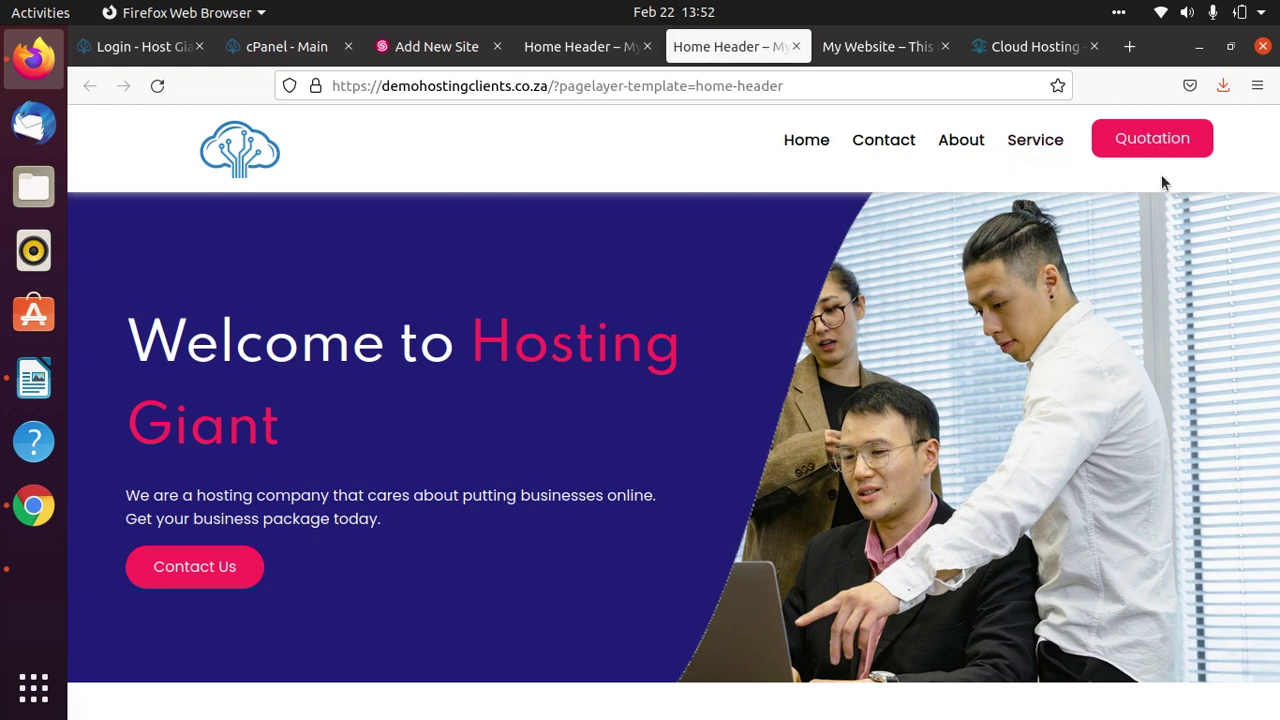
Follow the Quotation button in the preview to the live Contact page.
{"action": "left_click", "coordinate": [1164, 140]}
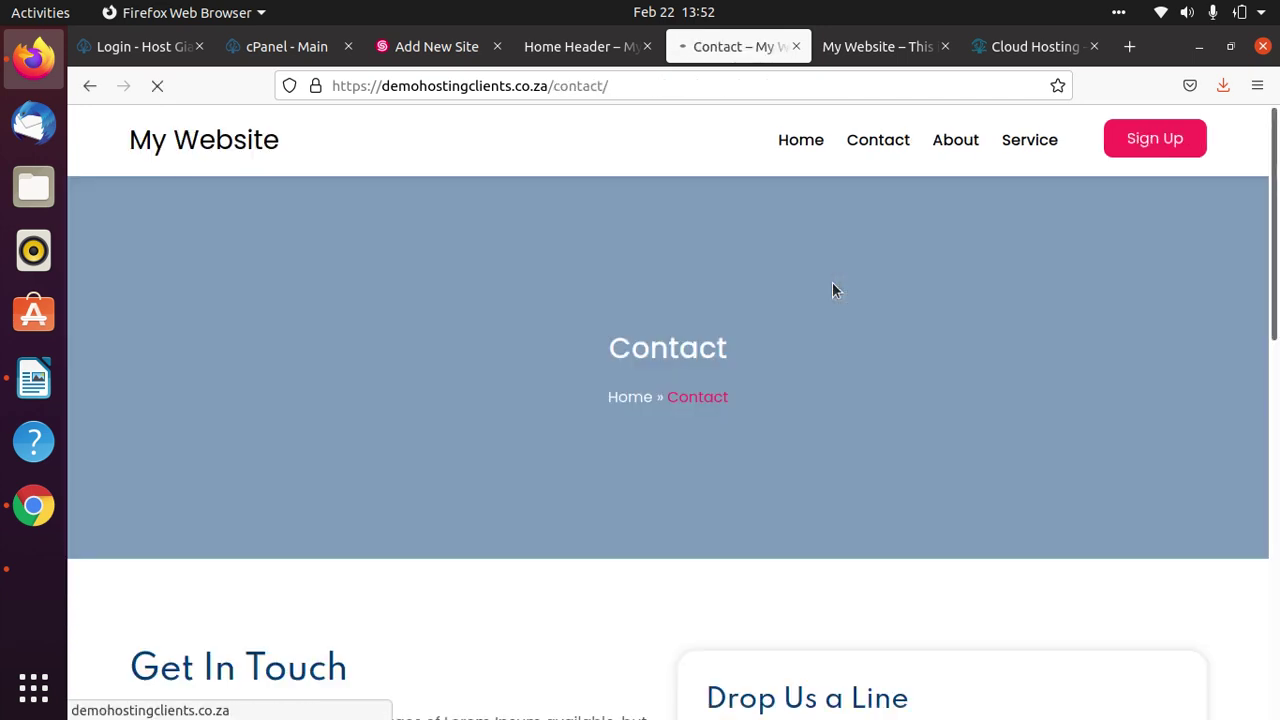
{"action": "scroll", "coordinate": [790, 345], "scroll_direction": "down", "scroll_amount": 10}
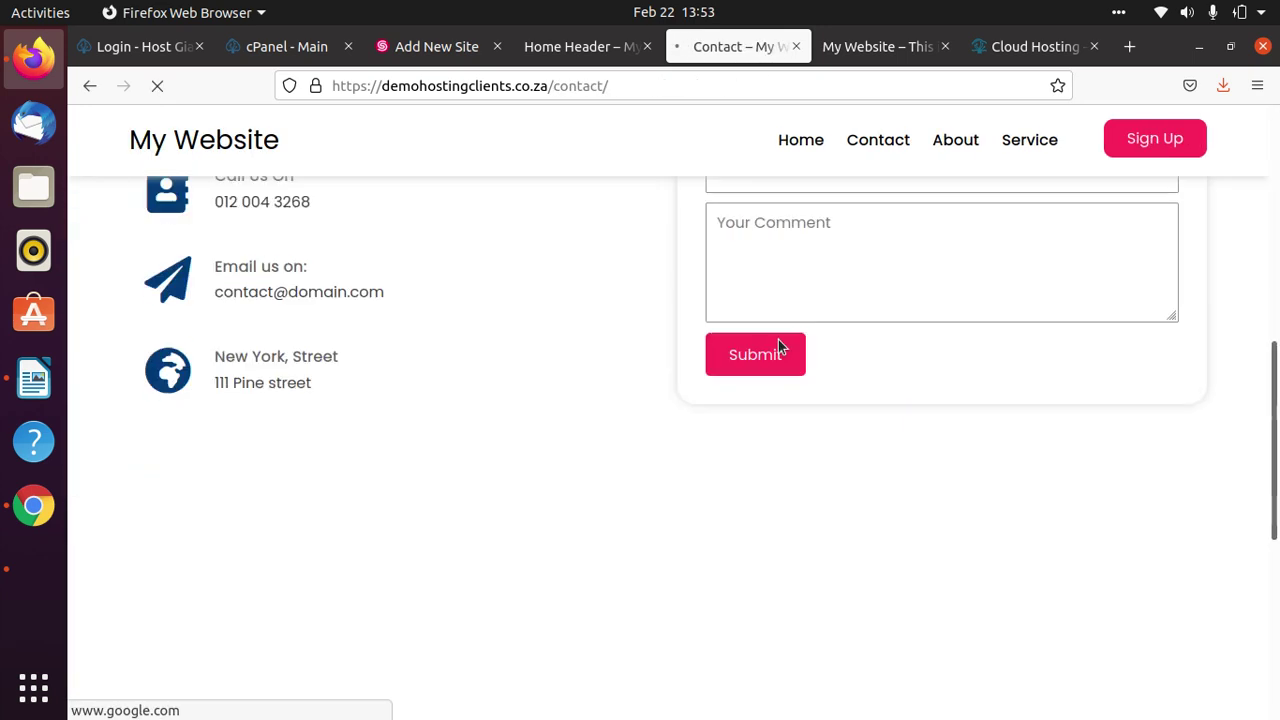
{"action": "scroll", "coordinate": [600, 342], "scroll_direction": "up", "scroll_amount": 10}
{"action": "scroll", "coordinate": [700, 366], "scroll_direction": "down", "scroll_amount": 5}
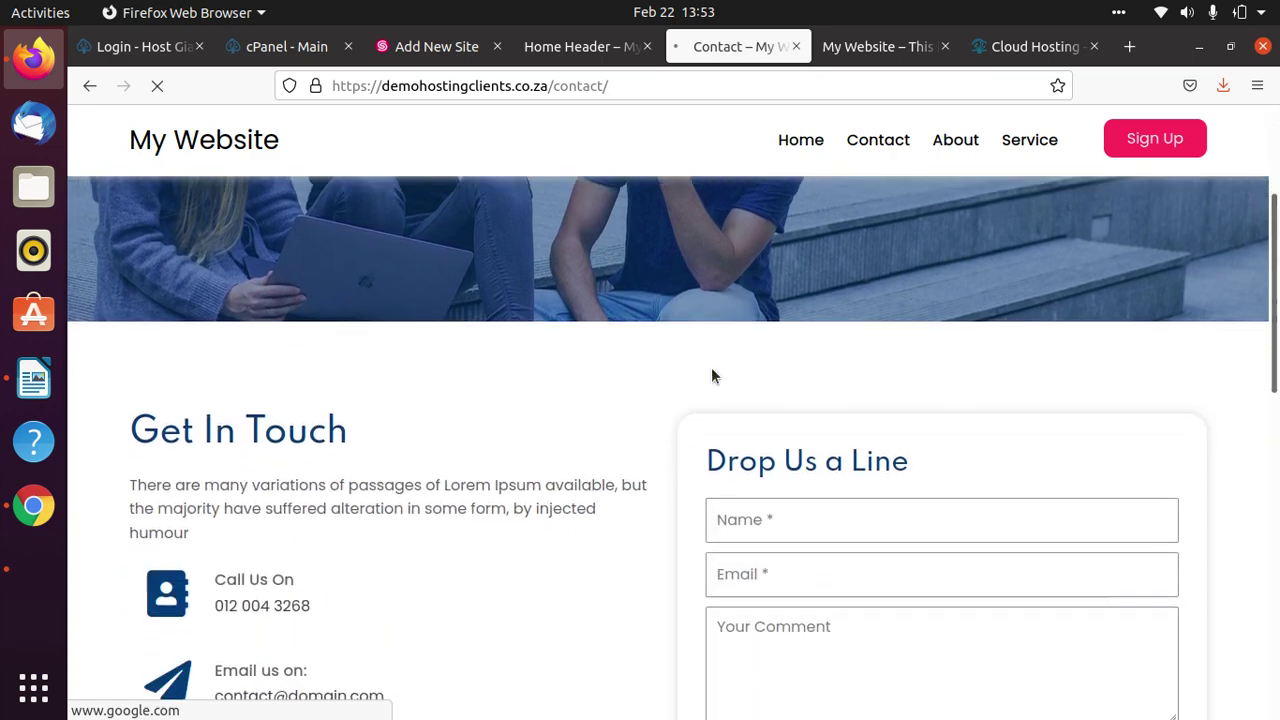
Check the contact form's Name, Email and Comment fields, then return to the header editor.
{"action": "left_click", "coordinate": [829, 440]}
{"action": "left_click", "coordinate": [823, 494]}
{"action": "left_click", "coordinate": [817, 580]}
{"action": "scroll", "coordinate": [843, 583], "scroll_direction": "down", "scroll_amount": 3}
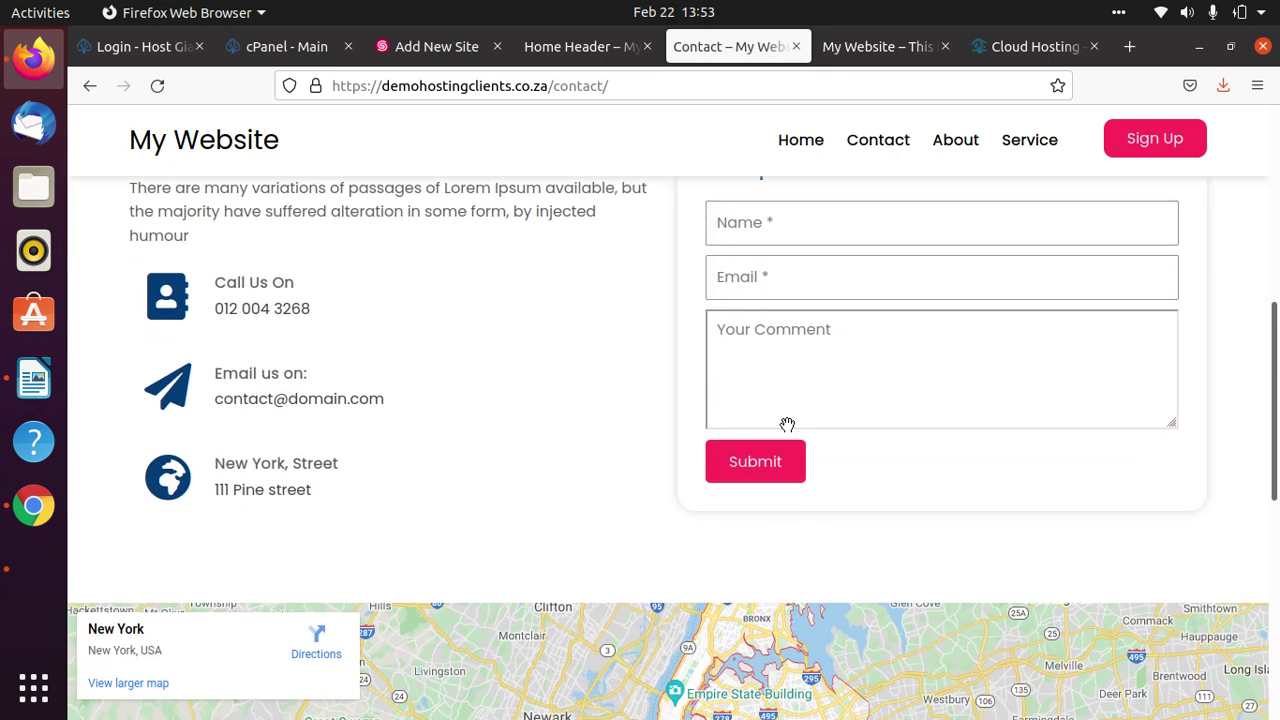
{"action": "left_click", "coordinate": [740, 463]}
{"action": "scroll", "coordinate": [906, 500], "scroll_direction": "down", "scroll_amount": 11}
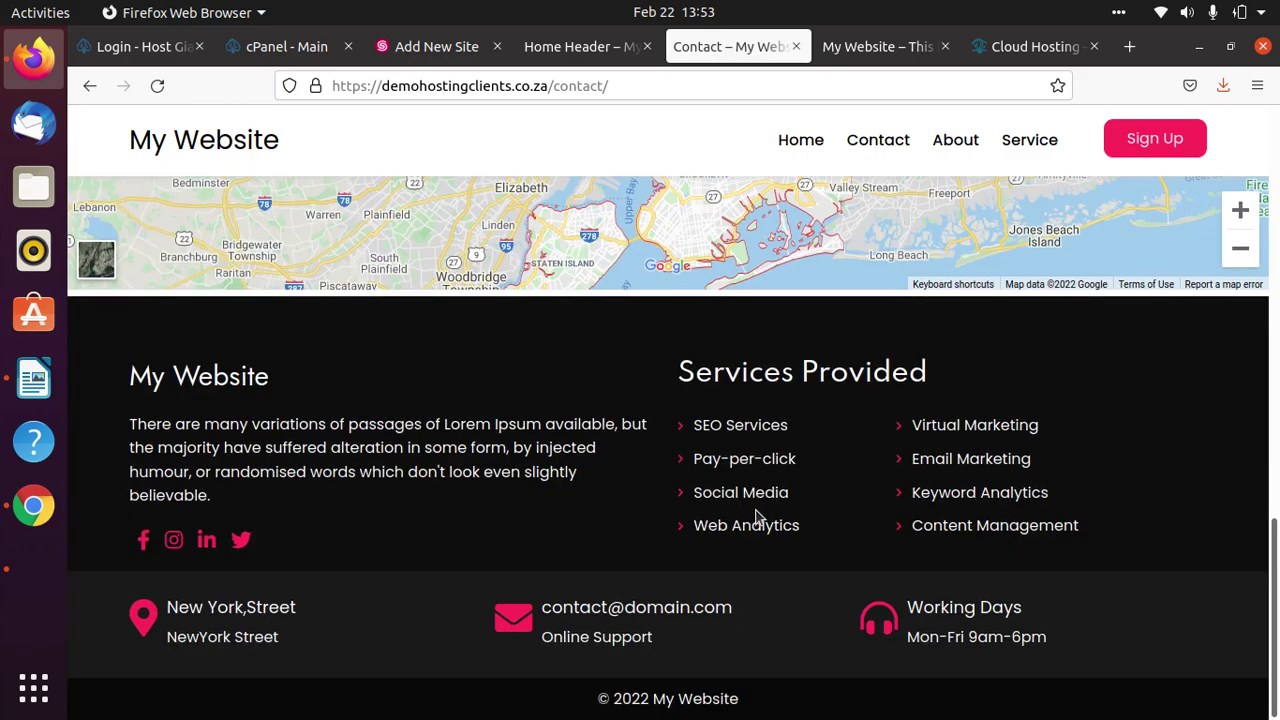
{"action": "scroll", "coordinate": [751, 523], "scroll_direction": "up", "scroll_amount": 11}
{"action": "left_click", "coordinate": [757, 497]}
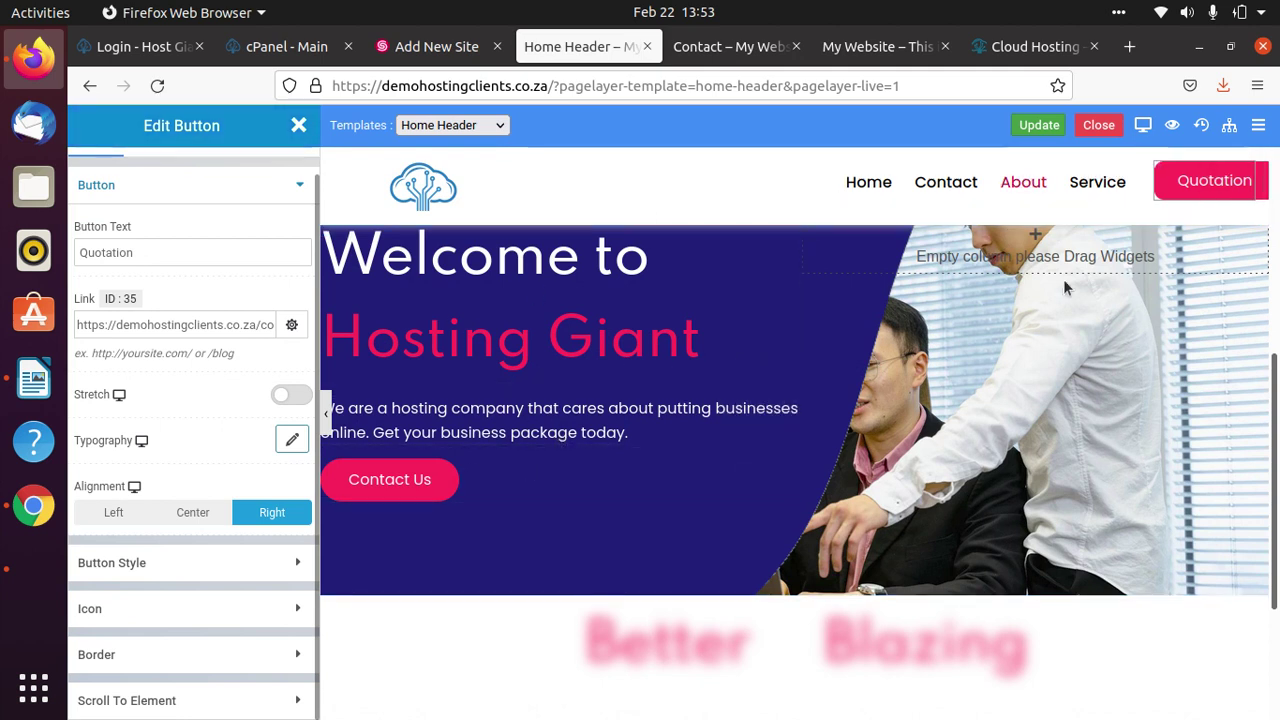
Browse the template list, dismiss it, and close the header template editor.
{"action": "left_click", "coordinate": [491, 124]}
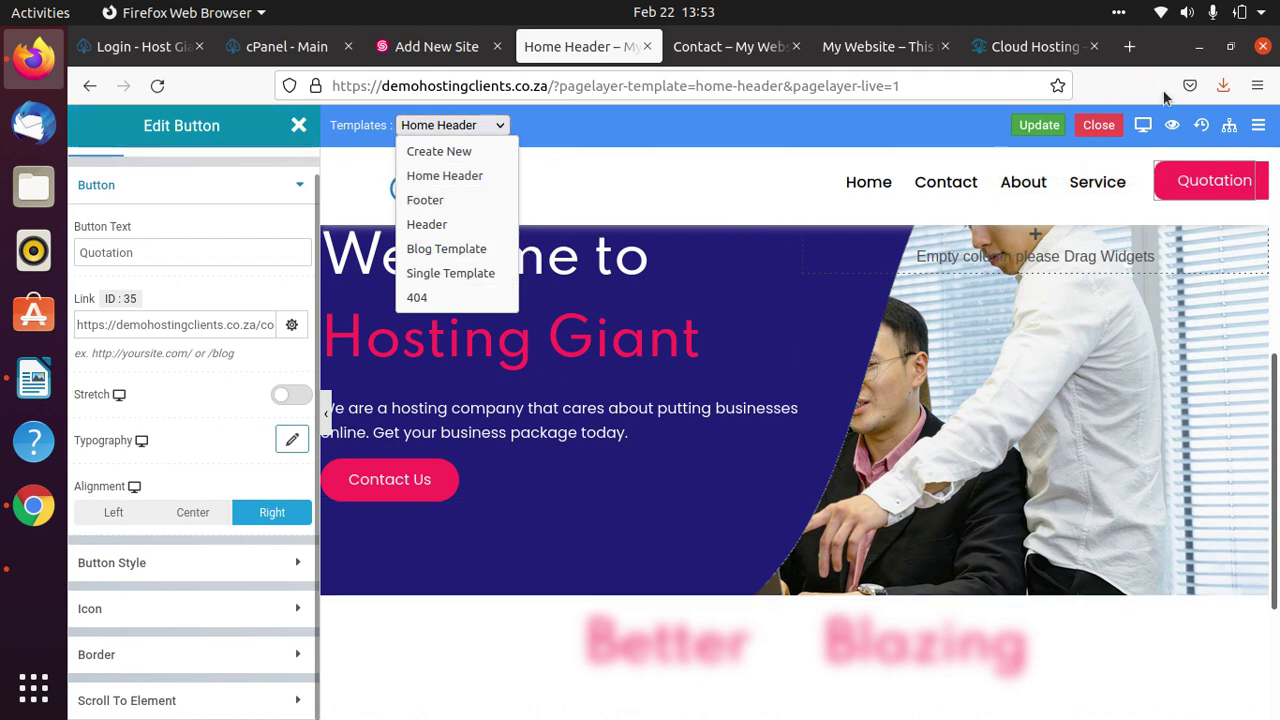
{"action": "left_click", "coordinate": [1102, 127]}
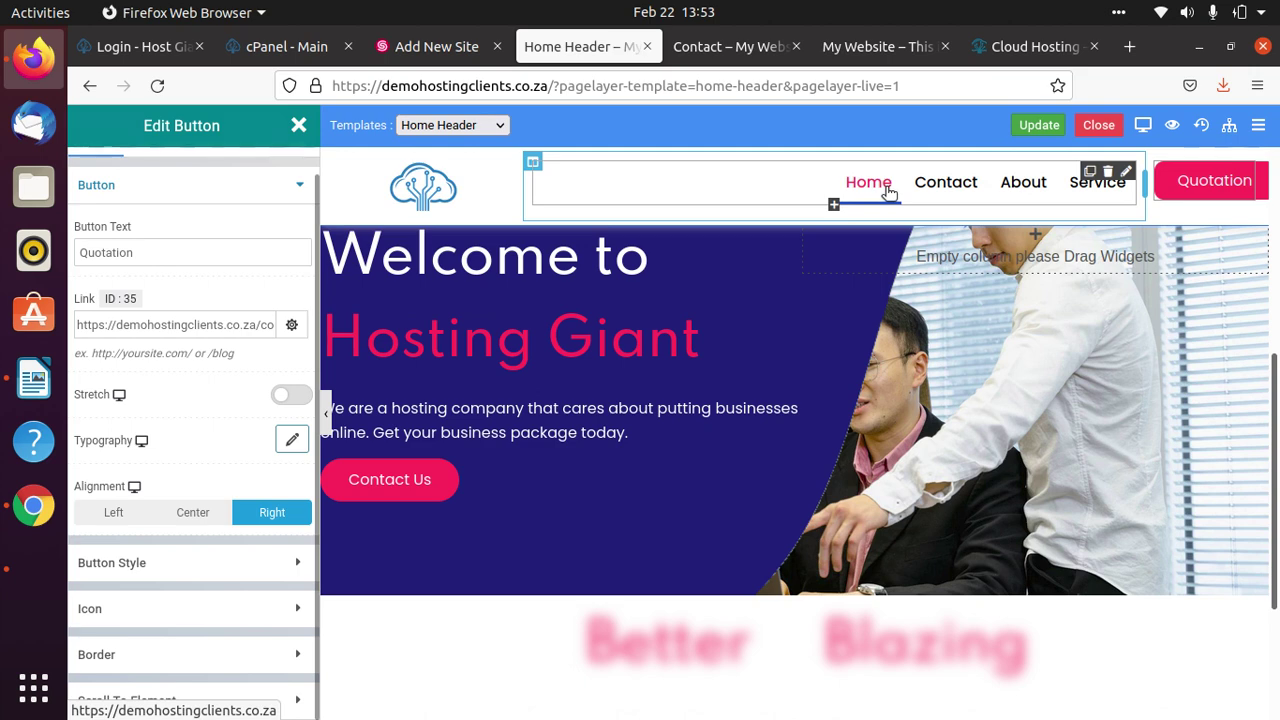
{"action": "left_click", "coordinate": [1098, 125]}
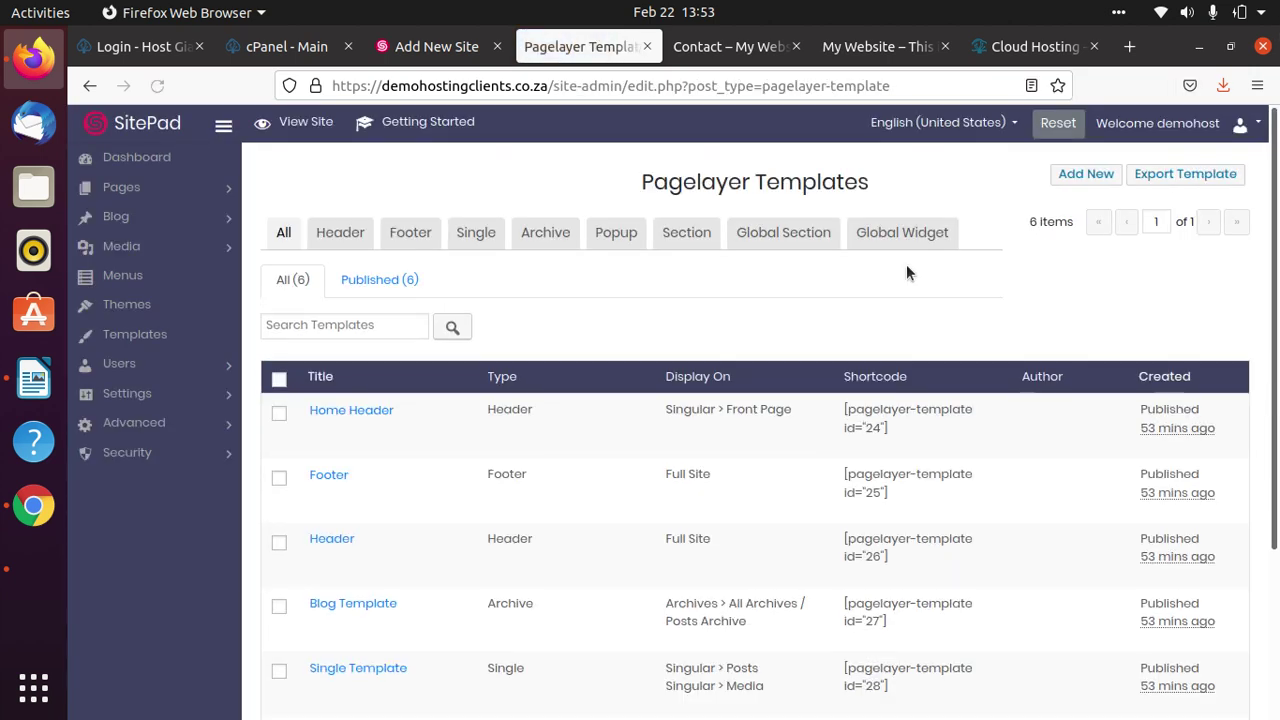
Open the Home page for editing from Pages > All Pages.
{"action": "left_click", "coordinate": [121, 187]}
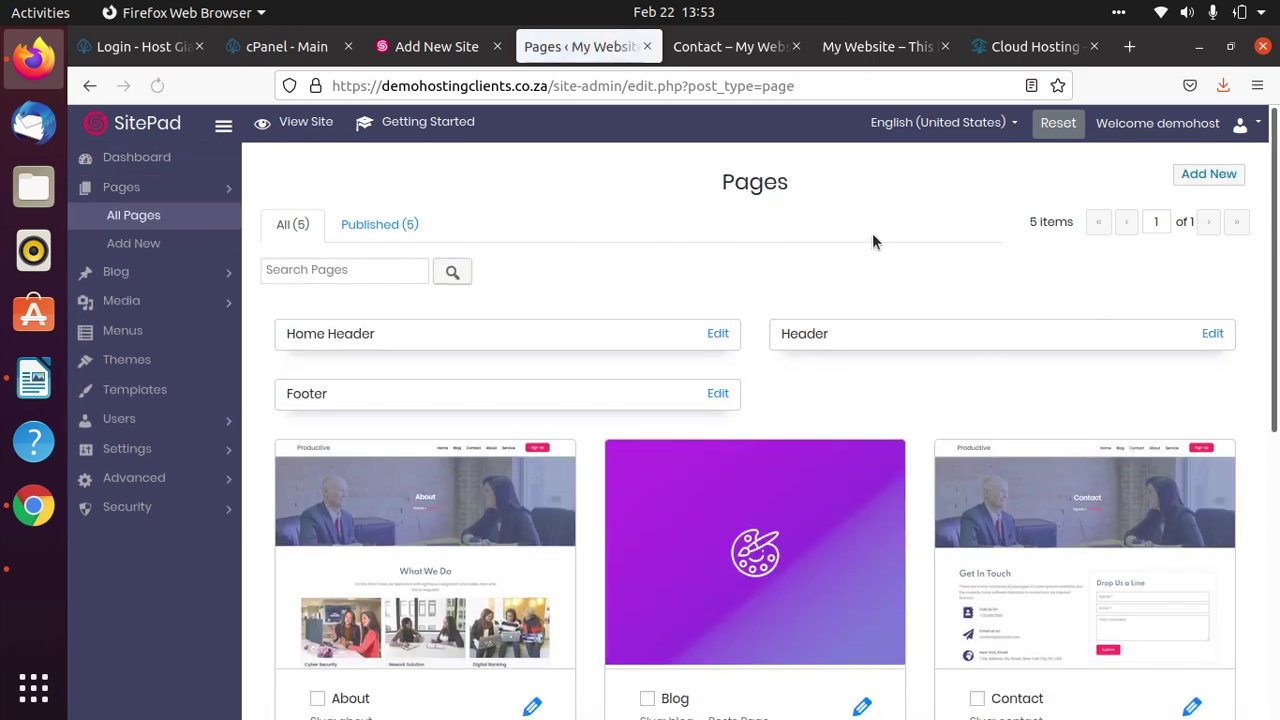
{"action": "scroll", "coordinate": [843, 337], "scroll_direction": "down", "scroll_amount": 5}
{"action": "mouse_move", "coordinate": [303, 508]}
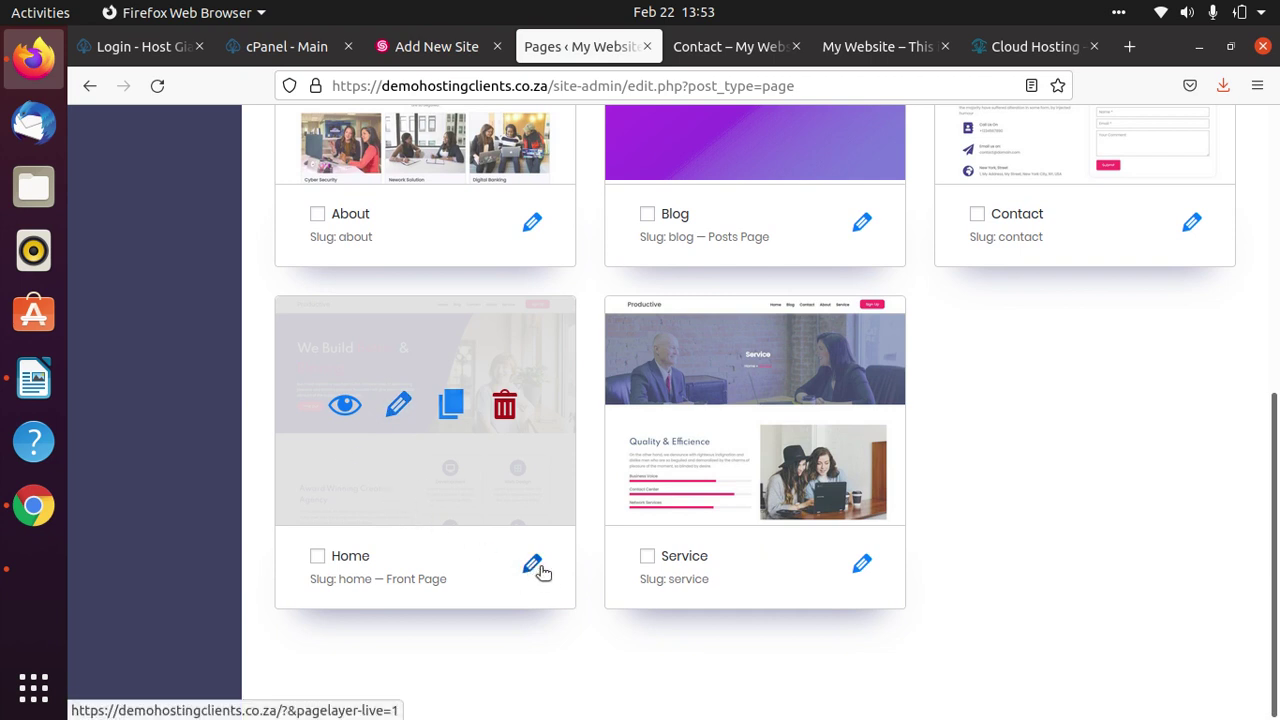
{"action": "left_click", "coordinate": [533, 568]}
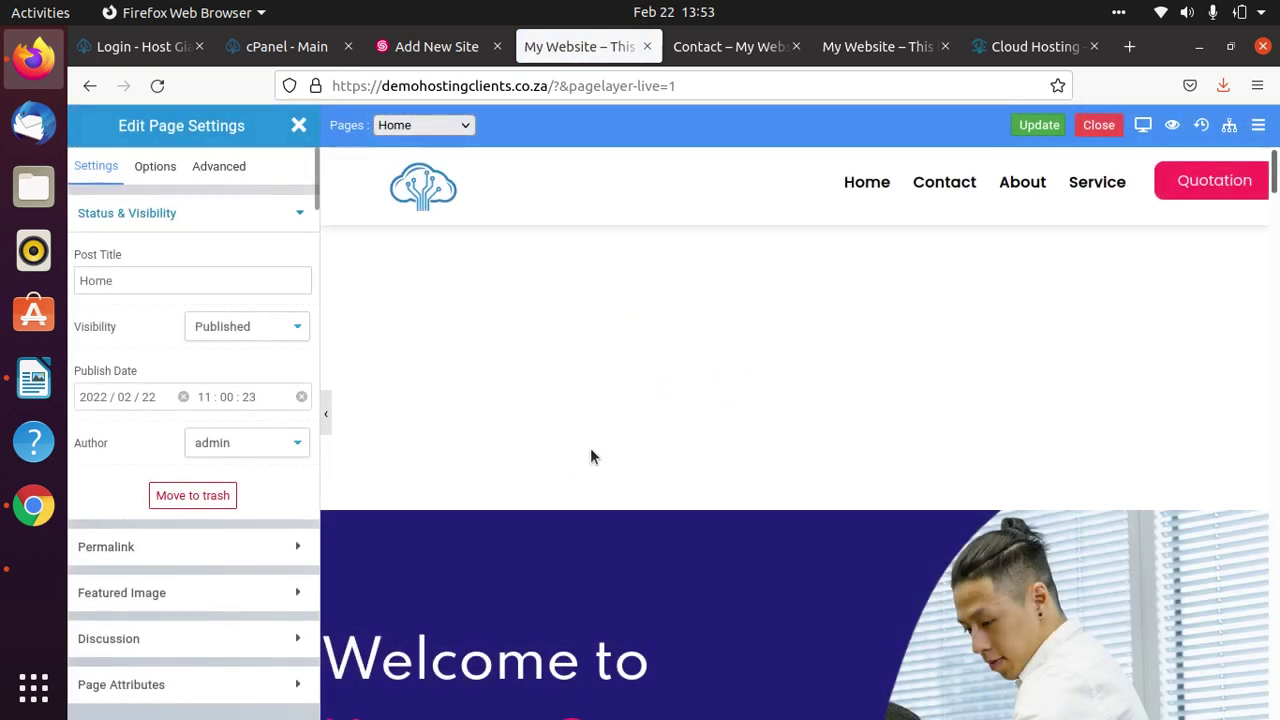
Replace 'Award' with 'Best' at the start of the Home page's agency heading.
{"action": "scroll", "coordinate": [590, 450], "scroll_direction": "down", "scroll_amount": 5}
{"action": "scroll", "coordinate": [590, 455], "scroll_direction": "down", "scroll_amount": 3}
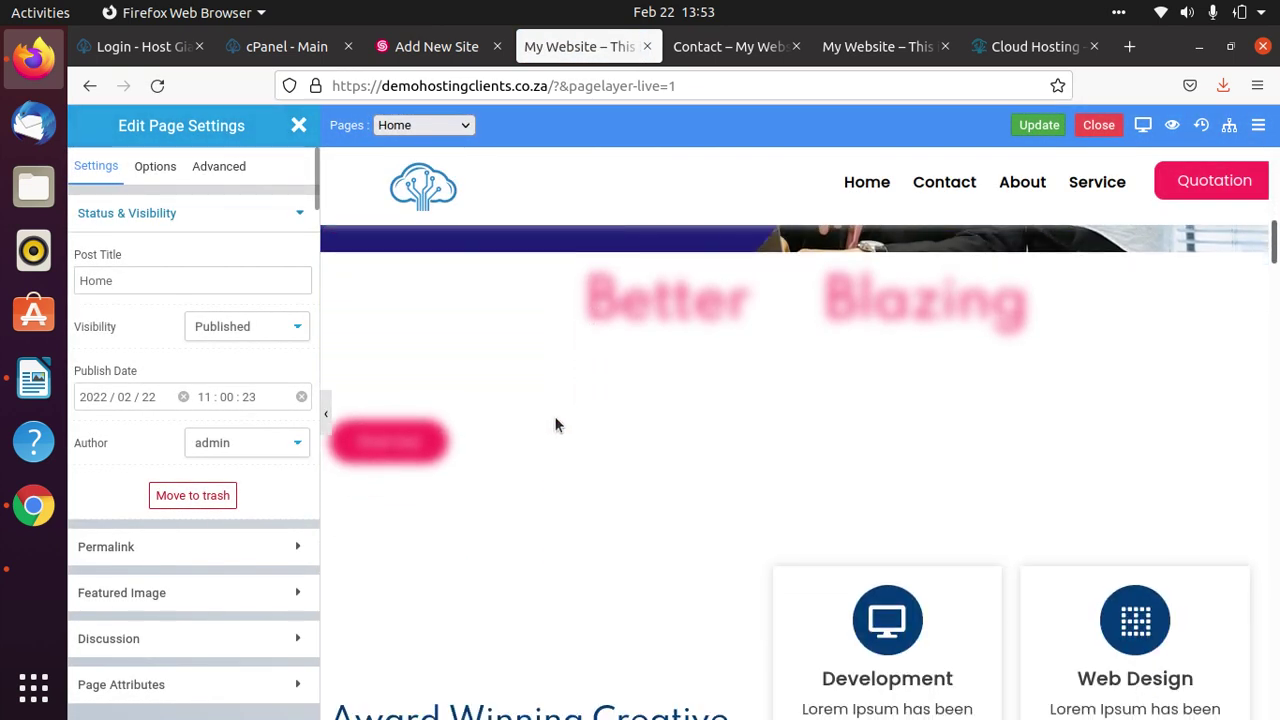
{"action": "scroll", "coordinate": [552, 424], "scroll_direction": "down", "scroll_amount": 2}
{"action": "scroll", "coordinate": [550, 420], "scroll_direction": "down", "scroll_amount": 4}
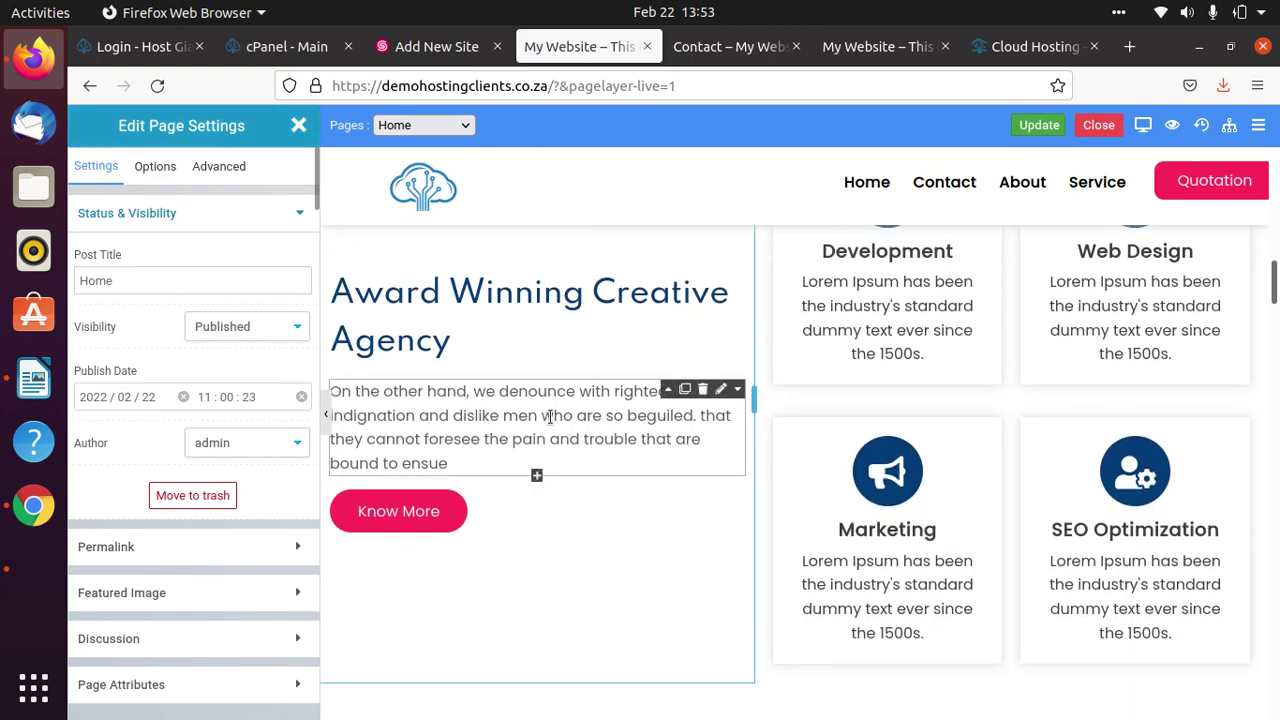
{"action": "scroll", "coordinate": [550, 416], "scroll_direction": "up", "scroll_amount": 5}
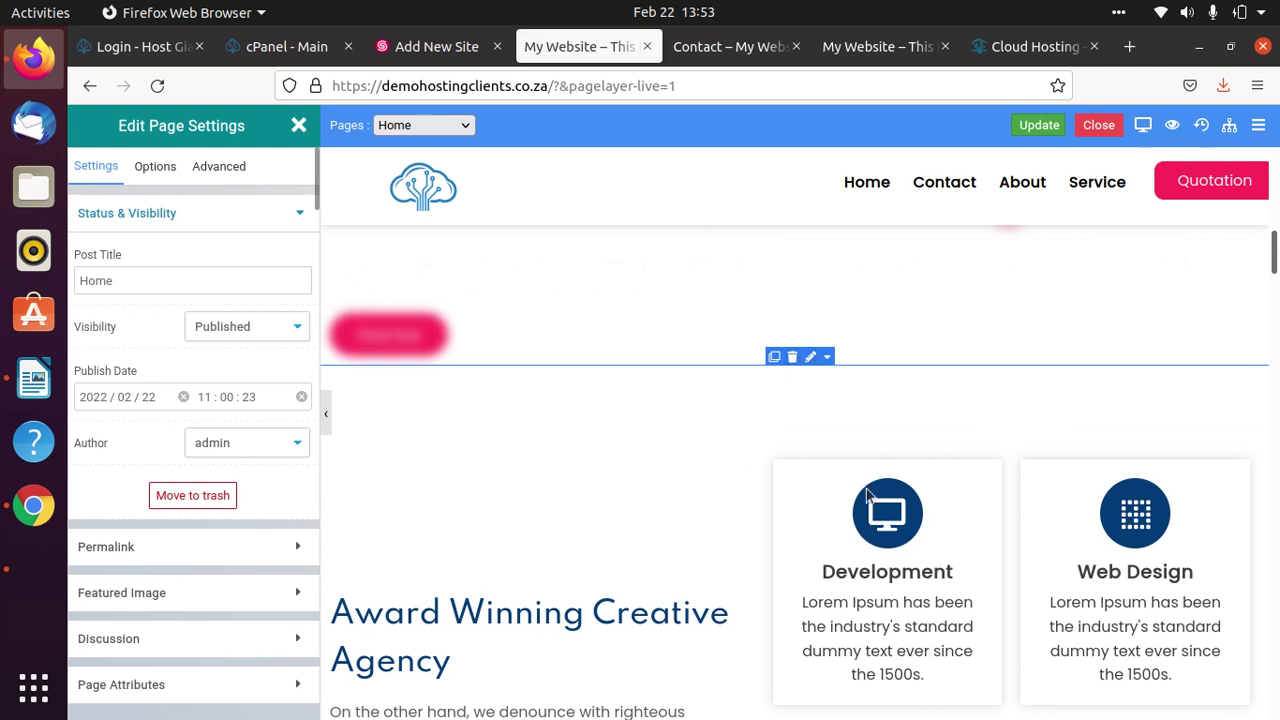
{"action": "scroll", "coordinate": [814, 500], "scroll_direction": "down", "scroll_amount": 4}
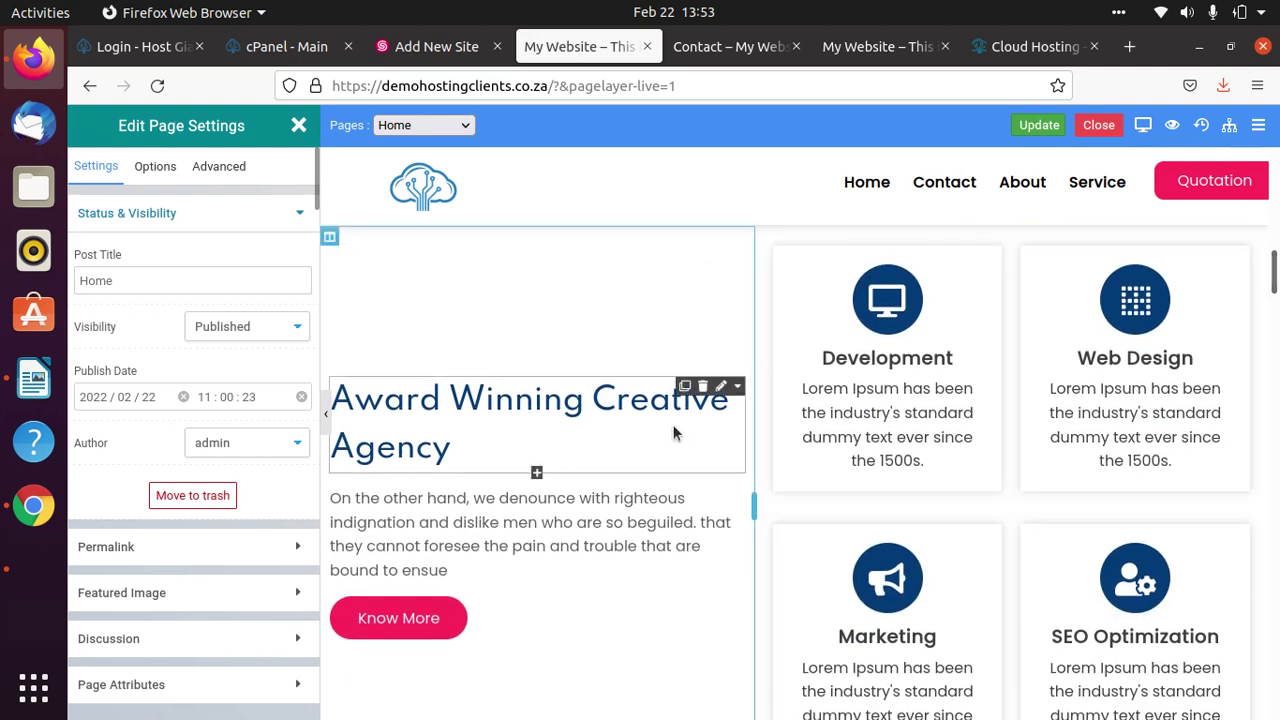
{"action": "left_click", "coordinate": [722, 392]}
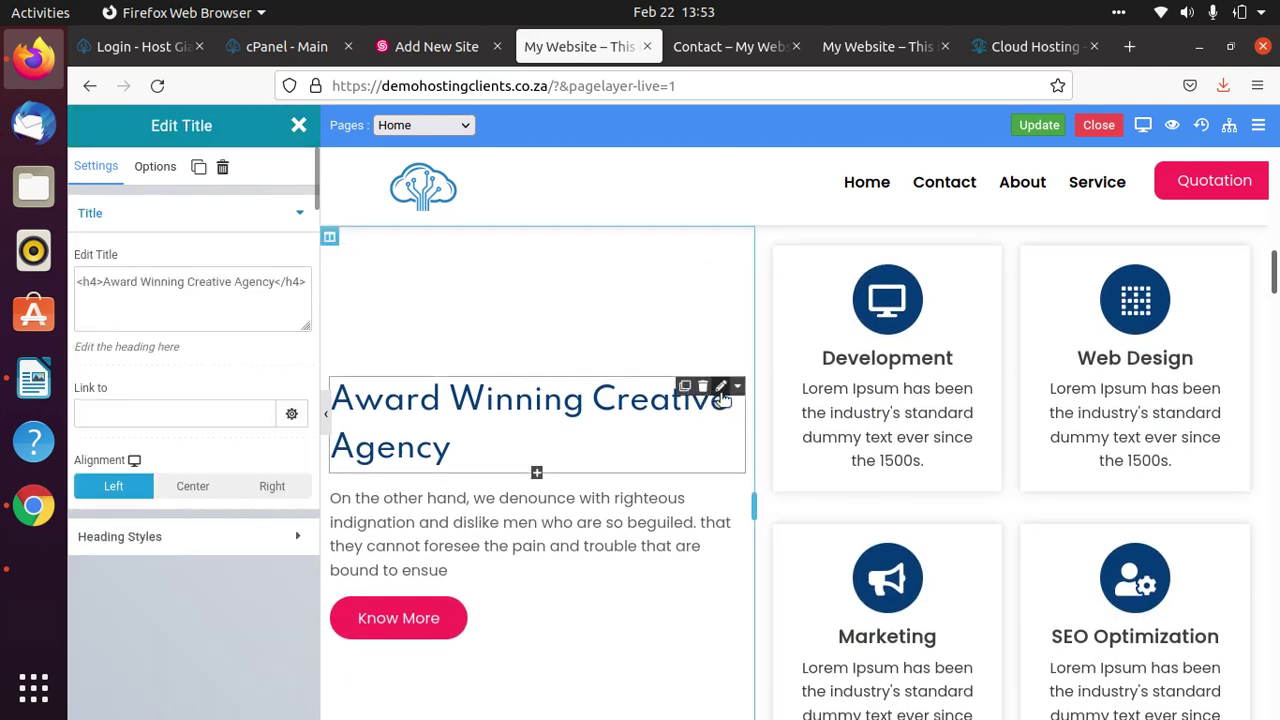
{"action": "left_click", "coordinate": [441, 400]}
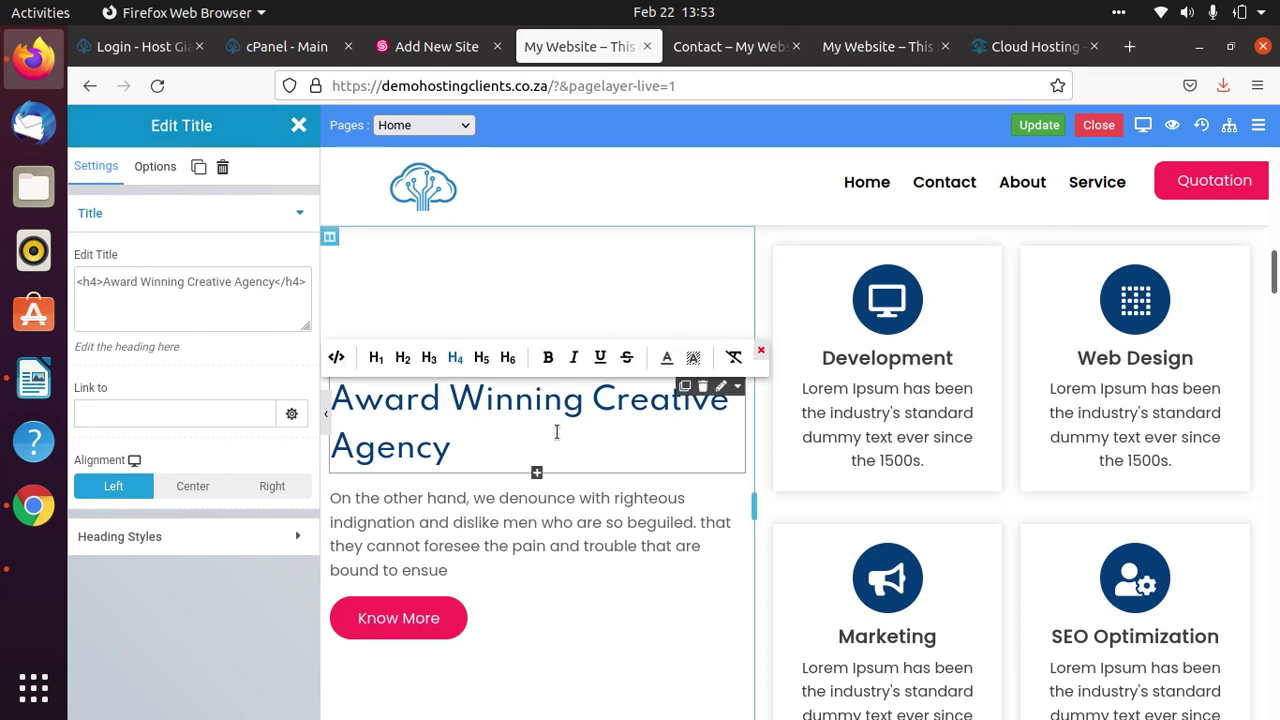
{"action": "key", "text": "BackSpace"}
{"action": "key", "text": "BackSpace"}
{"action": "key", "text": "BackSpace"}
{"action": "key", "text": "BackSpace"}
{"action": "key", "text": "BackSpace"}
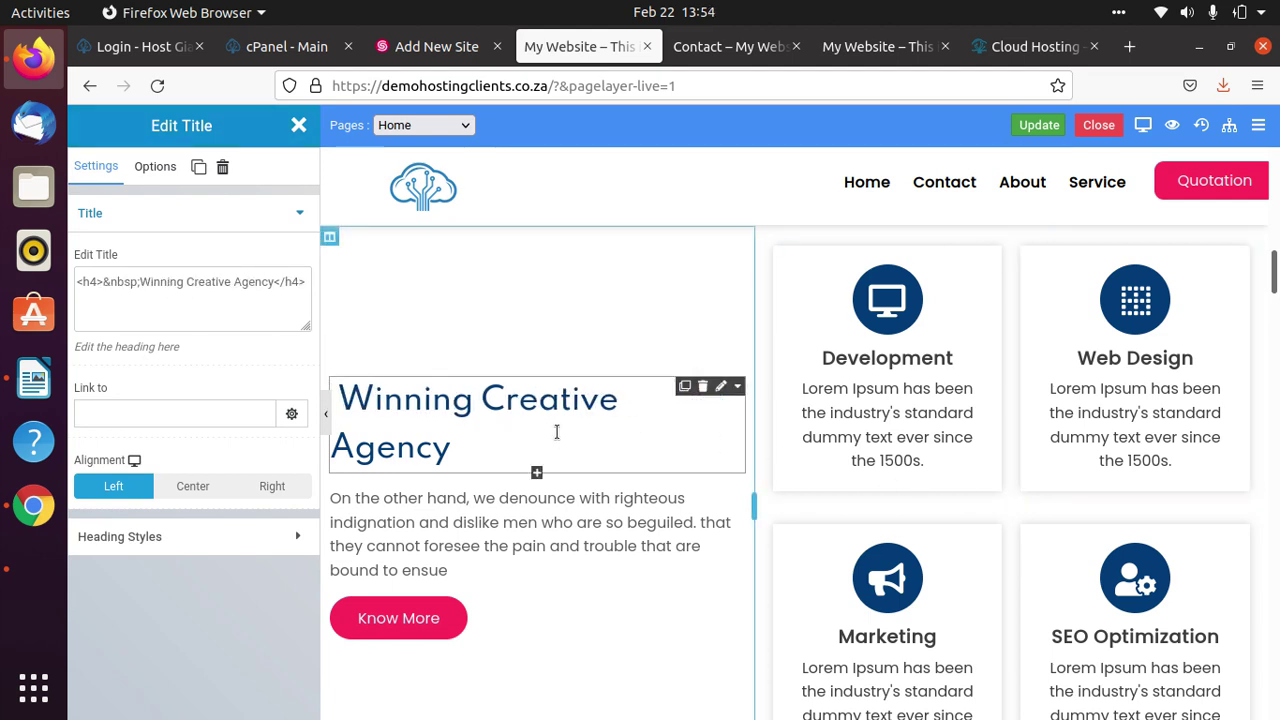
{"action": "type", "text": "Best"}
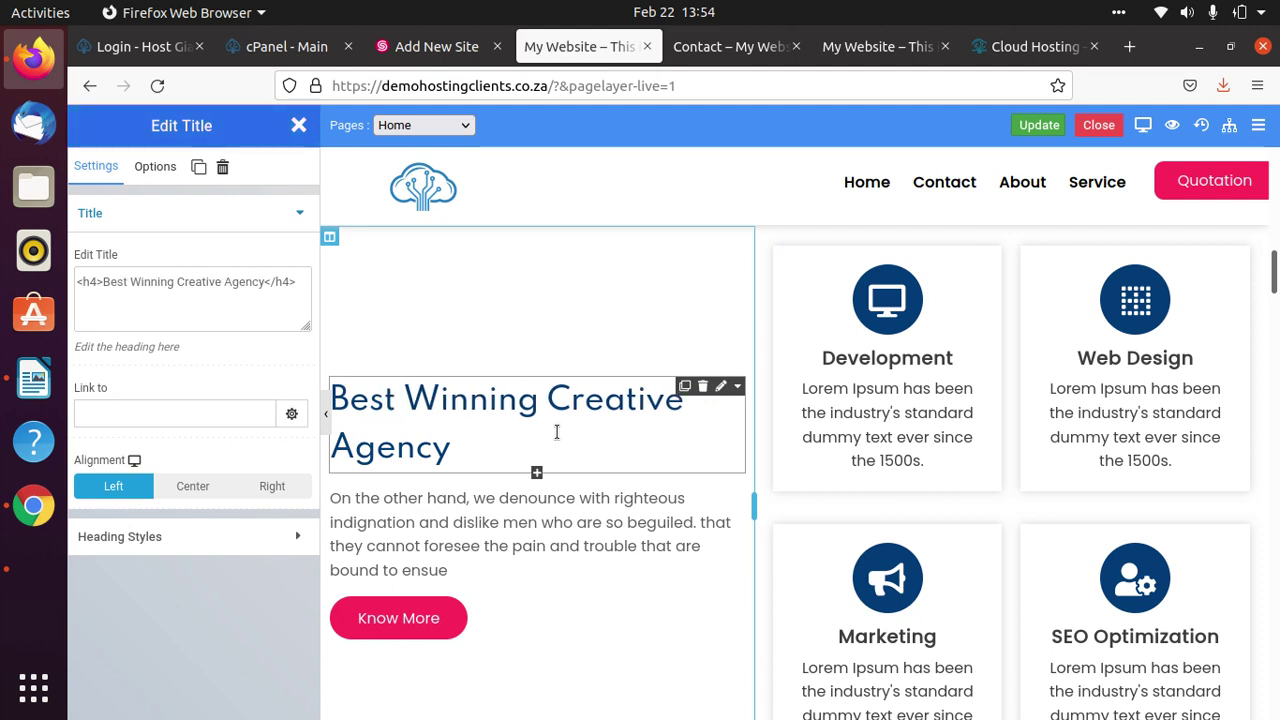
Append 'in South Africa' to the heading, save the page, and open the Development card's settings.
{"action": "left_click", "coordinate": [557, 432]}
{"action": "type", "text": "in South A"}
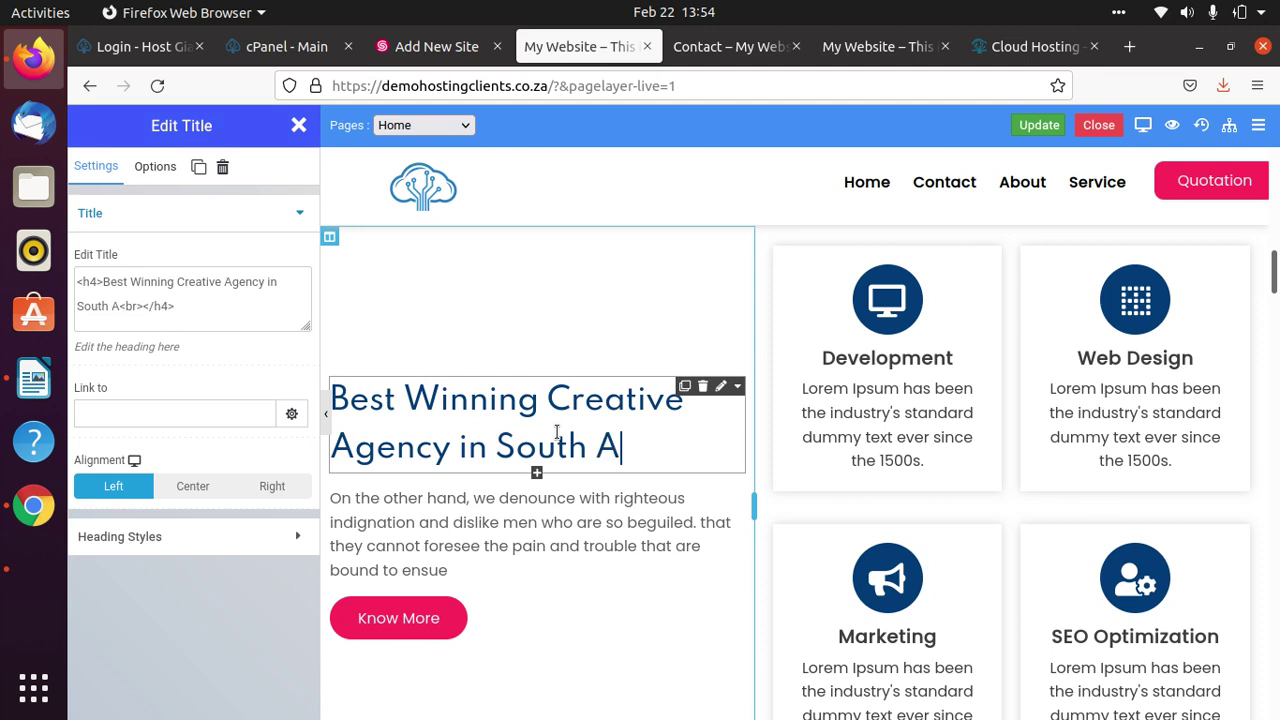
{"action": "type", "text": "frica"}
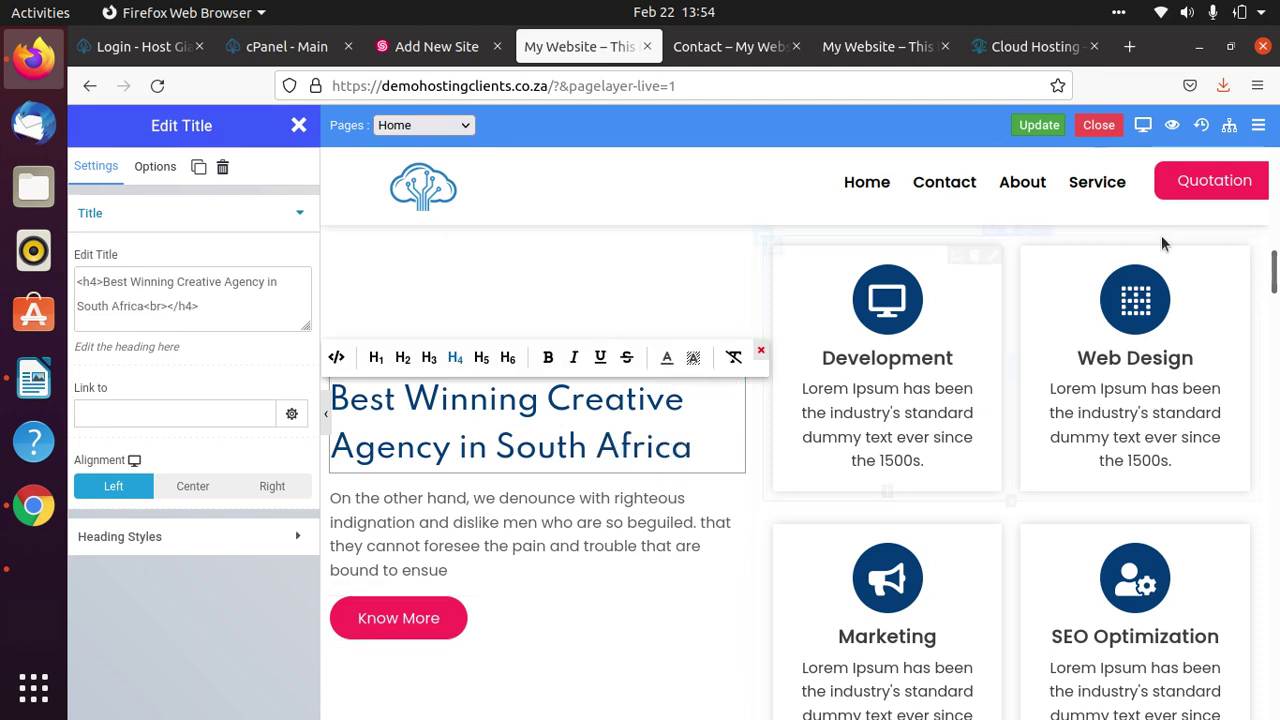
{"action": "left_click", "coordinate": [1039, 125]}
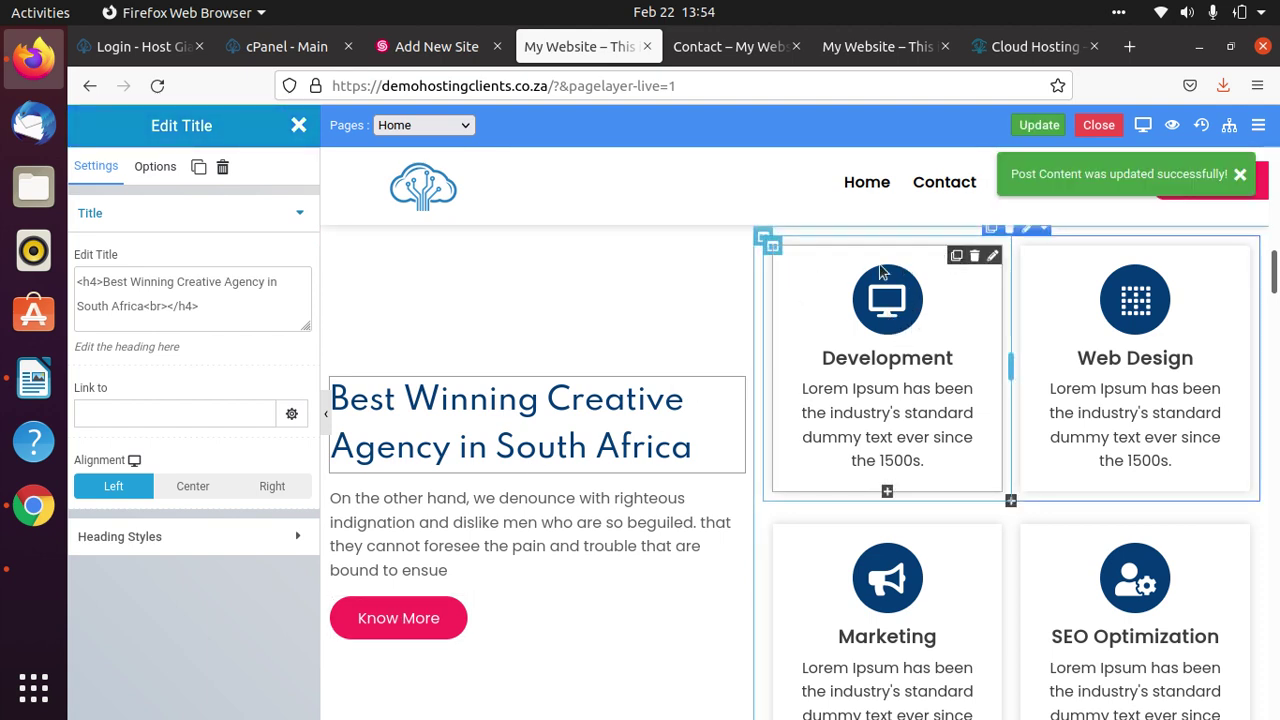
{"action": "left_click", "coordinate": [992, 257]}
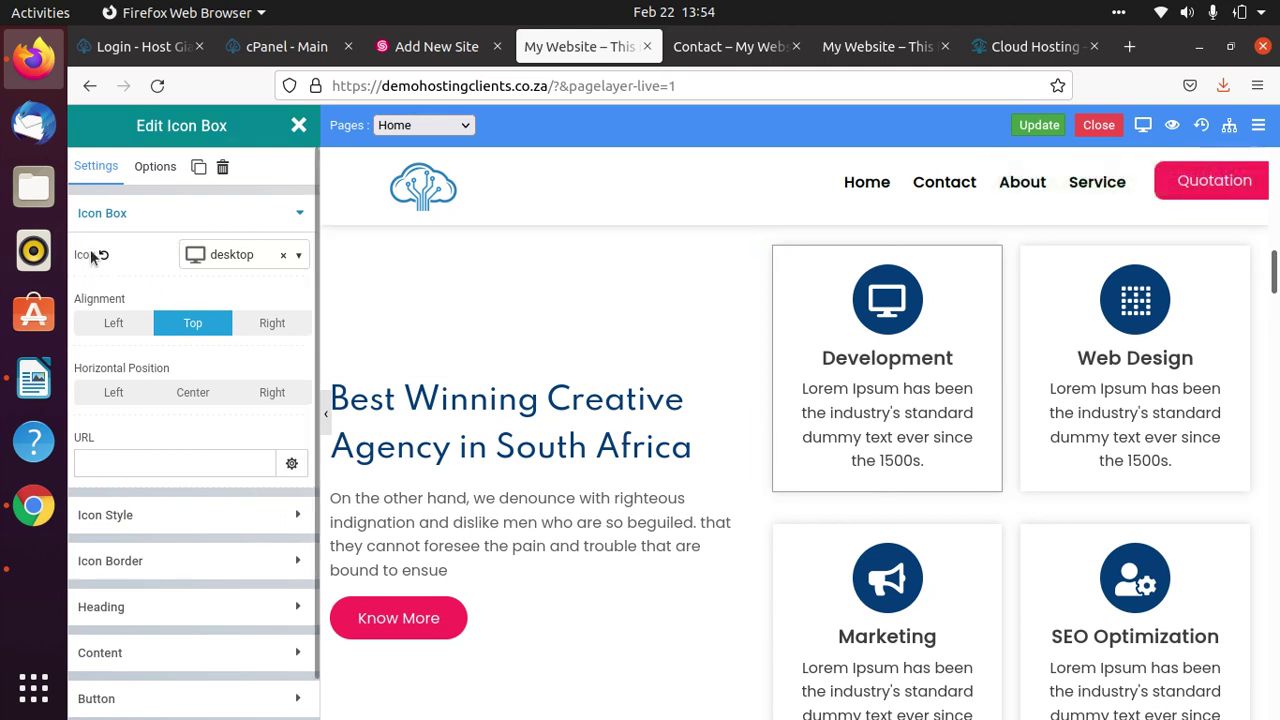
Search the icons for 'lap' and set the Development card's icon to laptop-code.
{"action": "left_click", "coordinate": [302, 260]}
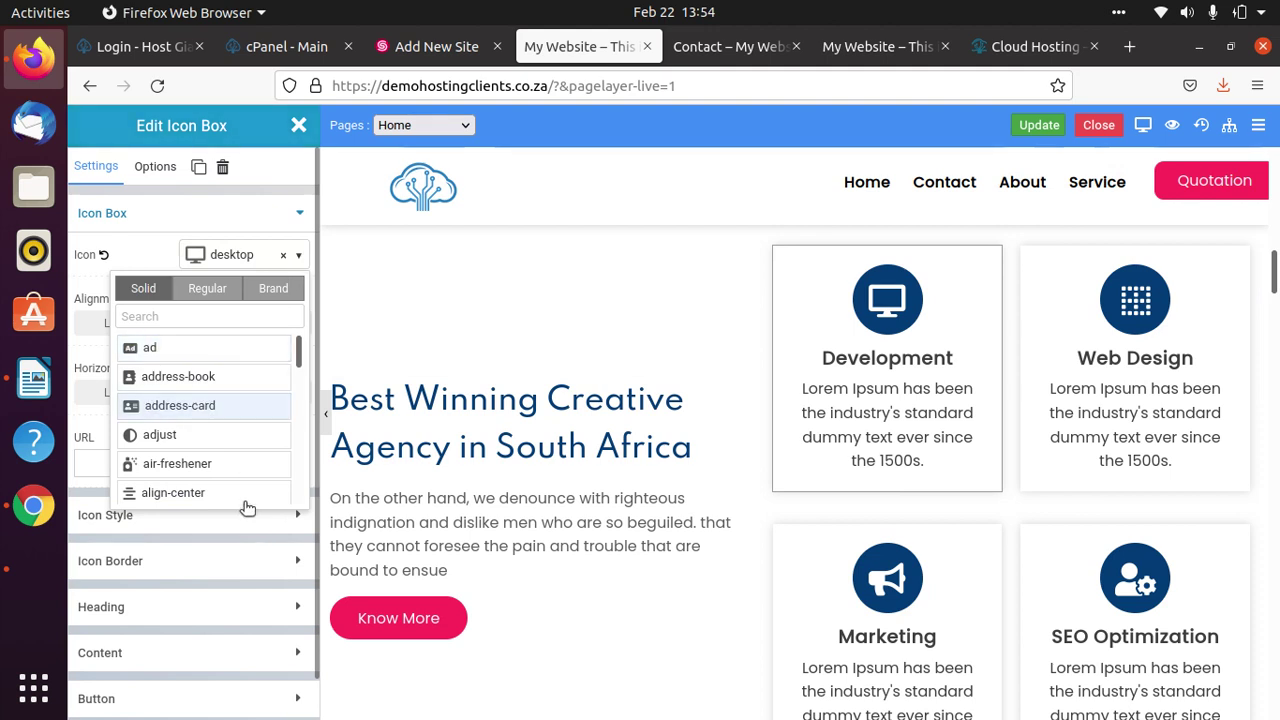
{"action": "scroll", "coordinate": [240, 502], "scroll_direction": "down", "scroll_amount": 1}
{"action": "left_click", "coordinate": [237, 273]}
{"action": "type", "text": "lap"}
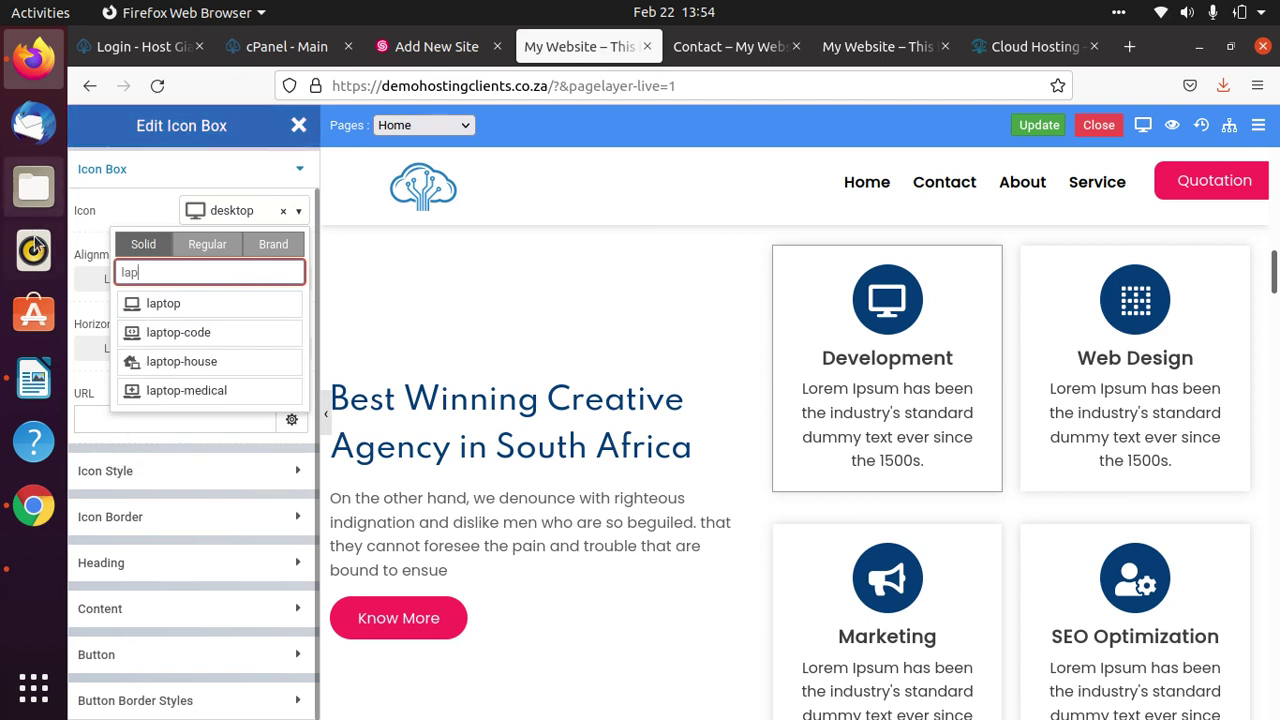
{"action": "left_click", "coordinate": [158, 336]}
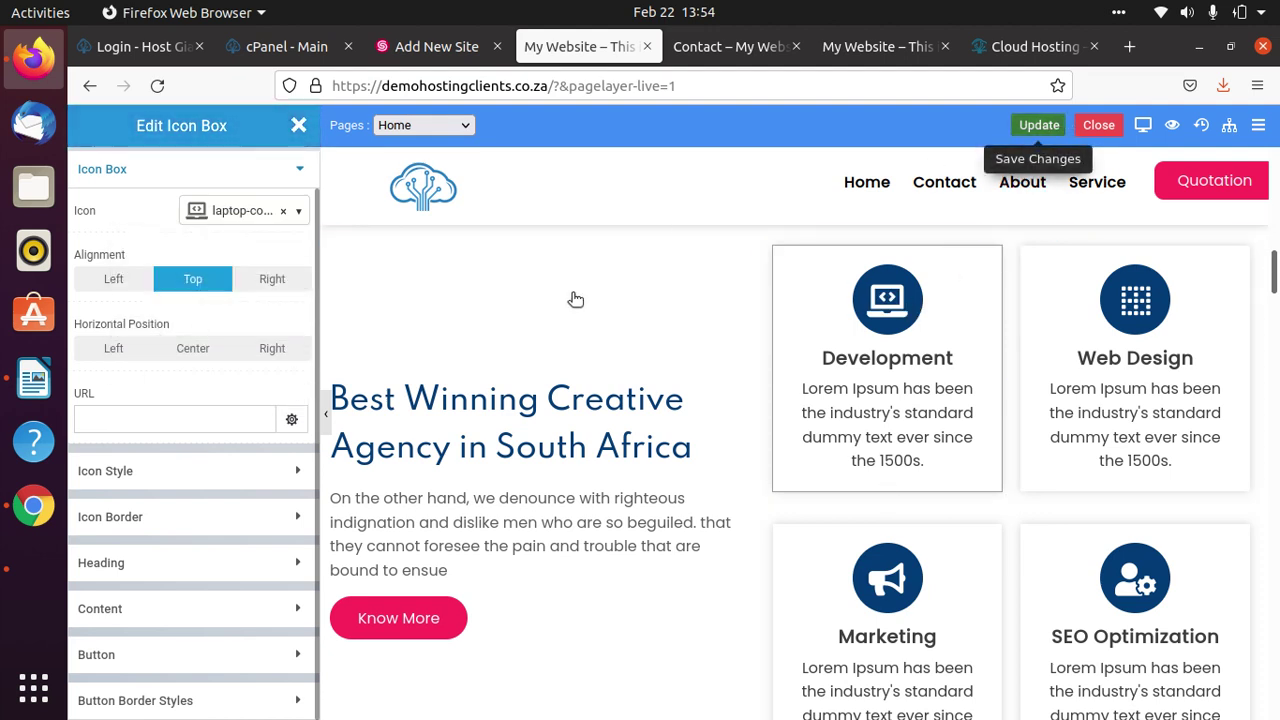
{"action": "scroll", "coordinate": [590, 554], "scroll_direction": "down", "scroll_amount": 5}
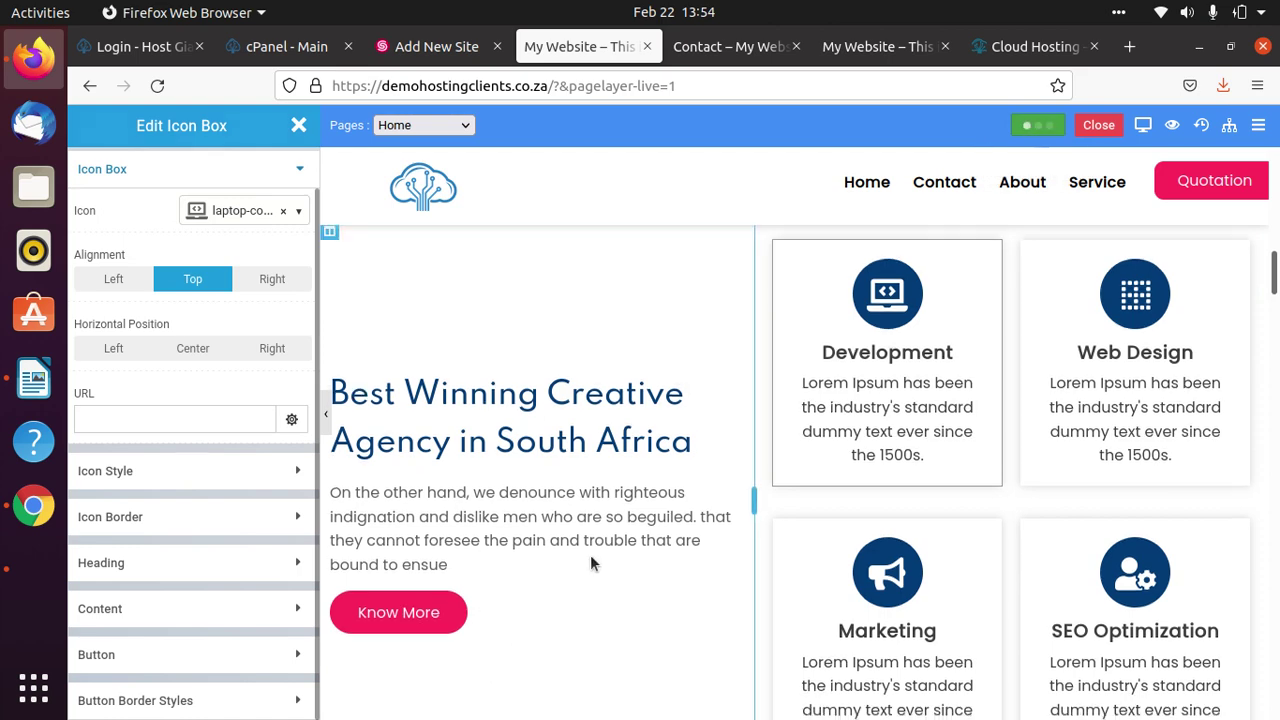
{"action": "scroll", "coordinate": [588, 552], "scroll_direction": "up", "scroll_amount": 3}
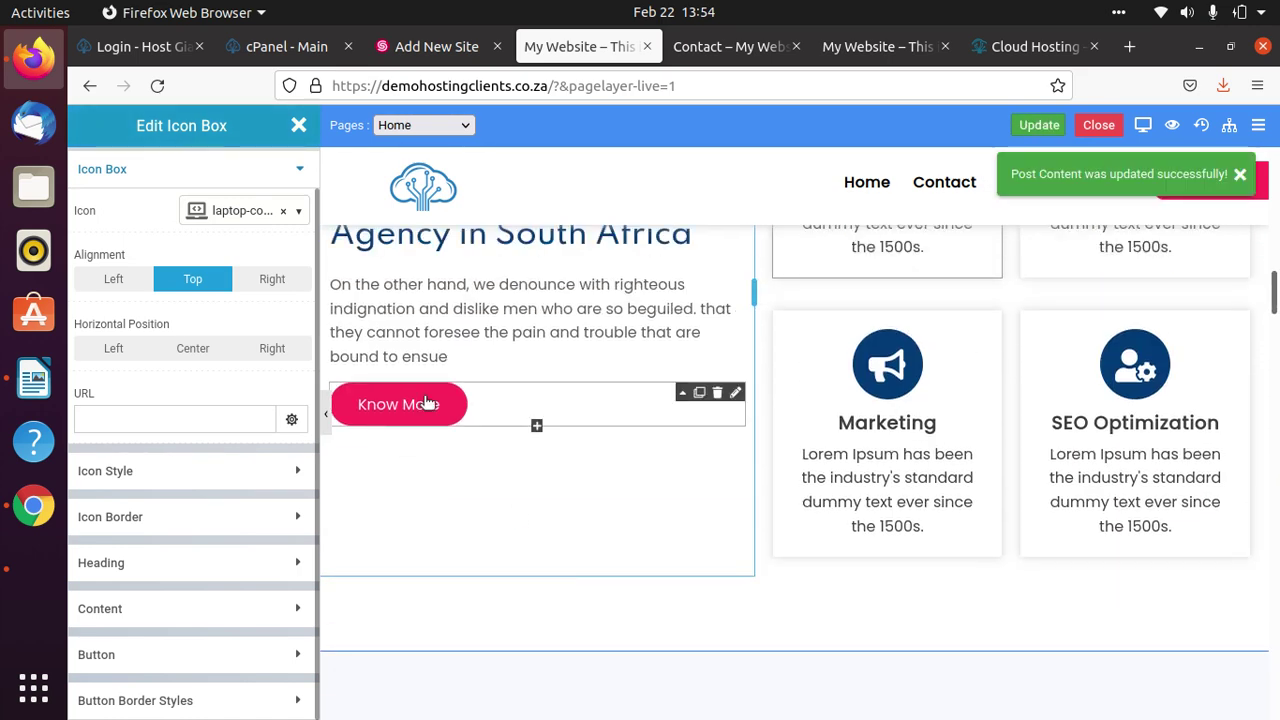
Link the Know More button to the About page, save, and switch to the live site tab.
{"action": "left_click", "coordinate": [693, 412]}
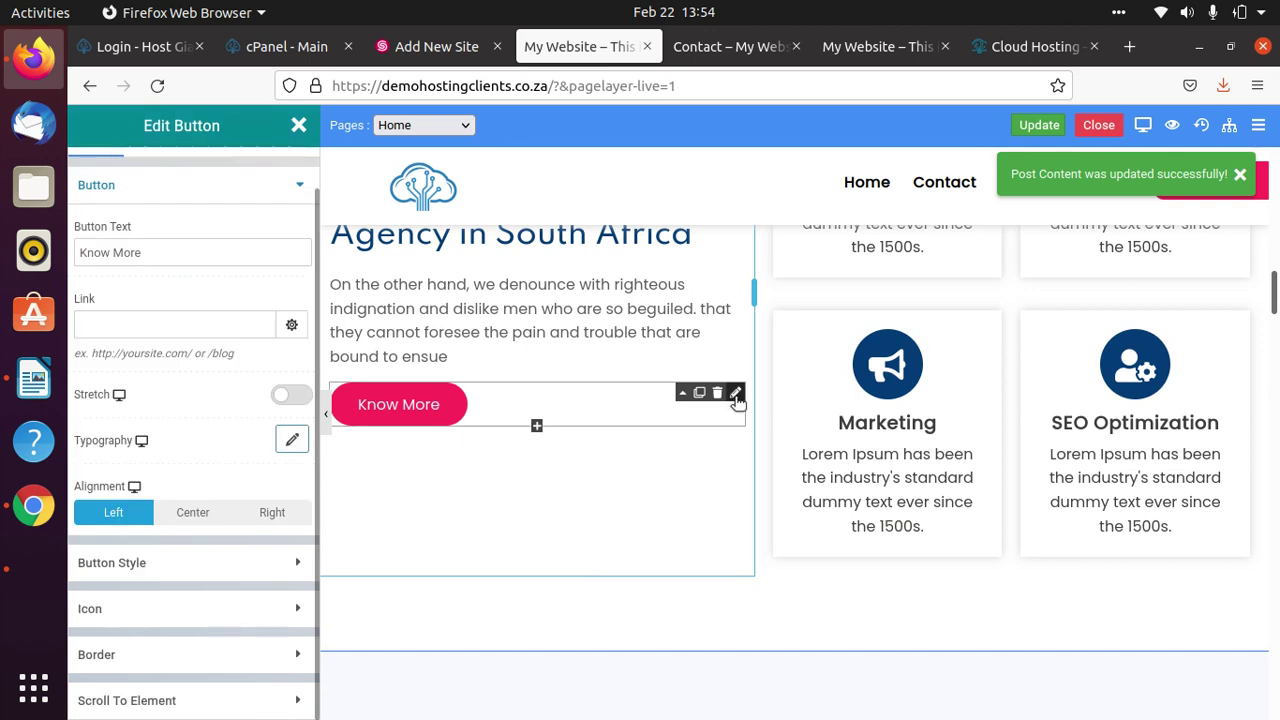
{"action": "left_click", "coordinate": [178, 253]}
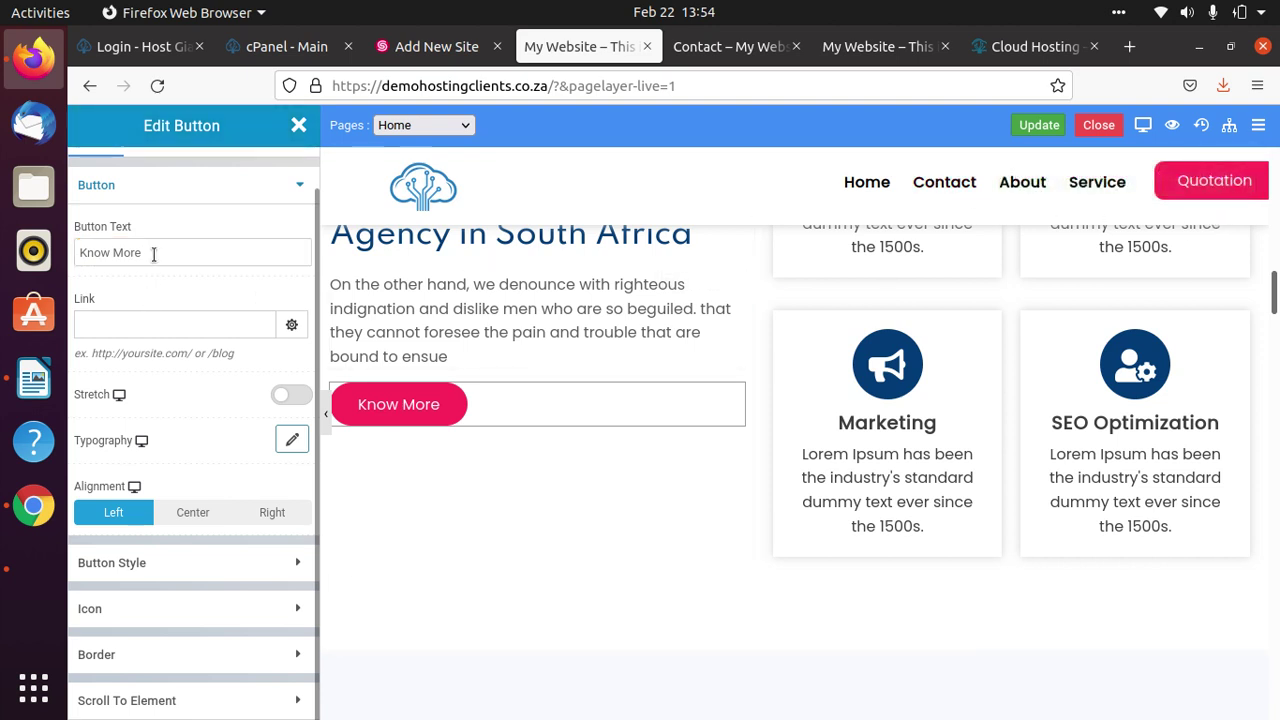
{"action": "left_click", "coordinate": [209, 325]}
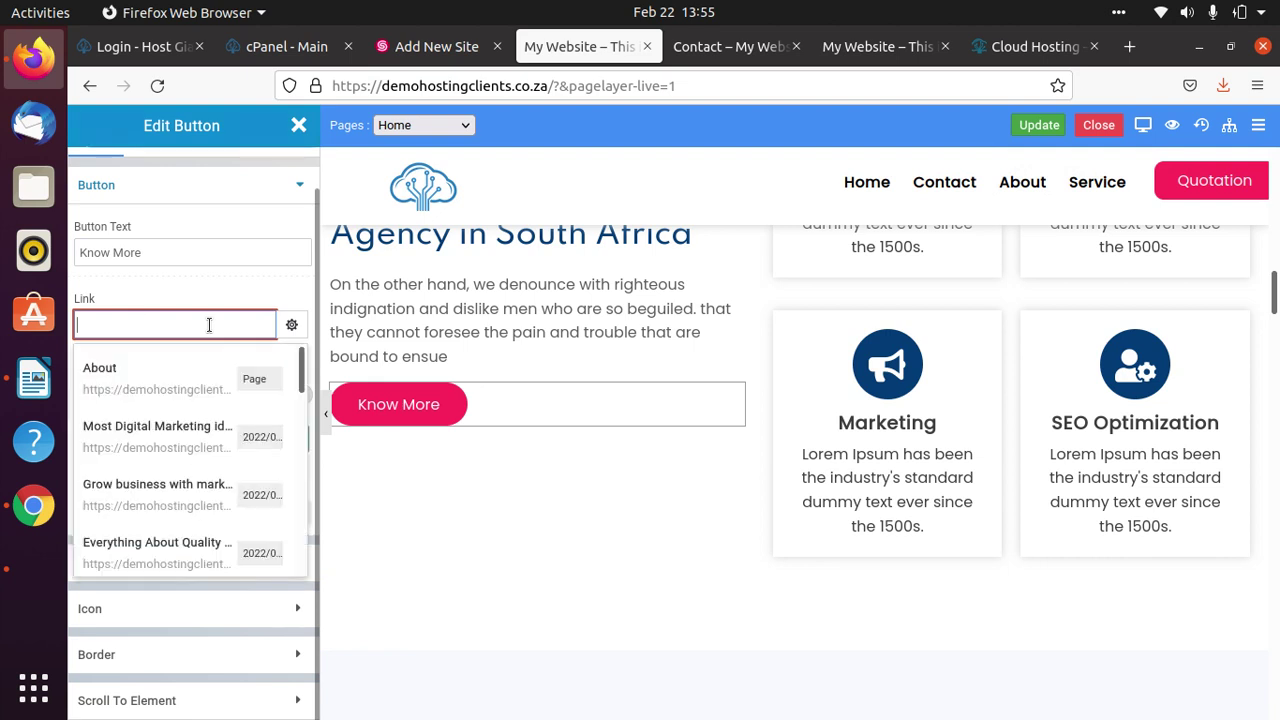
{"action": "left_click", "coordinate": [155, 387]}
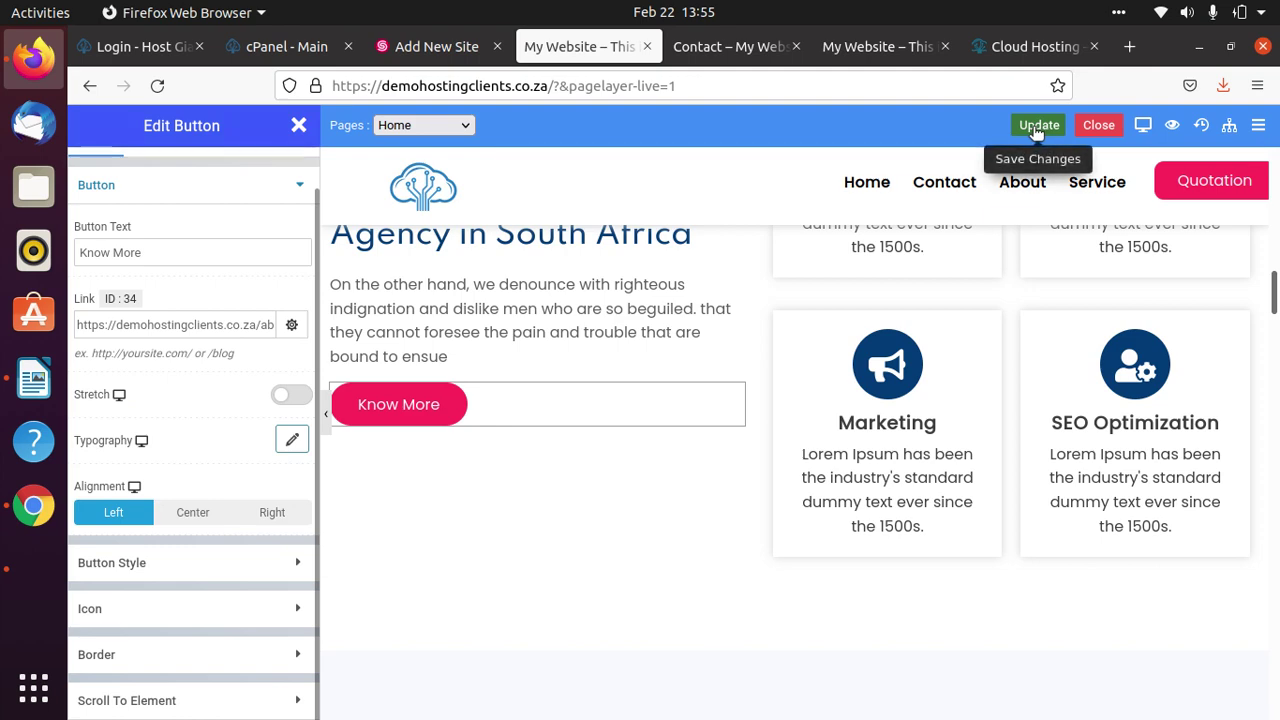
{"action": "left_click", "coordinate": [1037, 127]}
{"action": "left_click", "coordinate": [728, 47]}
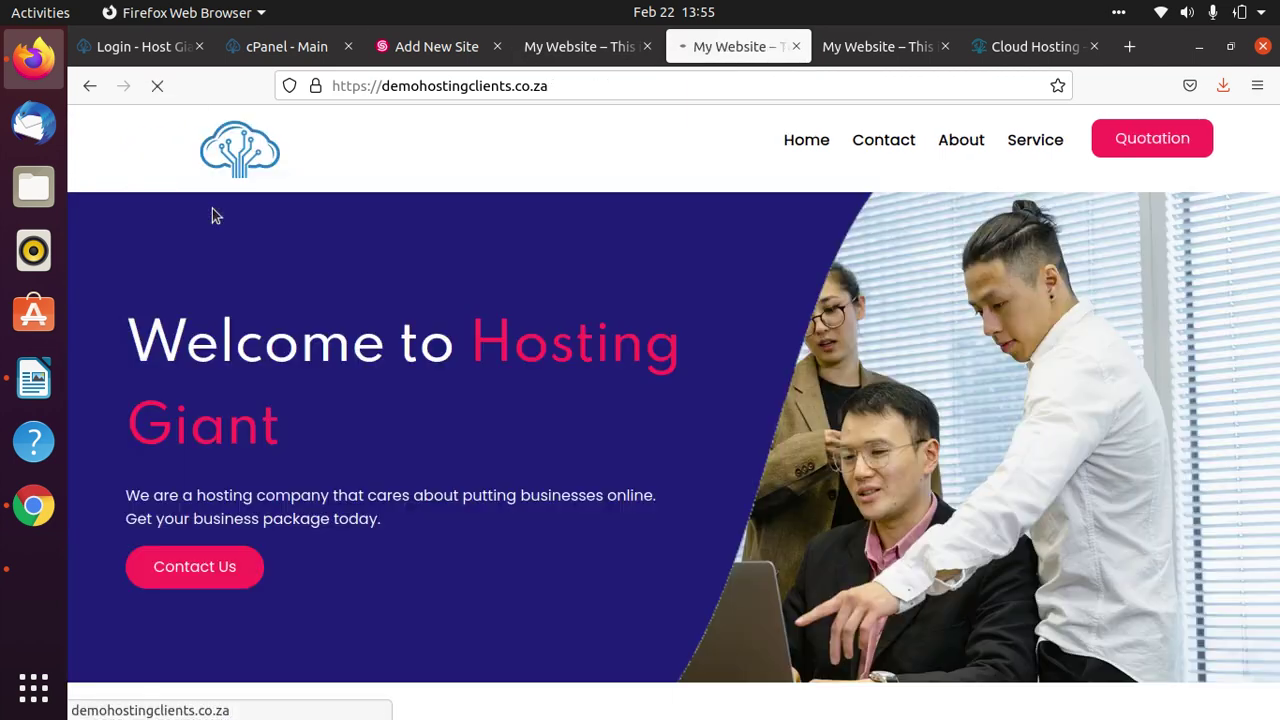
Select the 'Best Winning Creative Agency' heading and 'Development' text on the live home page.
{"action": "scroll", "coordinate": [950, 330], "scroll_direction": "down", "scroll_amount": 5}
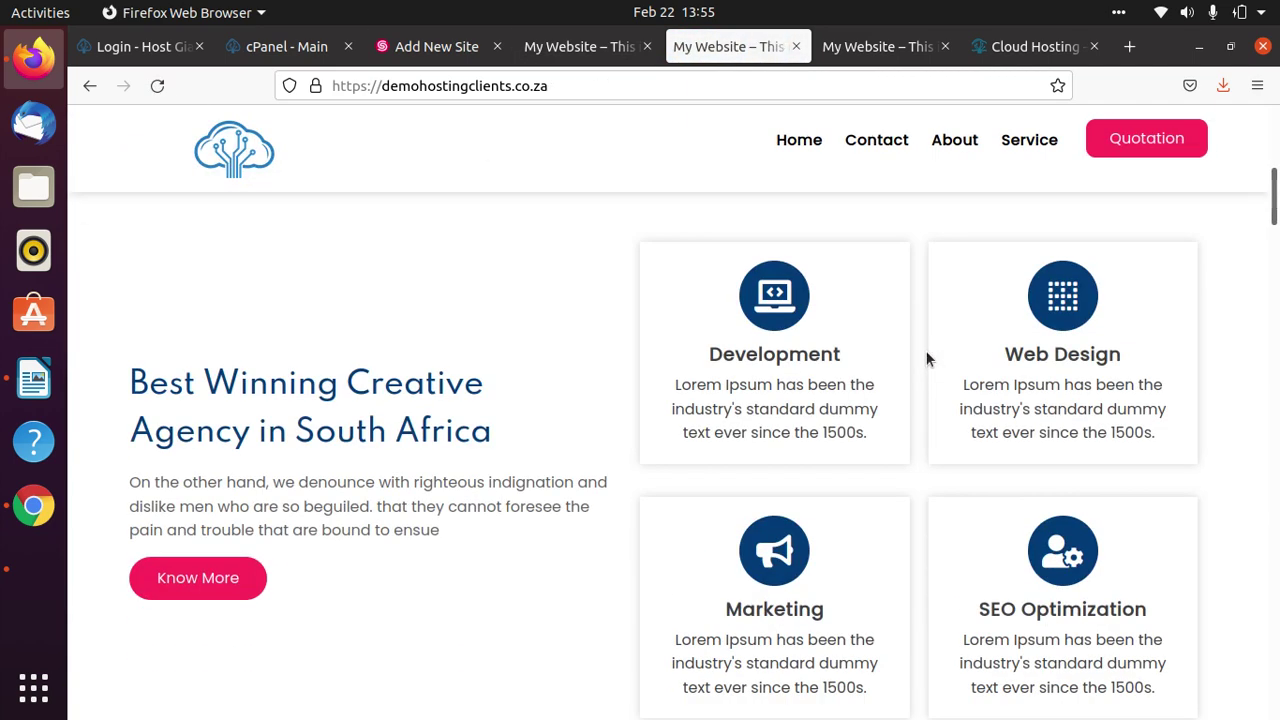
{"action": "left_click_drag", "start_coordinate": [510, 449], "coordinate": [112, 386]}
{"action": "left_click_drag", "start_coordinate": [845, 366], "coordinate": [706, 356]}
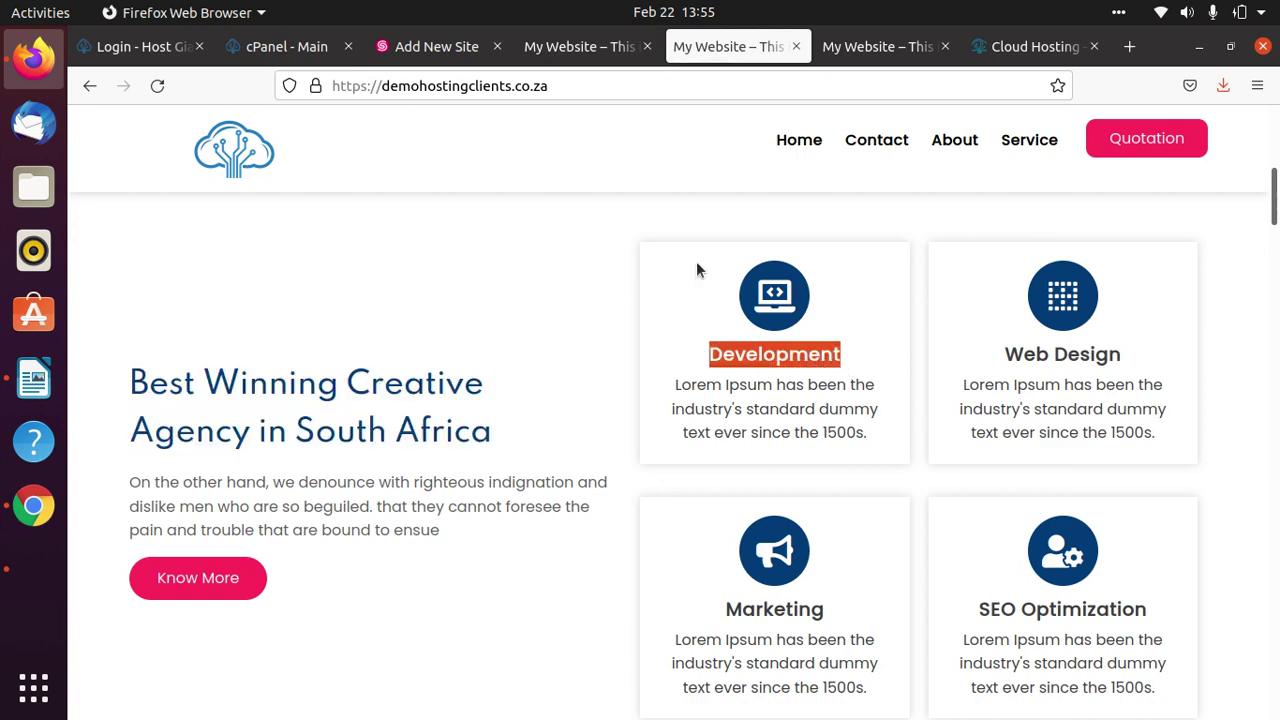
{"action": "scroll", "coordinate": [283, 583], "scroll_direction": "down", "scroll_amount": 4}
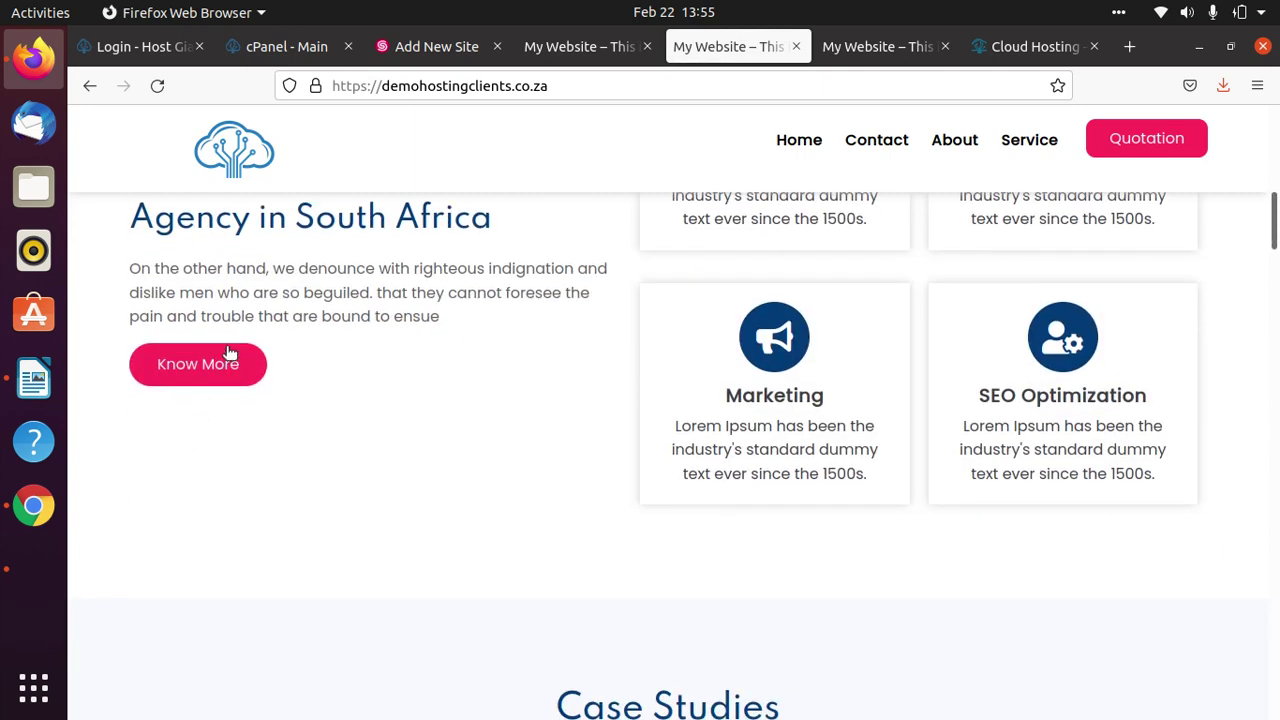
Confirm Know More opens the About page, then return home via the My Website logo.
{"action": "left_click", "coordinate": [217, 364]}
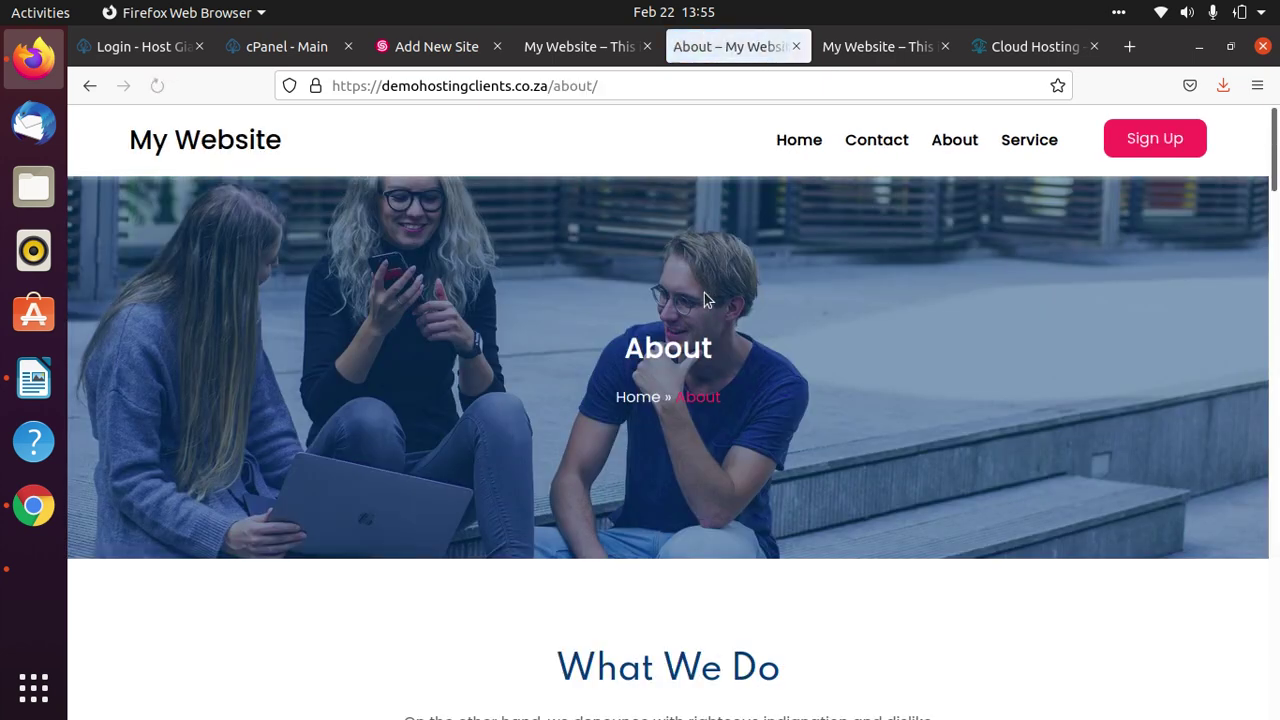
{"action": "scroll", "coordinate": [804, 525], "scroll_direction": "down", "scroll_amount": 8}
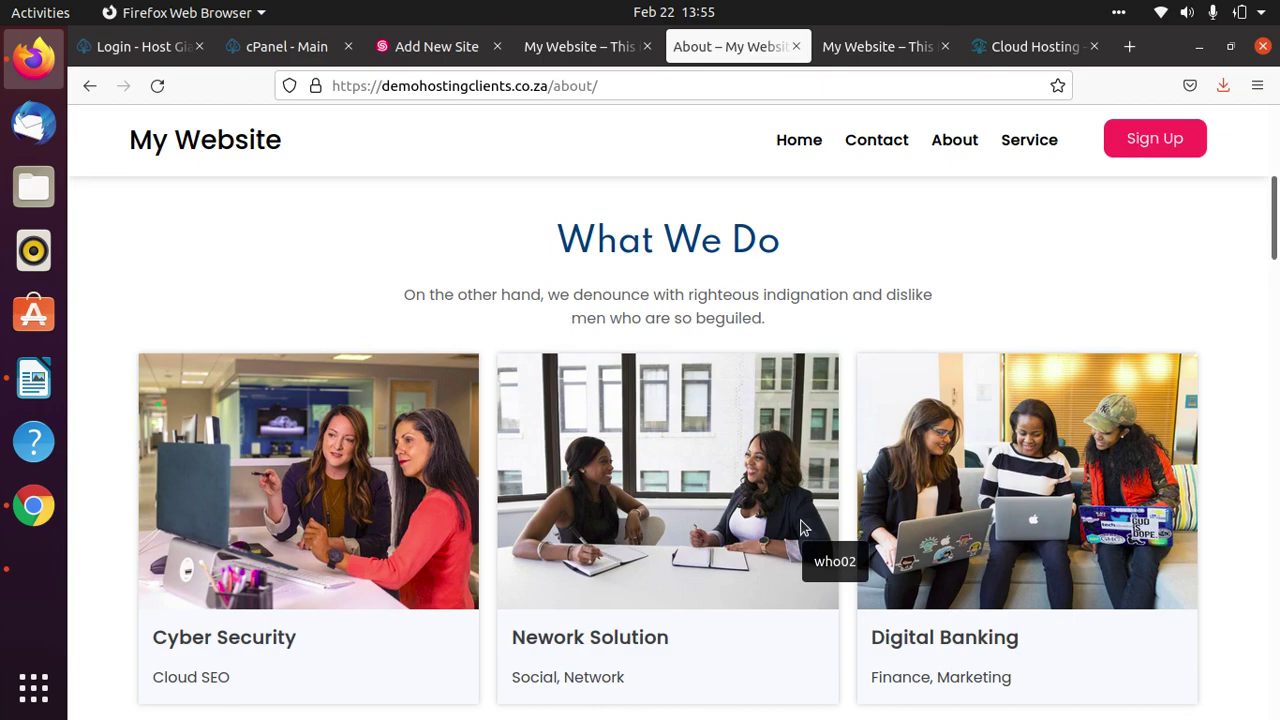
{"action": "scroll", "coordinate": [800, 528], "scroll_direction": "down", "scroll_amount": 10}
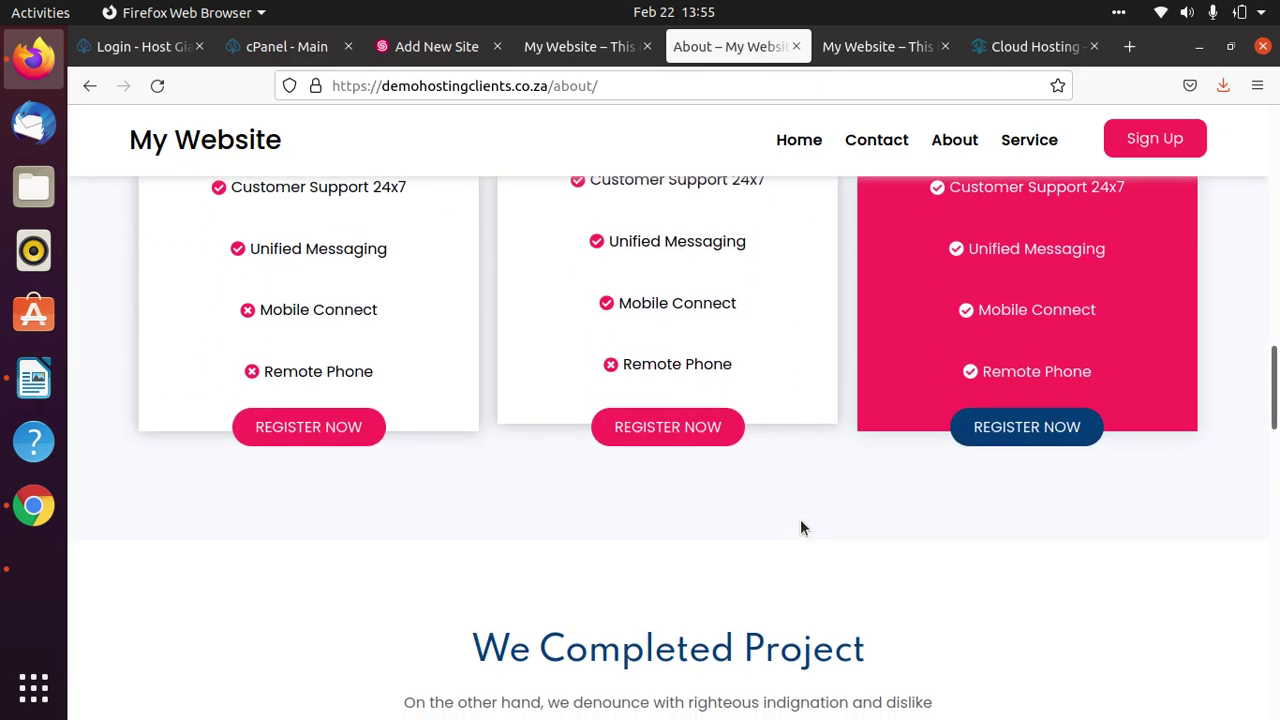
{"action": "scroll", "coordinate": [800, 528], "scroll_direction": "down", "scroll_amount": 12}
{"action": "scroll", "coordinate": [800, 528], "scroll_direction": "down", "scroll_amount": 5}
{"action": "scroll", "coordinate": [800, 525], "scroll_direction": "up", "scroll_amount": 14}
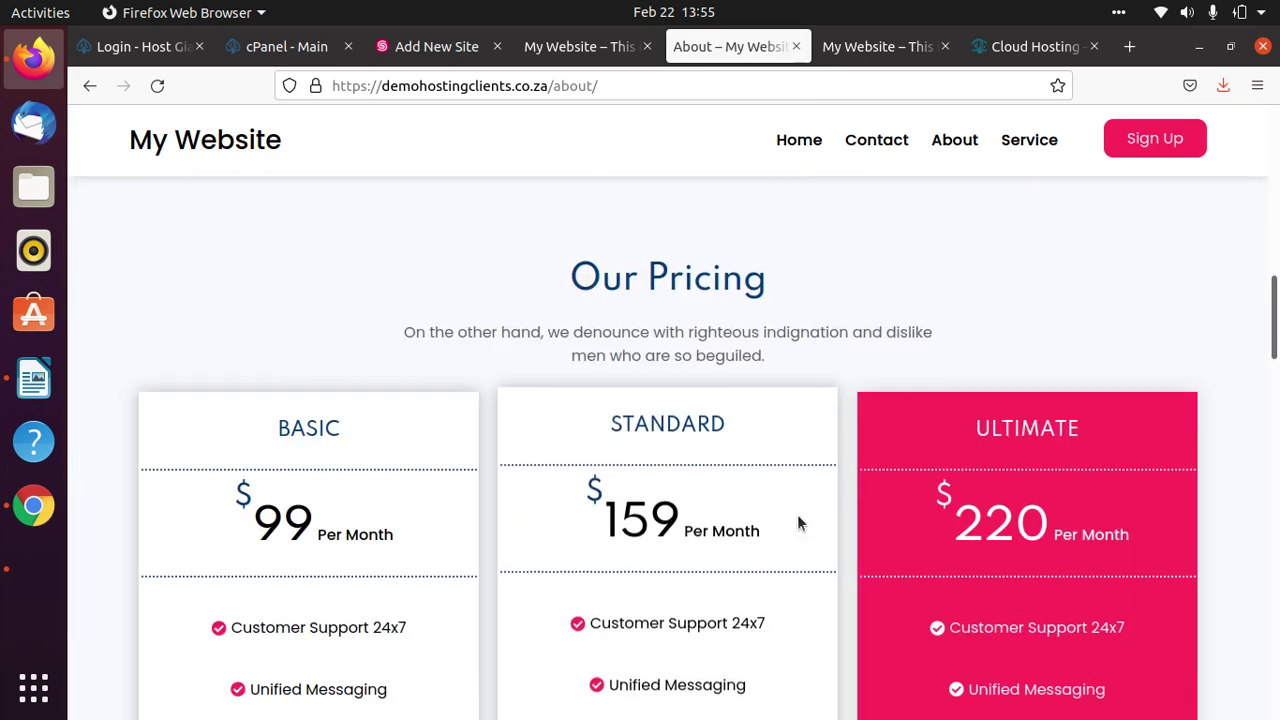
{"action": "scroll", "coordinate": [797, 514], "scroll_direction": "up", "scroll_amount": 8}
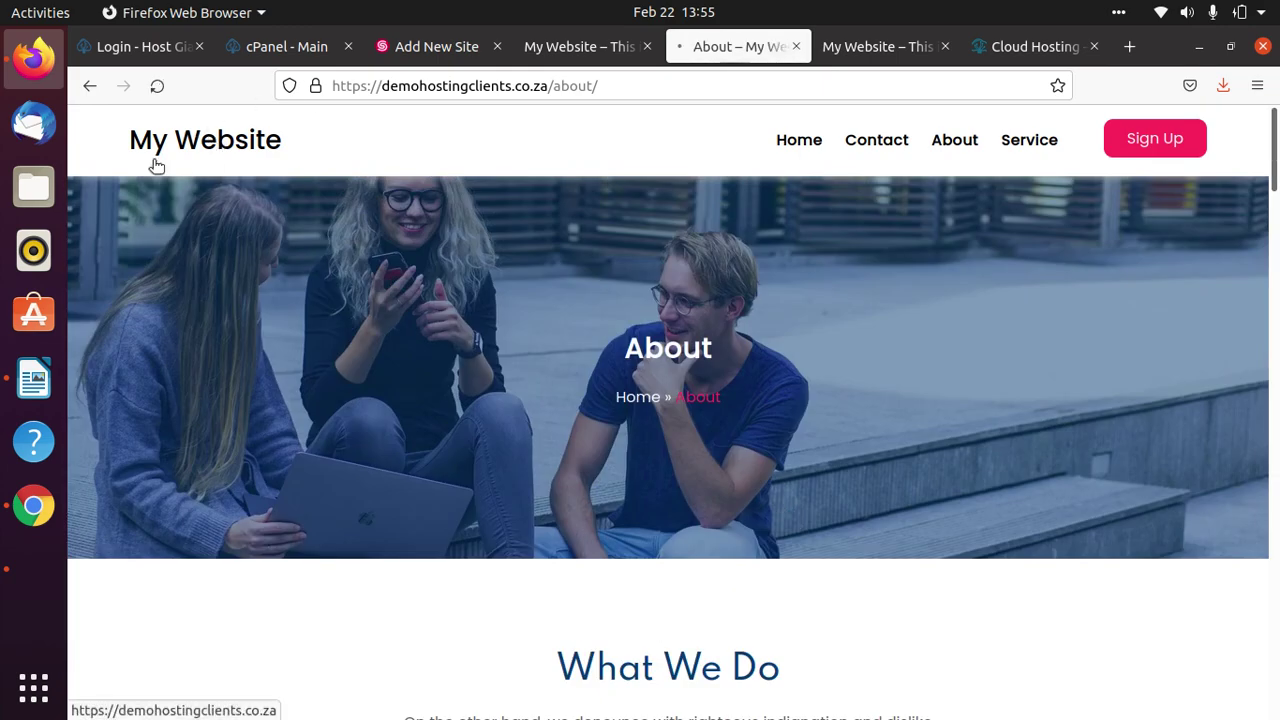
{"action": "left_click", "coordinate": [195, 140]}
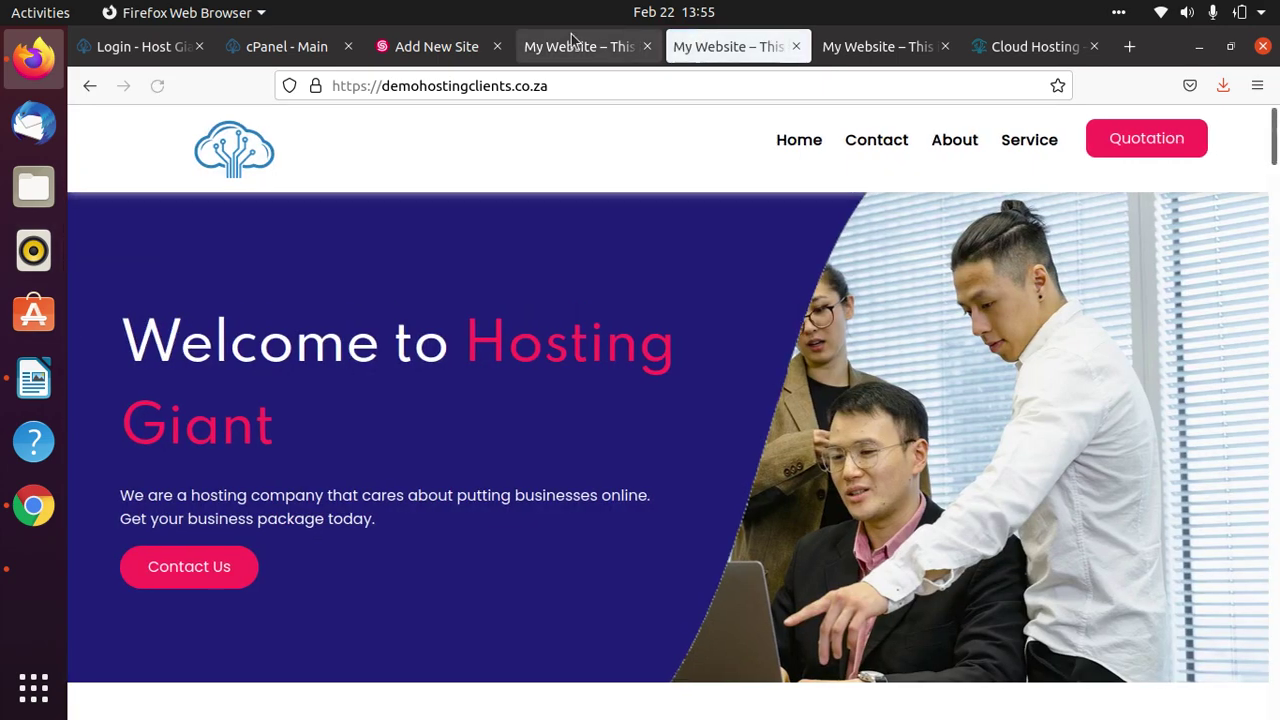
Go back to the editor tab and open a blank new browser tab.
{"action": "left_click", "coordinate": [569, 47]}
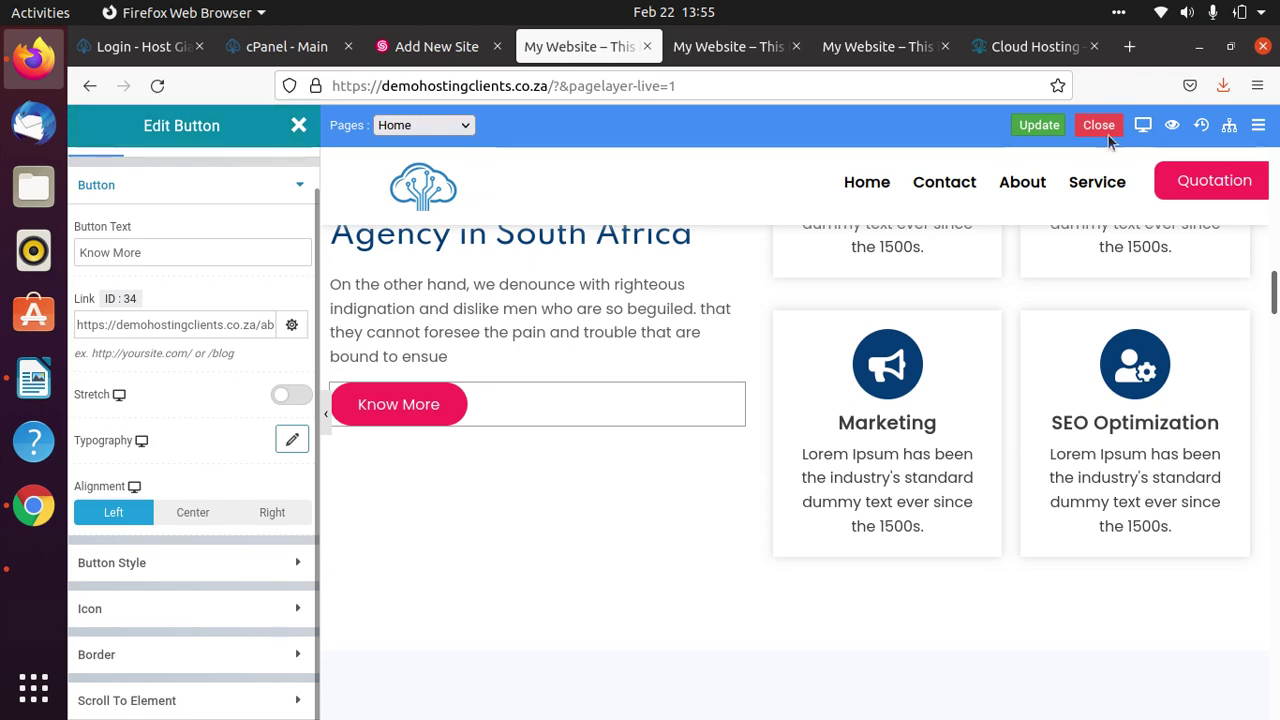
{"action": "scroll", "coordinate": [434, 486], "scroll_direction": "up", "scroll_amount": 10}
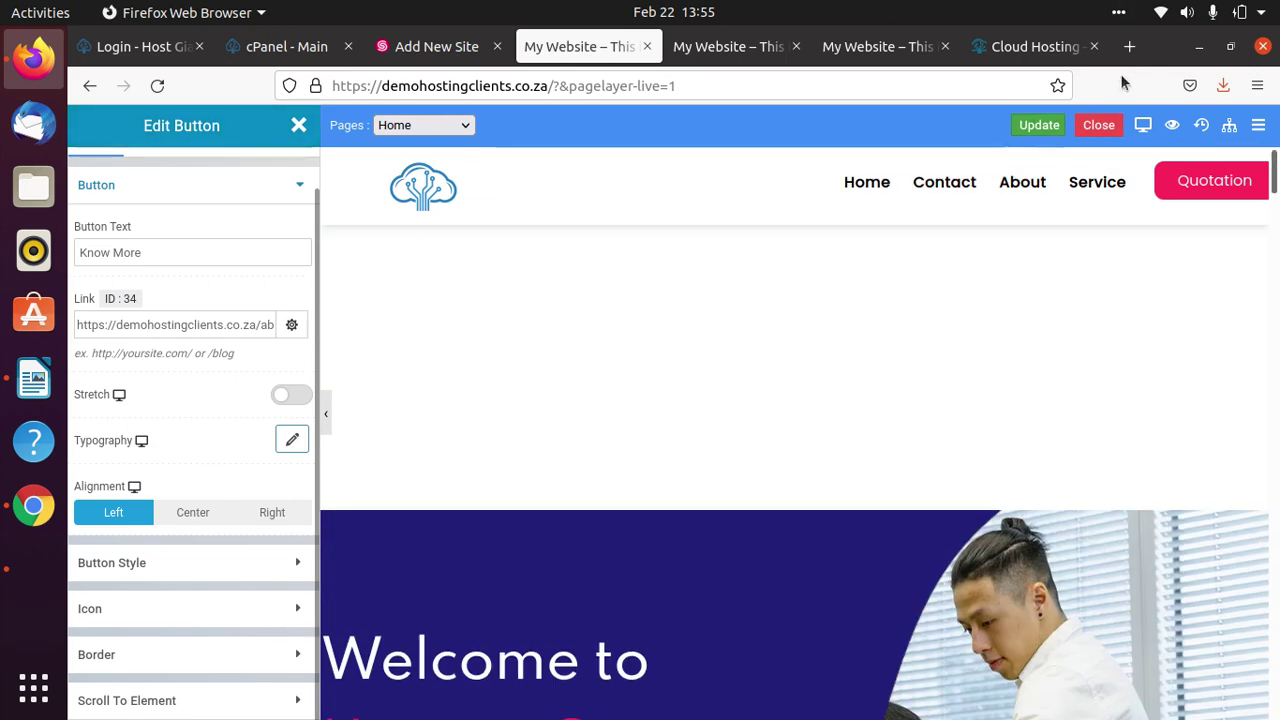
{"action": "left_click", "coordinate": [1129, 46]}
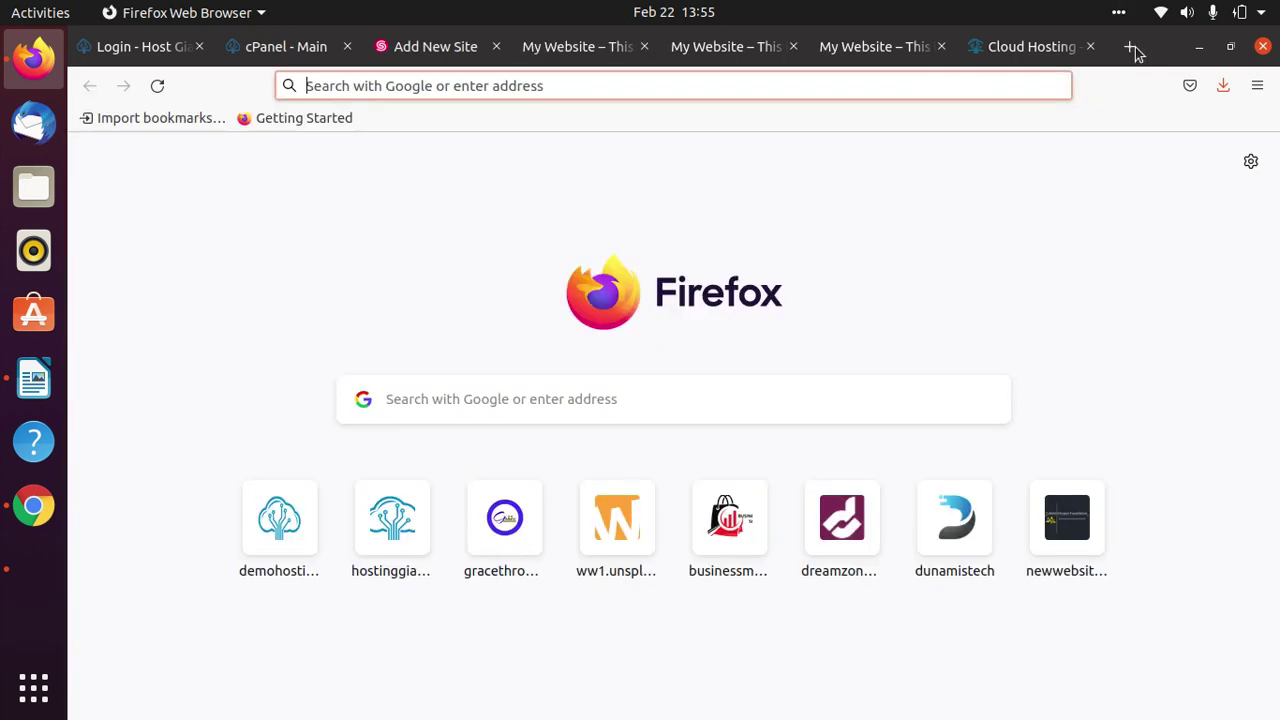
Load the demohostingclients.co.za site in the new tab.
{"action": "left_click", "coordinate": [585, 86]}
{"action": "type", "text": "demohostingclients.co.za/"}
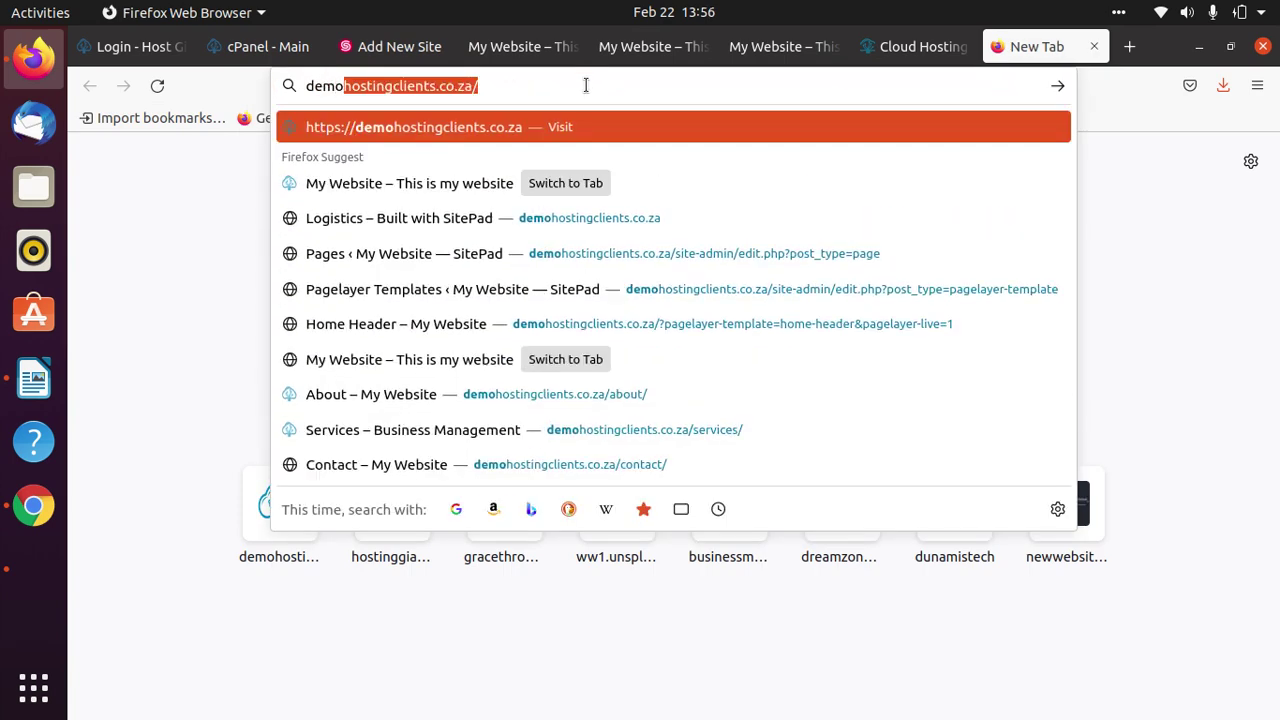
{"action": "key", "text": "Return"}
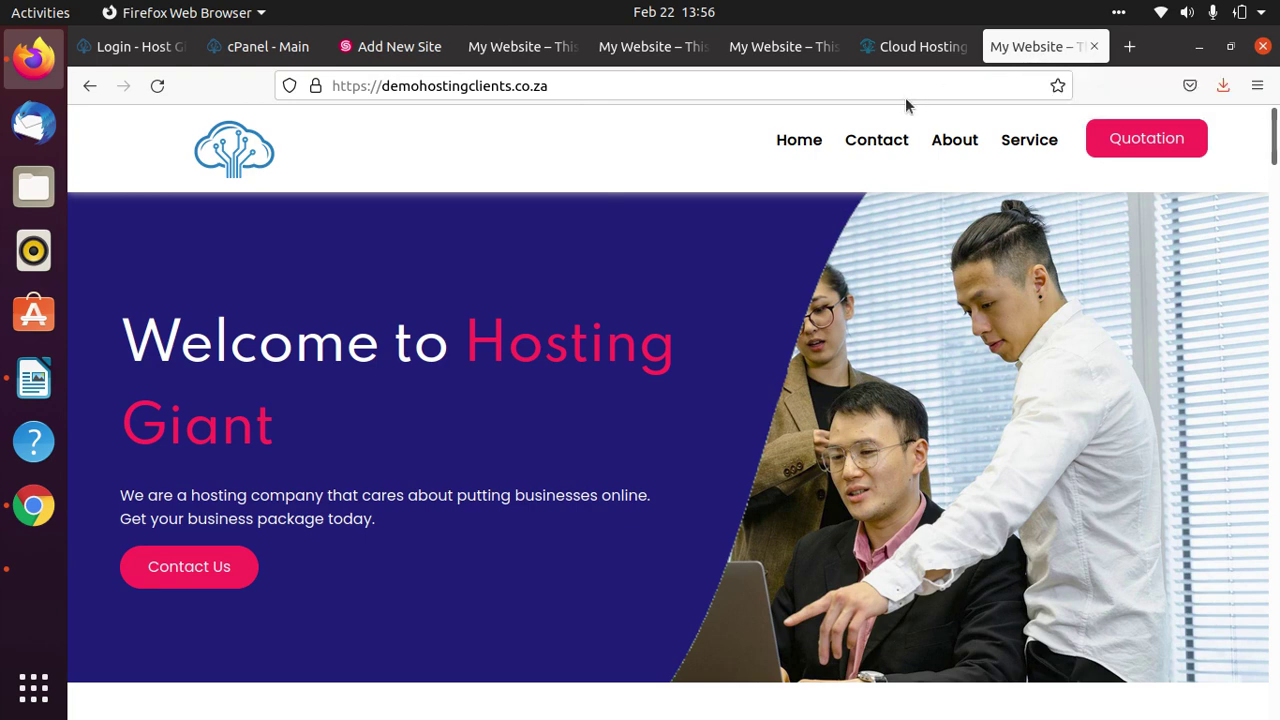
Open the primary domain from cPanel, close the extra tab, and return to the page builder.
{"action": "left_click", "coordinate": [616, 57]}
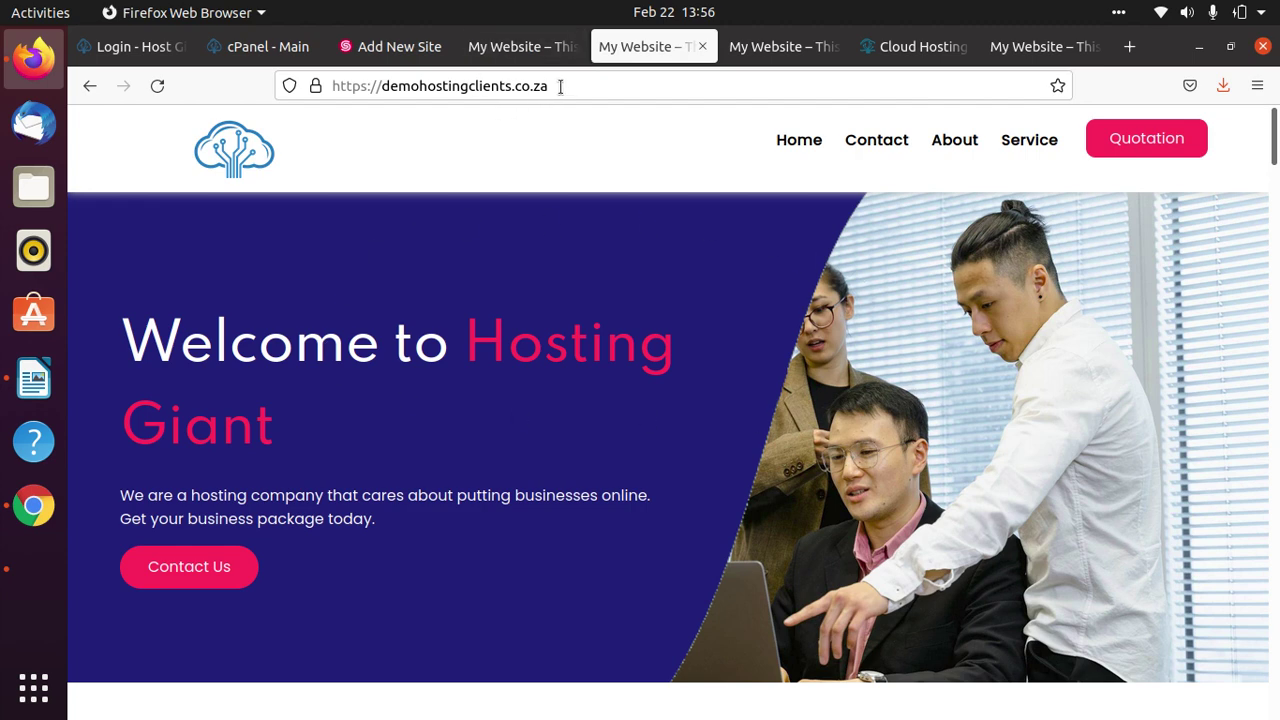
{"action": "left_click", "coordinate": [256, 54]}
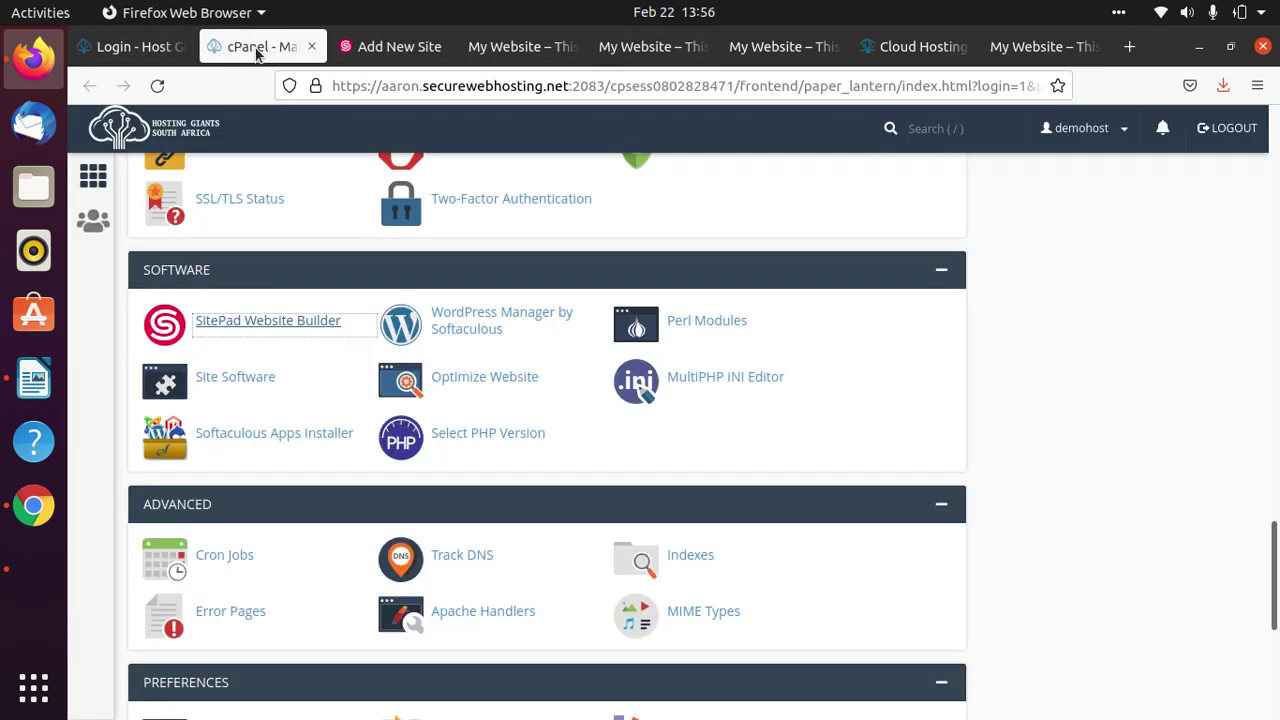
{"action": "scroll", "coordinate": [1095, 265], "scroll_direction": "up", "scroll_amount": 15}
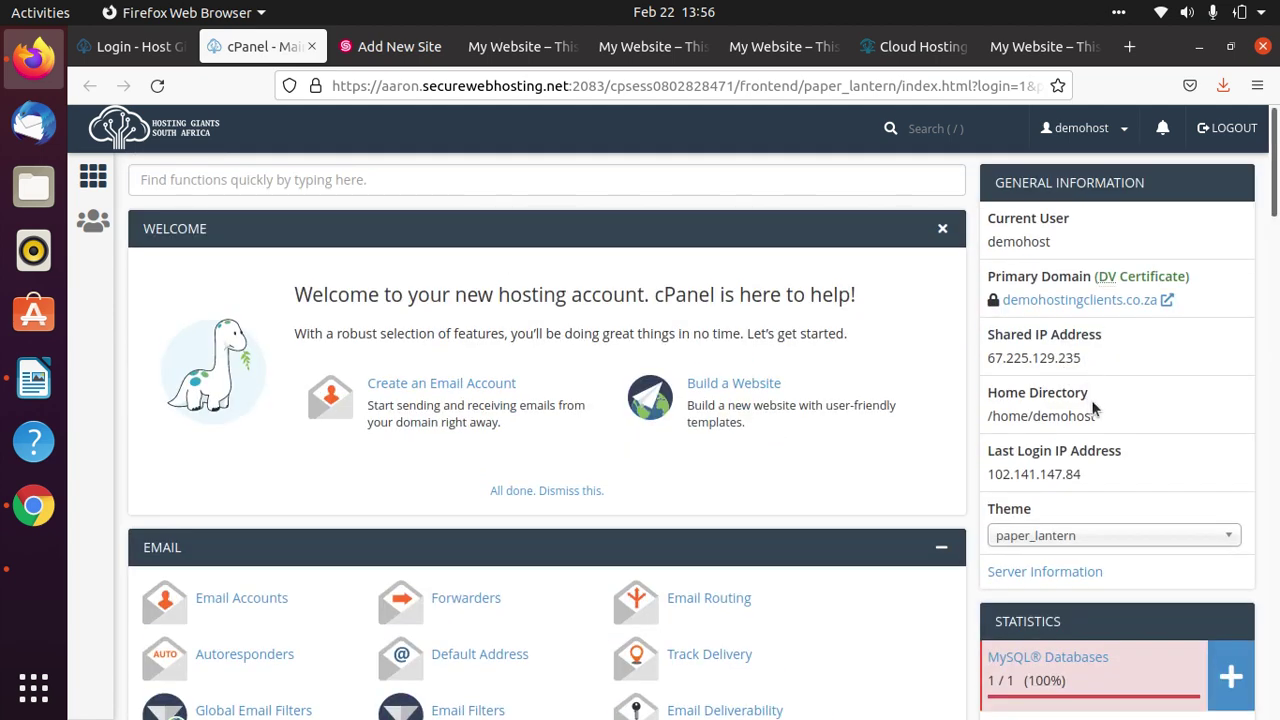
{"action": "left_click", "coordinate": [1100, 299]}
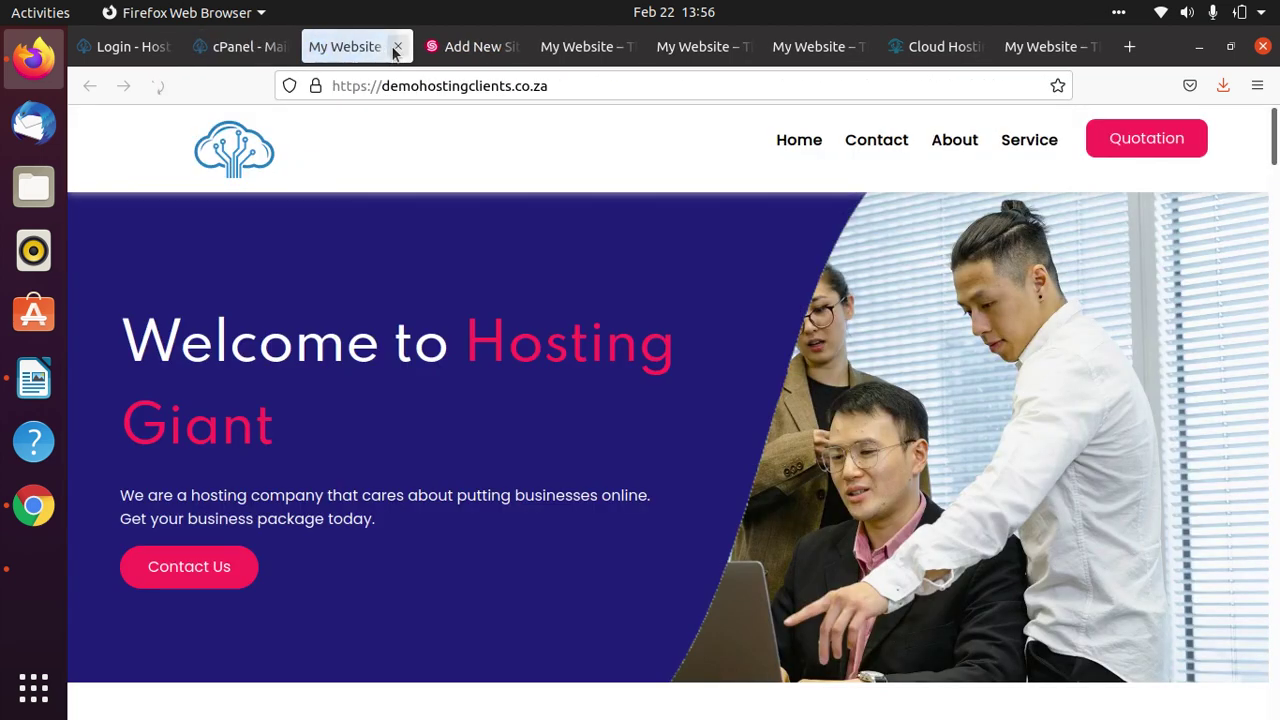
{"action": "left_click", "coordinate": [397, 47]}
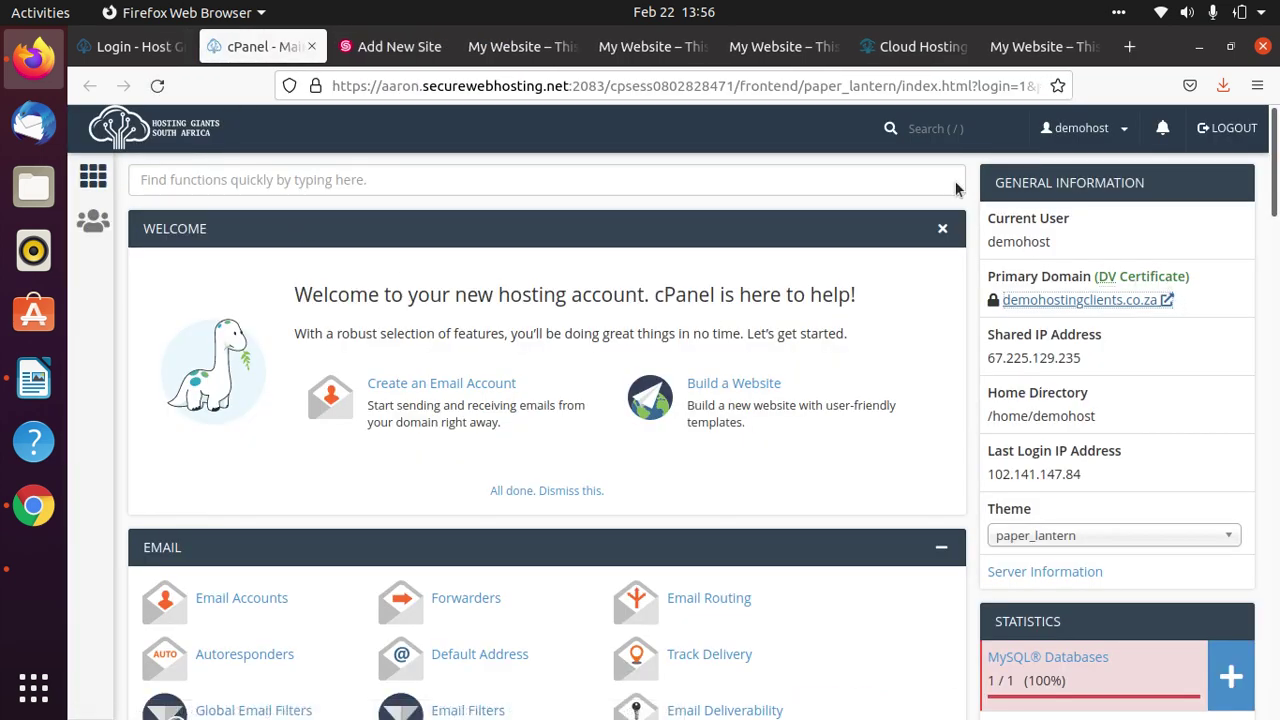
{"action": "left_click", "coordinate": [503, 50]}
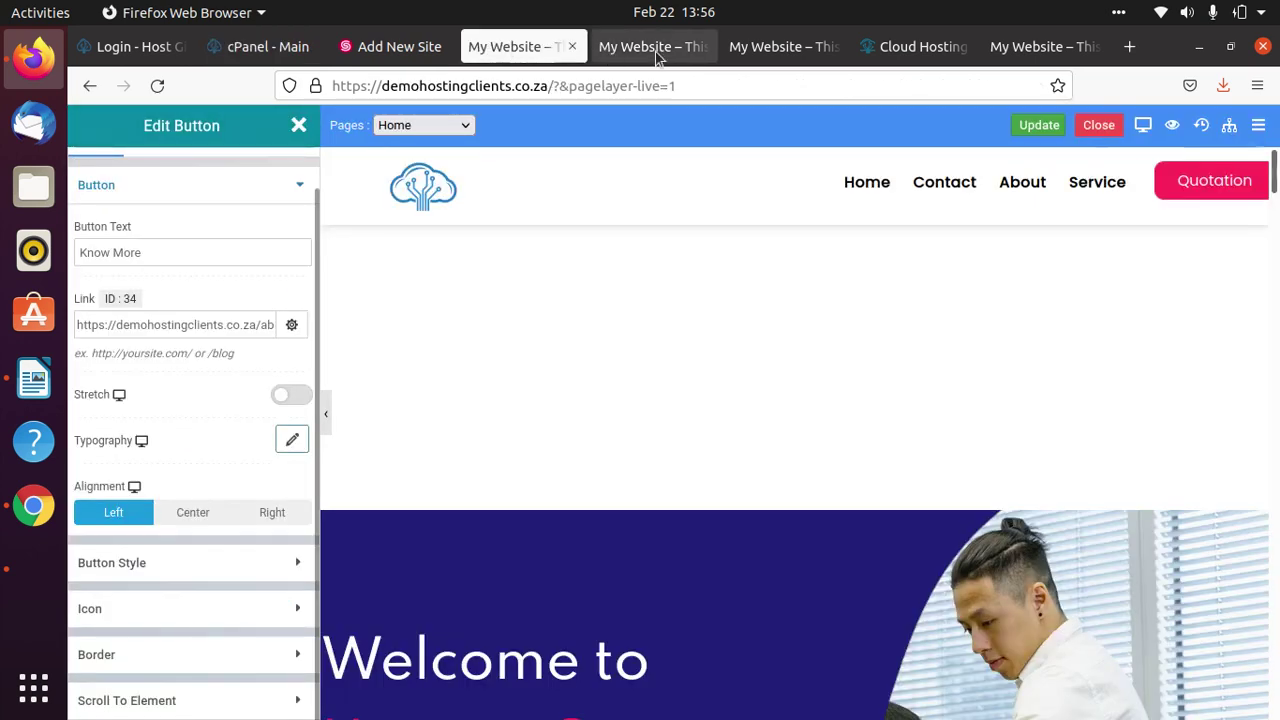
{"action": "left_click", "coordinate": [657, 50]}
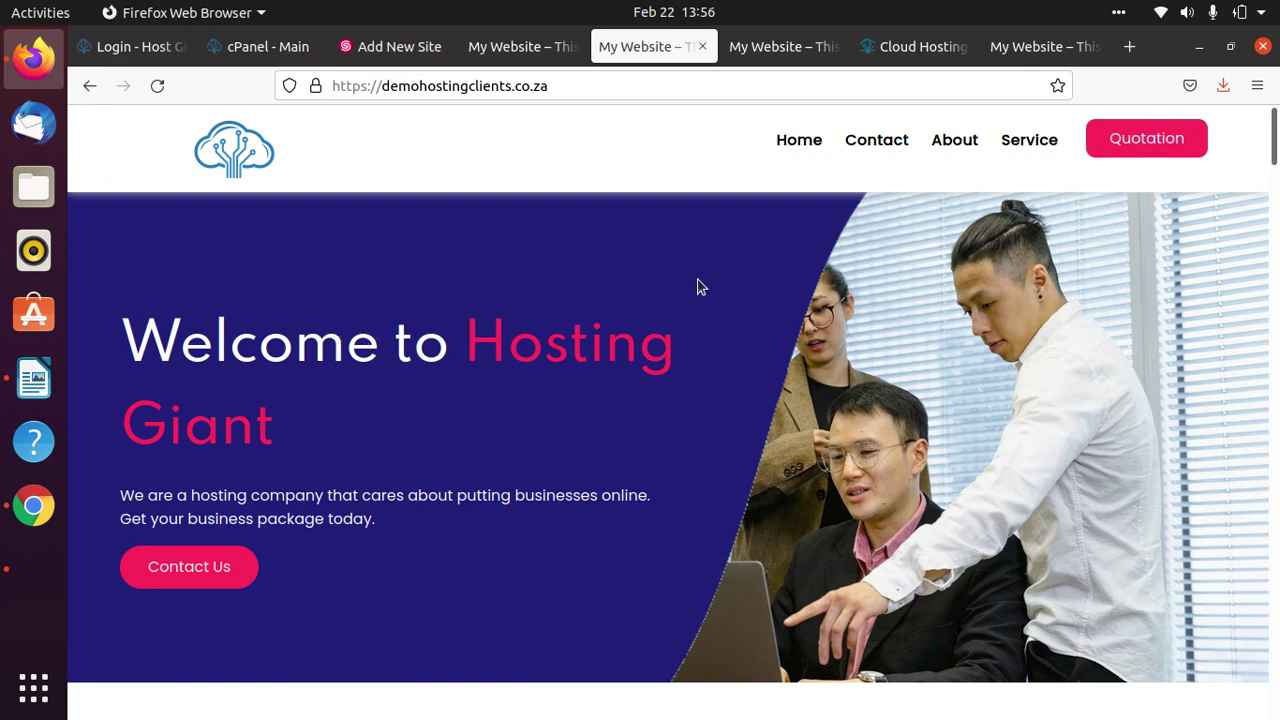
{"action": "left_click", "coordinate": [519, 52]}
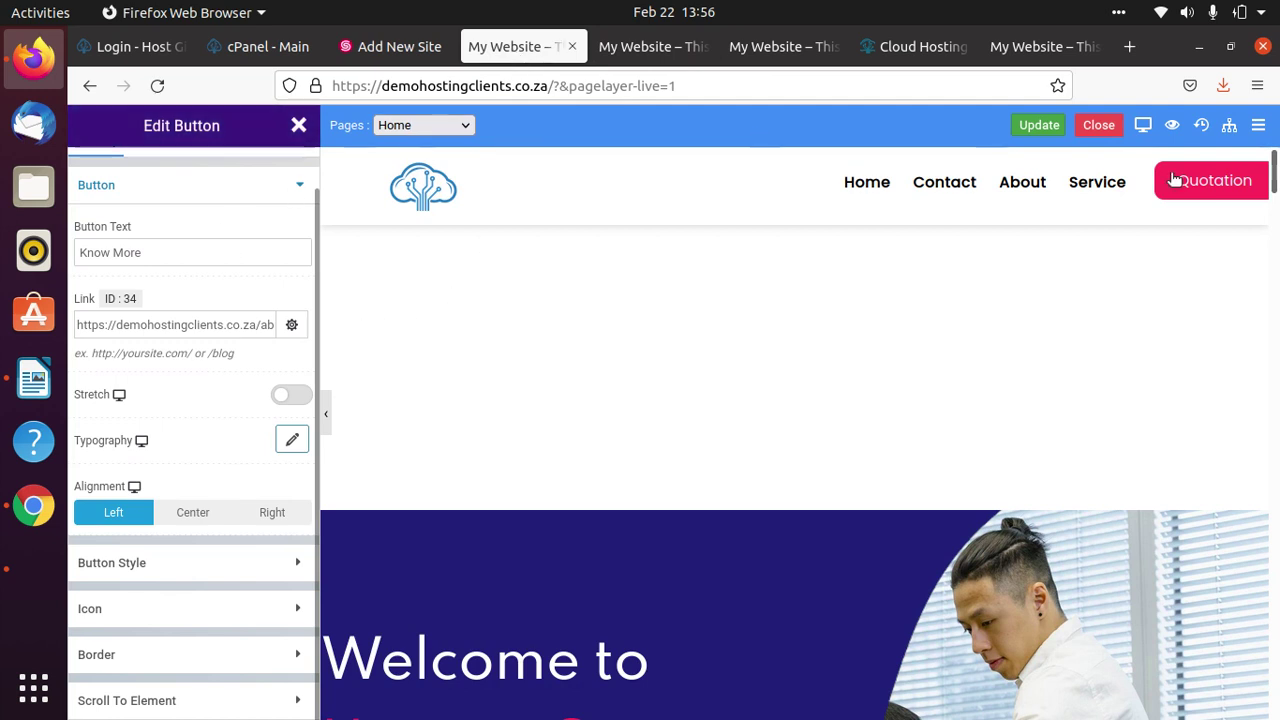
Uncheck Enable Dev Mode in Settings > General and save the changes.
{"action": "left_click", "coordinate": [1099, 132]}
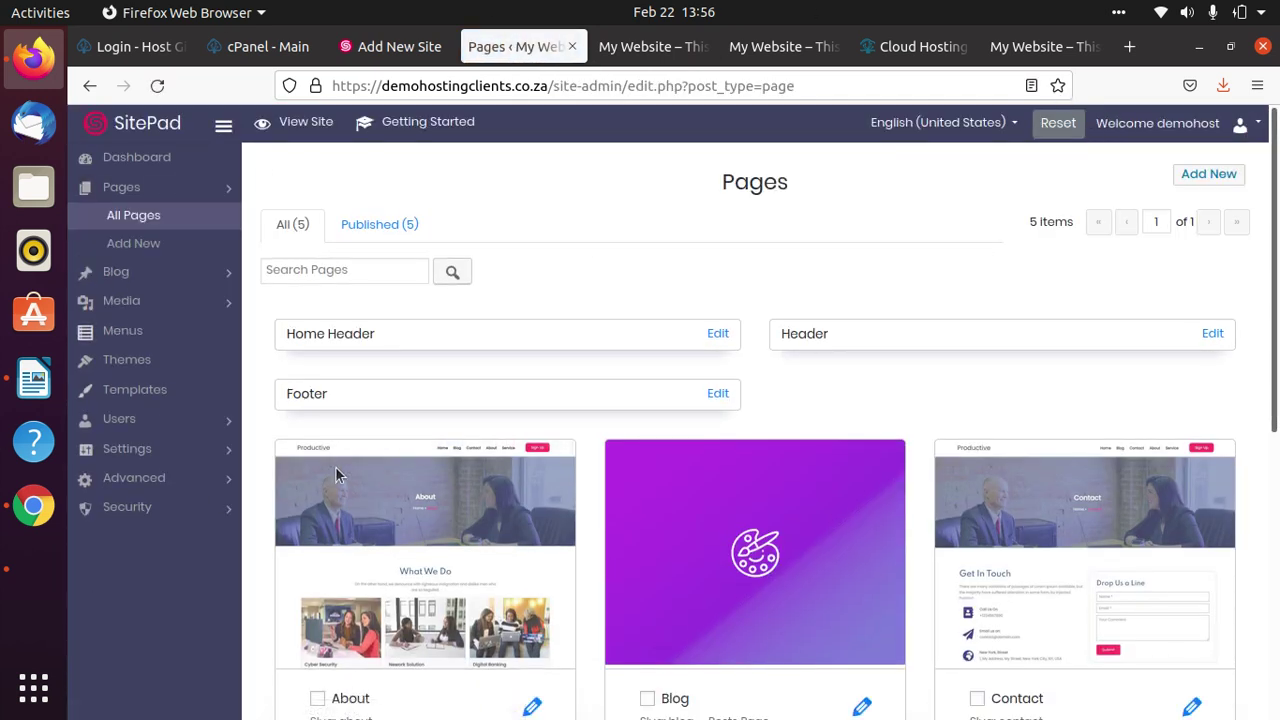
{"action": "mouse_move", "coordinate": [321, 459]}
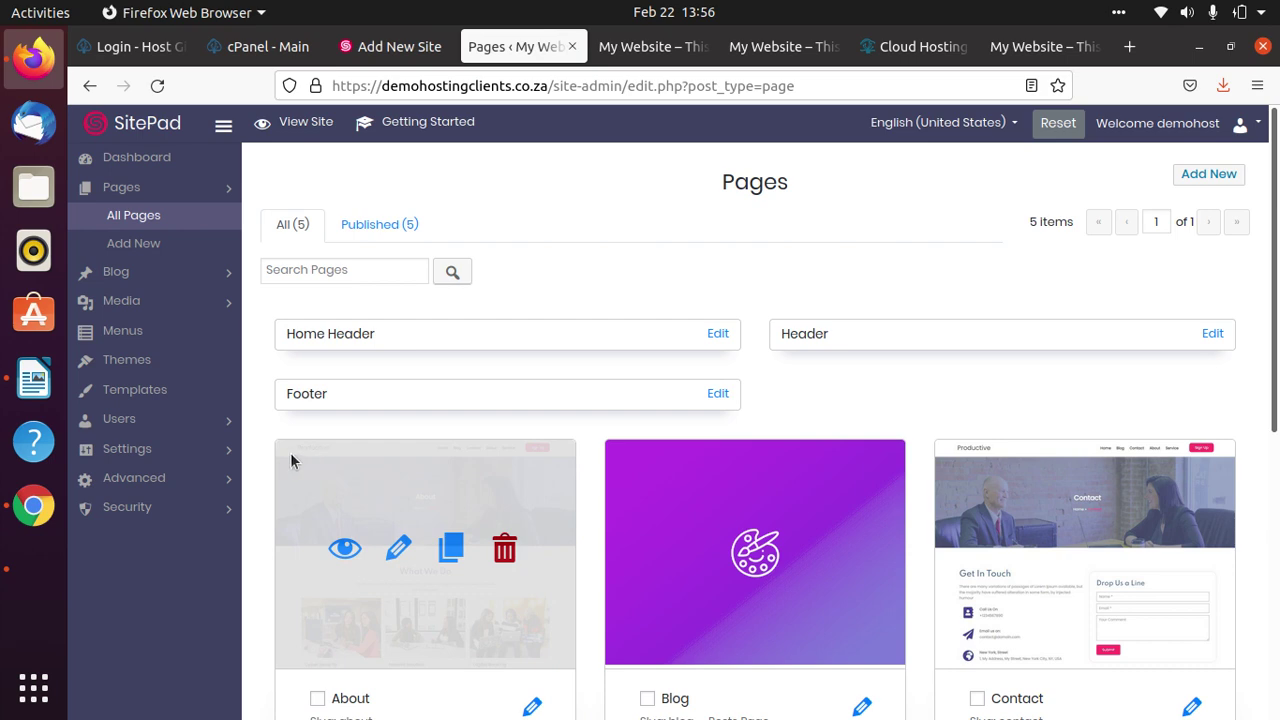
{"action": "left_click", "coordinate": [161, 452]}
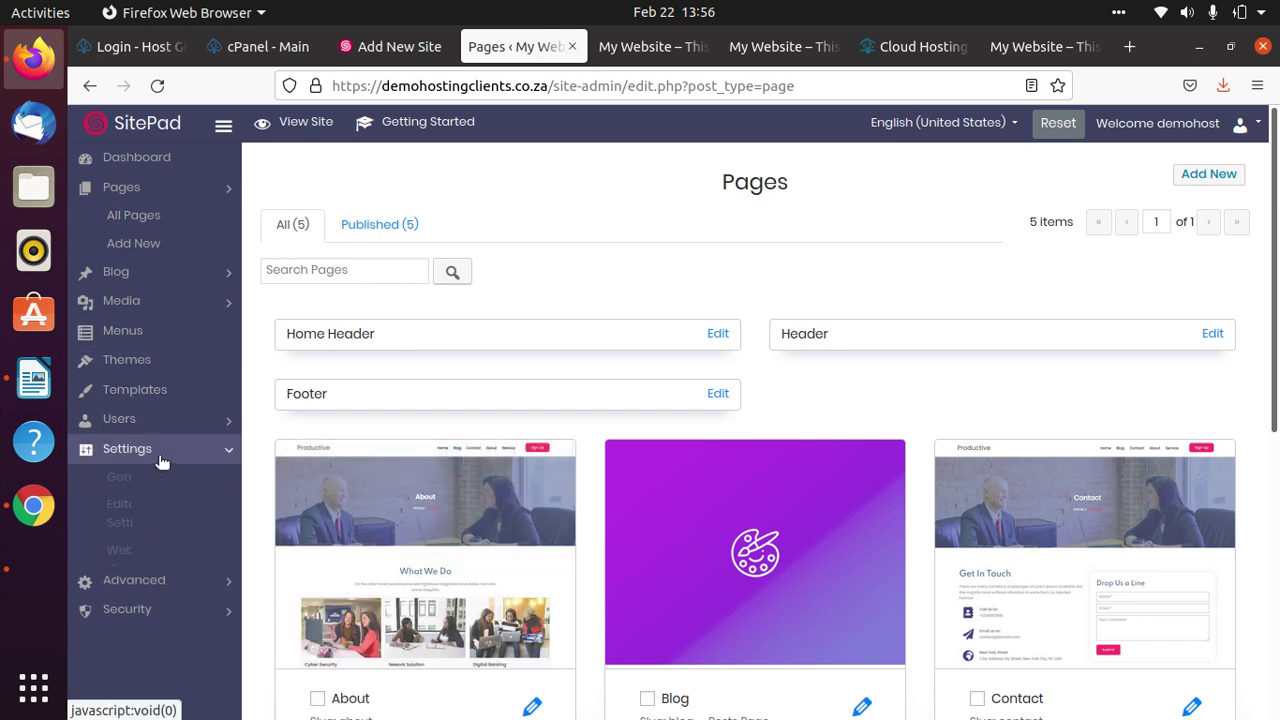
{"action": "scroll", "coordinate": [163, 455], "scroll_direction": "down", "scroll_amount": 3}
{"action": "left_click", "coordinate": [157, 266]}
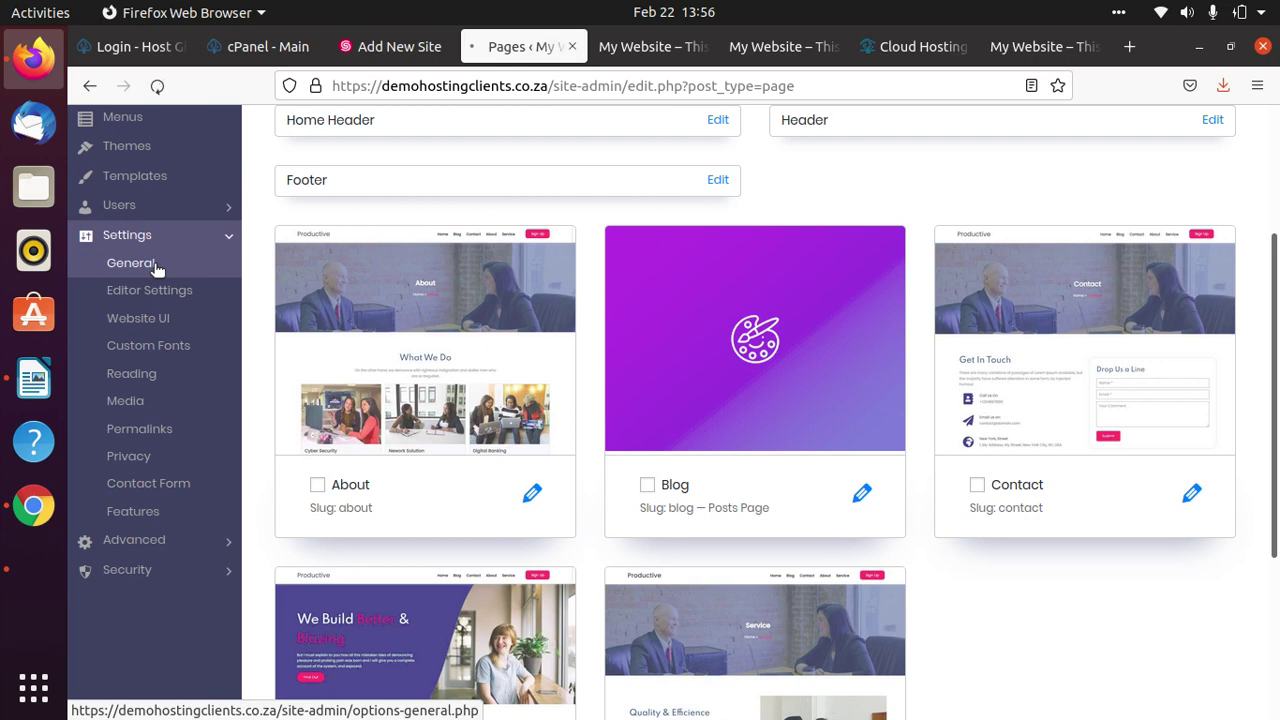
{"action": "scroll", "coordinate": [626, 362], "scroll_direction": "down", "scroll_amount": 10}
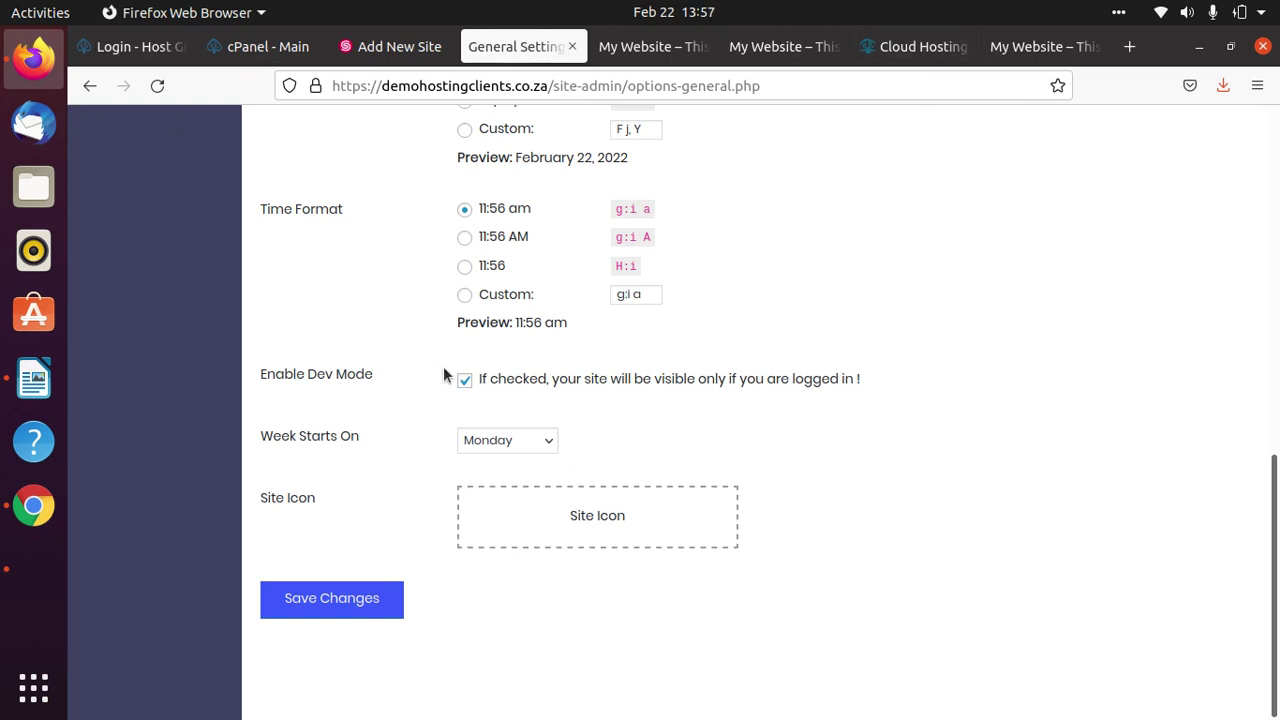
{"action": "left_click", "coordinate": [465, 383]}
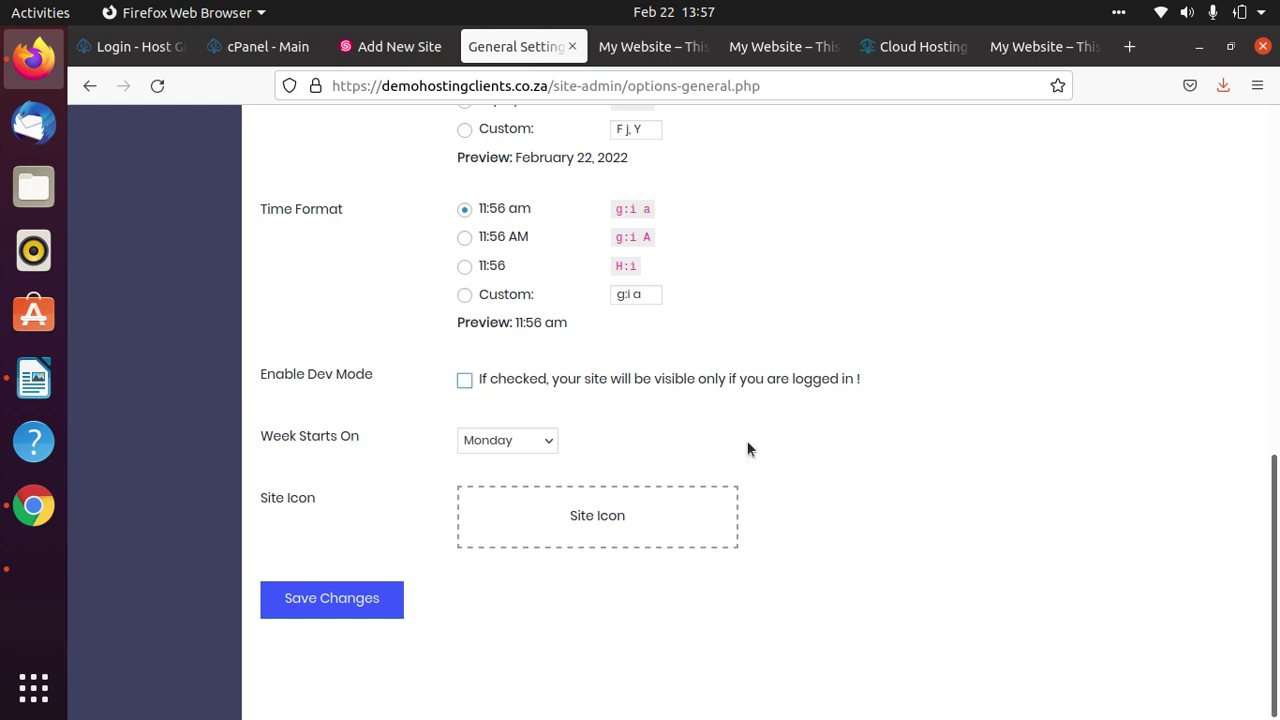
{"action": "left_click", "coordinate": [362, 601]}
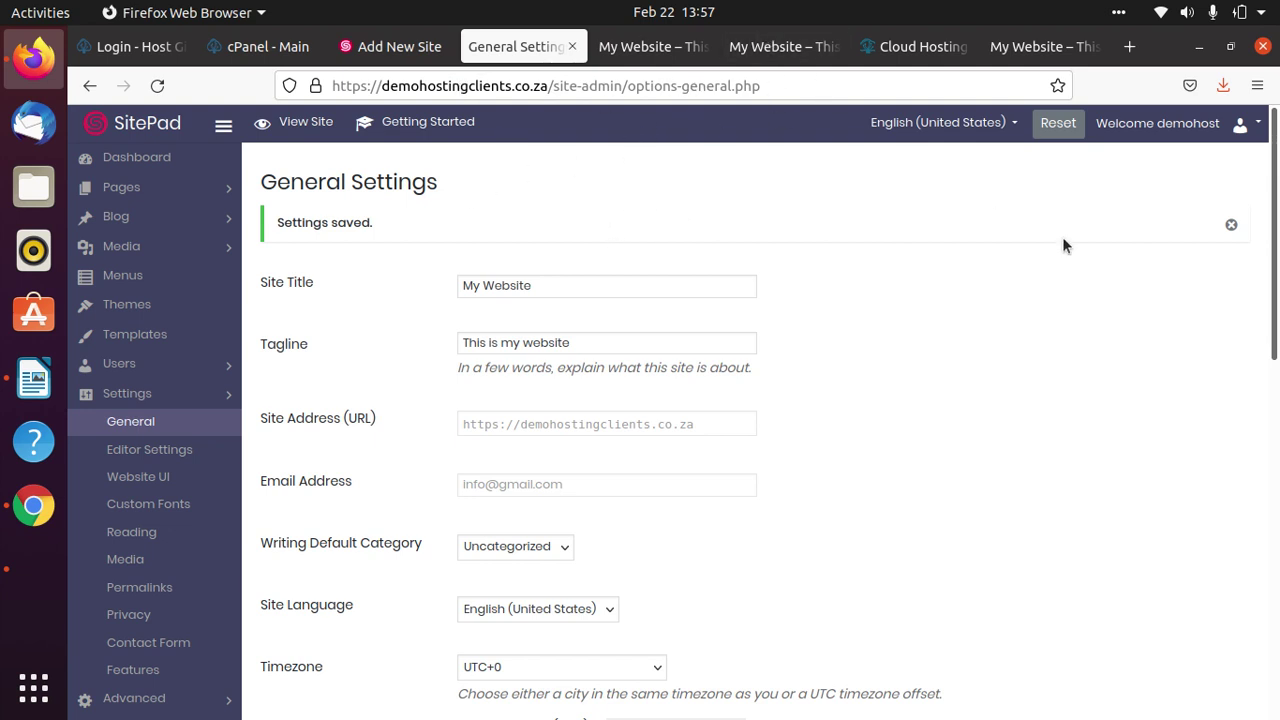
Look over the live homepage, confirm the General Settings save, then open the live Contact page.
{"action": "left_click", "coordinate": [1040, 46]}
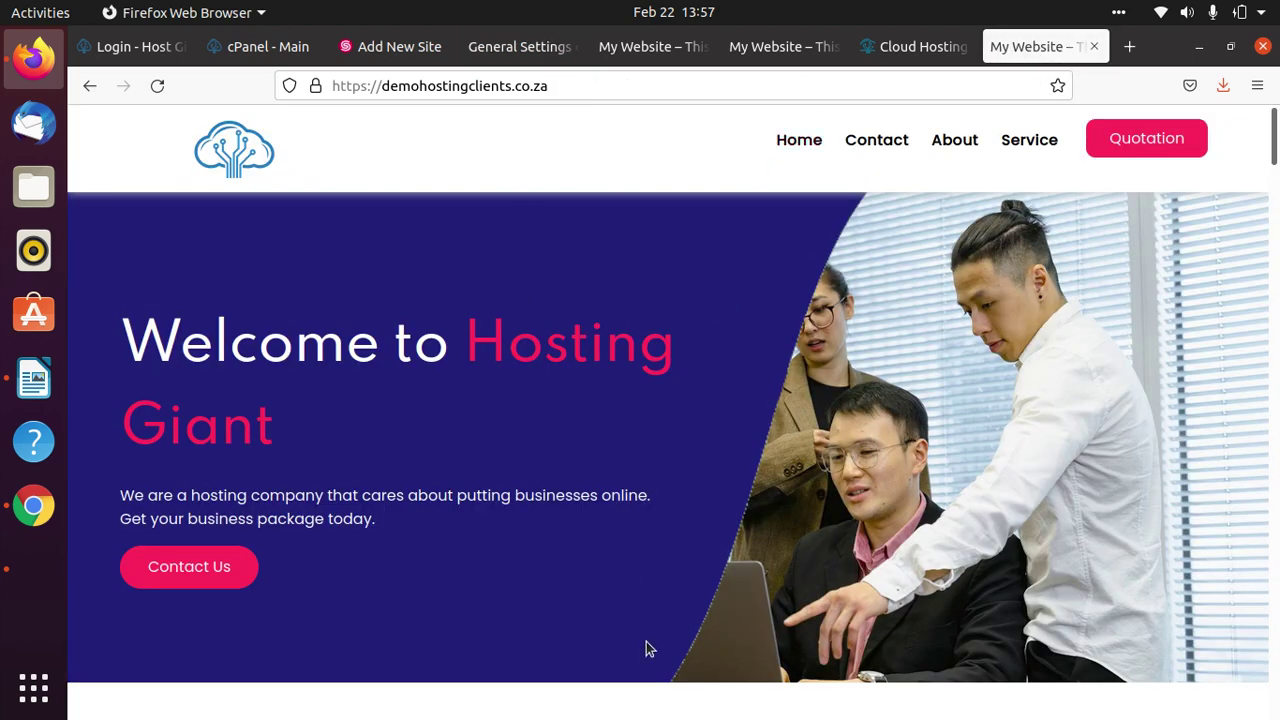
{"action": "scroll", "coordinate": [800, 575], "scroll_direction": "down", "scroll_amount": 10}
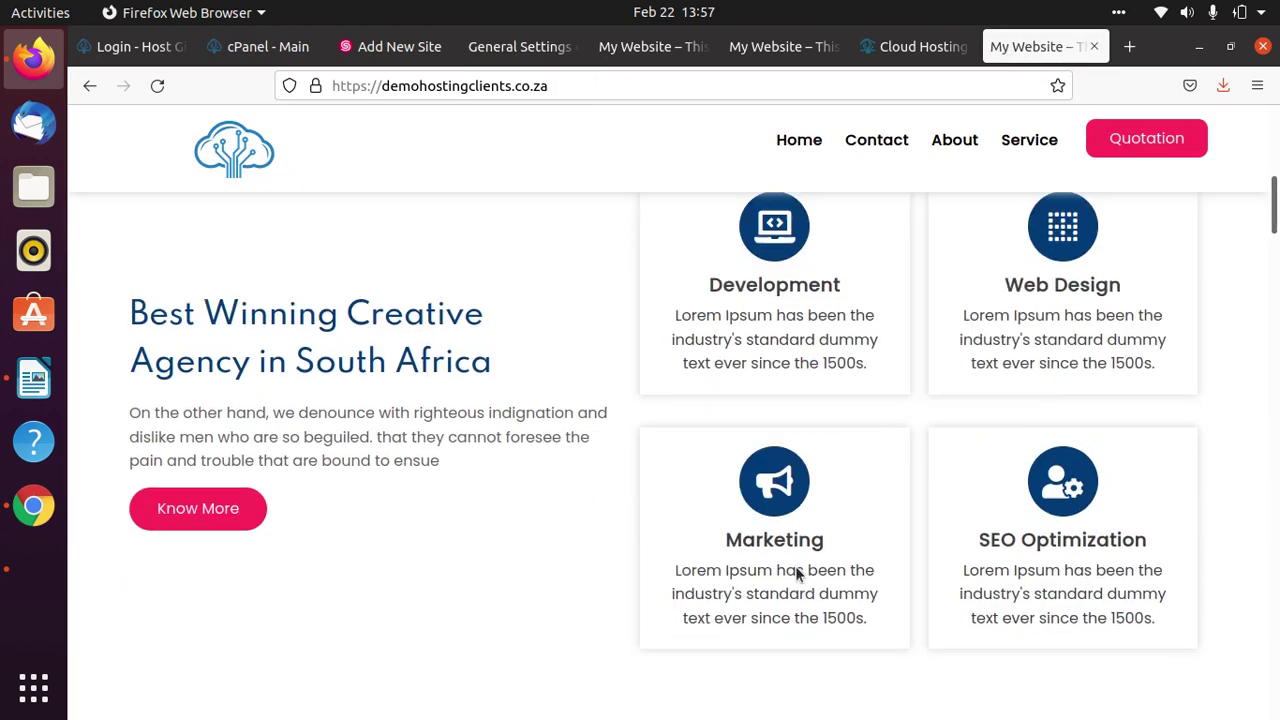
{"action": "scroll", "coordinate": [795, 566], "scroll_direction": "down", "scroll_amount": 5}
{"action": "scroll", "coordinate": [790, 555], "scroll_direction": "up", "scroll_amount": 12}
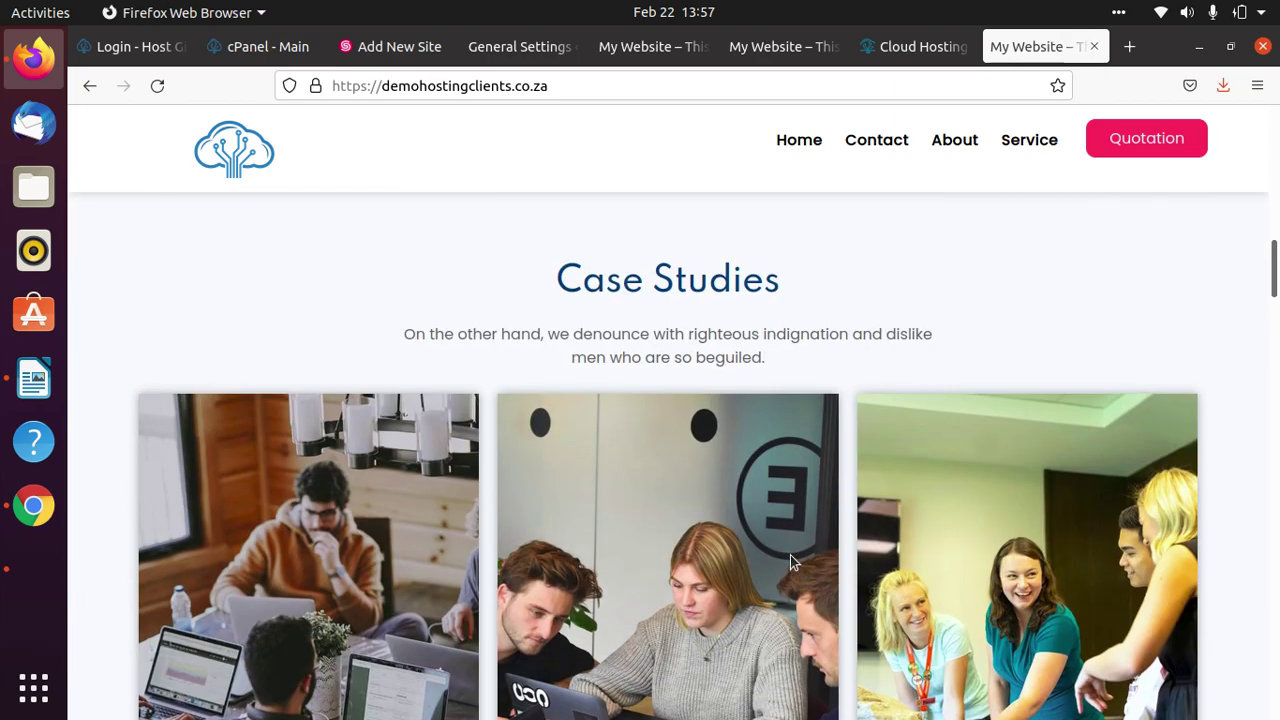
{"action": "left_click", "coordinate": [502, 55]}
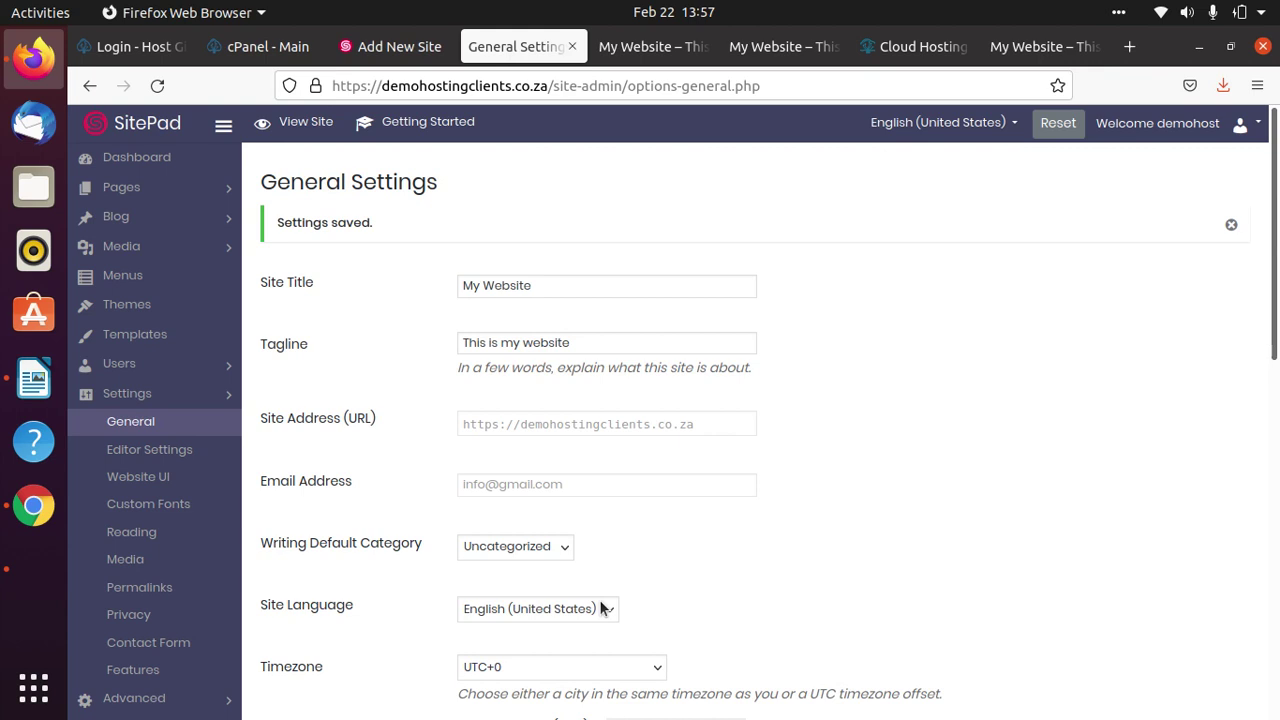
{"action": "scroll", "coordinate": [602, 577], "scroll_direction": "down", "scroll_amount": 3}
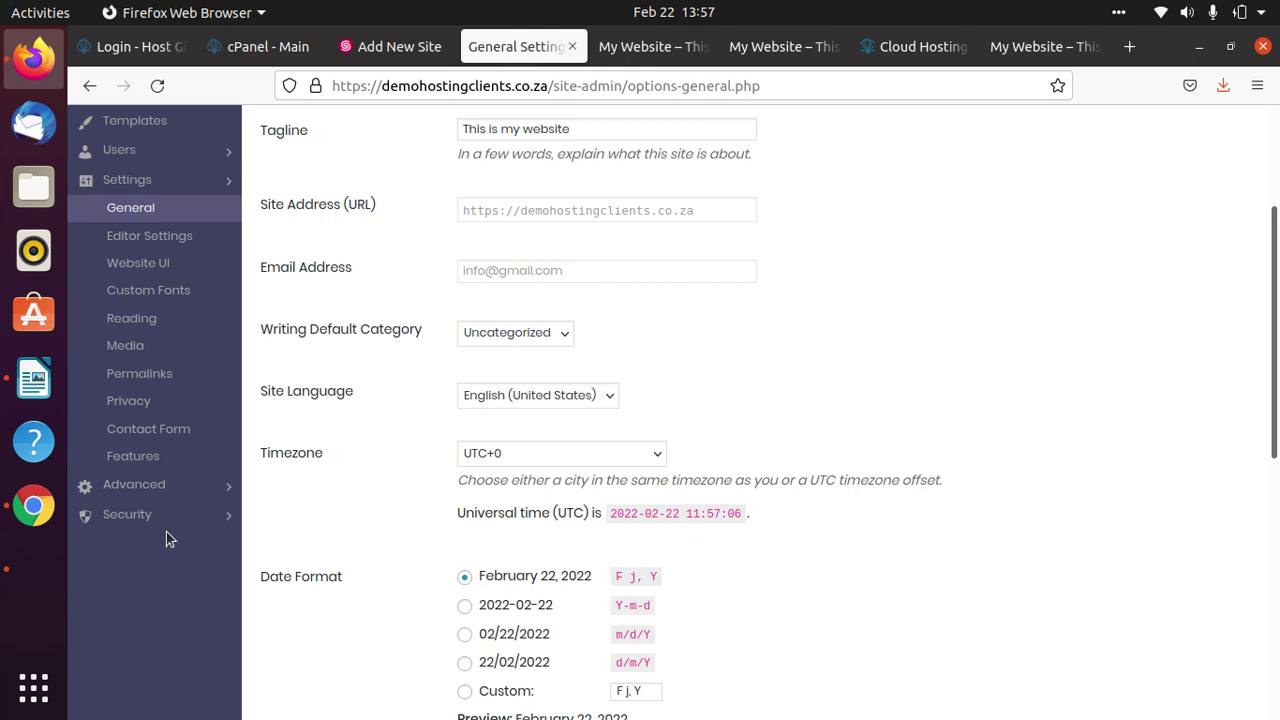
{"action": "left_click", "coordinate": [775, 46]}
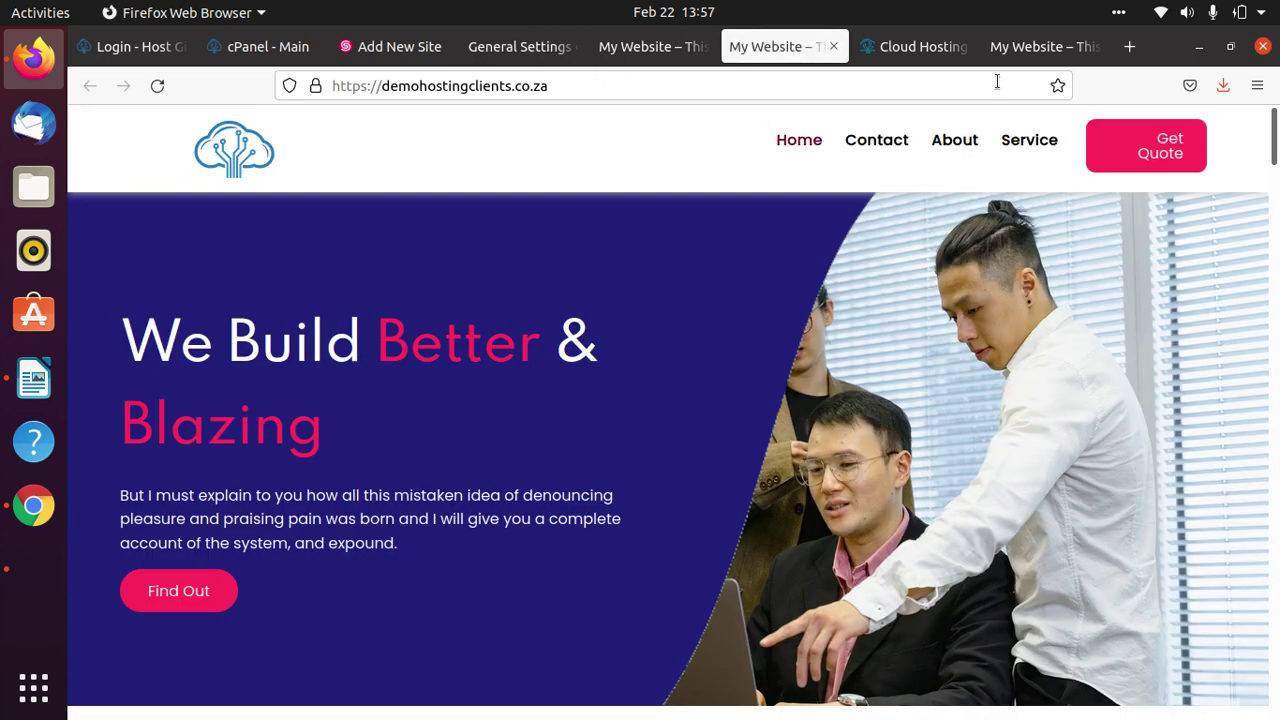
{"action": "left_click", "coordinate": [885, 145]}
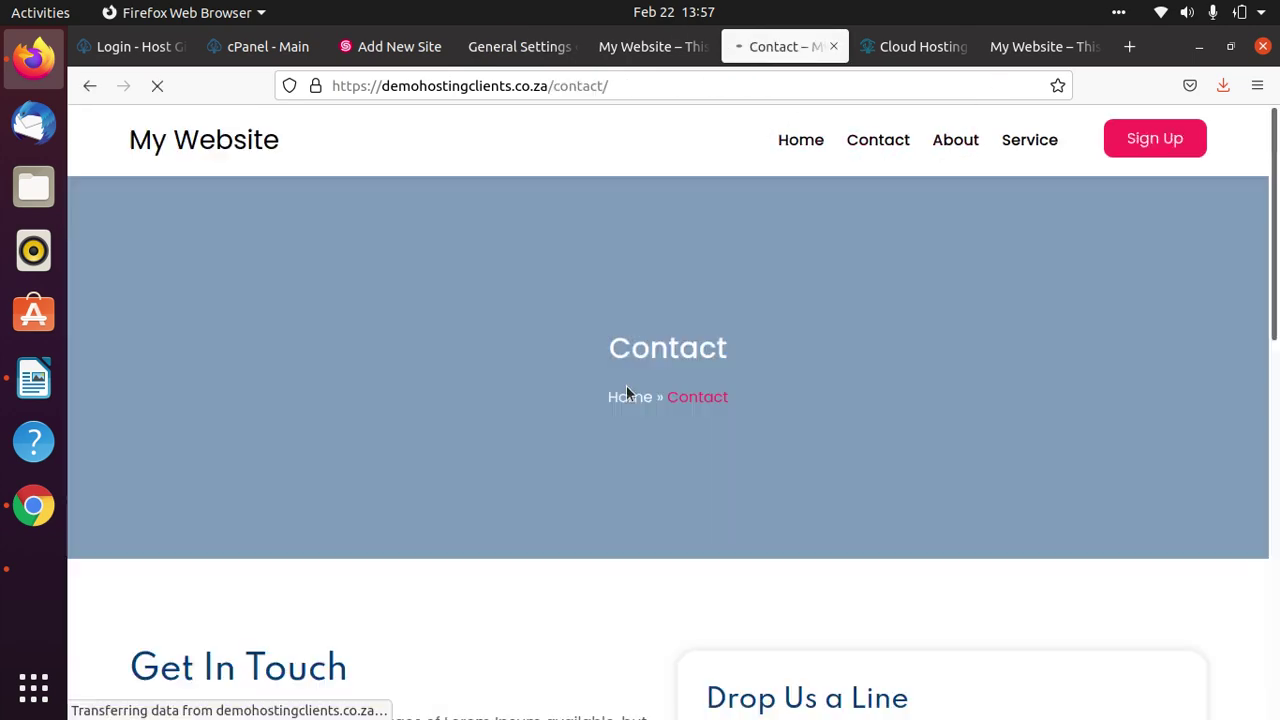
Submit a test enquiry with an e-mail address and comment 'I need a website for my business please contact me'.
{"action": "scroll", "coordinate": [990, 420], "scroll_direction": "down", "scroll_amount": 5}
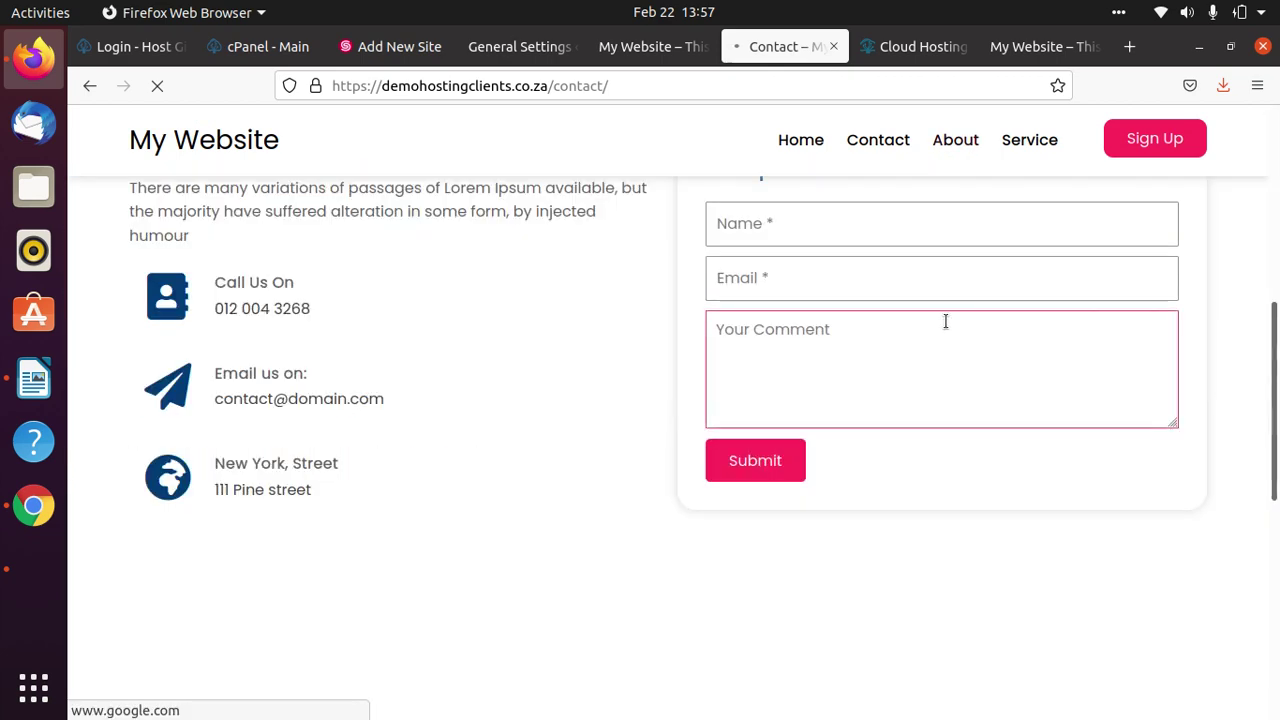
{"action": "scroll", "coordinate": [945, 321], "scroll_direction": "up", "scroll_amount": 3}
{"action": "left_click", "coordinate": [828, 446]}
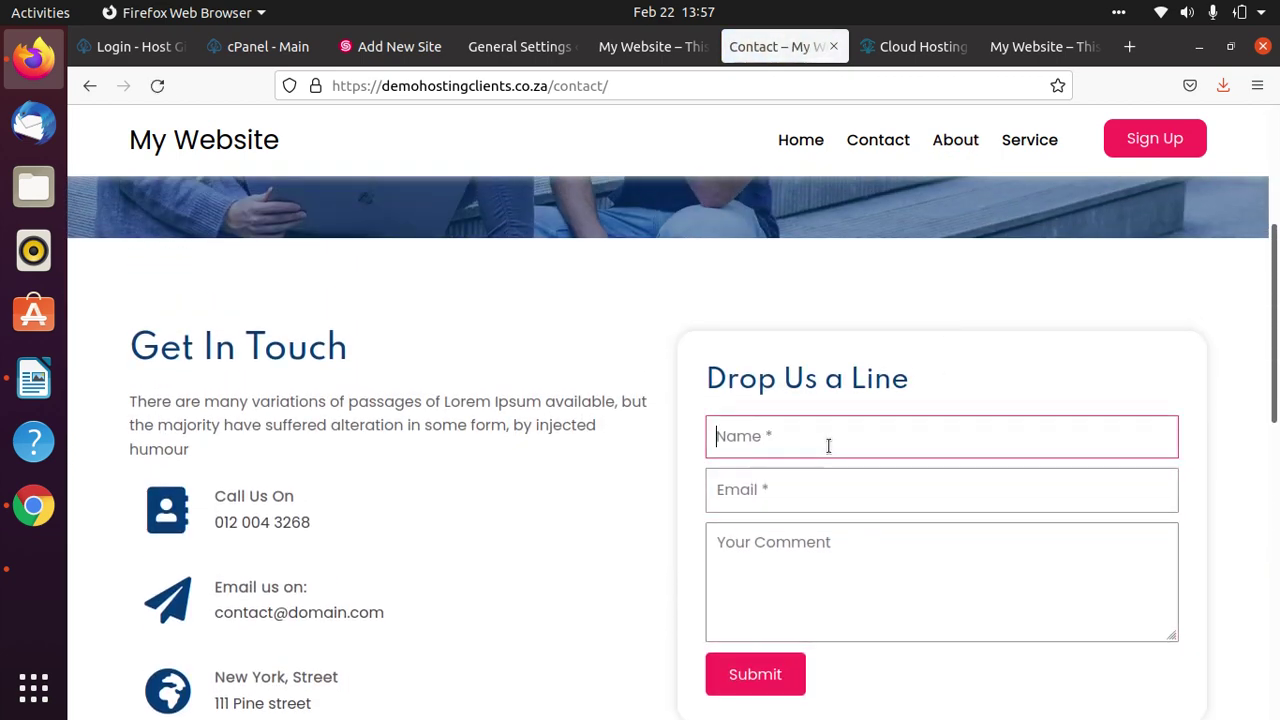
{"action": "type", "text": "Dudu"}
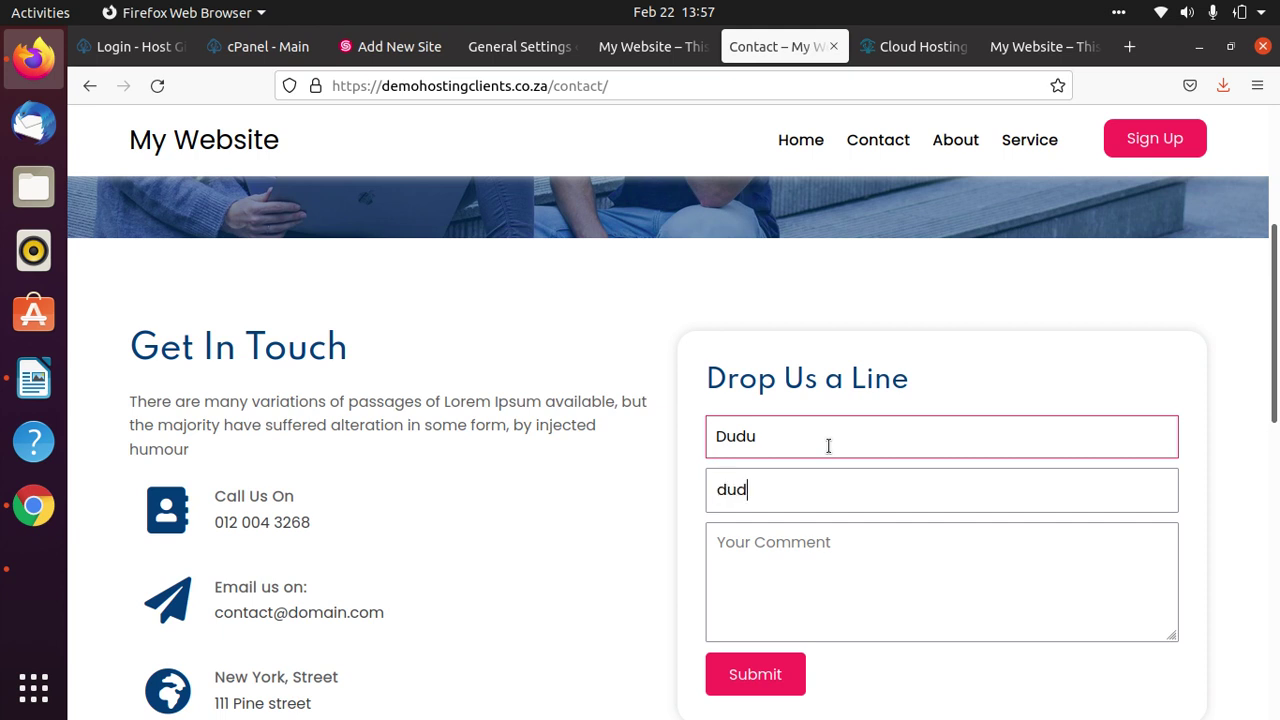
{"action": "key", "text": "Tab"}
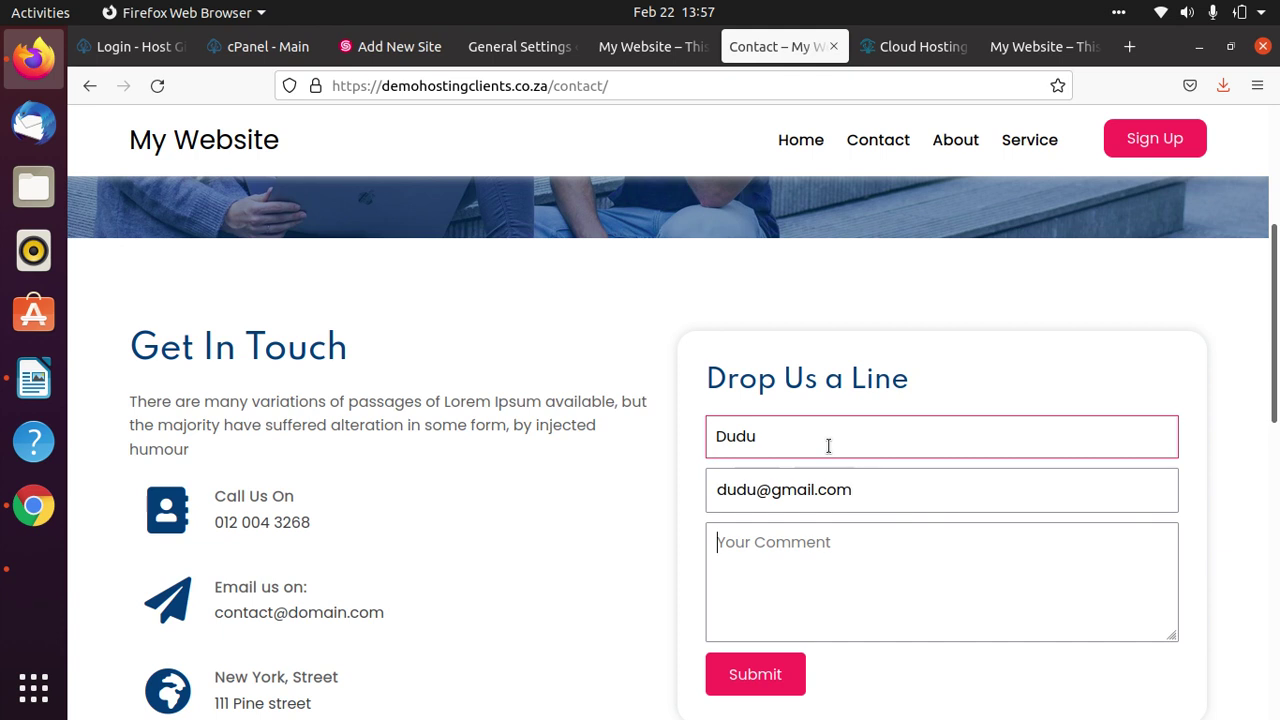
{"action": "type", "text": "I need"}
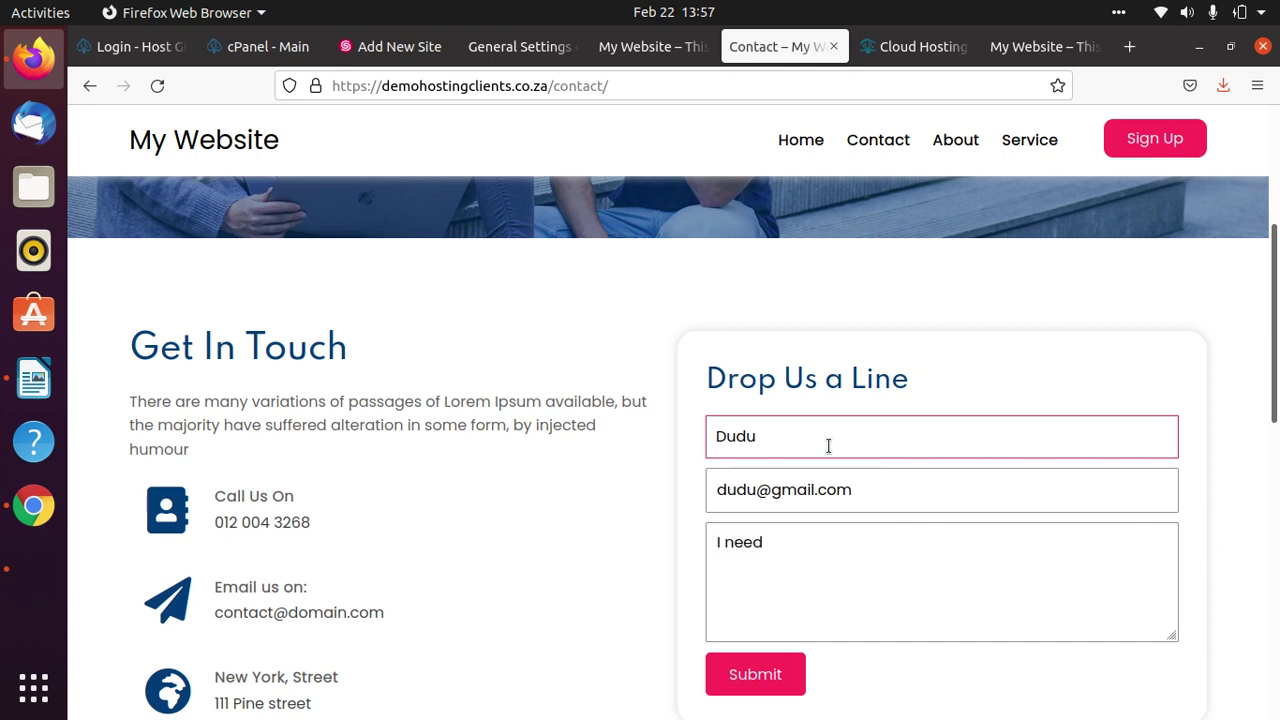
{"action": "type", "text": " a website for my business "}
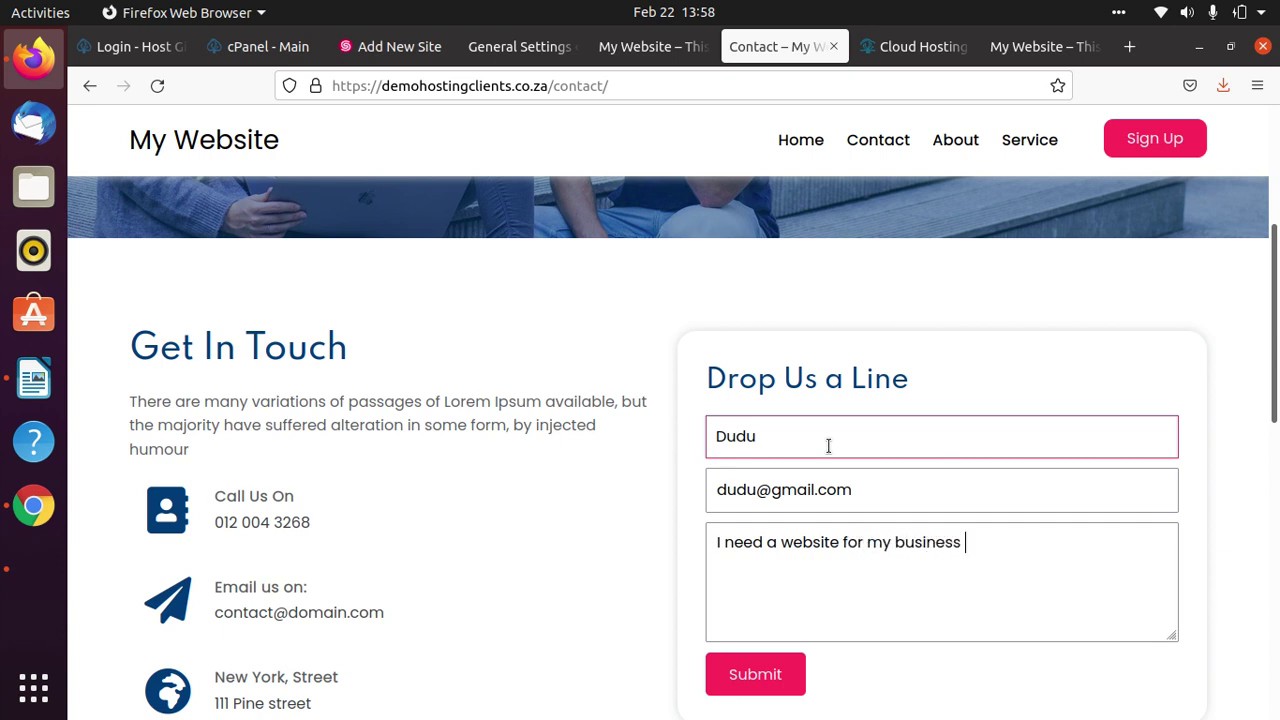
{"action": "type", "text": "please o"}
{"action": "type", "text": "ontacy me"}
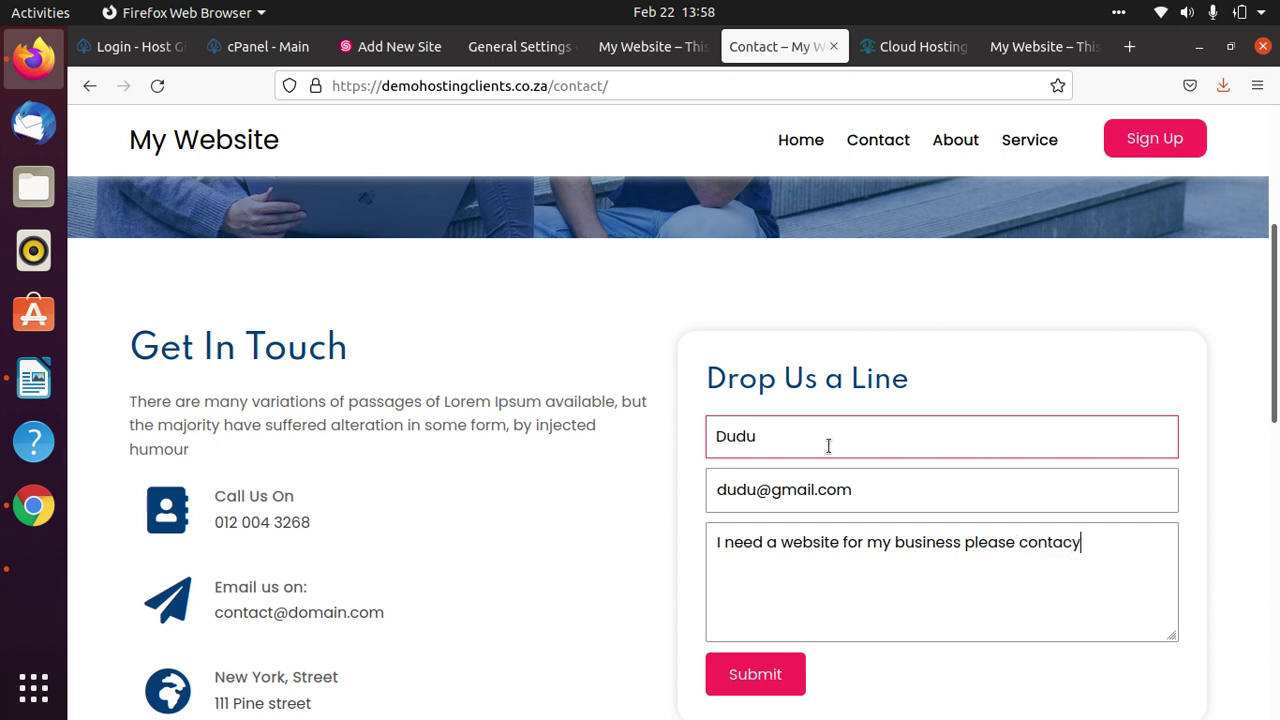
{"action": "key", "text": "BackSpace"}
{"action": "key", "text": "BackSpace"}
{"action": "key", "text": "BackSpace"}
{"action": "type", "text": "t me"}
{"action": "left_click", "coordinate": [740, 675]}
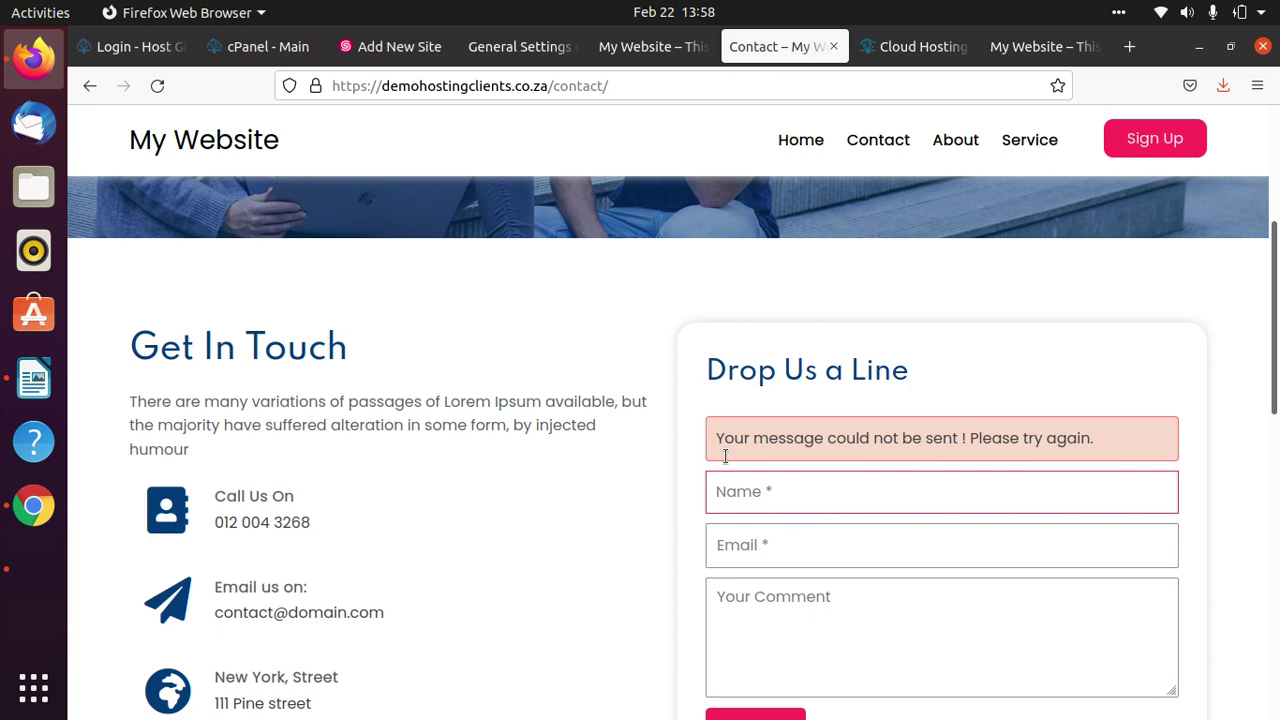
Go back to SitePad settings and open the Contact Form email settings.
{"action": "left_click", "coordinate": [1011, 495]}
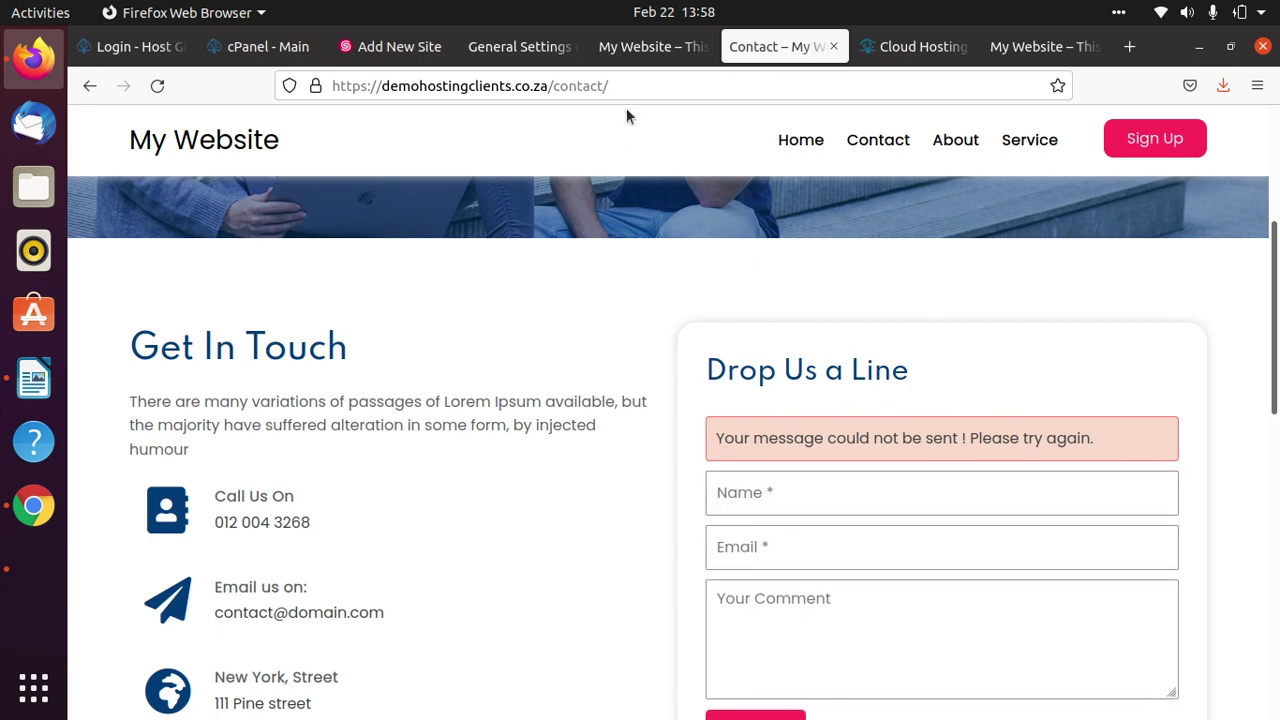
{"action": "left_click", "coordinate": [636, 55]}
{"action": "left_click", "coordinate": [510, 55]}
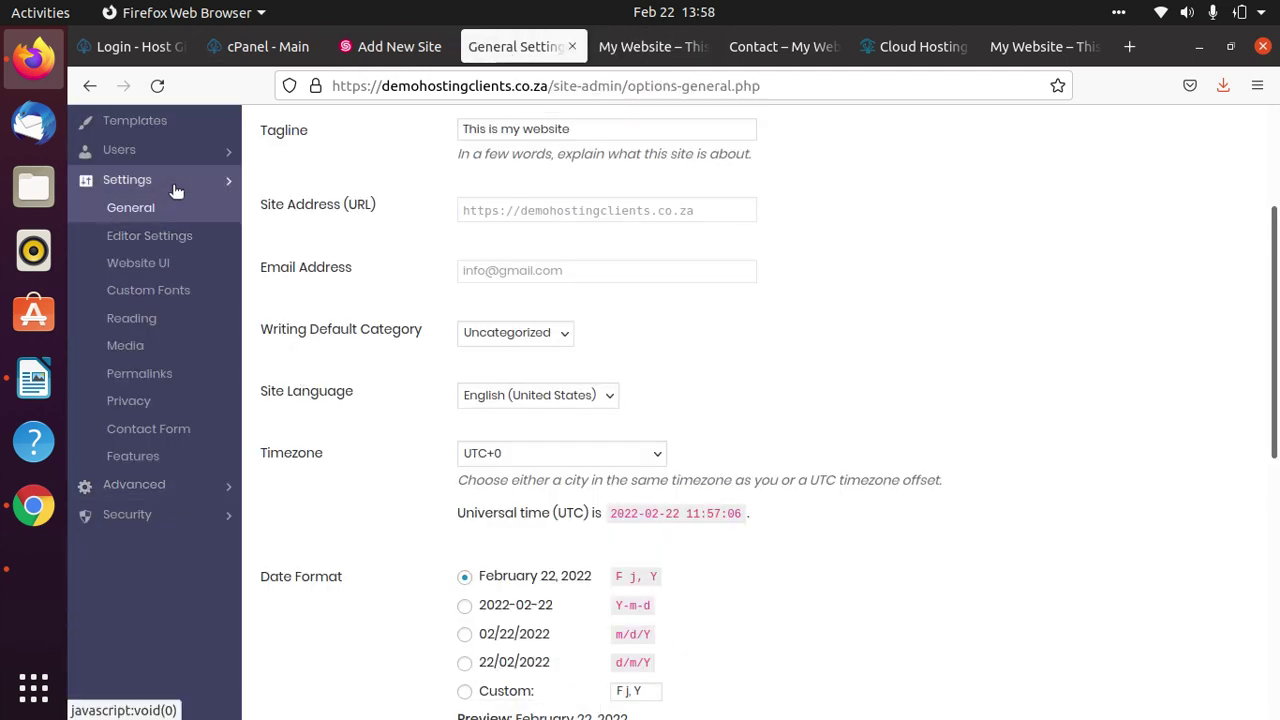
{"action": "left_click", "coordinate": [171, 438]}
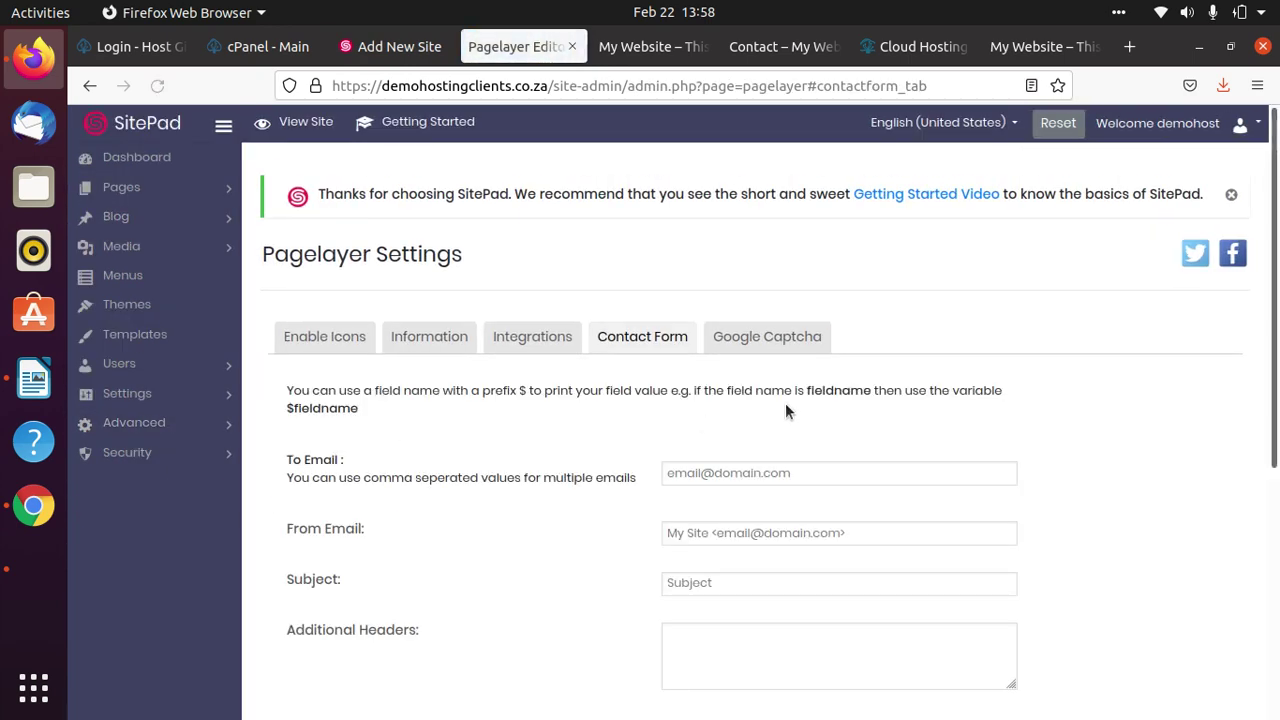
{"action": "scroll", "coordinate": [785, 410], "scroll_direction": "down", "scroll_amount": 2}
Fill in the site's info@ domain address as both To Email and From Email.
{"action": "left_click", "coordinate": [804, 258]}
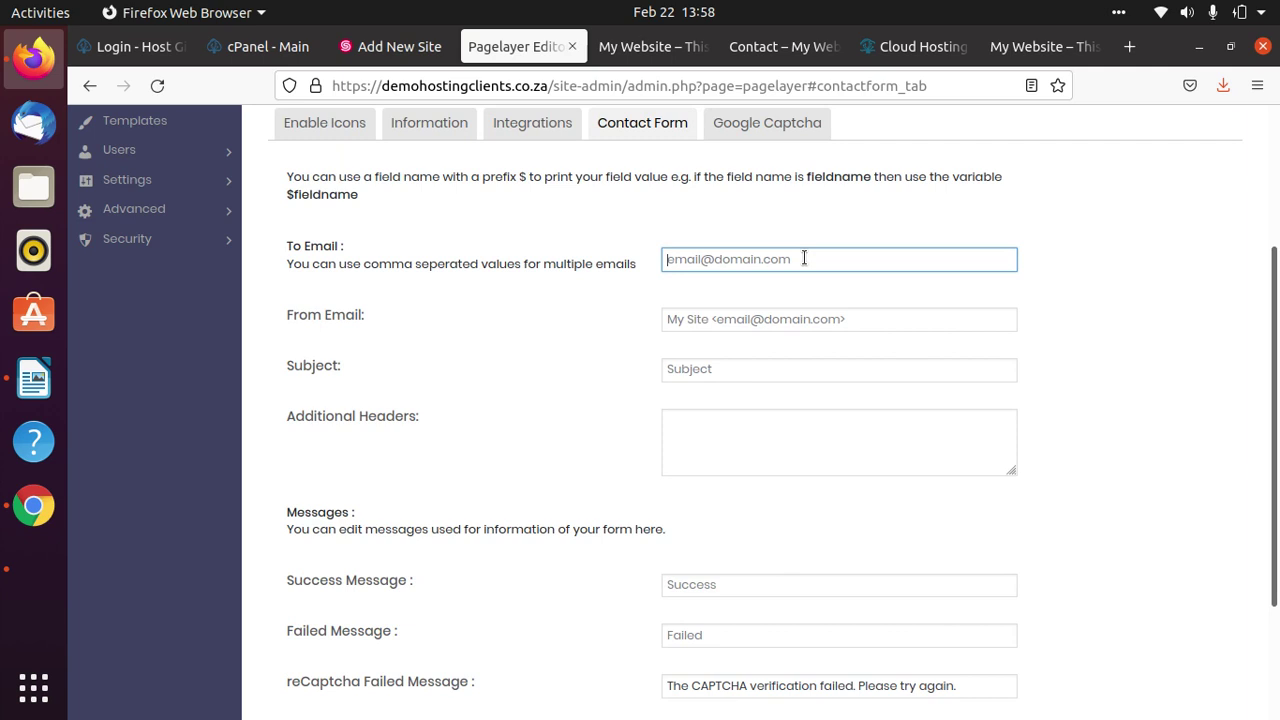
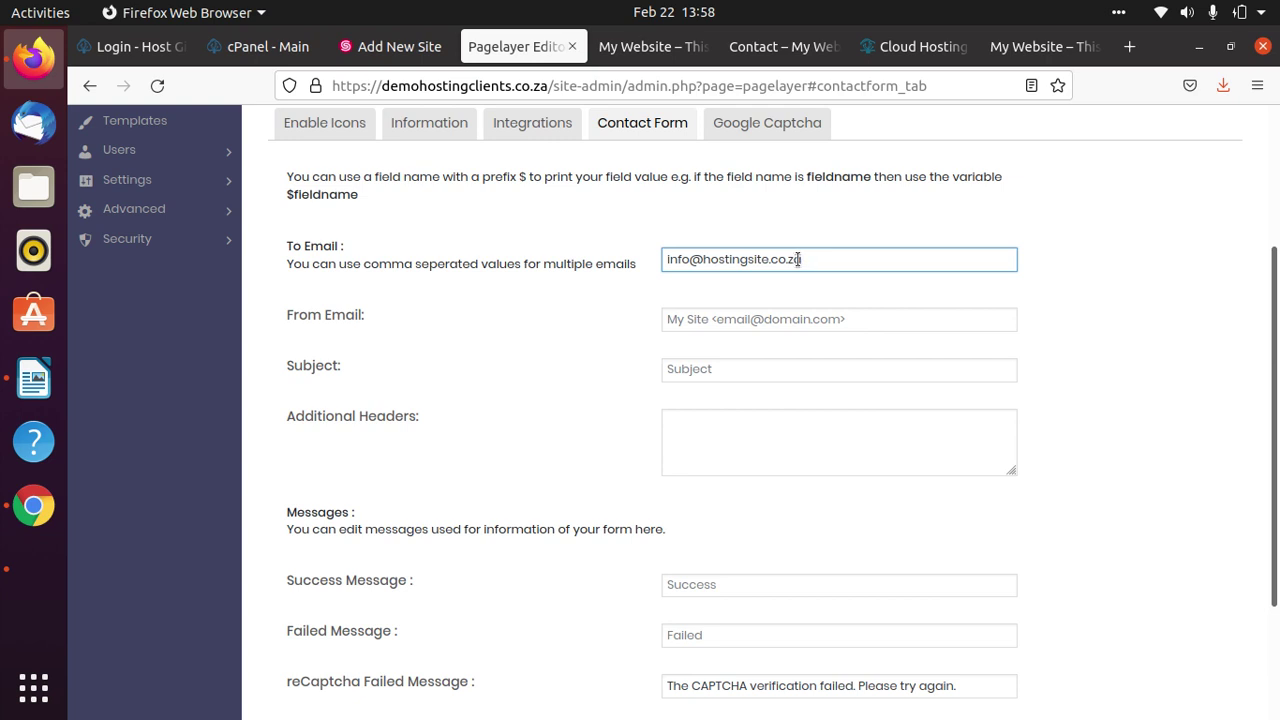
{"action": "type", "text": "demo"}
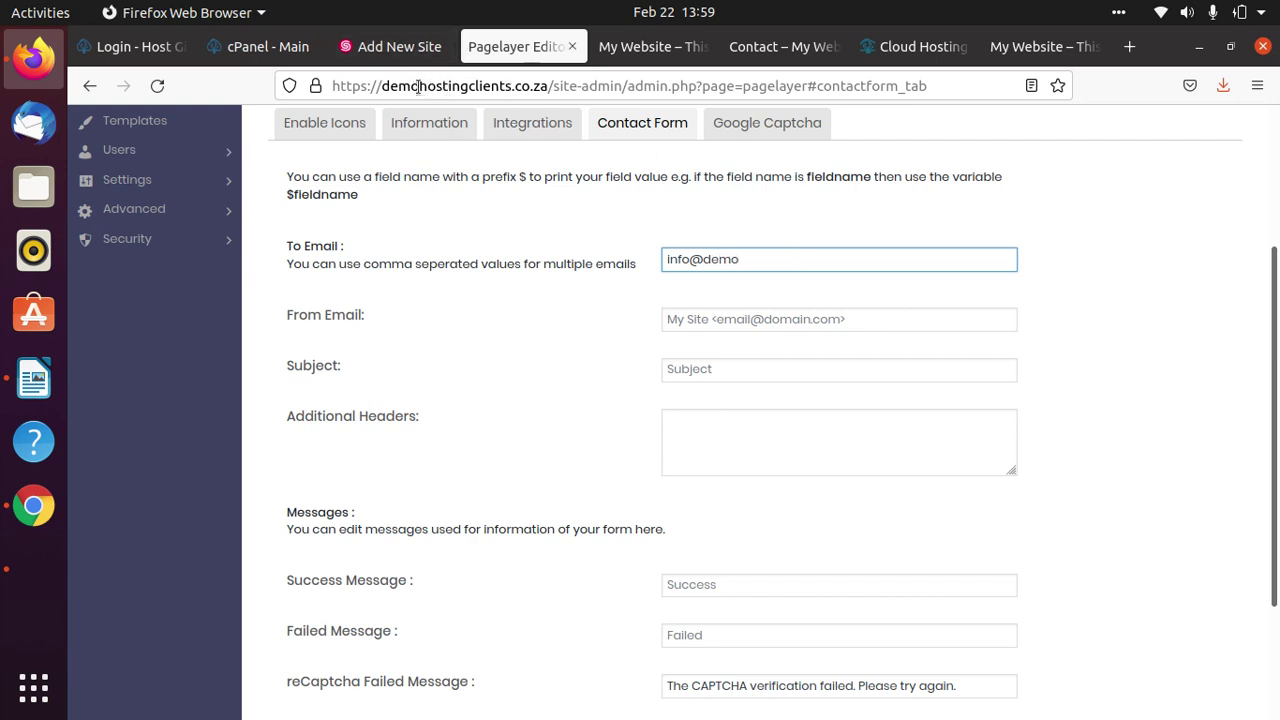
{"action": "left_click_drag", "start_coordinate": [389, 86], "coordinate": [545, 88]}
{"action": "right_click", "coordinate": [522, 88]}
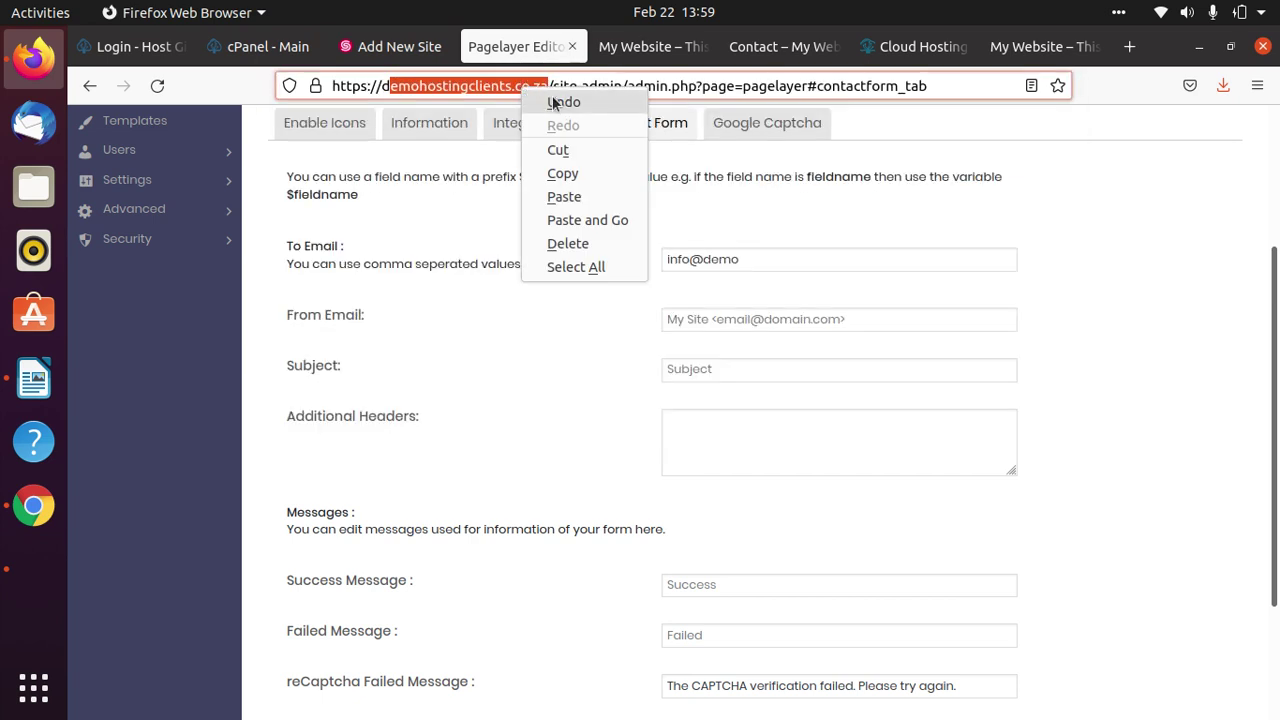
{"action": "left_click", "coordinate": [577, 176]}
{"action": "left_click", "coordinate": [766, 258]}
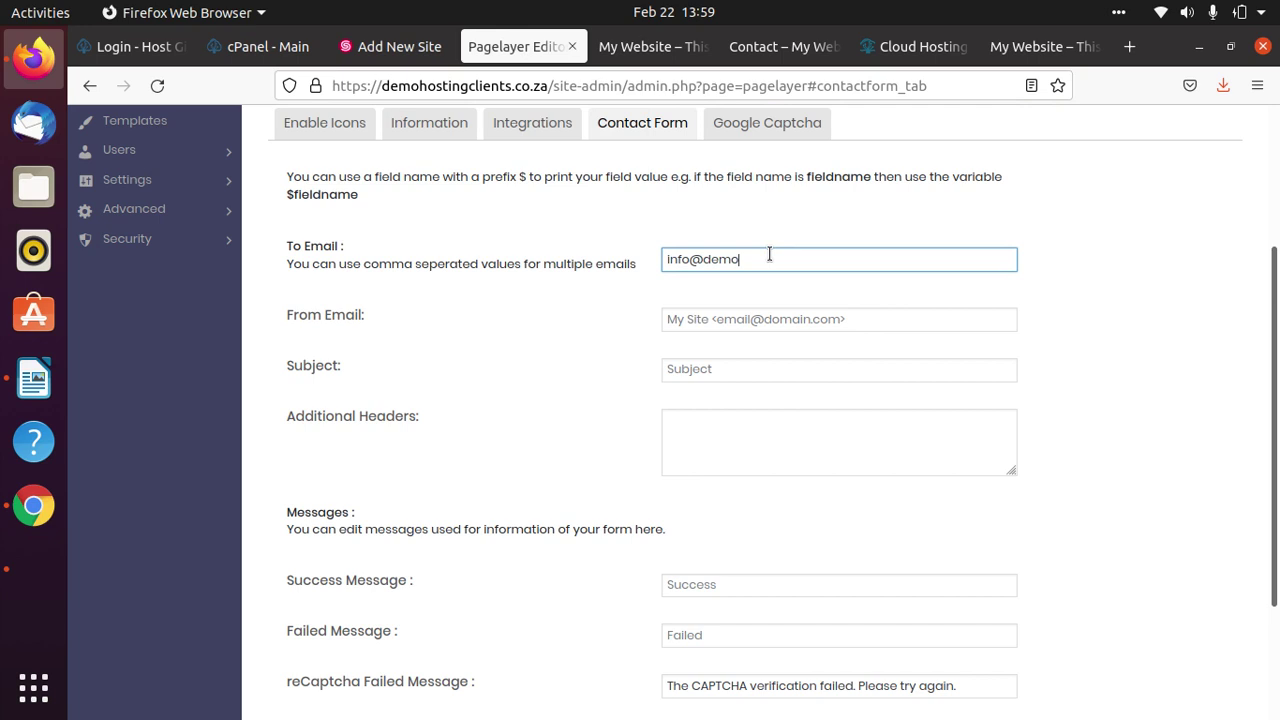
{"action": "key", "text": "ctrl+v"}
{"action": "key", "text": "ctrl+a"}
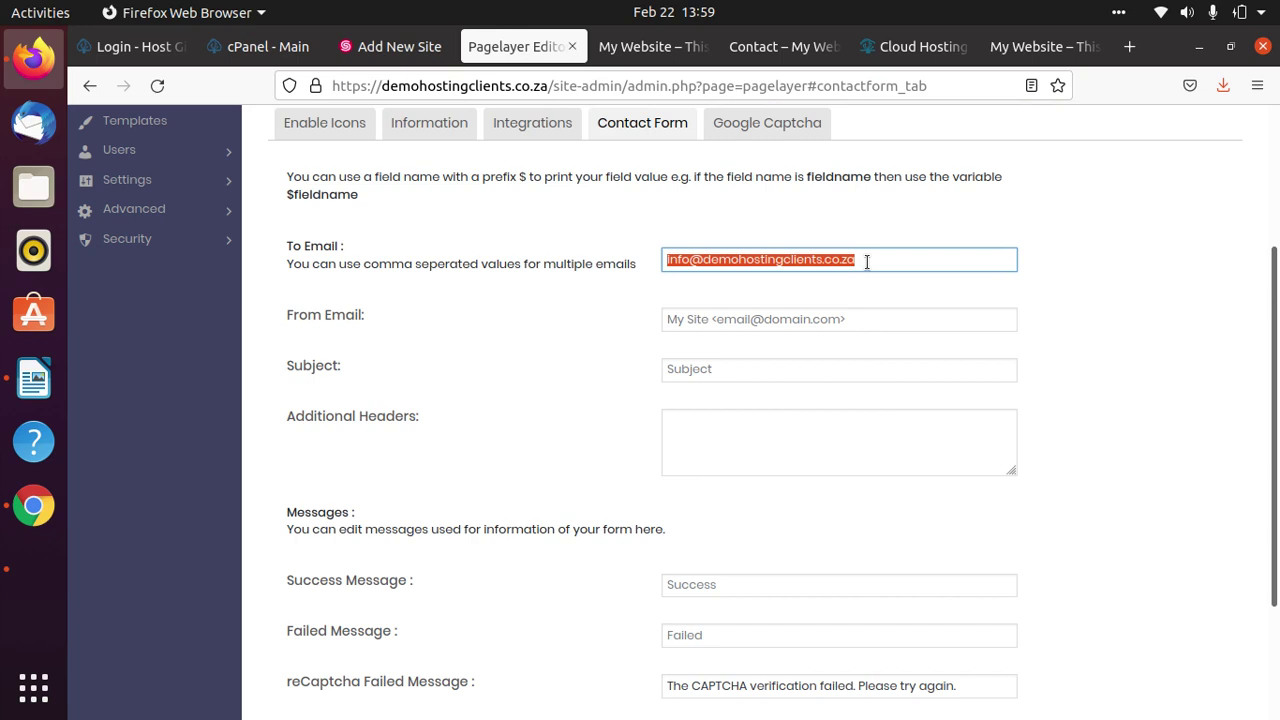
{"action": "left_click", "coordinate": [838, 326]}
{"action": "key", "text": "ctrl+v"}
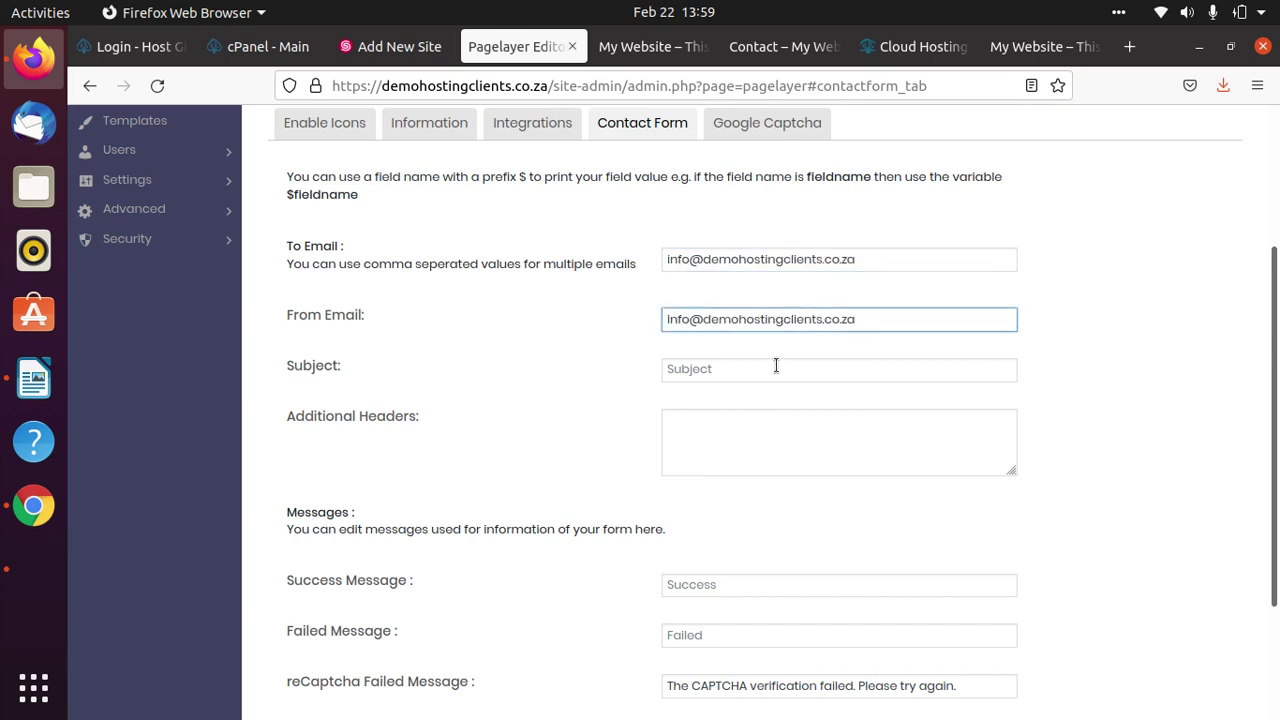
Set the email subject to 'Welcome to our Company' and save the contact form settings.
{"action": "left_click", "coordinate": [772, 369]}
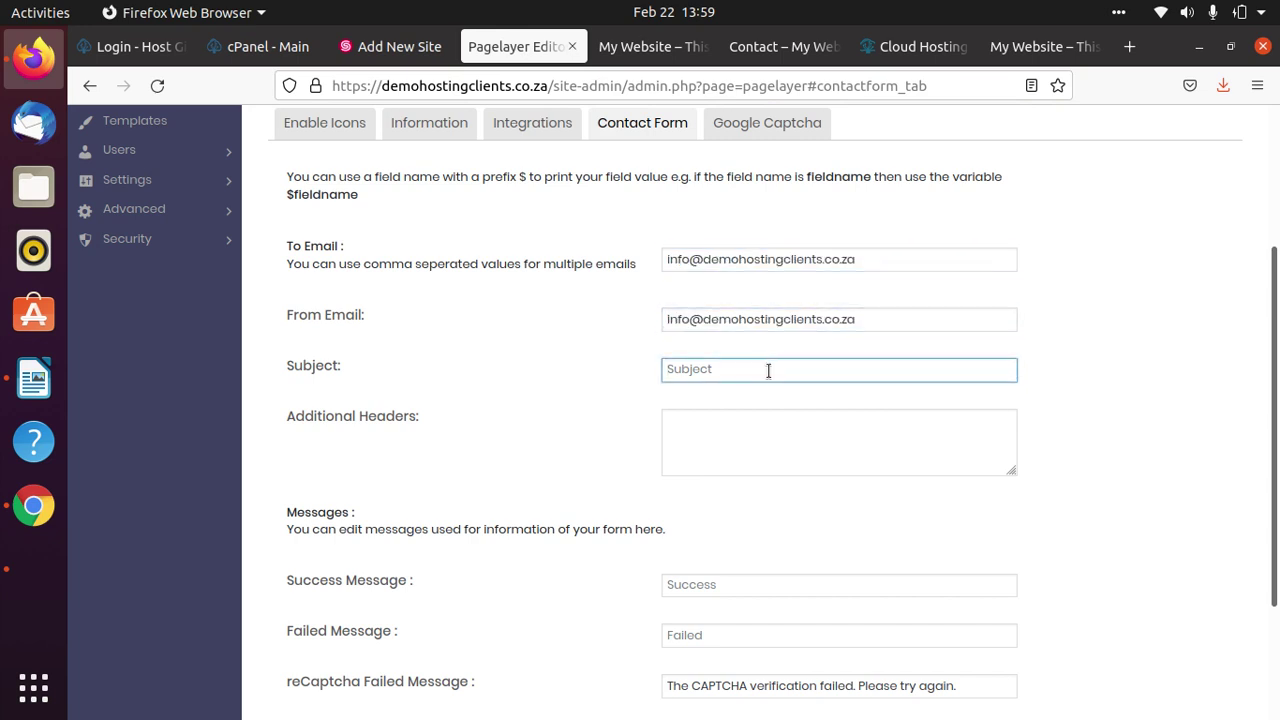
{"action": "type", "text": "Thn"}
{"action": "type", "text": "nk you"}
{"action": "type", "text": " for your business"}
{"action": "key", "text": "ctrl+a"}
{"action": "type", "text": "Welcome"}
{"action": "type", "text": "to our Comap"}
{"action": "type", "text": "pan"}
{"action": "type", "text": "y"}
{"action": "scroll", "coordinate": [690, 420], "scroll_direction": "down", "scroll_amount": 3}
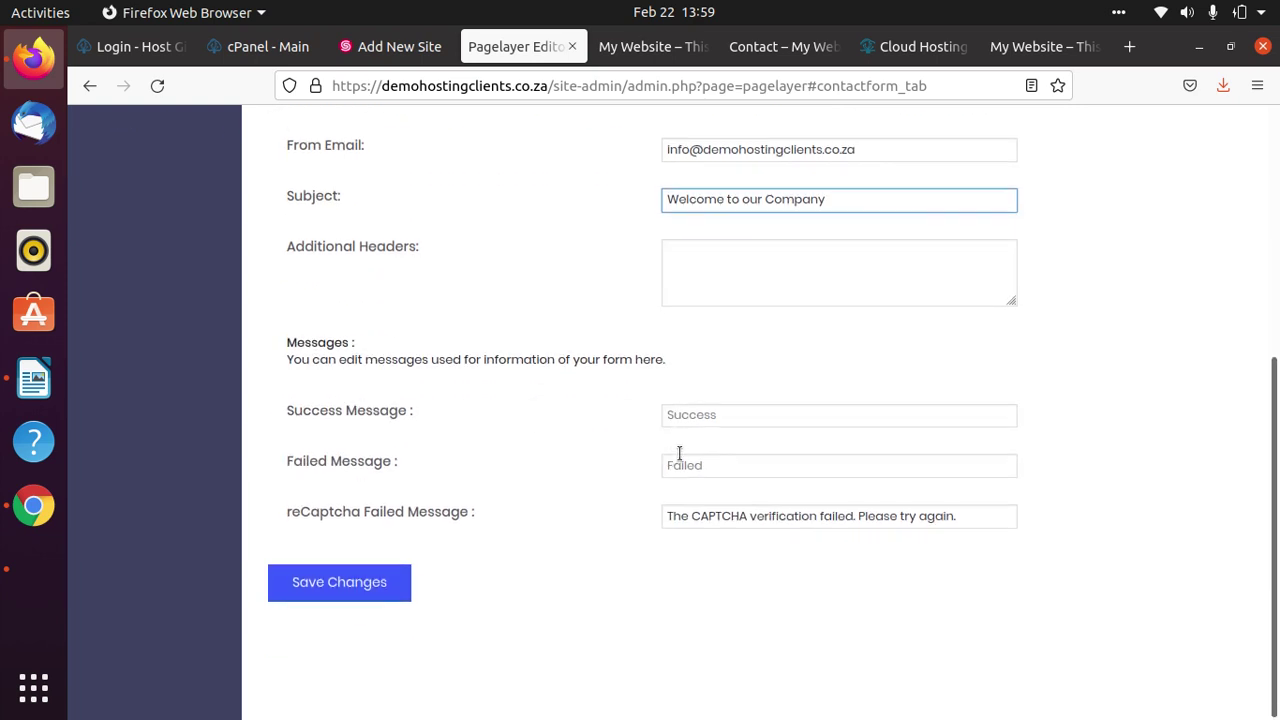
{"action": "left_click", "coordinate": [386, 590]}
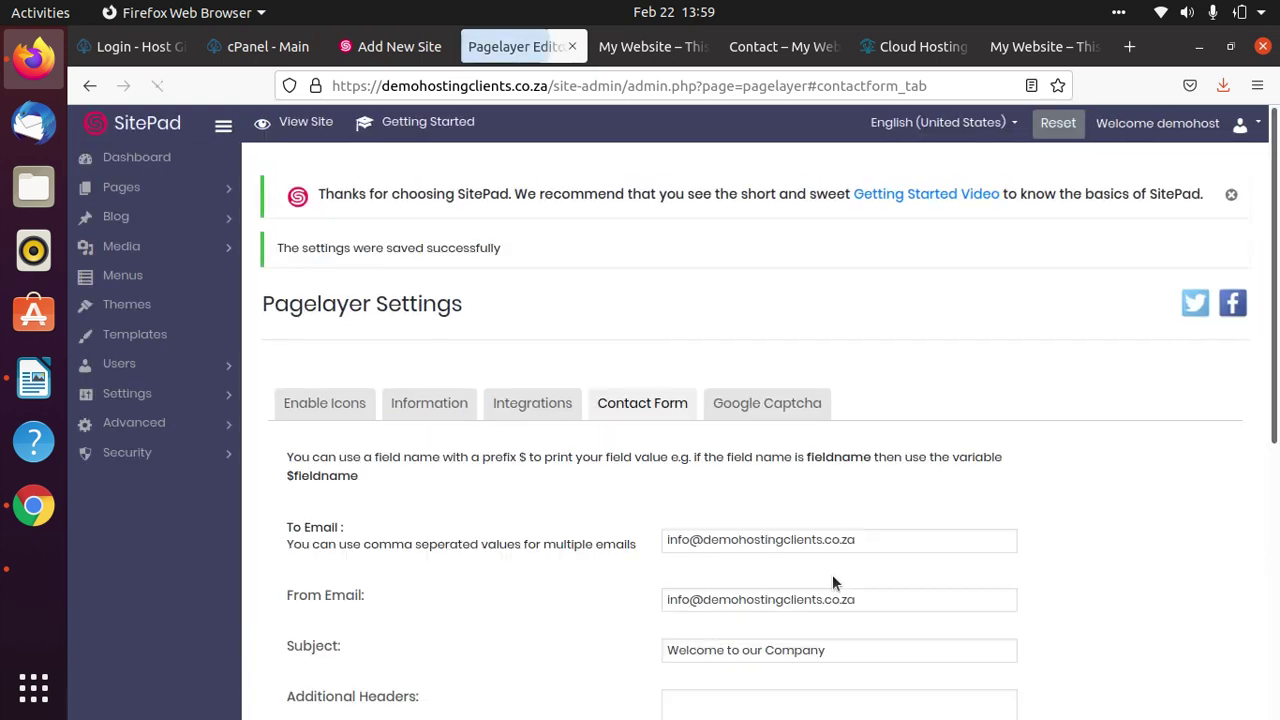
Open the live Contact page and fill in the sender's name and saved e-mail address.
{"action": "left_click", "coordinate": [1088, 46]}
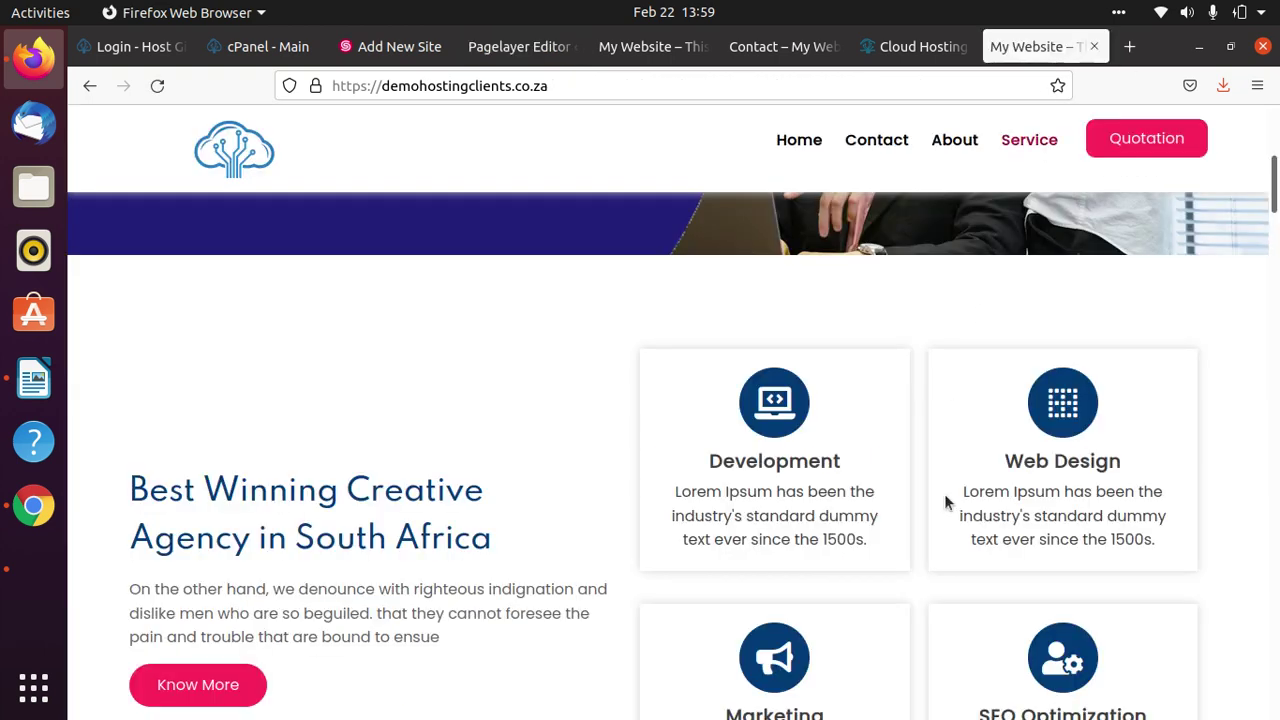
{"action": "left_click", "coordinate": [886, 147]}
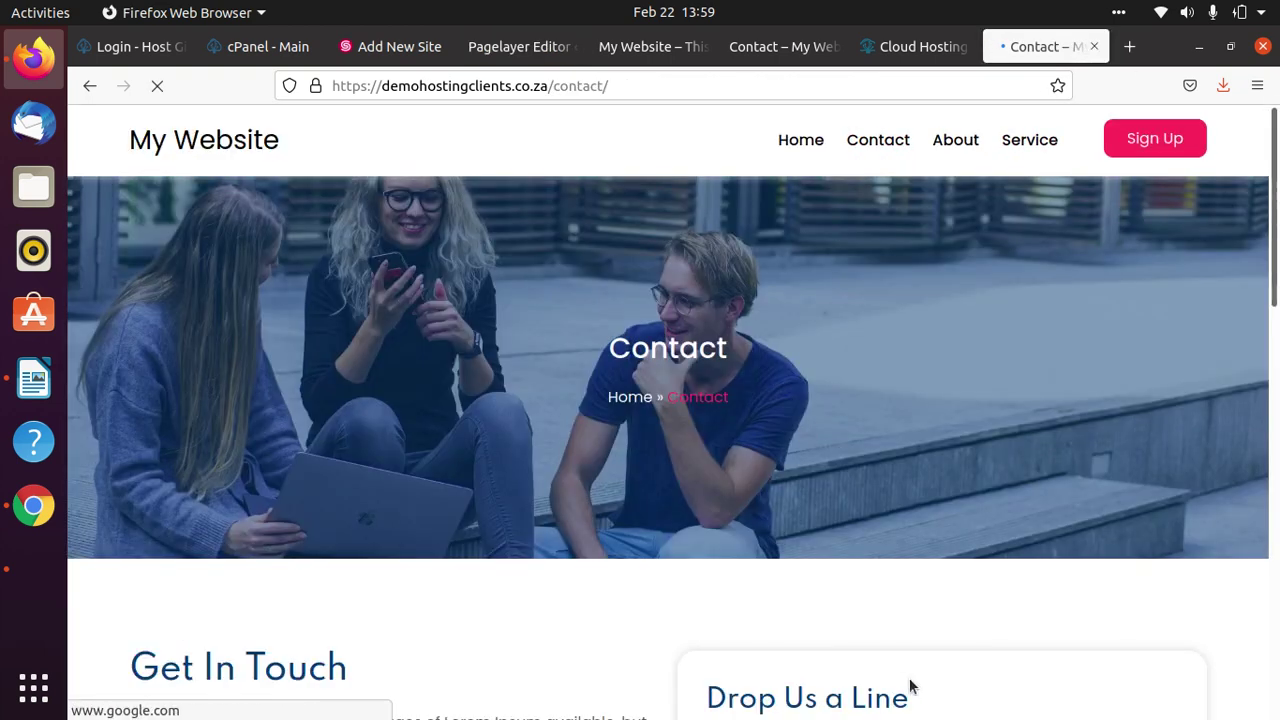
{"action": "scroll", "coordinate": [887, 380], "scroll_direction": "down", "scroll_amount": 10}
{"action": "scroll", "coordinate": [887, 380], "scroll_direction": "up", "scroll_amount": 3}
{"action": "left_click", "coordinate": [859, 234]}
{"action": "type", "text": "D"}
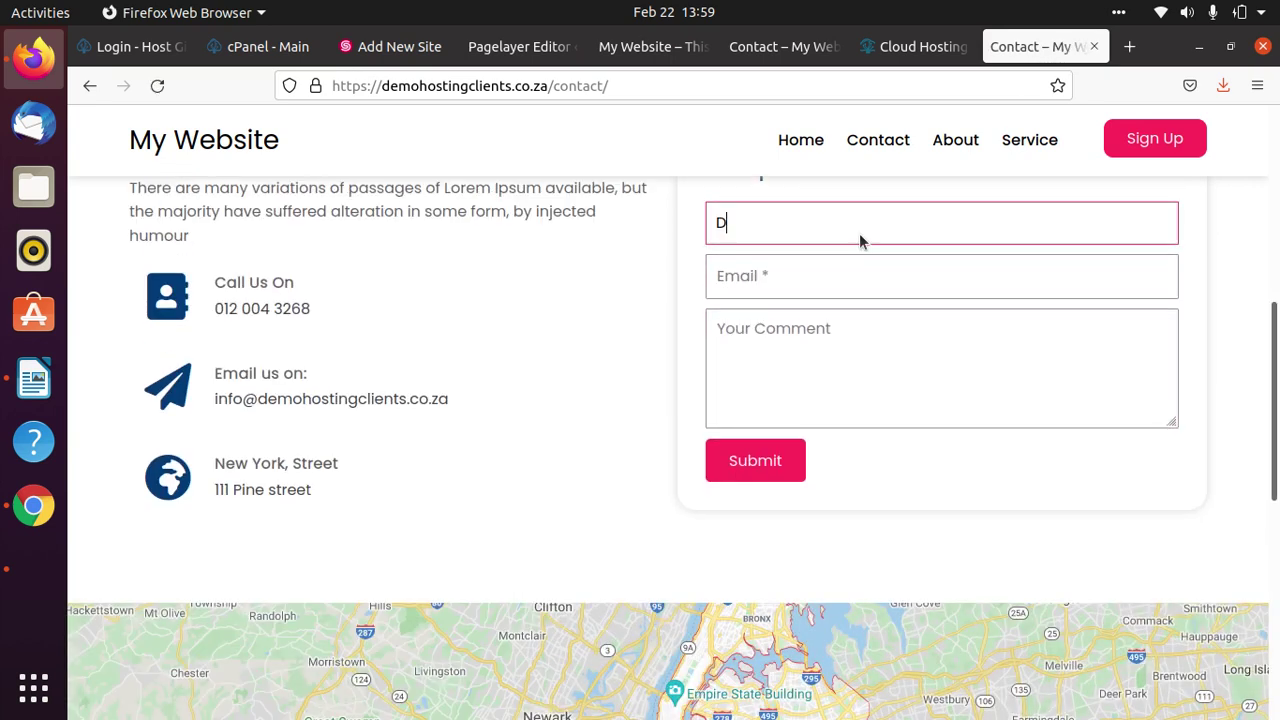
{"action": "type", "text": "udu"}
{"action": "left_click", "coordinate": [860, 234]}
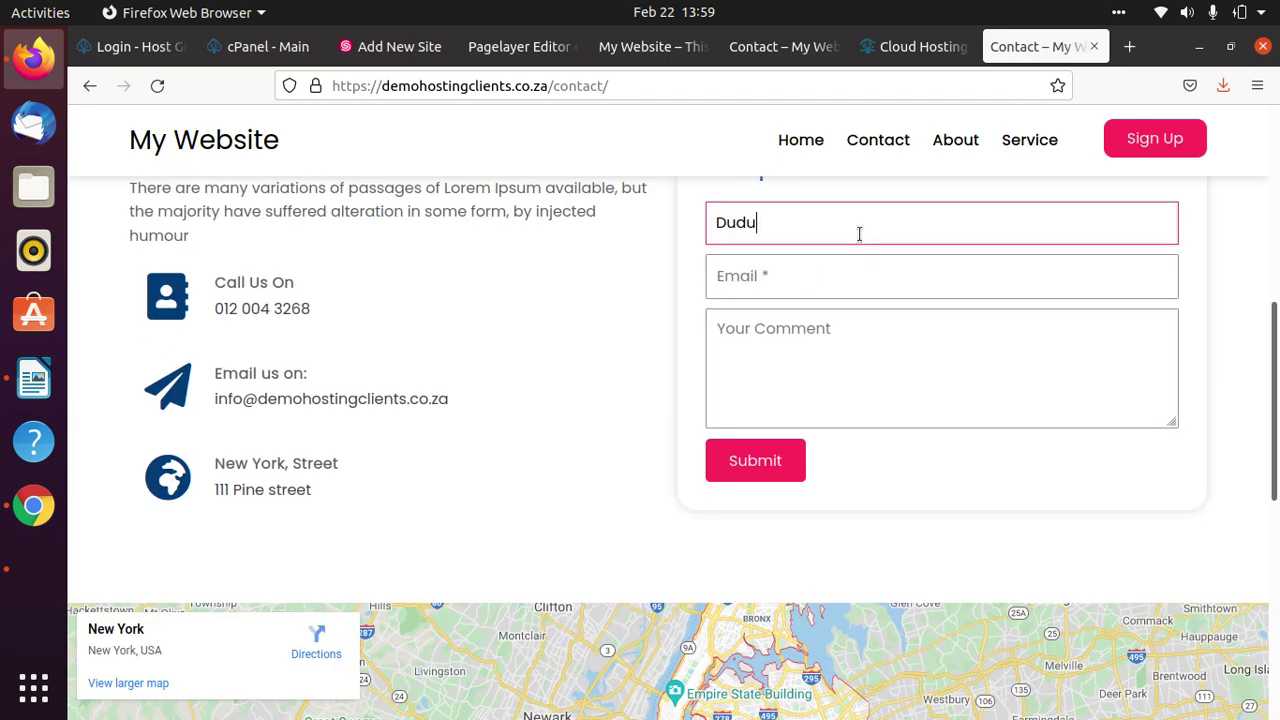
{"action": "left_click", "coordinate": [834, 281]}
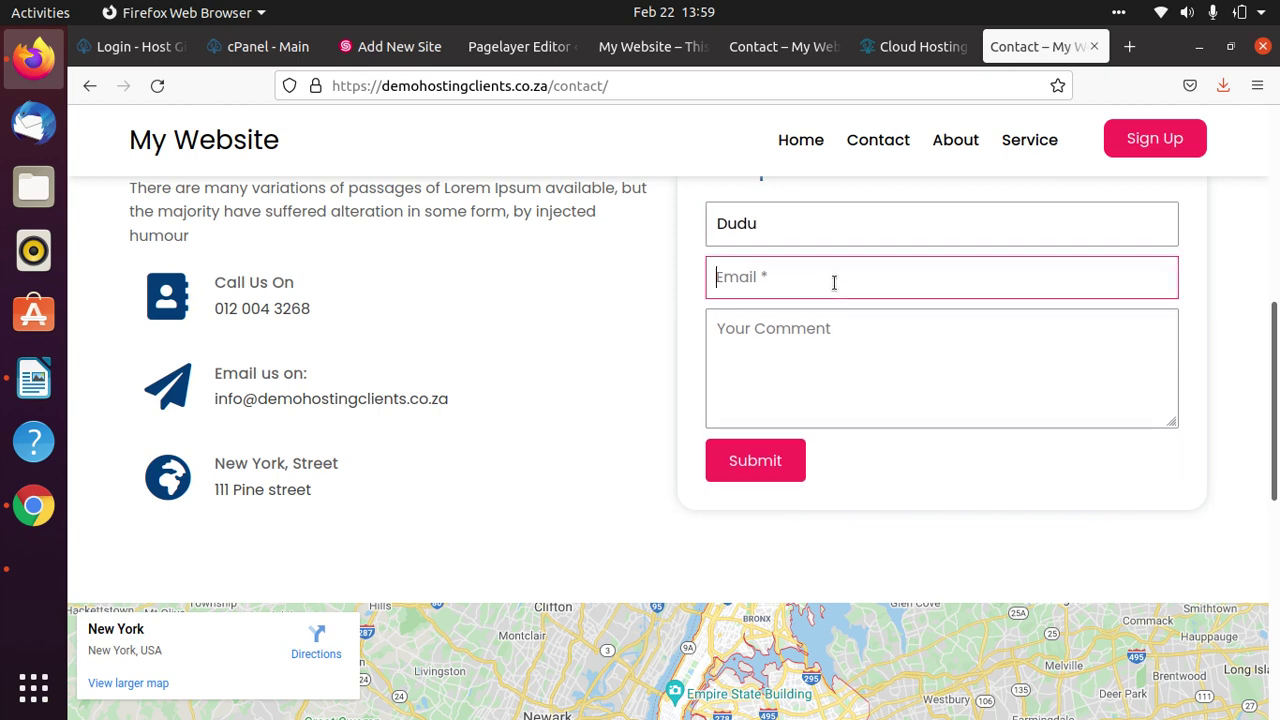
{"action": "type", "text": "dud"}
{"action": "key", "text": "Down"}
{"action": "key", "text": "Down"}
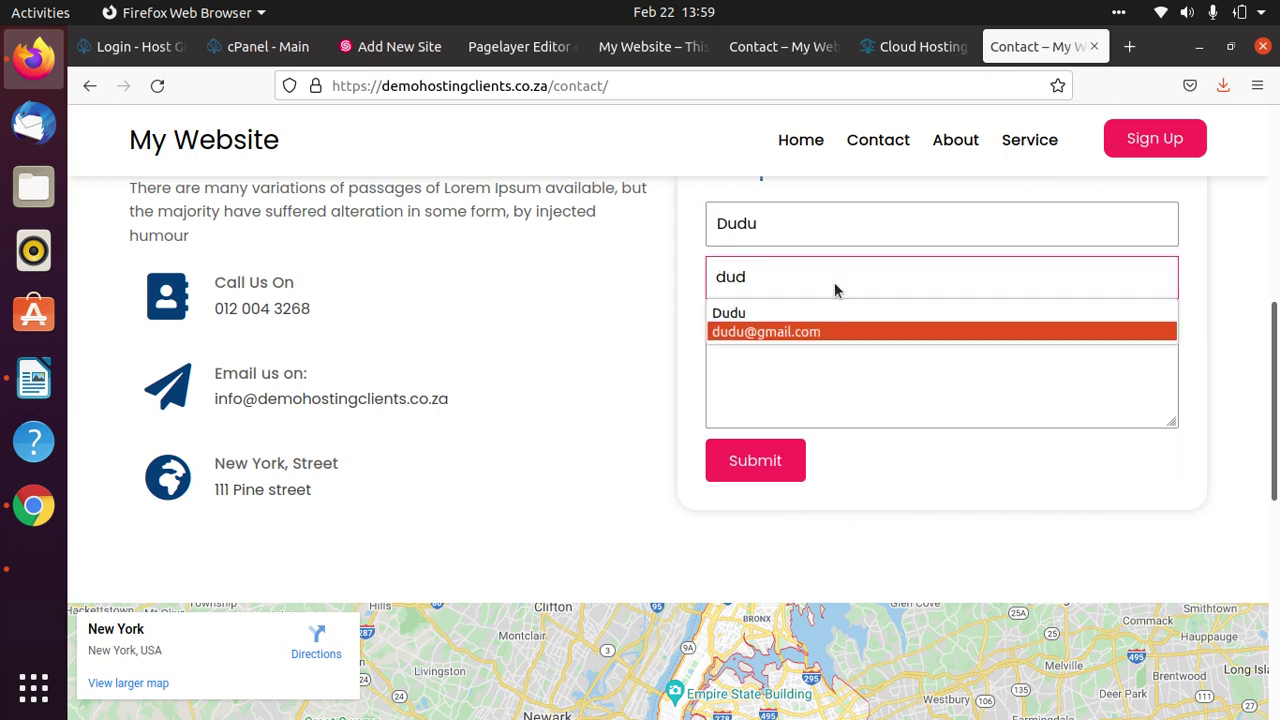
{"action": "key", "text": "Return"}
Submit the comment 'Testing', confirm the sent-successfully message, then return to the older Contact tab.
{"action": "left_click", "coordinate": [828, 363]}
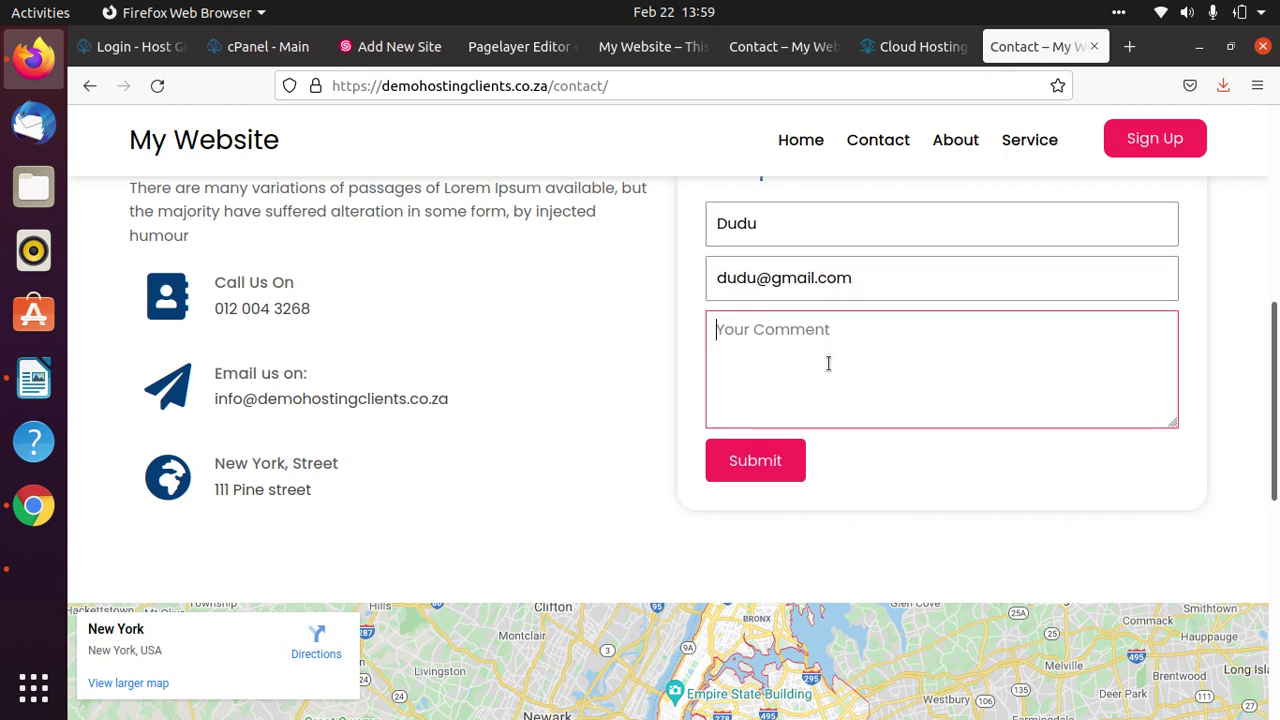
{"action": "type", "text": "Tesing"}
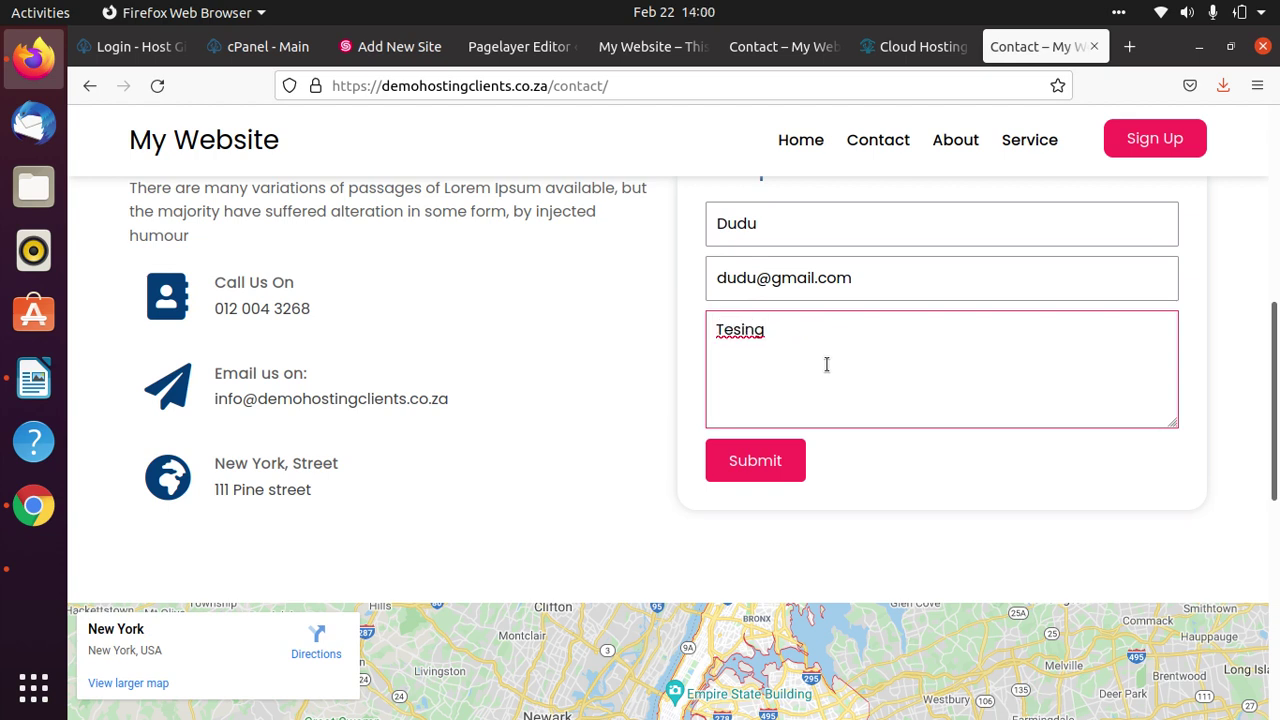
{"action": "key", "text": "BackSpace"}
{"action": "key", "text": "BackSpace"}
{"action": "key", "text": "BackSpace"}
{"action": "key", "text": "BackSpace"}
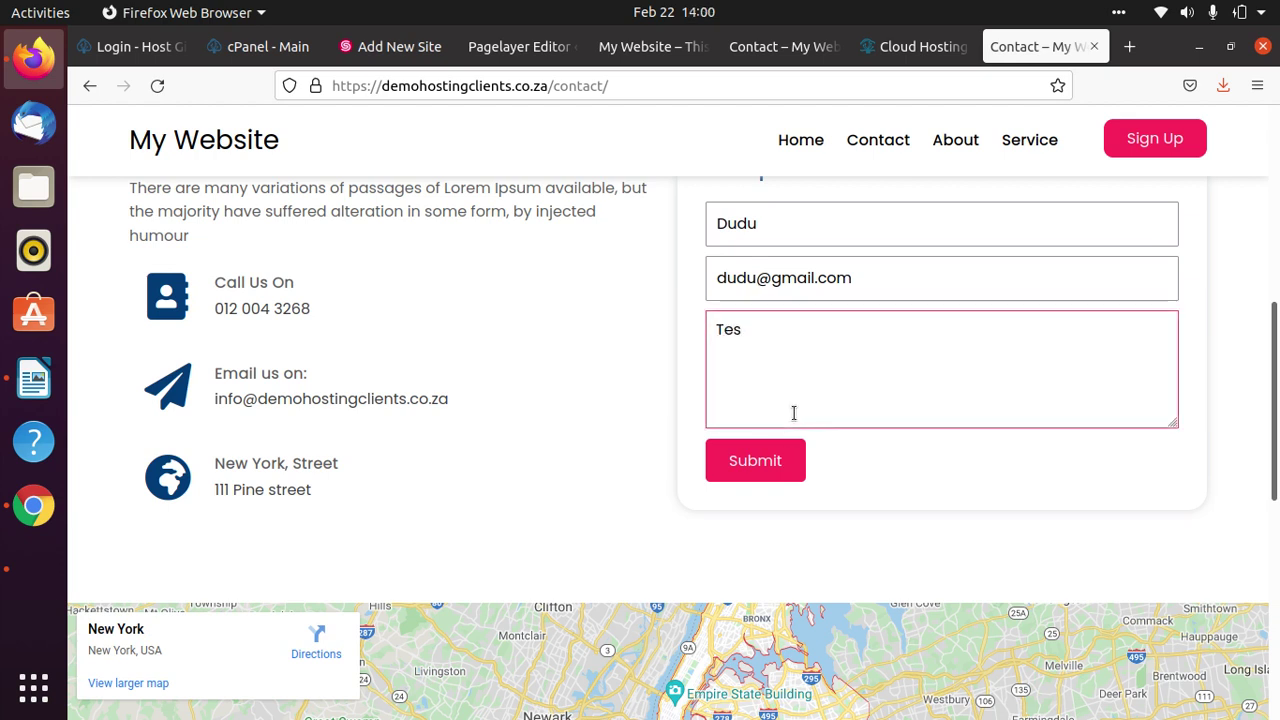
{"action": "type", "text": "ting"}
{"action": "left_click", "coordinate": [778, 458]}
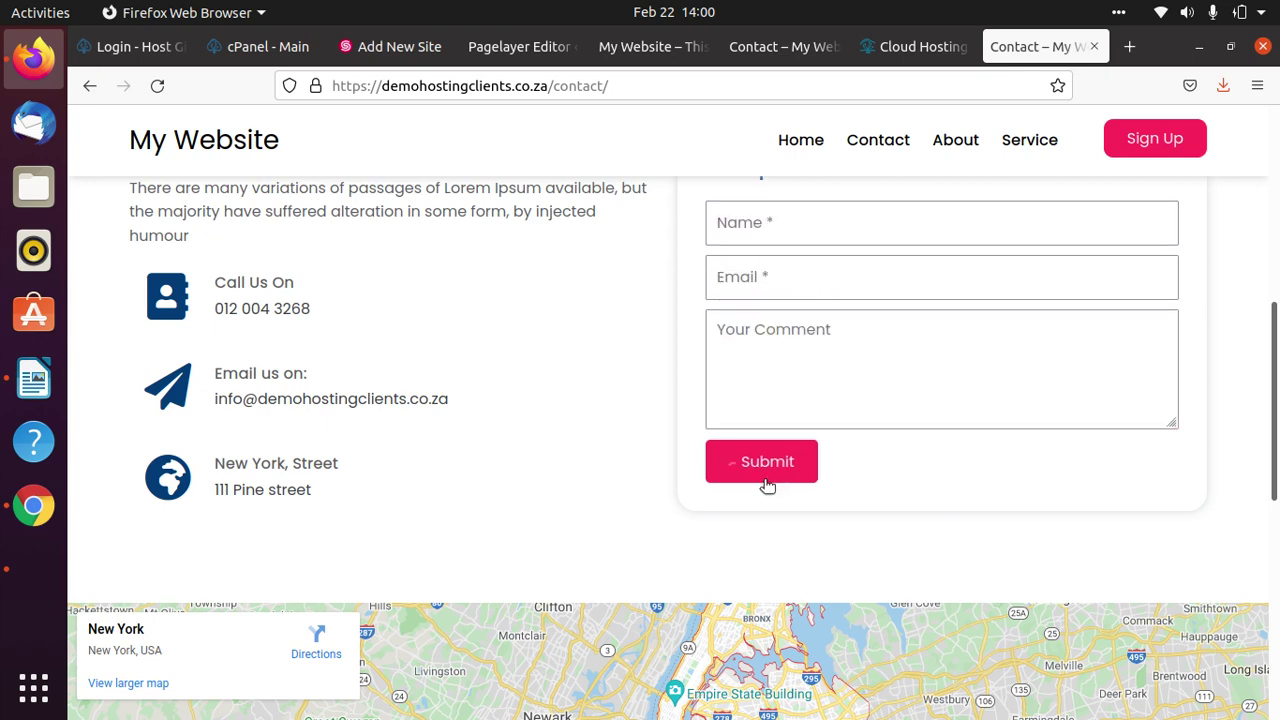
{"action": "scroll", "coordinate": [1136, 453], "scroll_direction": "down", "scroll_amount": 4}
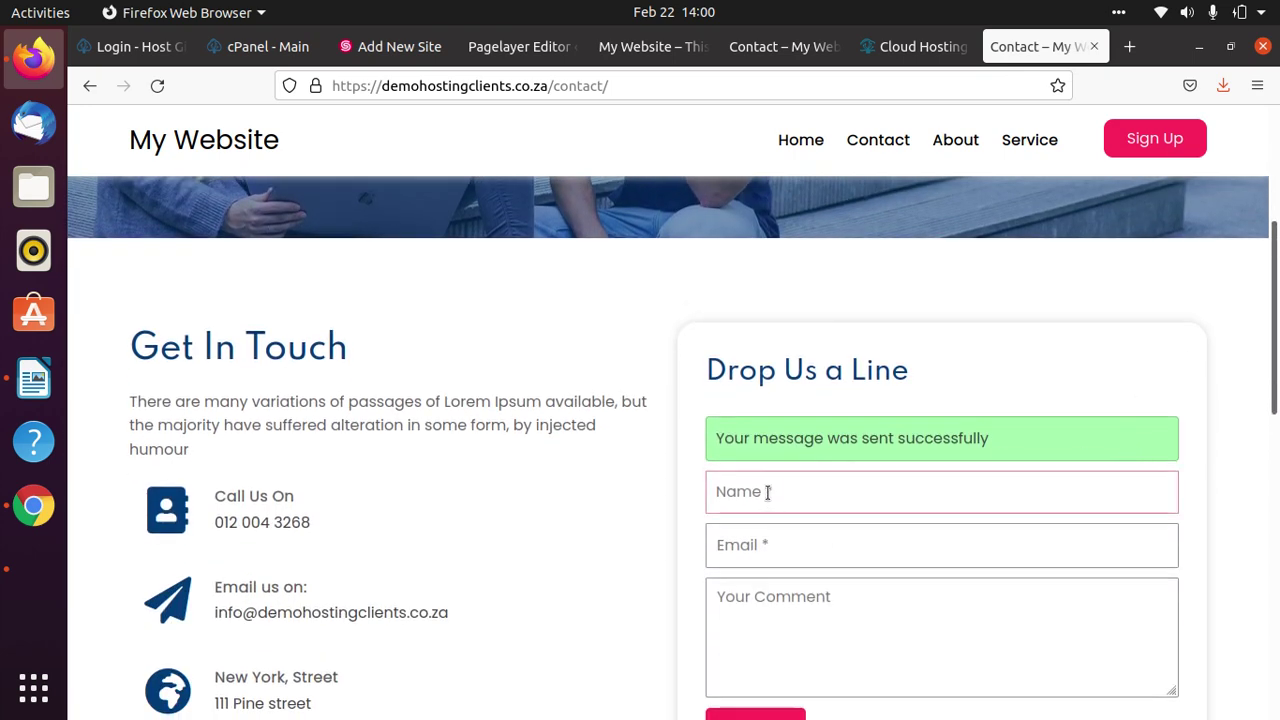
{"action": "left_click_drag", "start_coordinate": [990, 444], "coordinate": [700, 452]}
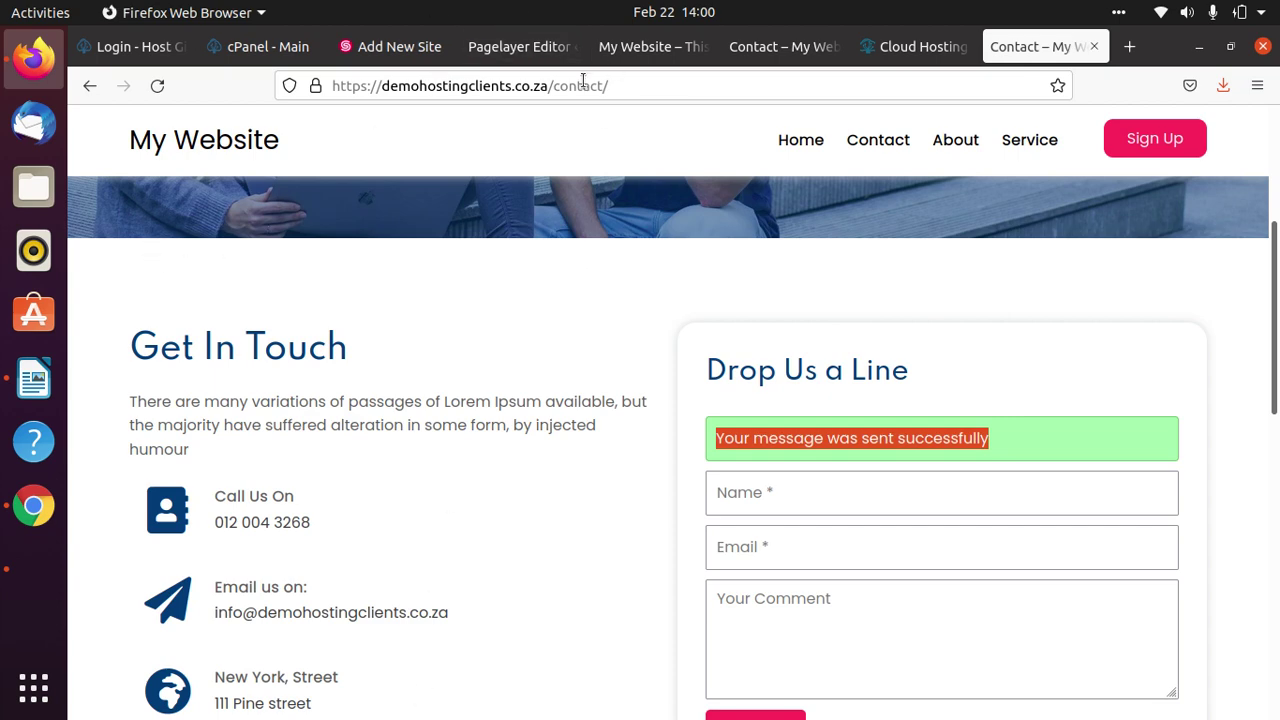
{"action": "left_click", "coordinate": [812, 46]}
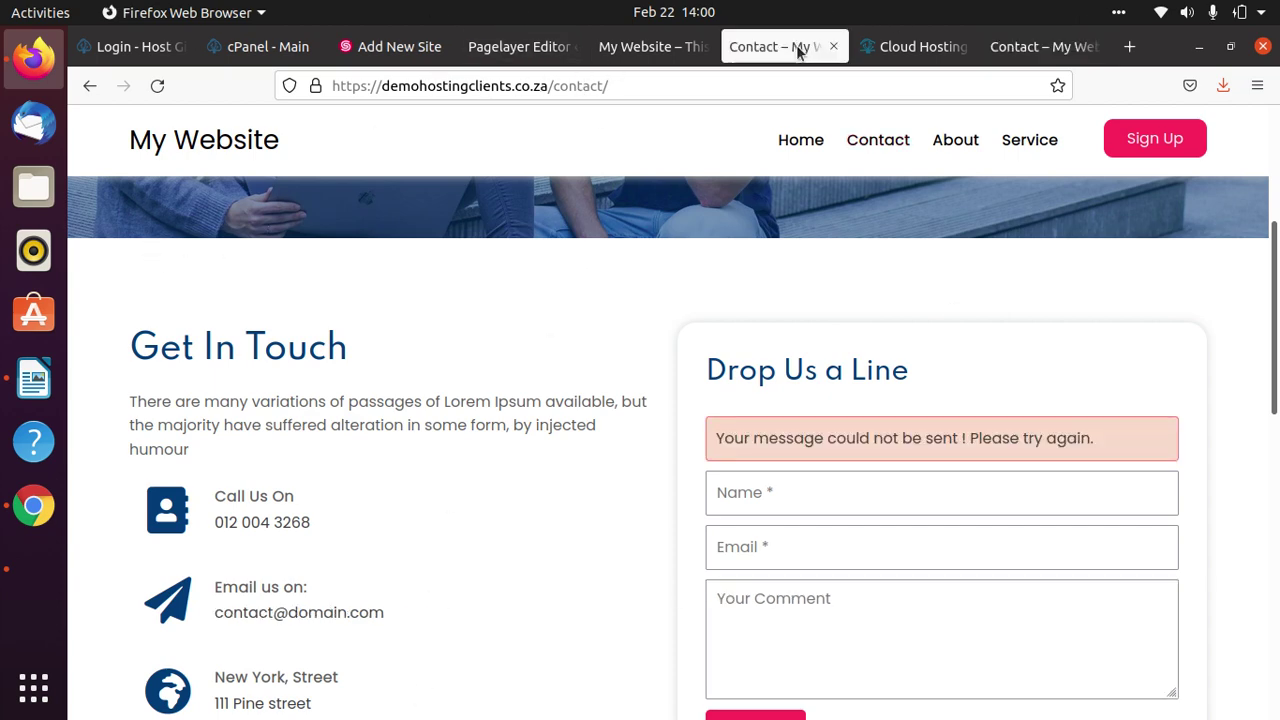
Return to the Pagelayer Contact Form settings and check the saved recipient address.
{"action": "left_click", "coordinate": [655, 50]}
{"action": "left_click", "coordinate": [570, 48]}
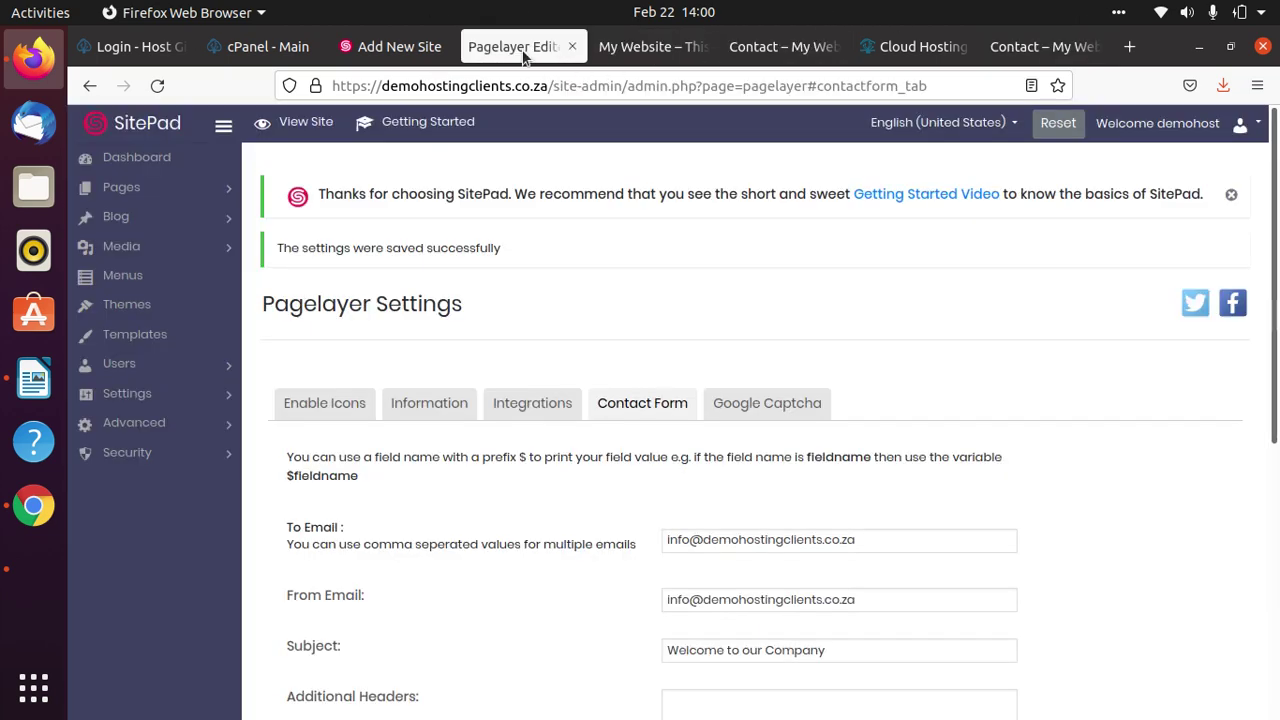
{"action": "scroll", "coordinate": [757, 514], "scroll_direction": "down", "scroll_amount": 5}
{"action": "scroll", "coordinate": [829, 271], "scroll_direction": "up", "scroll_amount": 3}
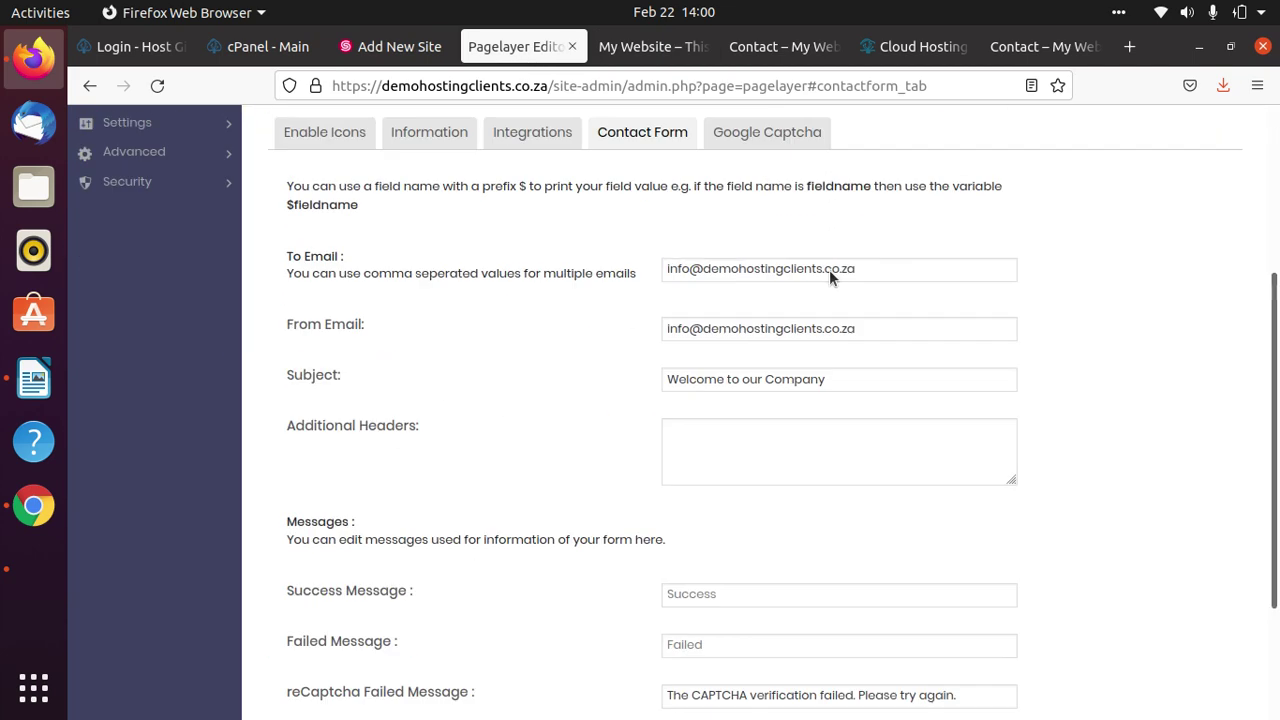
{"action": "left_click_drag", "start_coordinate": [885, 328], "coordinate": [781, 311]}
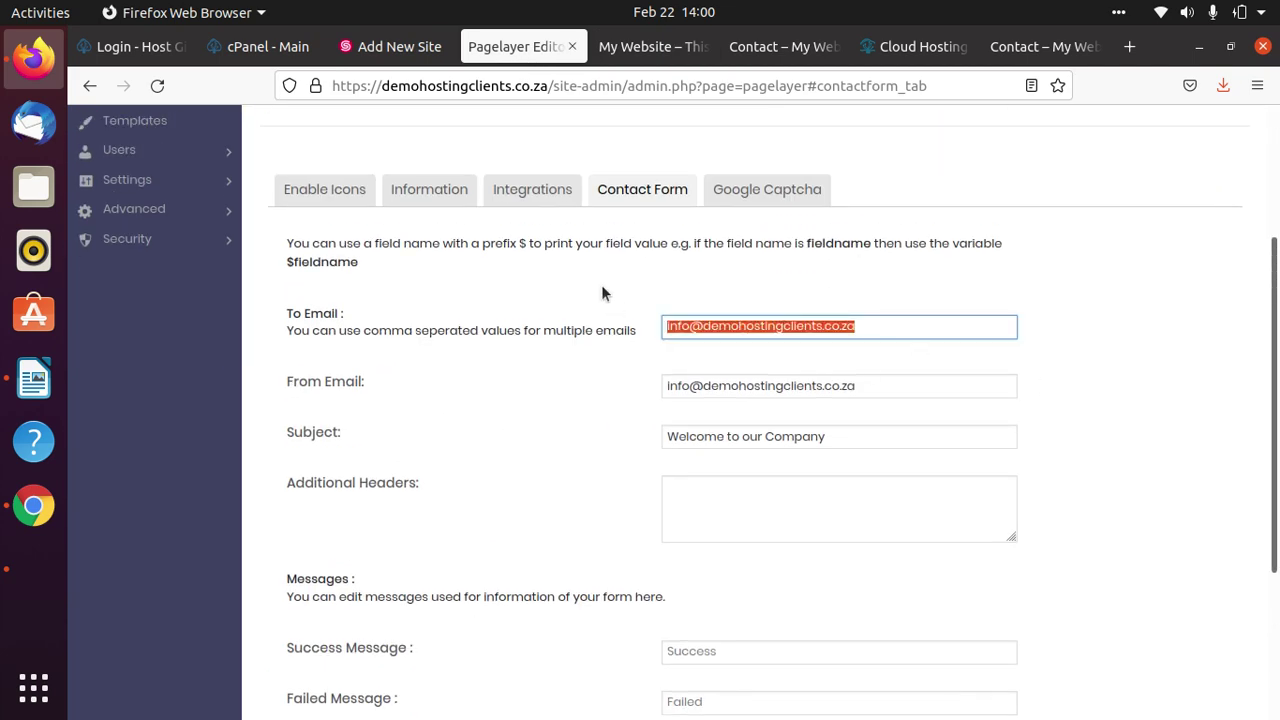
Review the Information tab's site address, phone and copyright details, then go to Permalinks.
{"action": "left_click", "coordinate": [429, 189]}
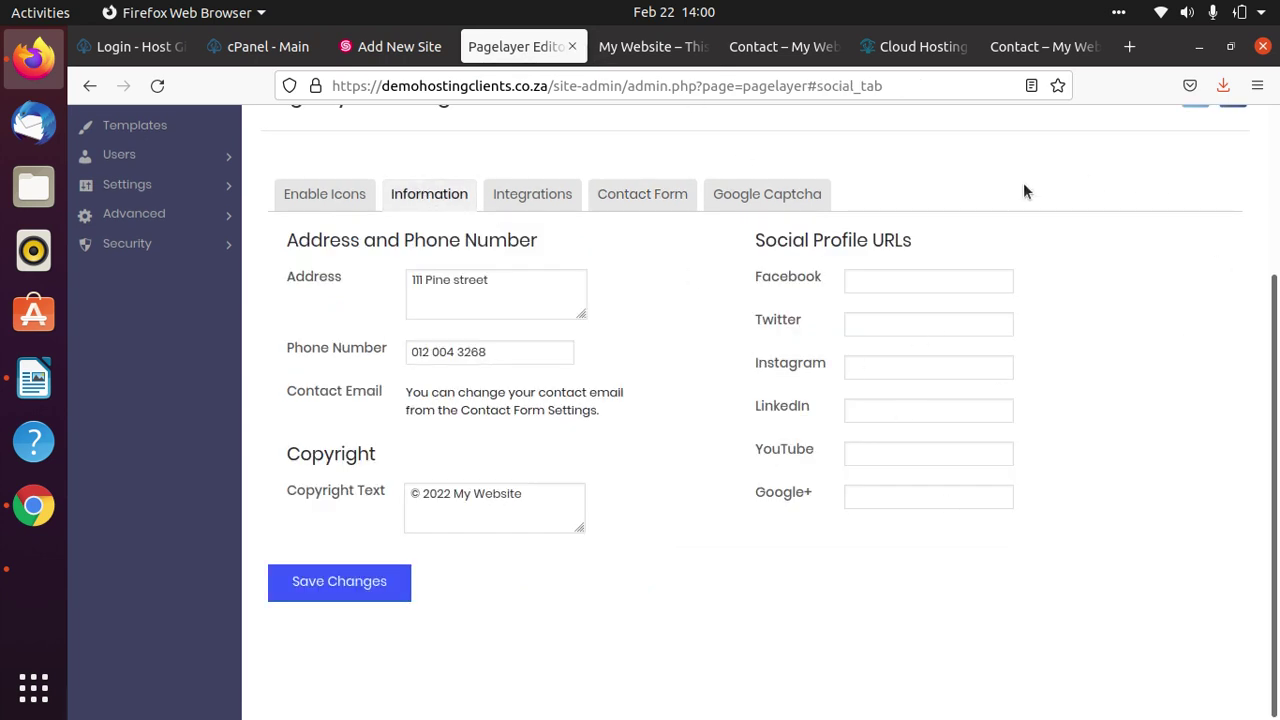
{"action": "scroll", "coordinate": [170, 204], "scroll_direction": "up", "scroll_amount": 4}
{"action": "left_click", "coordinate": [157, 393]}
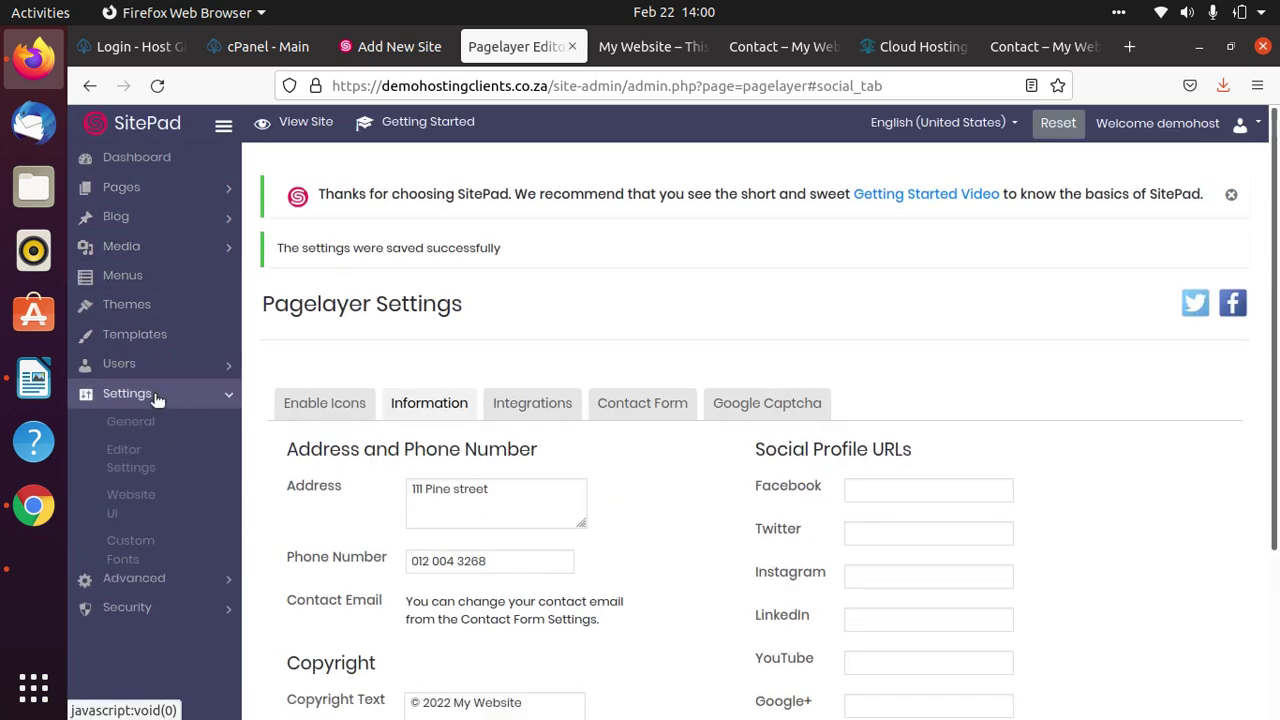
{"action": "scroll", "coordinate": [160, 420], "scroll_direction": "down", "scroll_amount": 3}
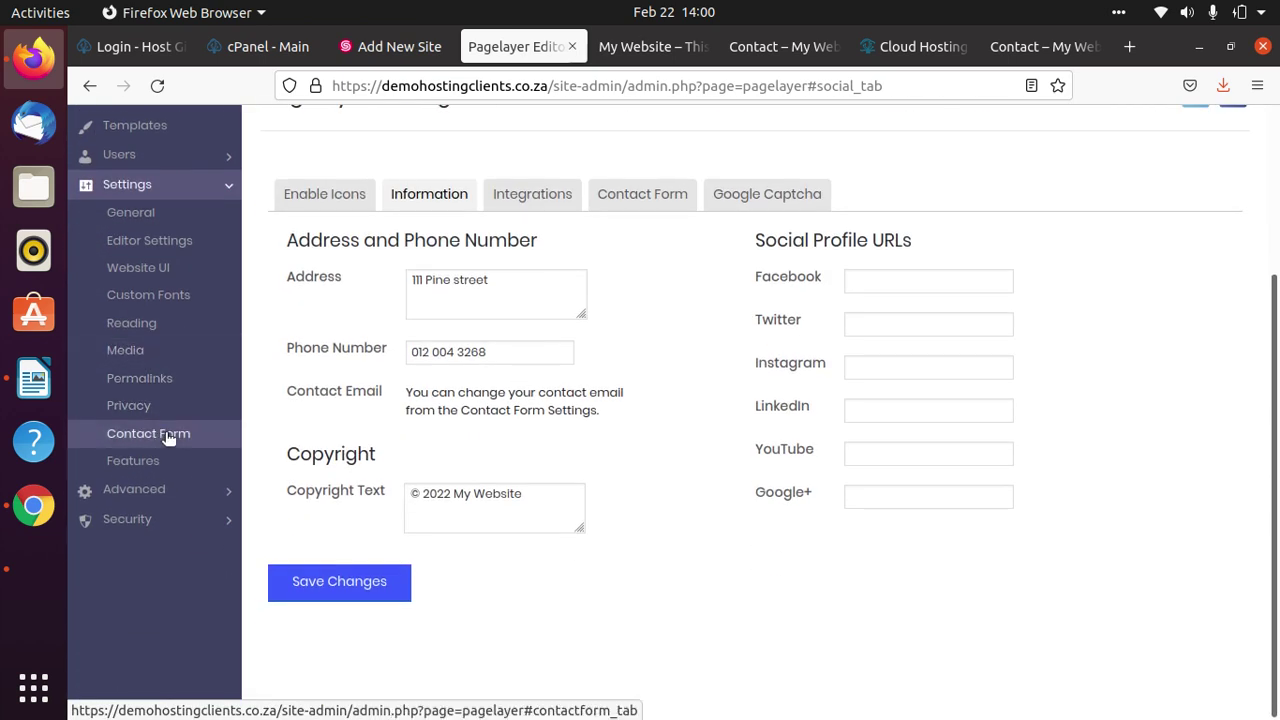
{"action": "left_click", "coordinate": [168, 437]}
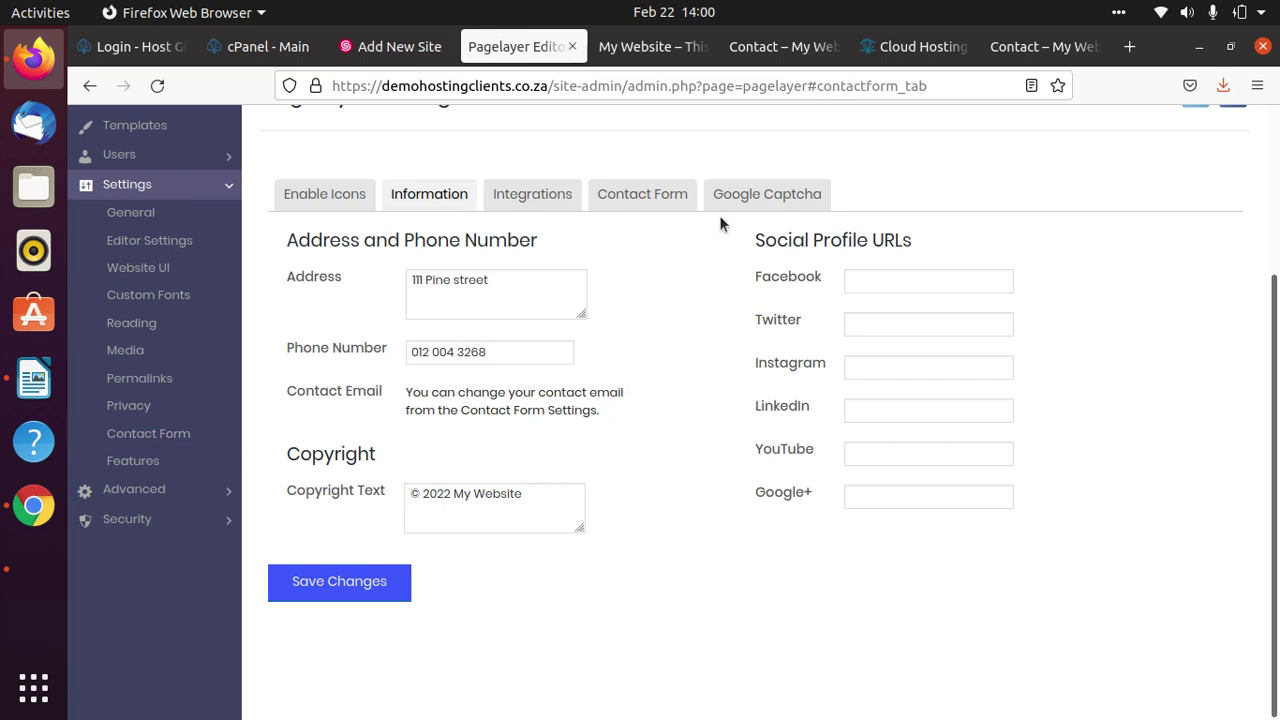
{"action": "left_click", "coordinate": [650, 200]}
{"action": "left_click", "coordinate": [429, 198]}
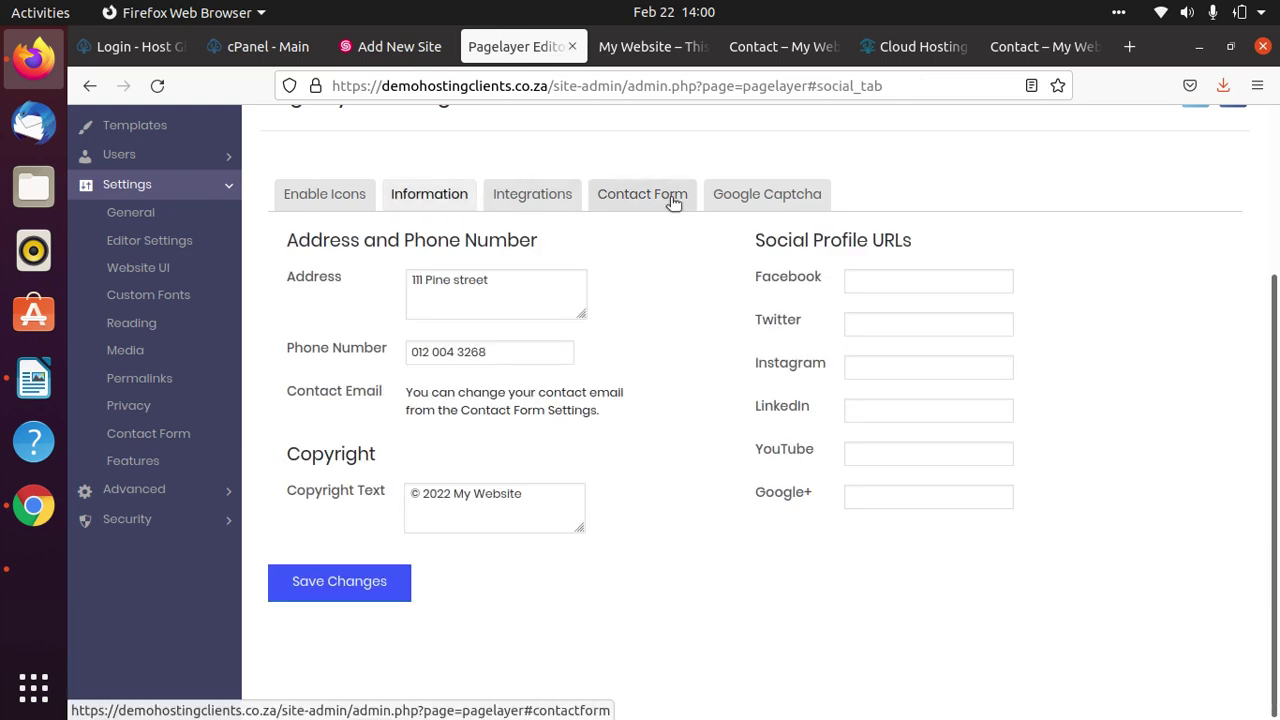
{"action": "left_click", "coordinate": [672, 199]}
{"action": "left_click", "coordinate": [429, 198]}
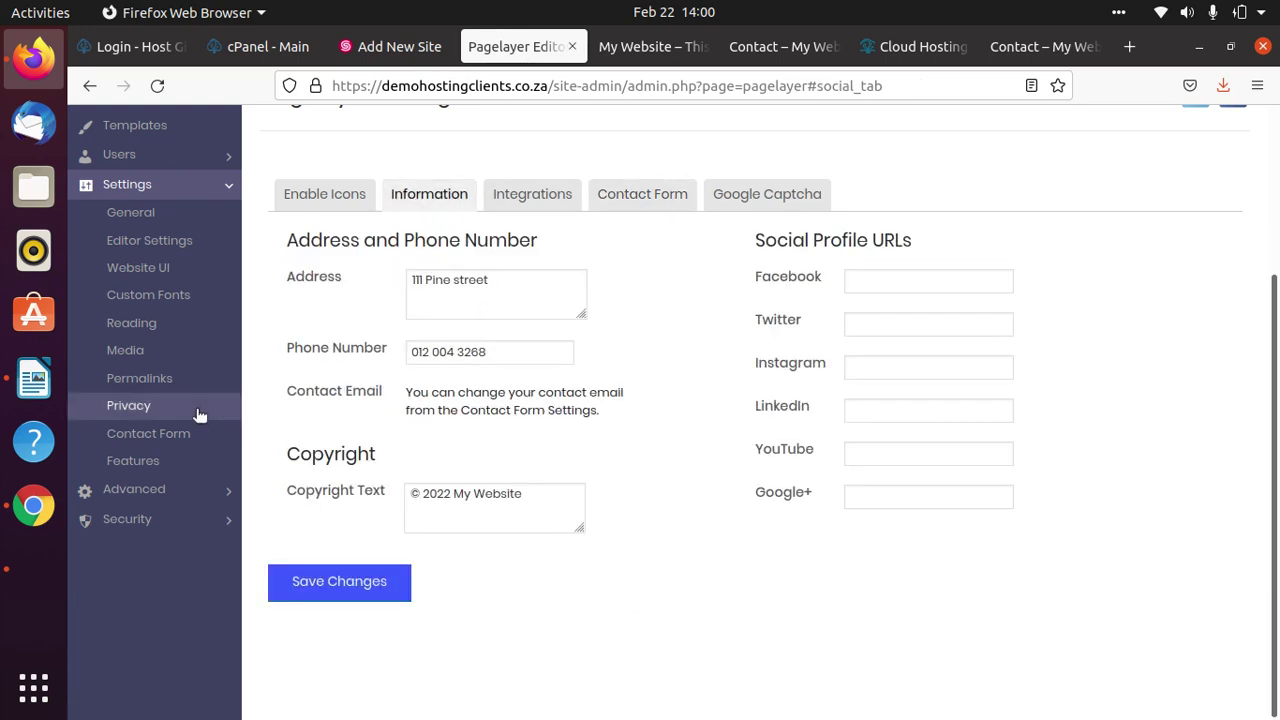
{"action": "left_click", "coordinate": [178, 384]}
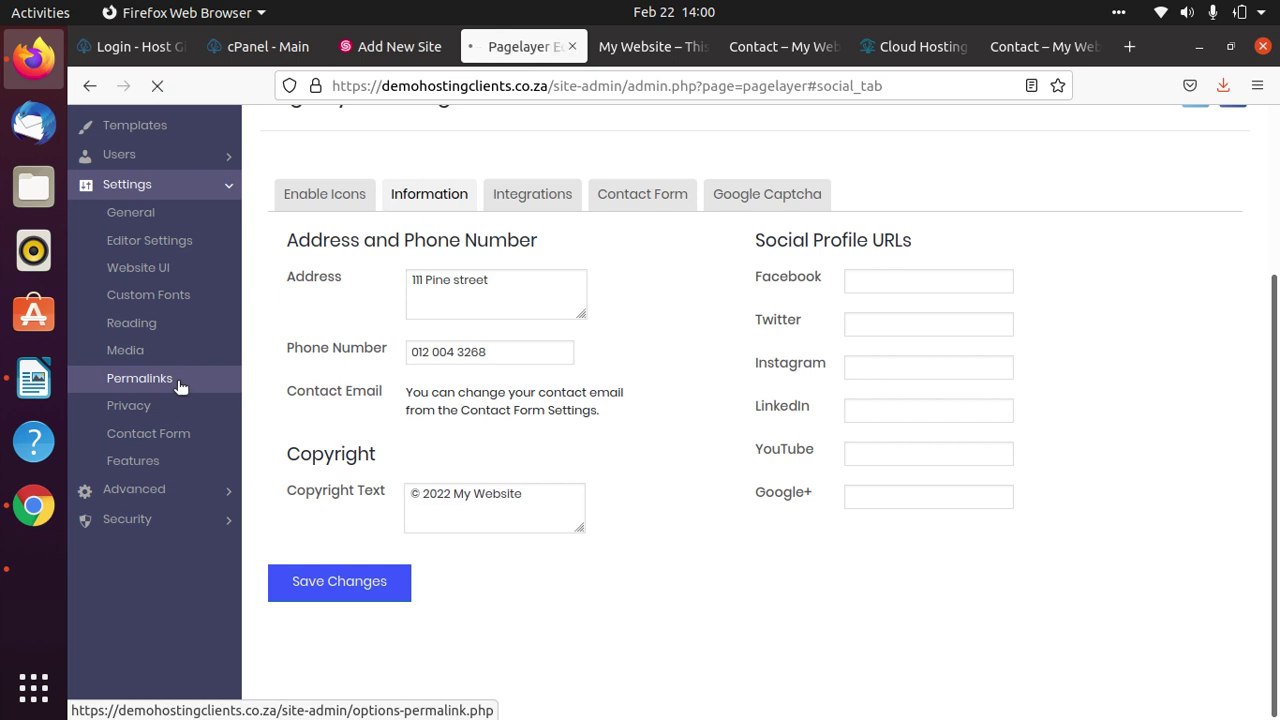
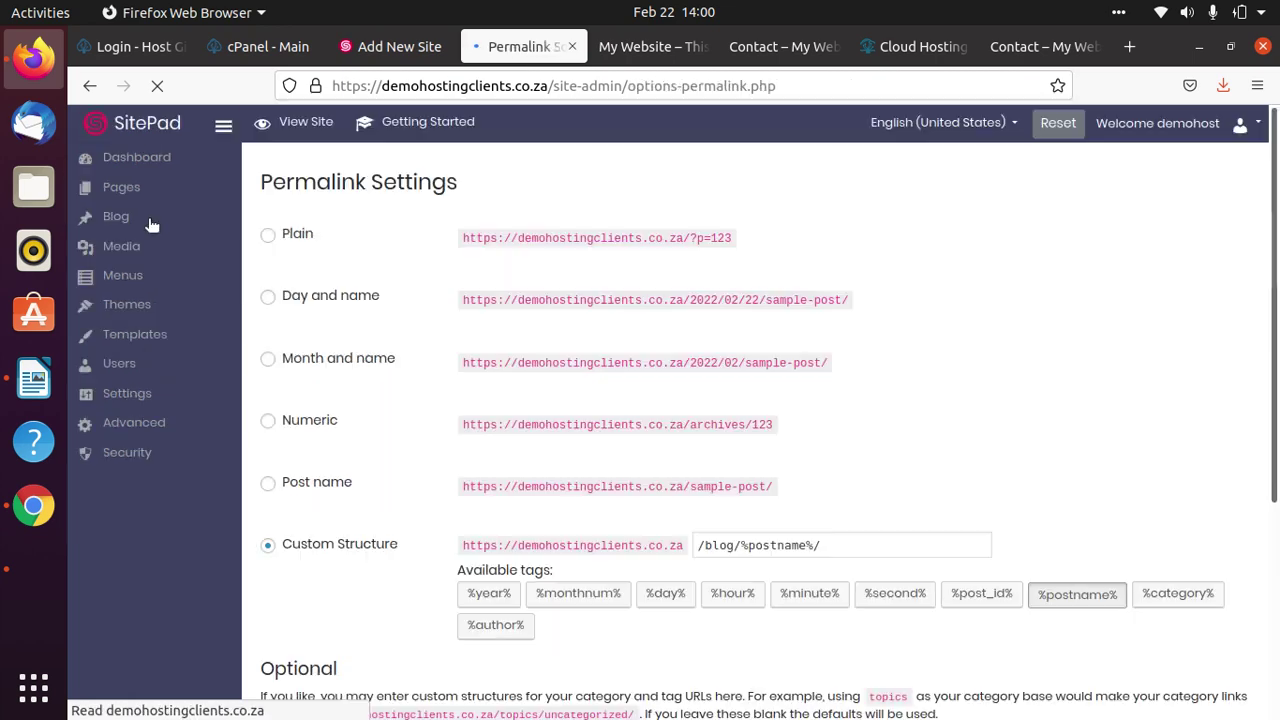
Set the permalink structure to Post name (/%postname%/) and save the change.
{"action": "left_click", "coordinate": [269, 487]}
{"action": "scroll", "coordinate": [490, 482], "scroll_direction": "down", "scroll_amount": 3}
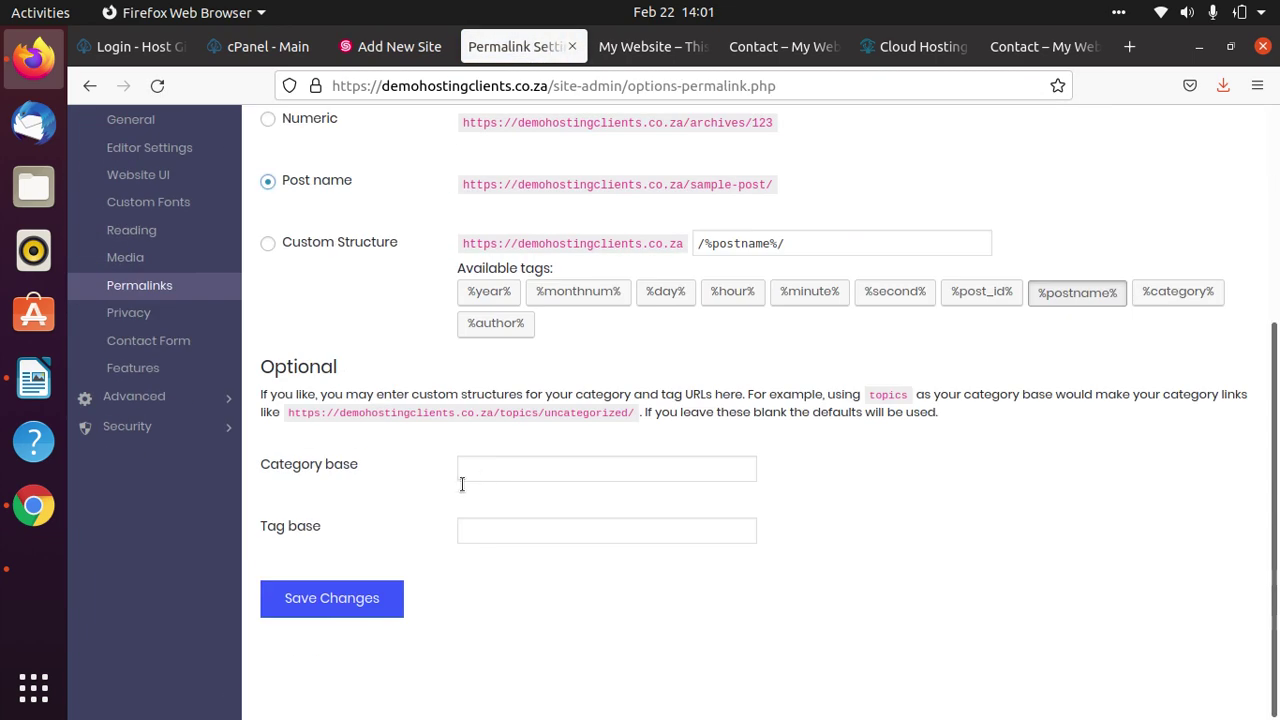
{"action": "left_click", "coordinate": [340, 598]}
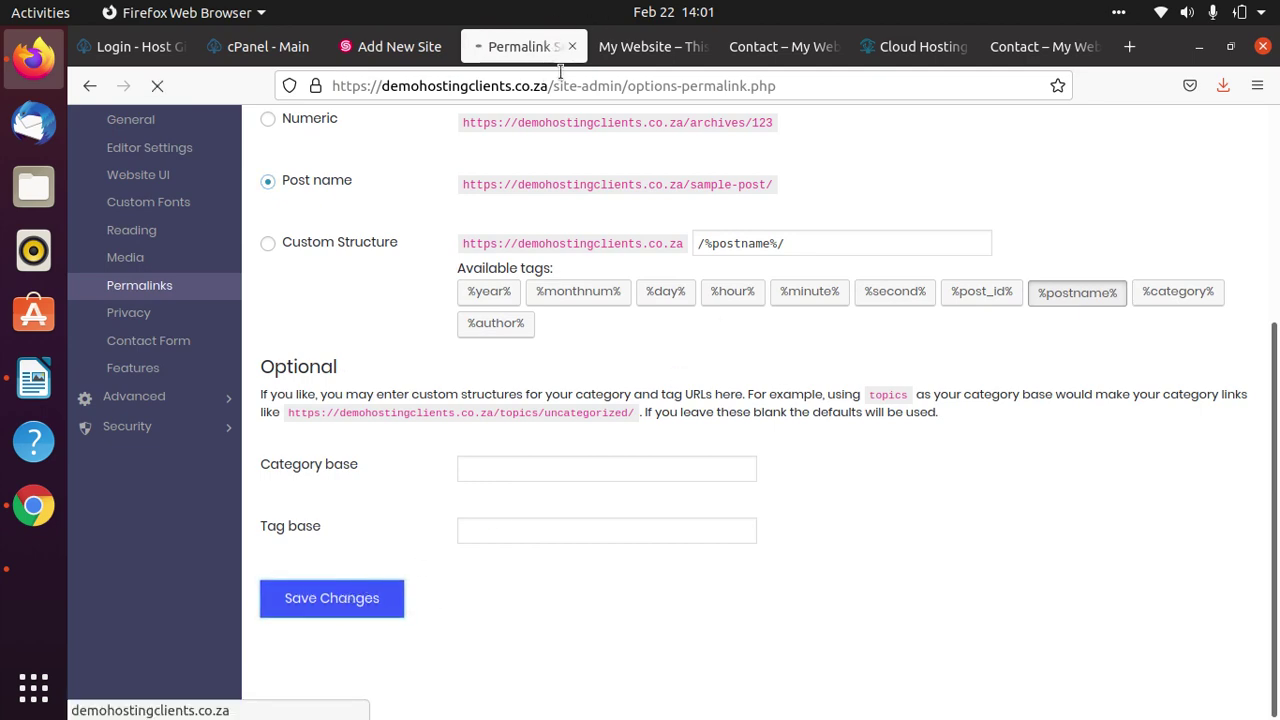
{"action": "left_click", "coordinate": [920, 50]}
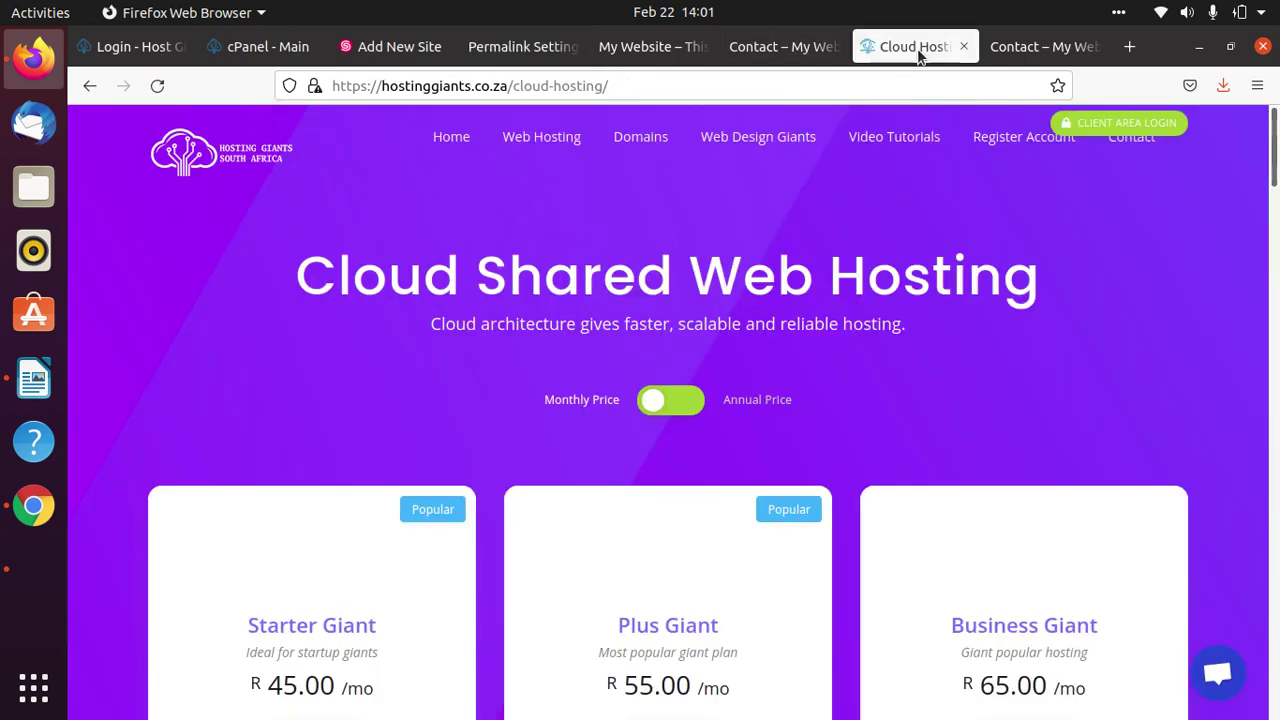
On the live site's Contact page, inspect the contact/ part of its address.
{"action": "left_click", "coordinate": [1016, 50]}
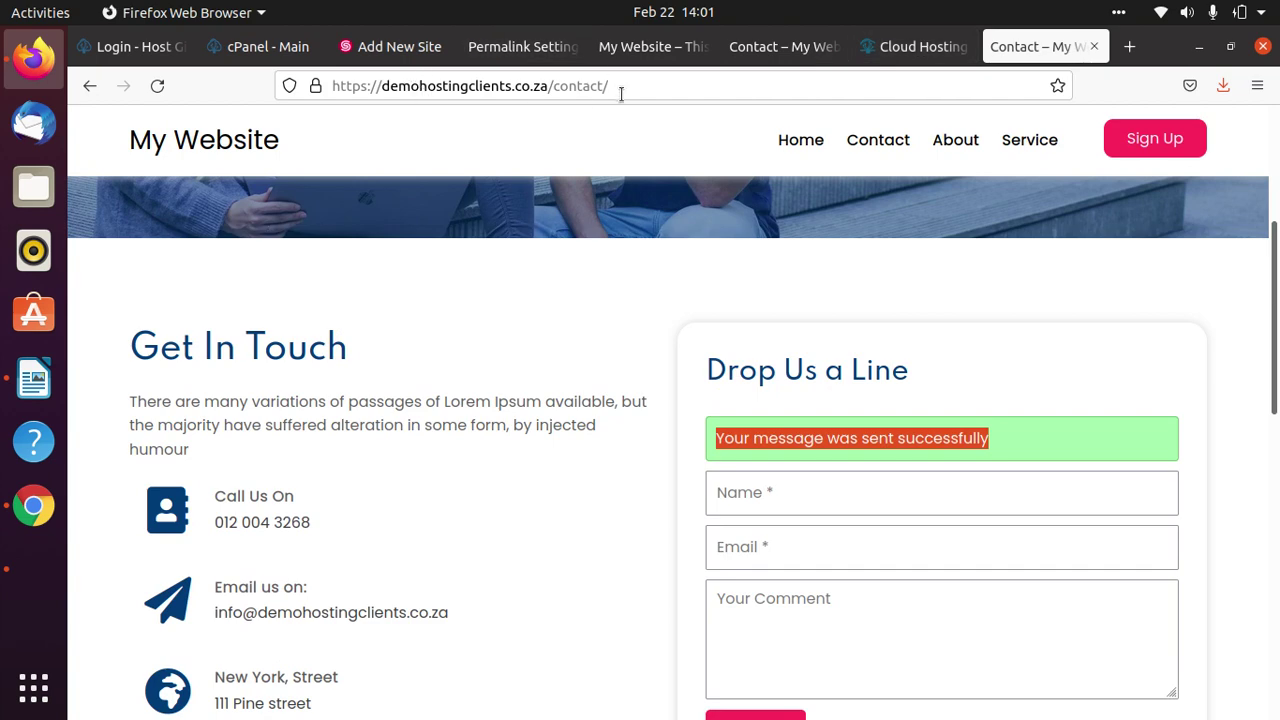
{"action": "left_click_drag", "start_coordinate": [615, 87], "coordinate": [553, 87]}
{"action": "right_click", "coordinate": [558, 87]}
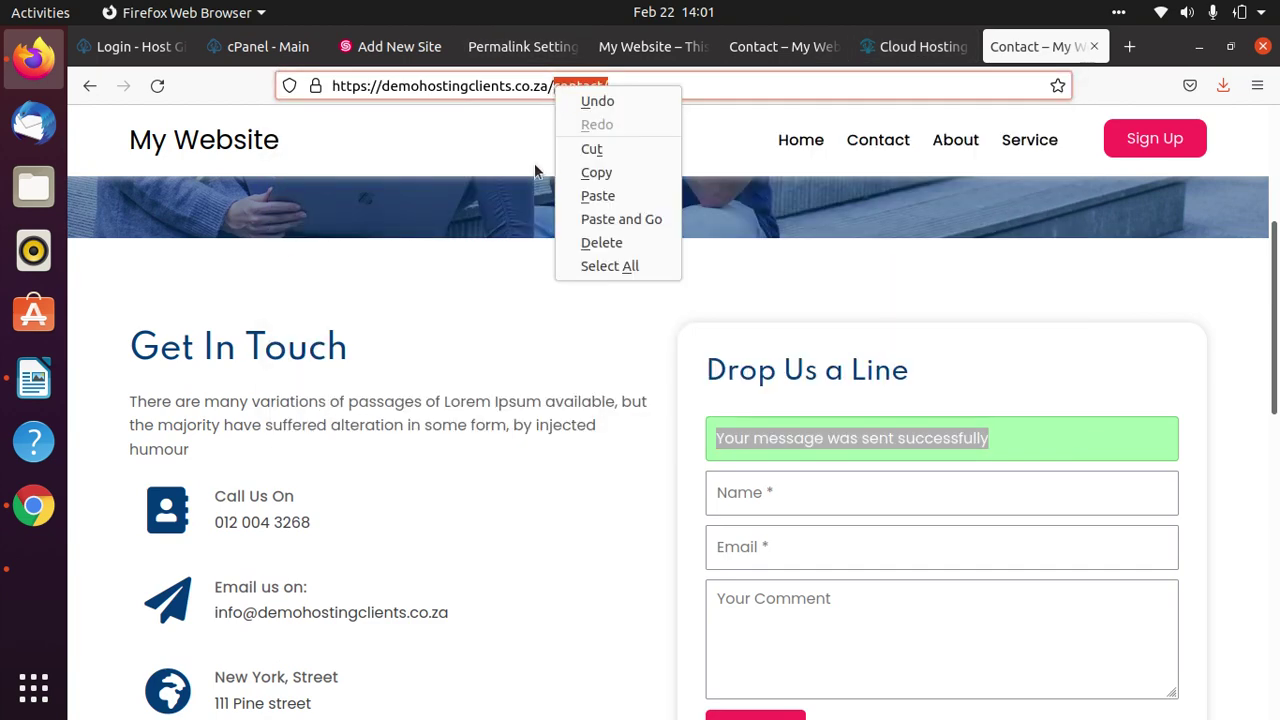
{"action": "key", "text": "Escape"}
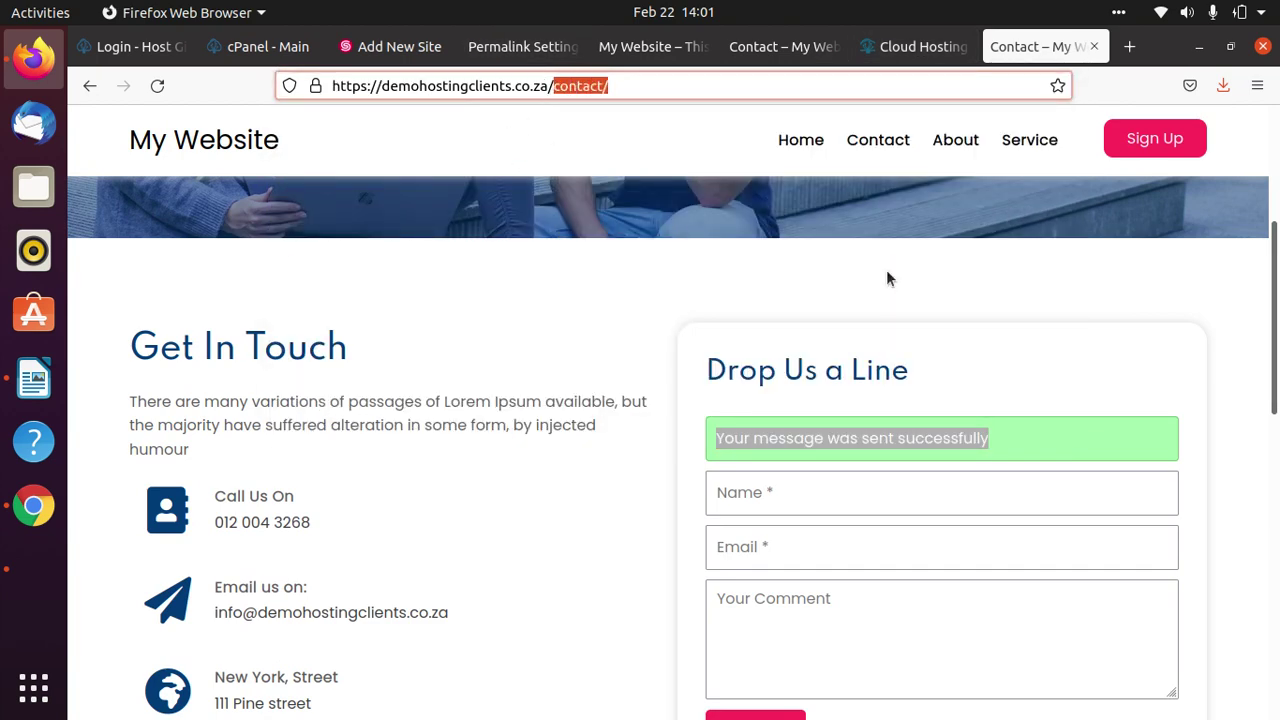
Open the About page, confirm its clean /about/ address, then return to Permalink Settings.
{"action": "left_click", "coordinate": [962, 148]}
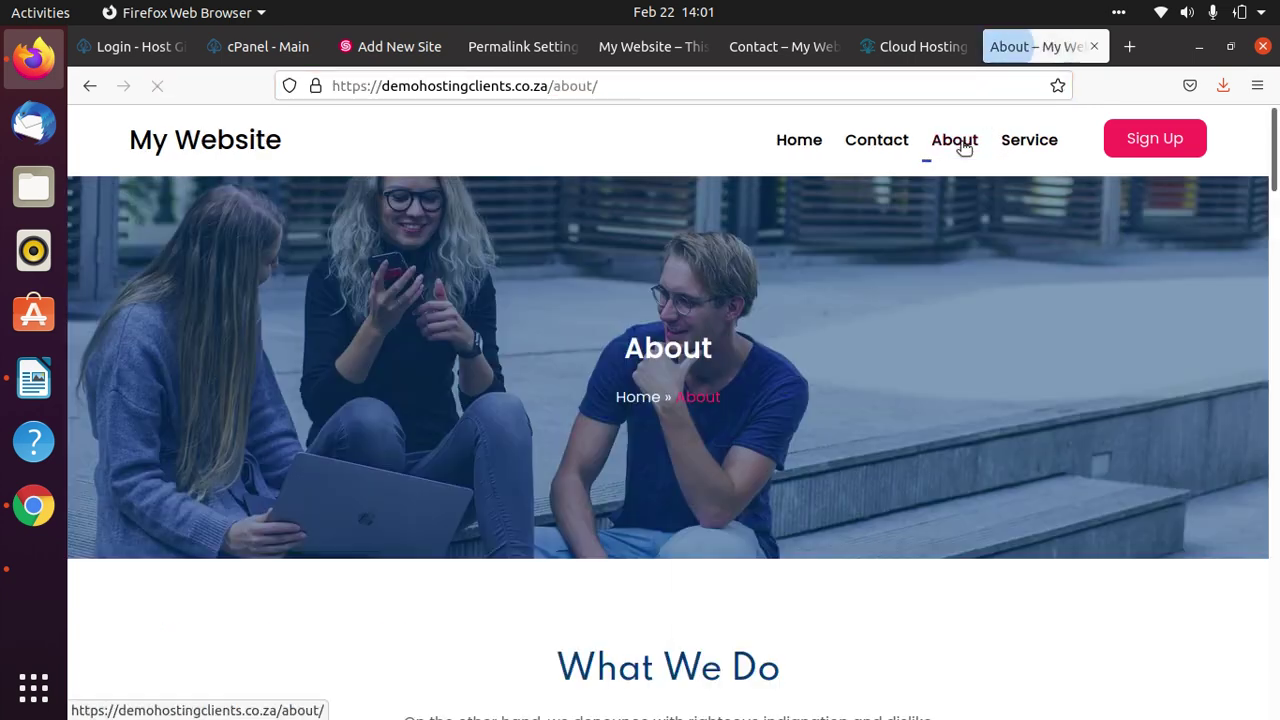
{"action": "left_click", "coordinate": [680, 86]}
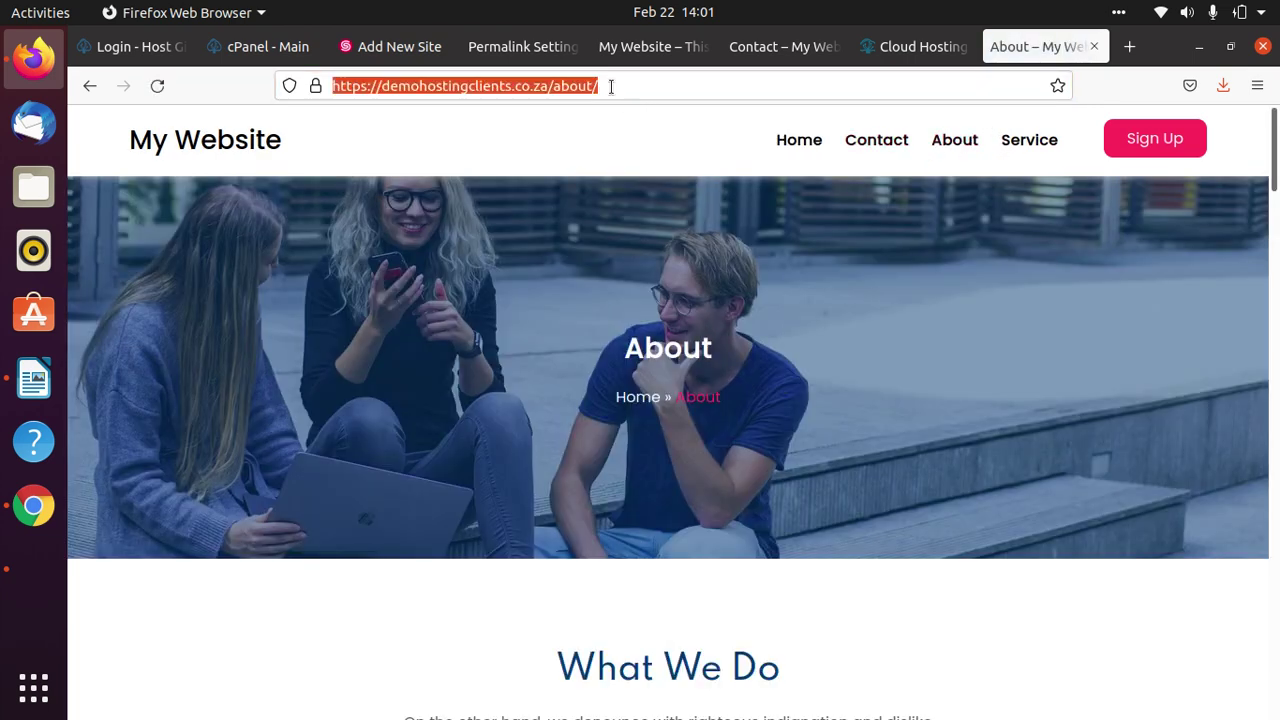
{"action": "left_click", "coordinate": [611, 86]}
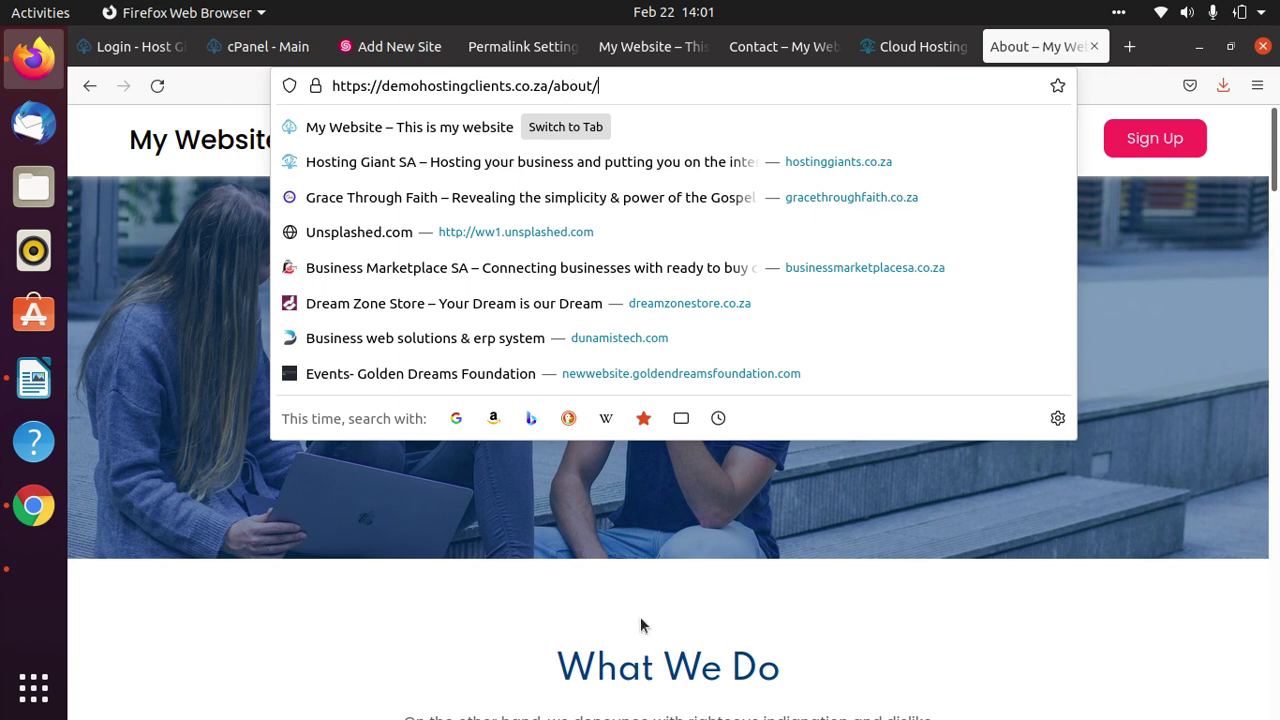
{"action": "left_click", "coordinate": [890, 598]}
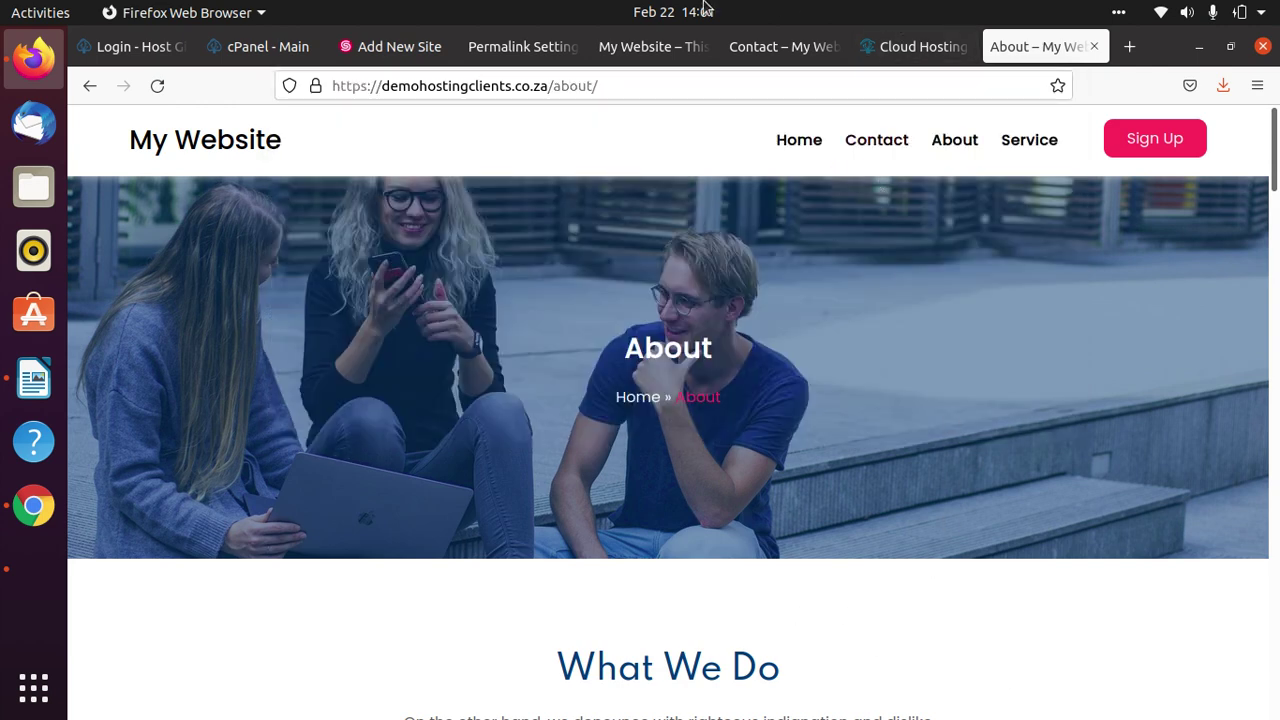
{"action": "left_click", "coordinate": [497, 50]}
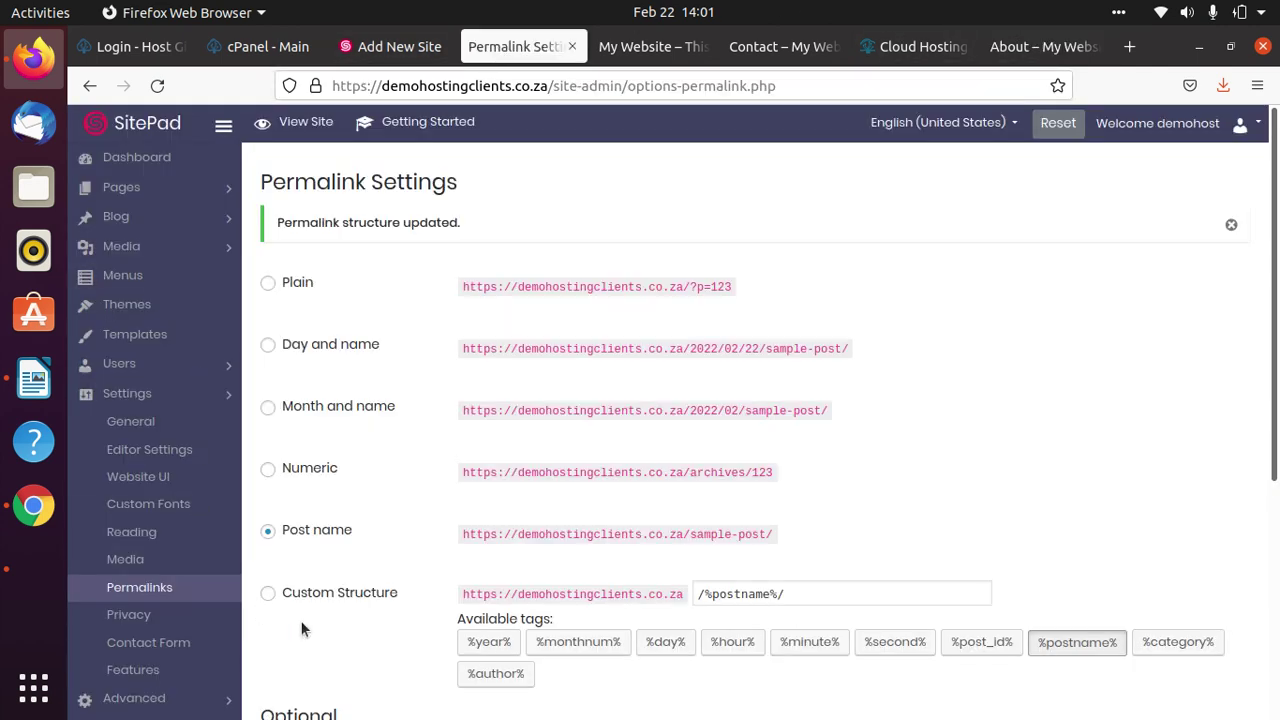
Go from Pagelayer Editor Settings to the Menus page with the Productive Header Menu.
{"action": "scroll", "coordinate": [370, 500], "scroll_direction": "down", "scroll_amount": 3}
{"action": "scroll", "coordinate": [354, 481], "scroll_direction": "up", "scroll_amount": 3}
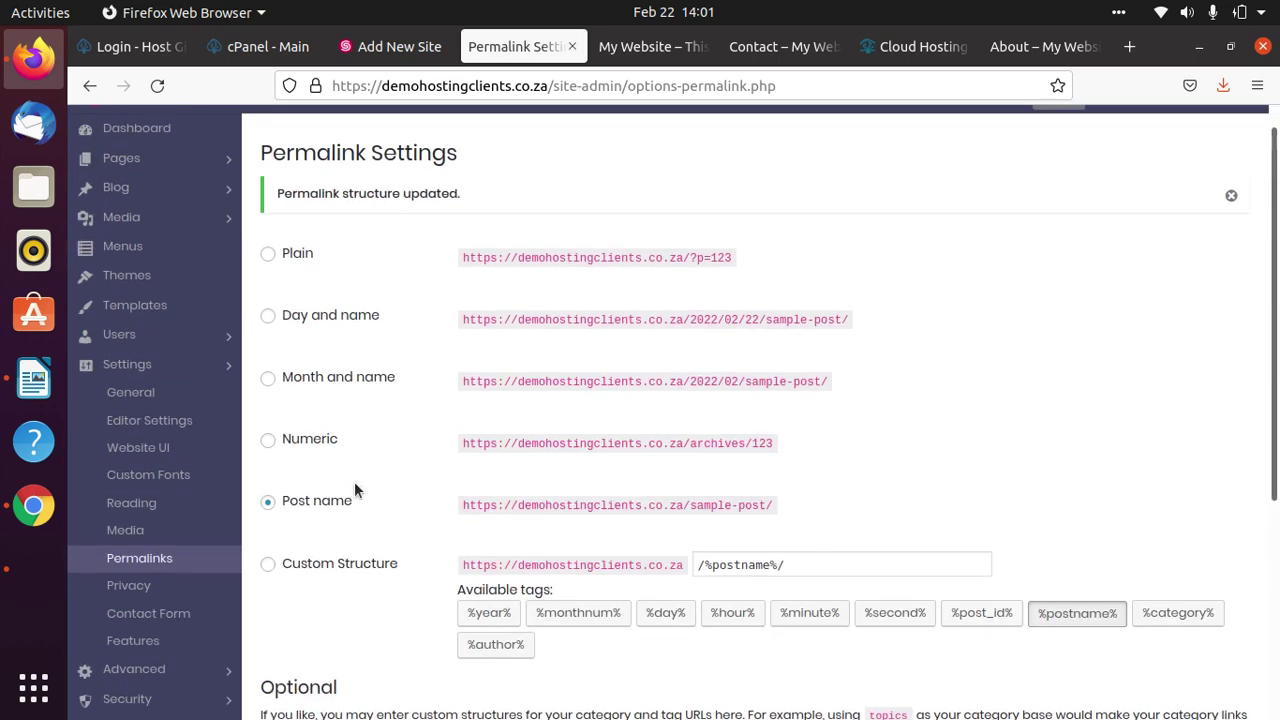
{"action": "left_click", "coordinate": [150, 427]}
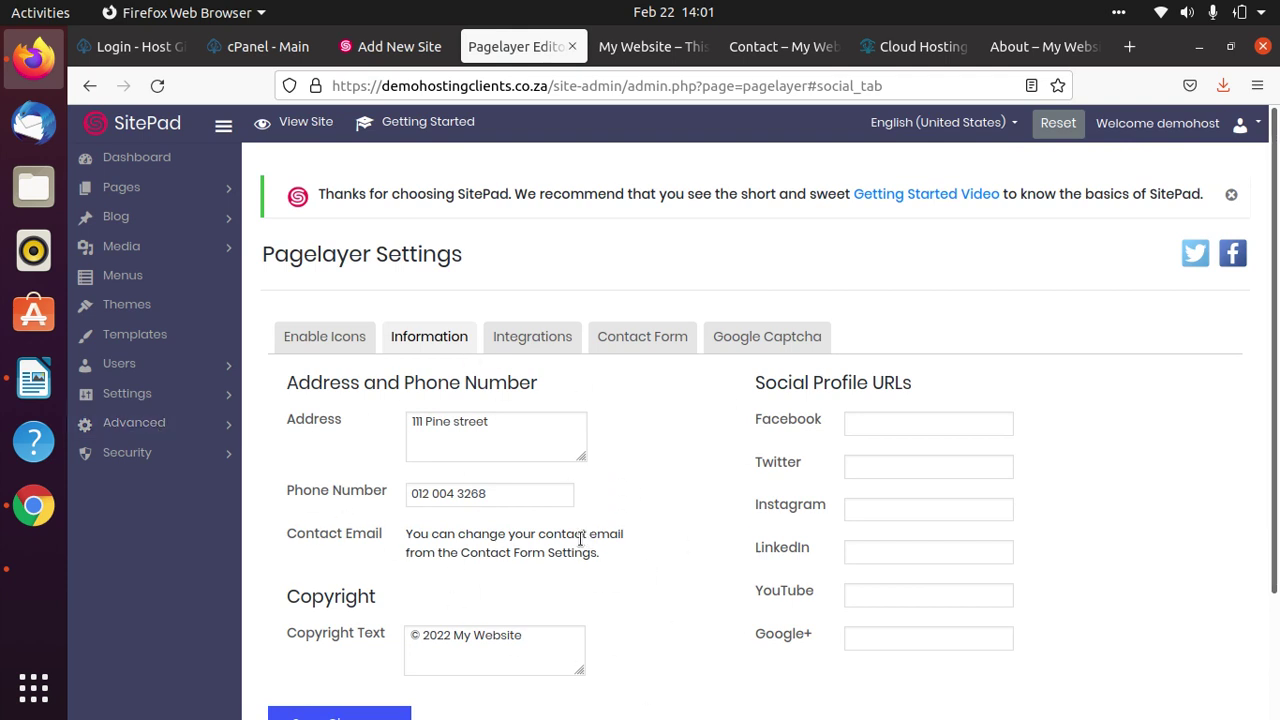
{"action": "left_click", "coordinate": [173, 277]}
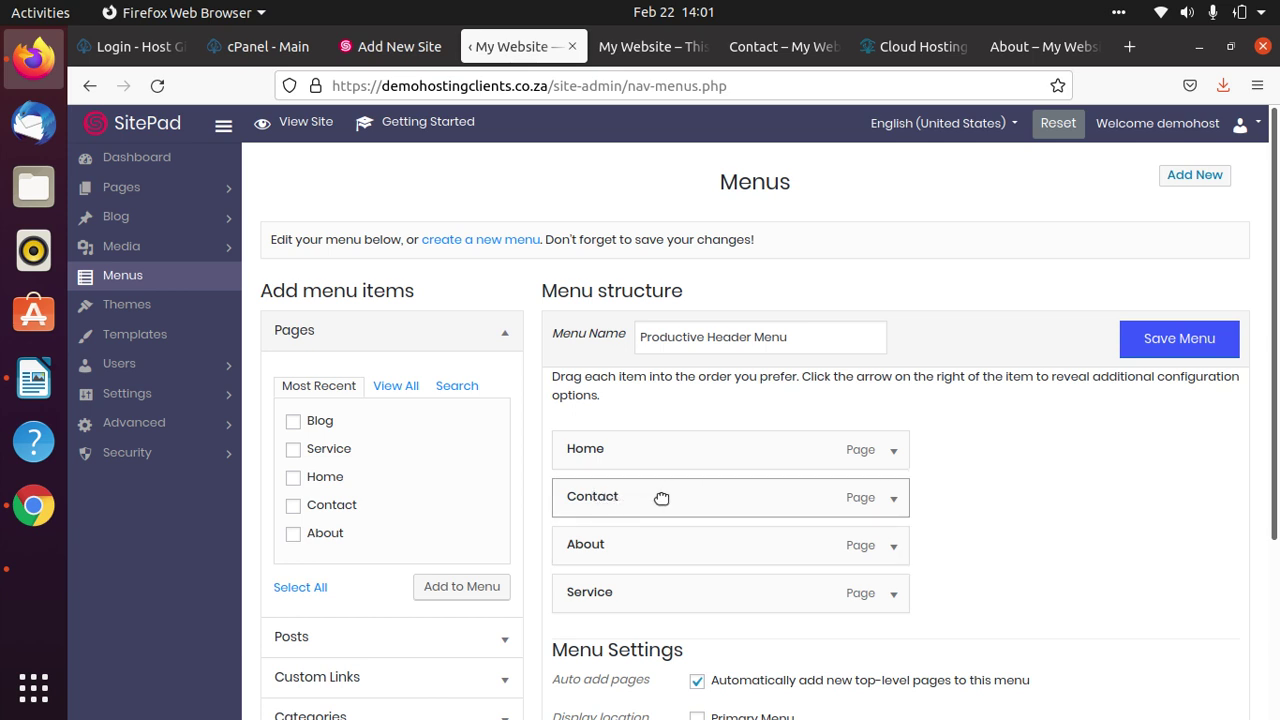
Move Contact below Service in the Productive Header Menu and save the menu.
{"action": "left_click_drag", "start_coordinate": [660, 497], "coordinate": [657, 591]}
{"action": "left_click", "coordinate": [1179, 338]}
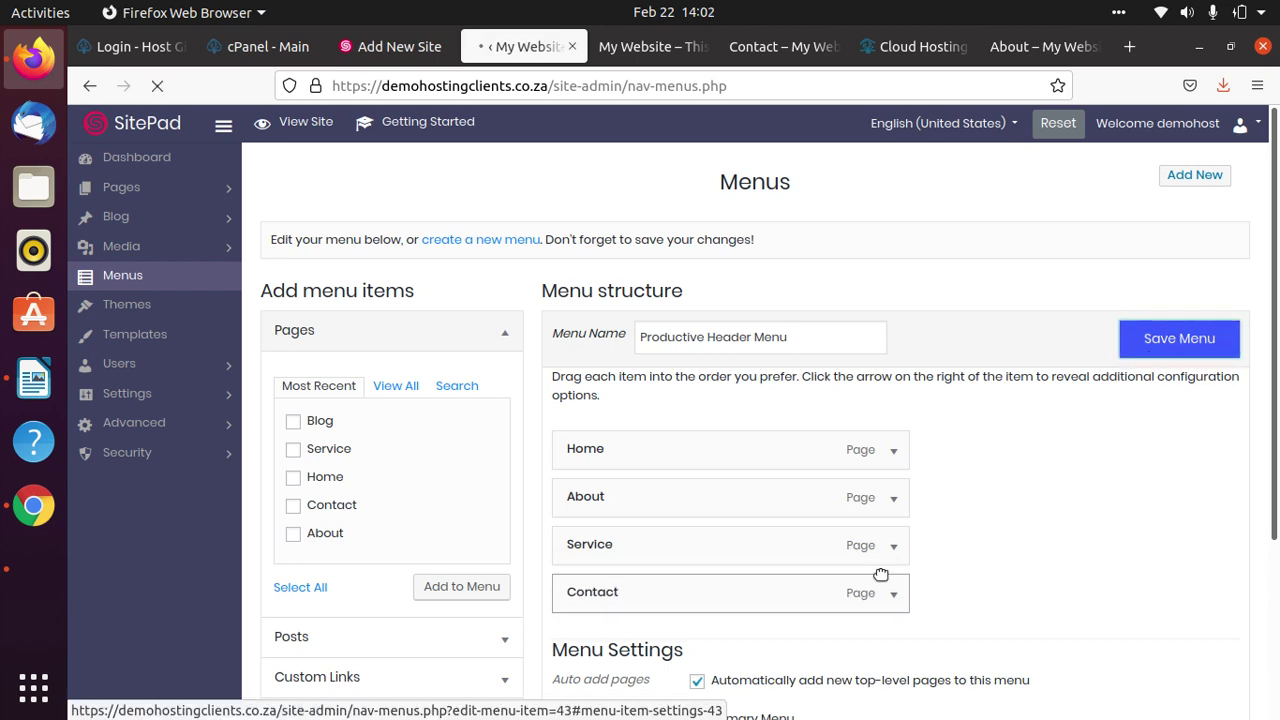
{"action": "scroll", "coordinate": [879, 578], "scroll_direction": "down", "scroll_amount": 3}
{"action": "scroll", "coordinate": [878, 572], "scroll_direction": "up", "scroll_amount": 3}
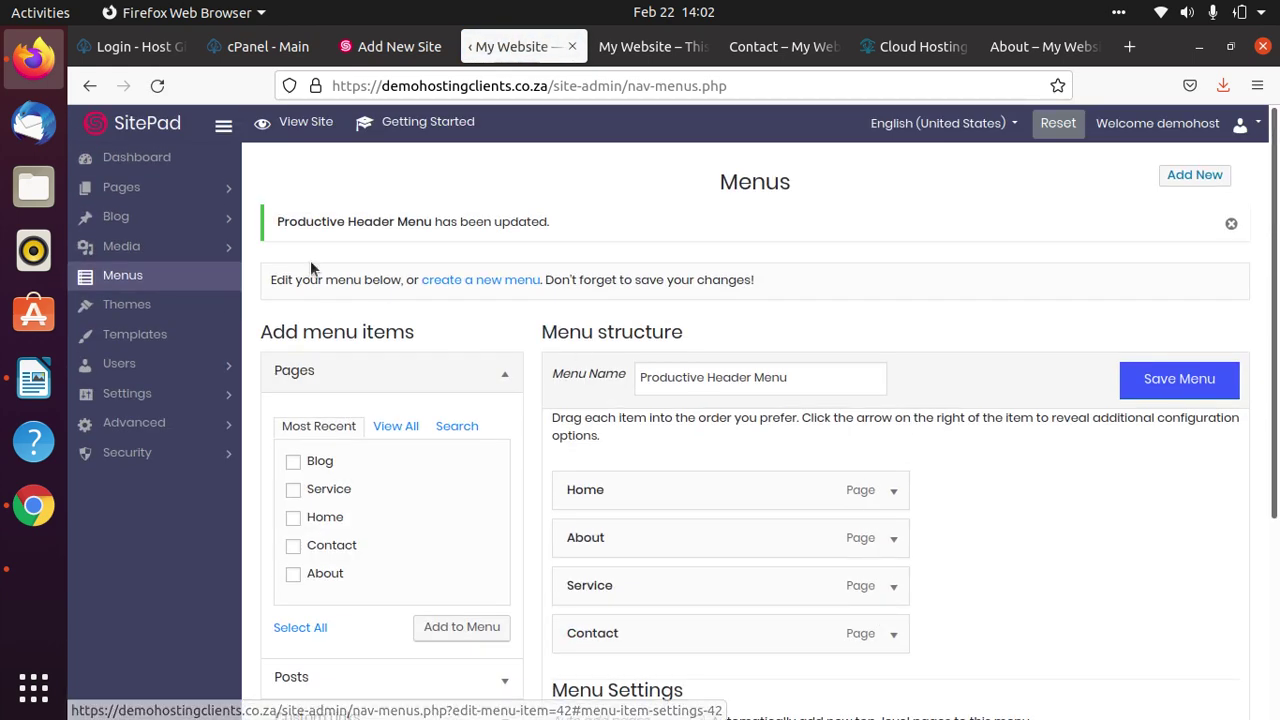
Close the old Contact and homepage preview tabs and return to the Menus page.
{"action": "left_click", "coordinate": [630, 46]}
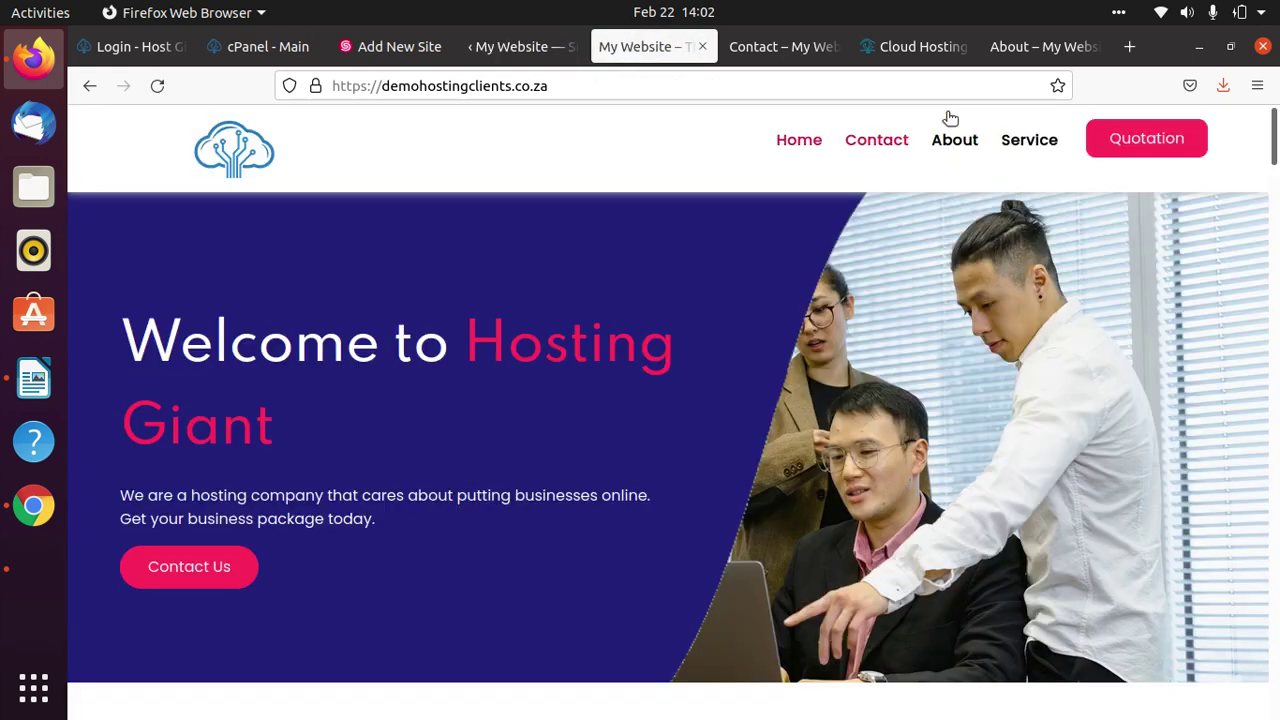
{"action": "left_click", "coordinate": [805, 52]}
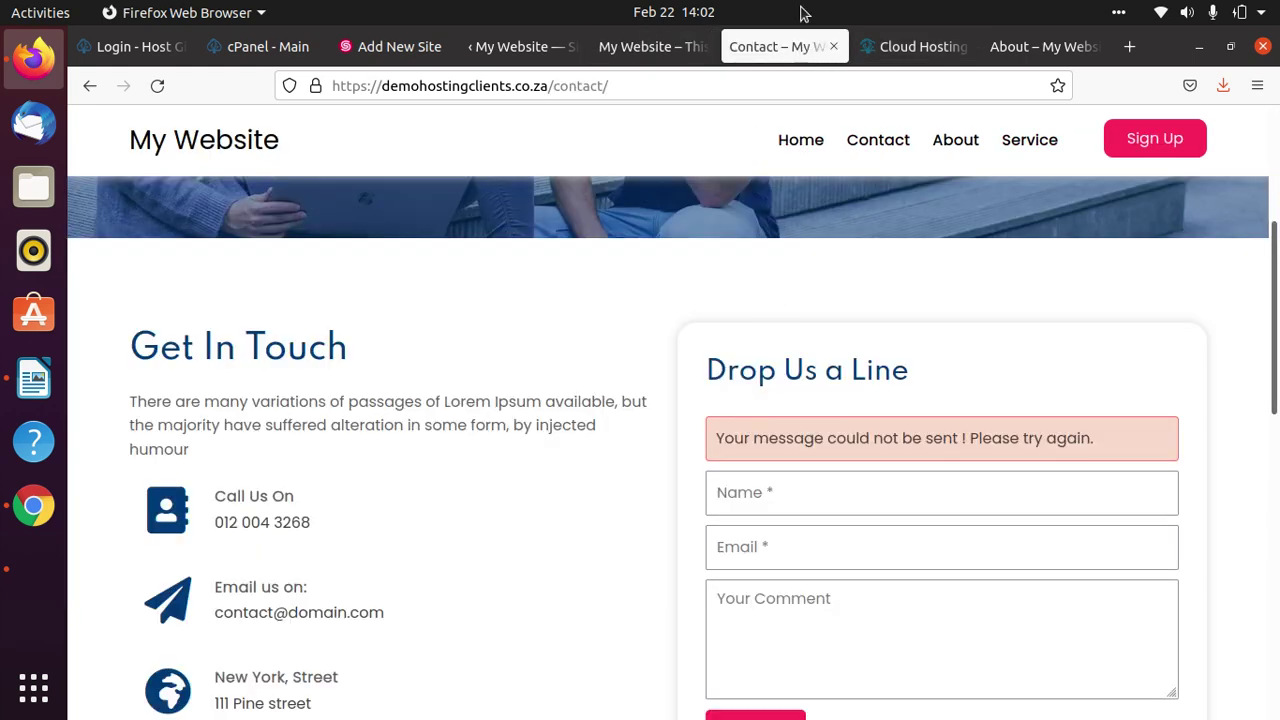
{"action": "left_click", "coordinate": [832, 46]}
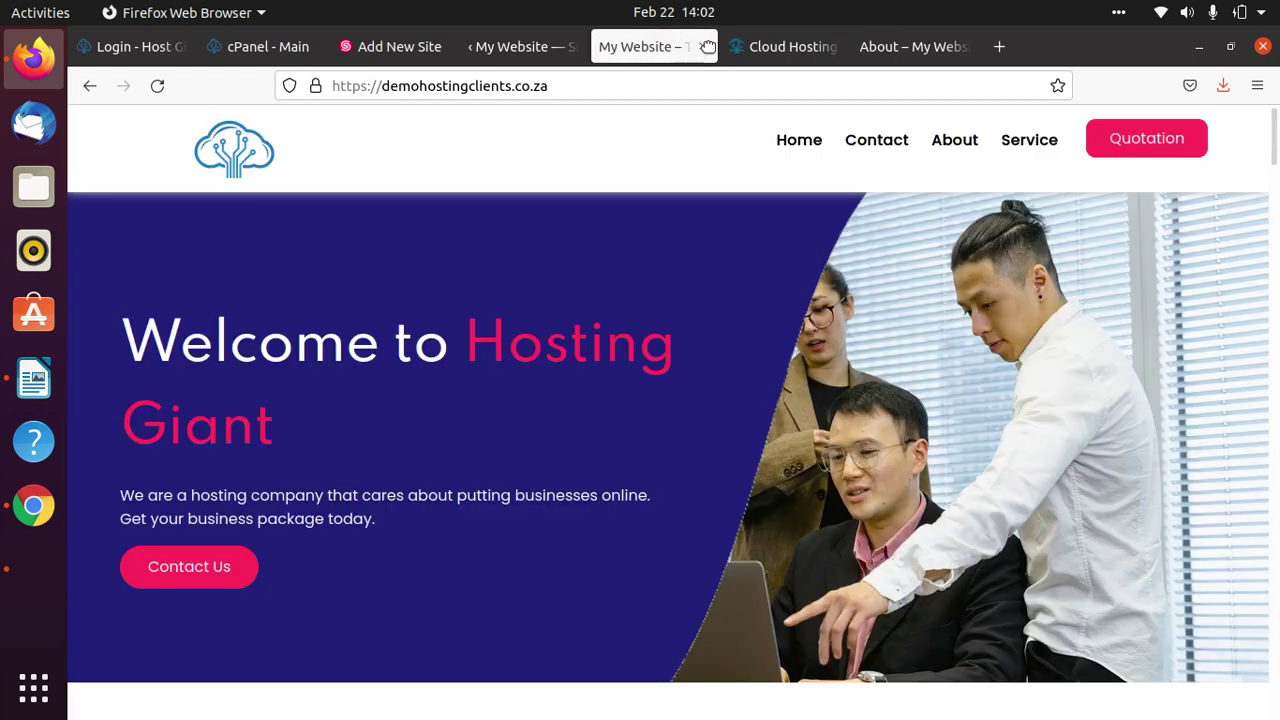
{"action": "left_click", "coordinate": [684, 50]}
{"action": "left_click", "coordinate": [703, 47]}
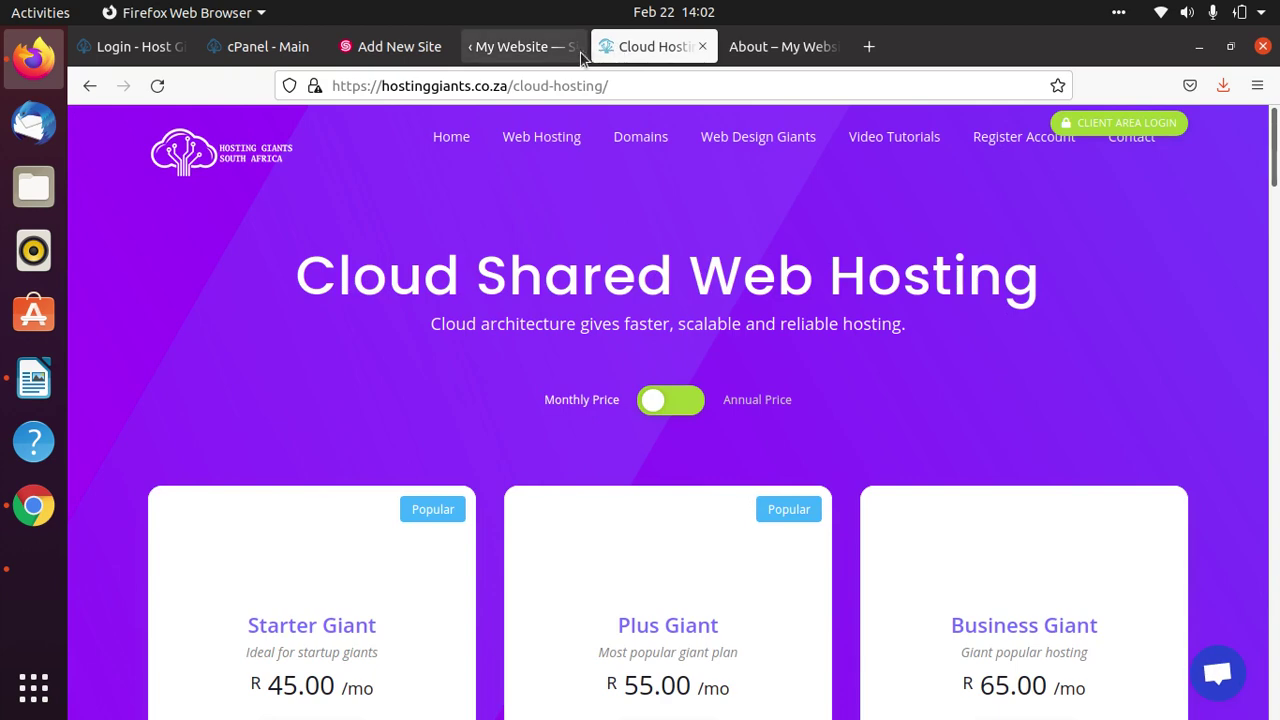
{"action": "left_click", "coordinate": [540, 50]}
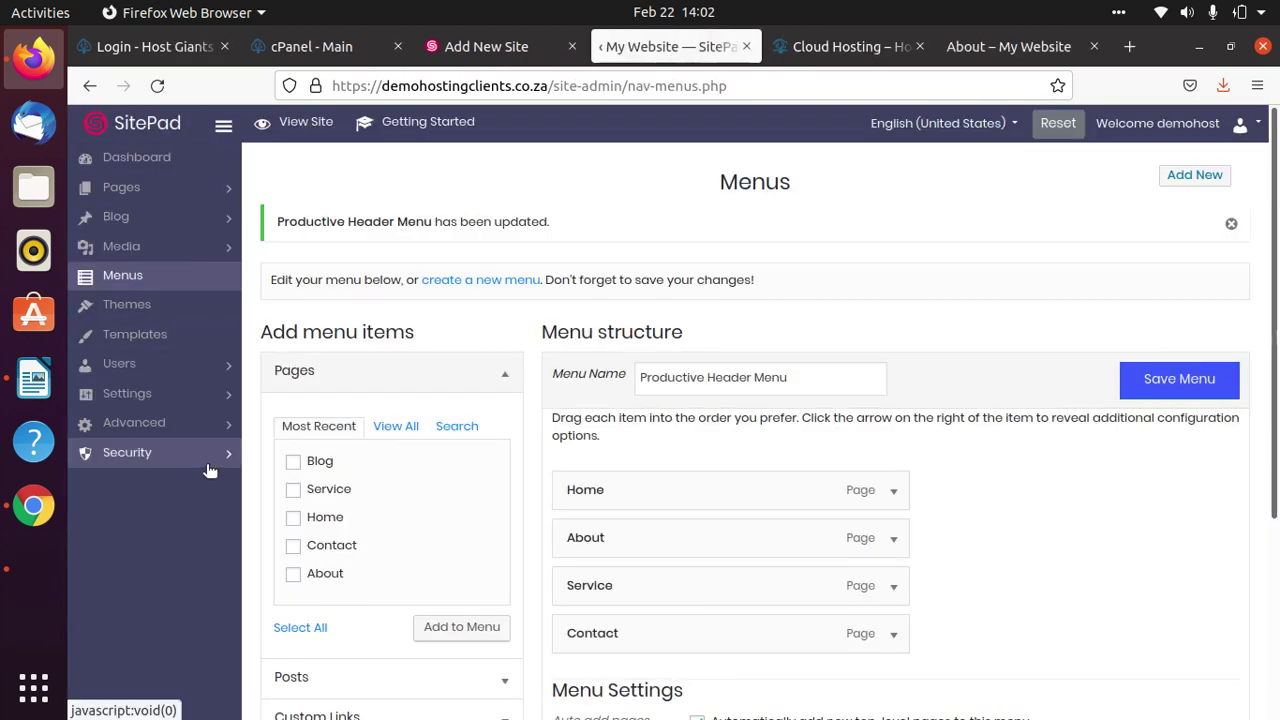
From Pages > All Pages, open the Footer template in the Pagelayer editor.
{"action": "scroll", "coordinate": [210, 470], "scroll_direction": "down", "scroll_amount": 4}
{"action": "scroll", "coordinate": [546, 530], "scroll_direction": "up", "scroll_amount": 4}
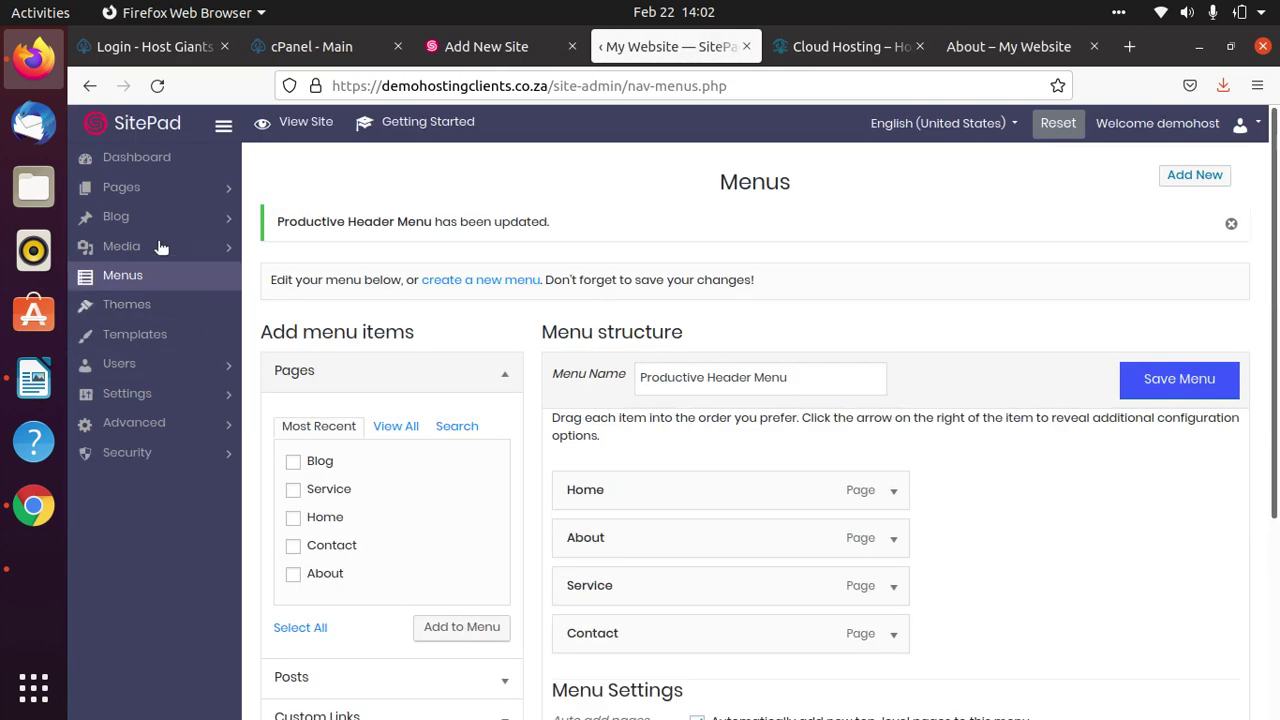
{"action": "left_click", "coordinate": [168, 188]}
{"action": "left_click", "coordinate": [160, 227]}
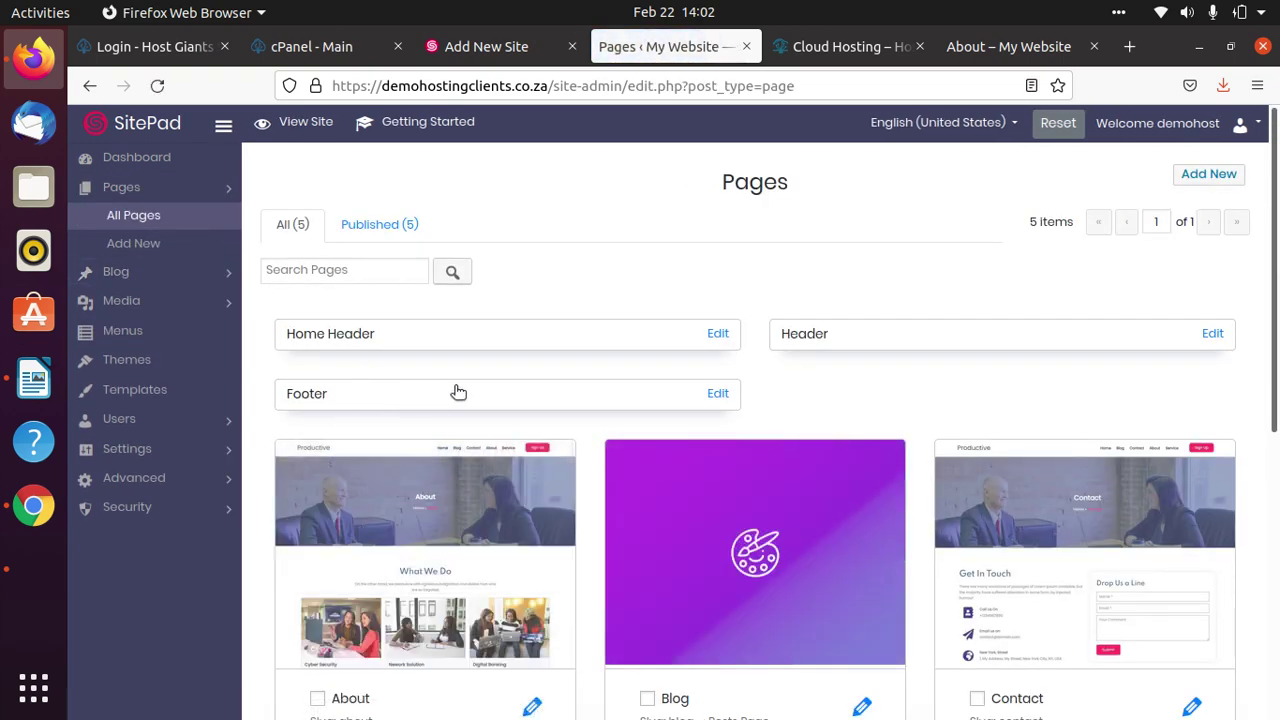
{"action": "left_click", "coordinate": [719, 396]}
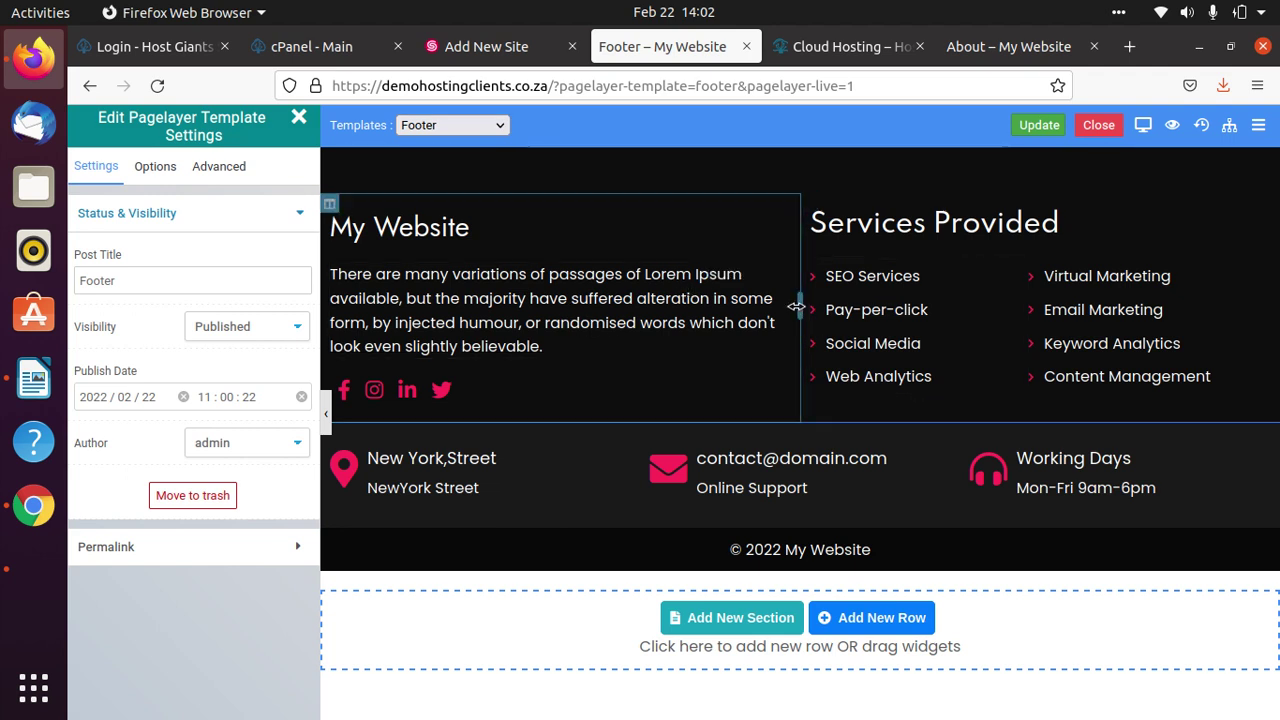
Replace the footer's Lorem Ipsum paragraph under My Website with 'Description of your company'.
{"action": "left_click", "coordinate": [767, 274]}
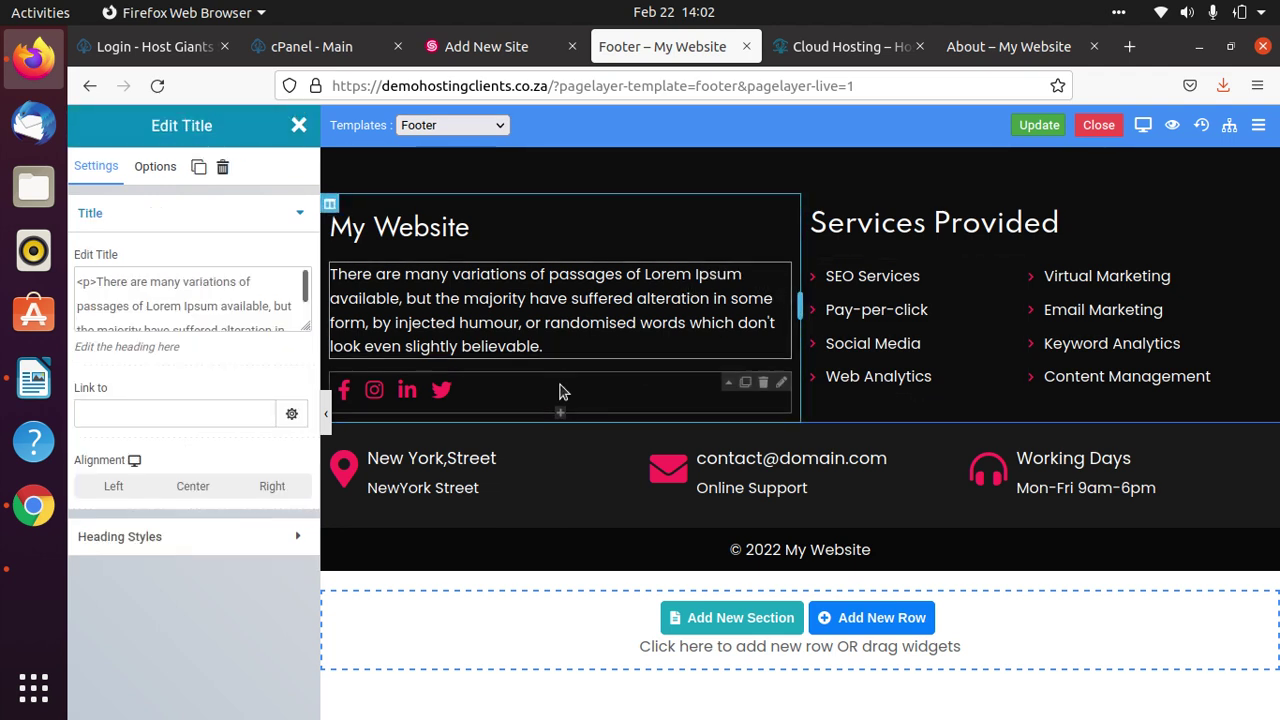
{"action": "left_click", "coordinate": [512, 346]}
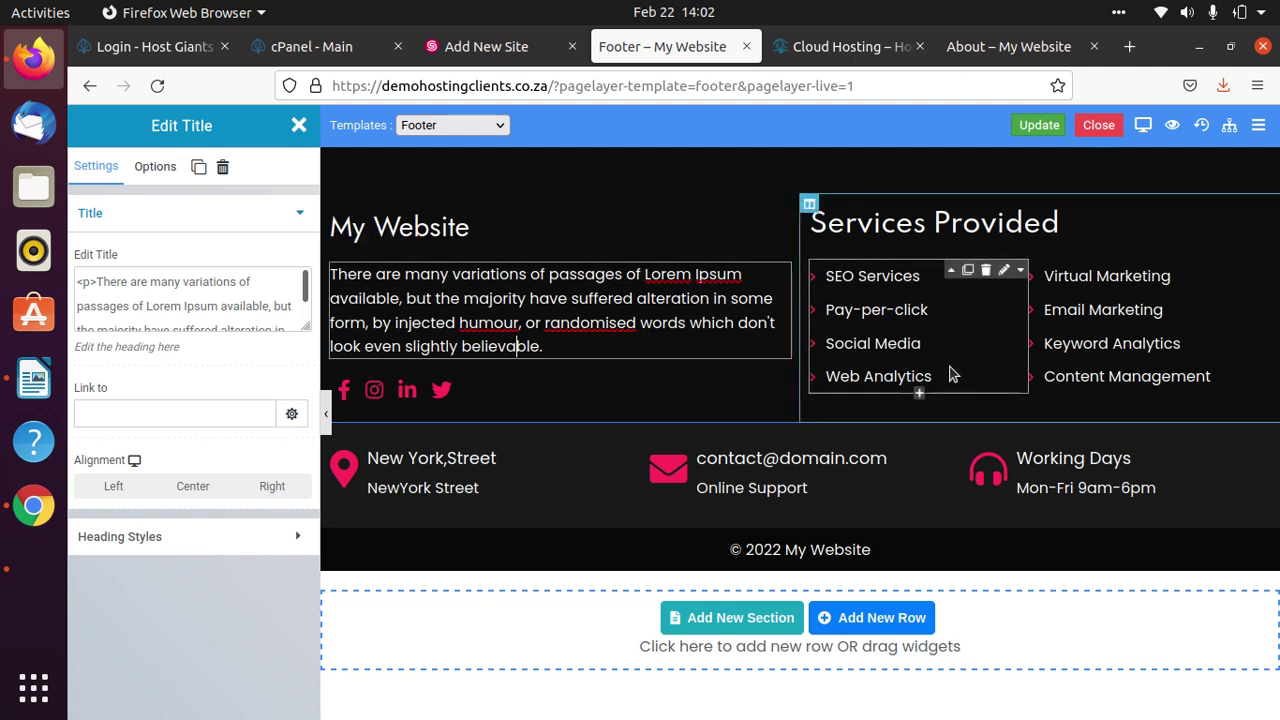
{"action": "key", "text": "ctrl+a"}
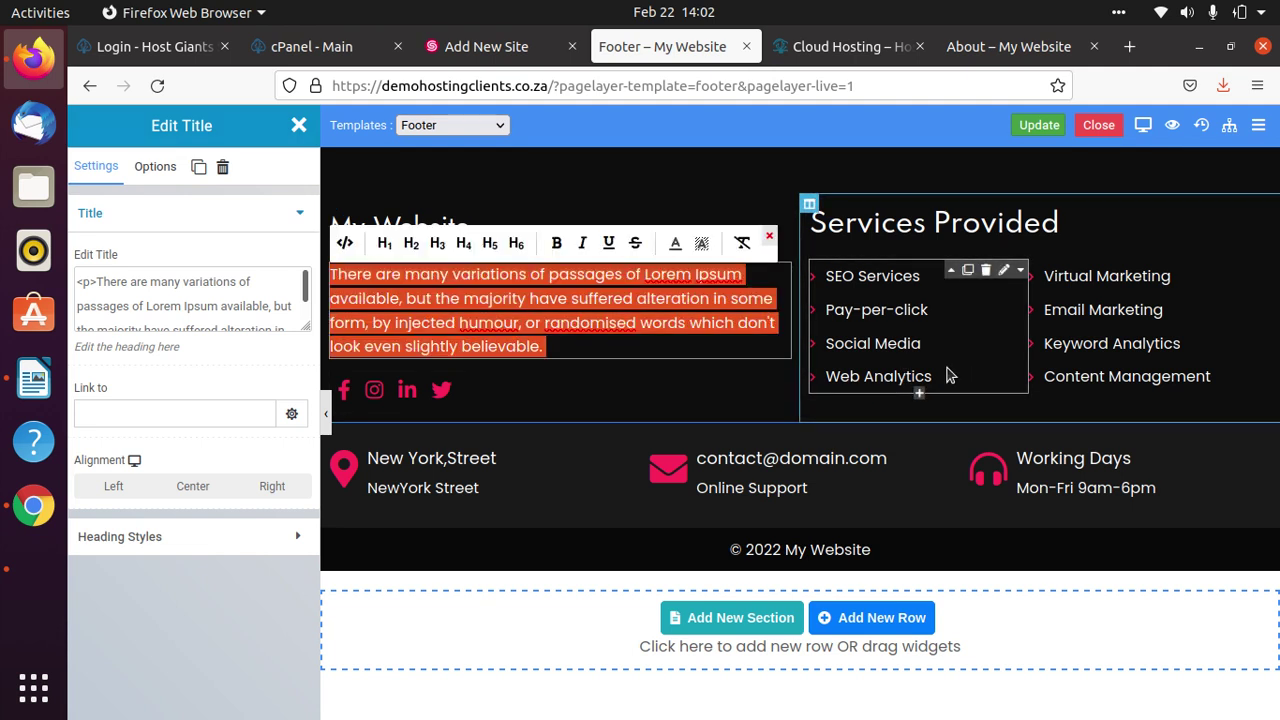
{"action": "type", "text": "Thank you "}
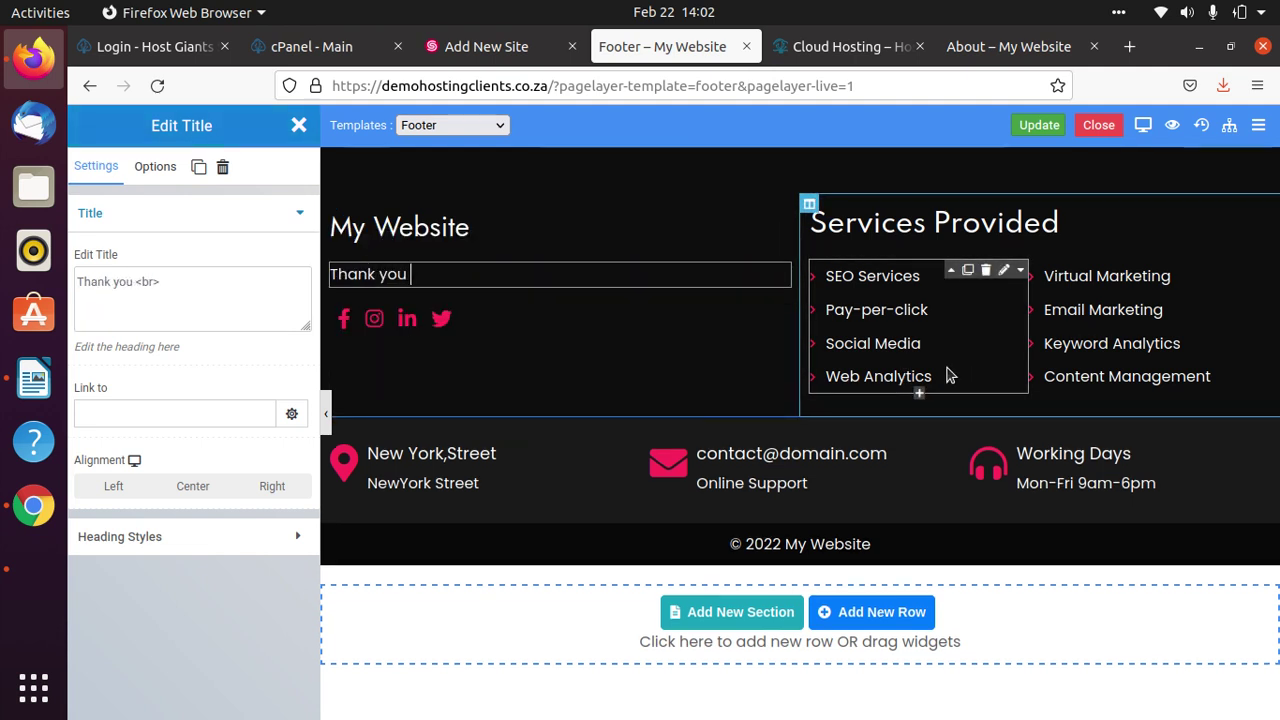
{"action": "type", "text": "j"}
{"action": "key", "text": "BackSpace"}
{"action": "key", "text": "BackSpace"}
{"action": "key", "text": "BackSpace"}
{"action": "key", "text": "BackSpace"}
{"action": "key", "text": "BackSpace"}
{"action": "key", "text": "BackSpace"}
{"action": "key", "text": "BackSpace"}
{"action": "key", "text": "BackSpace"}
{"action": "key", "text": "BackSpace"}
{"action": "key", "text": "BackSpace"}
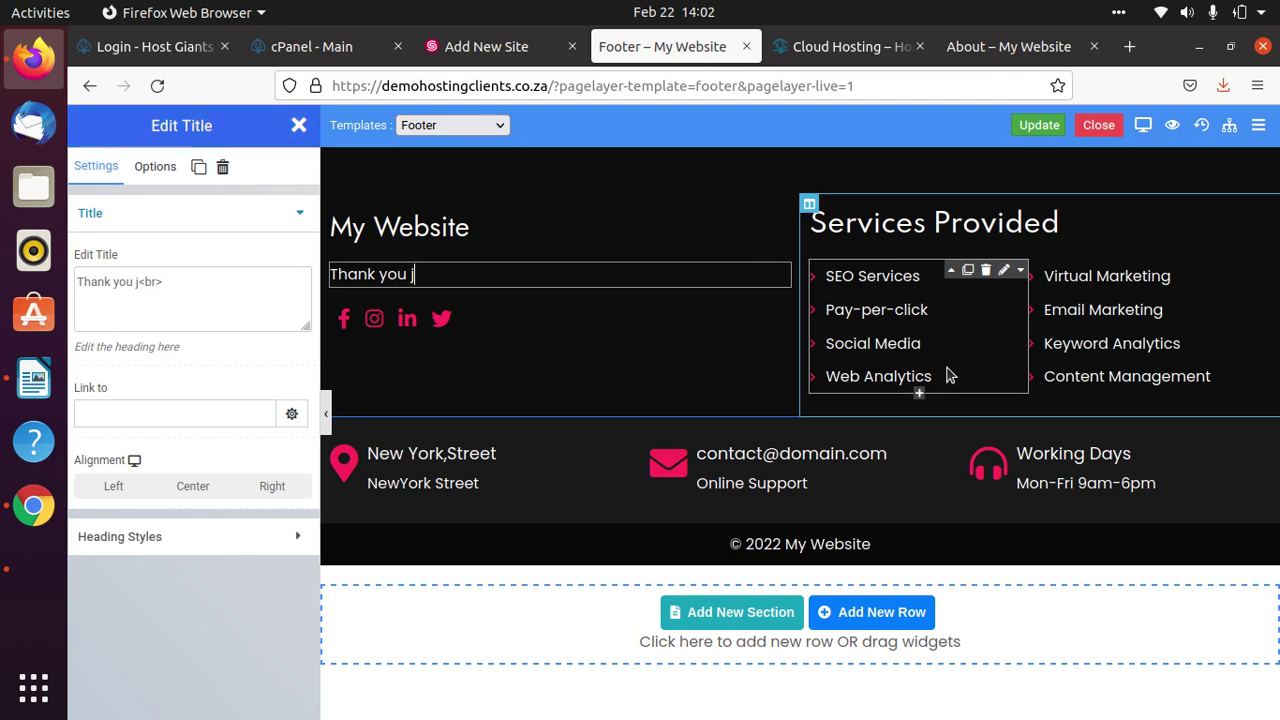
{"action": "key", "text": "BackSpace"}
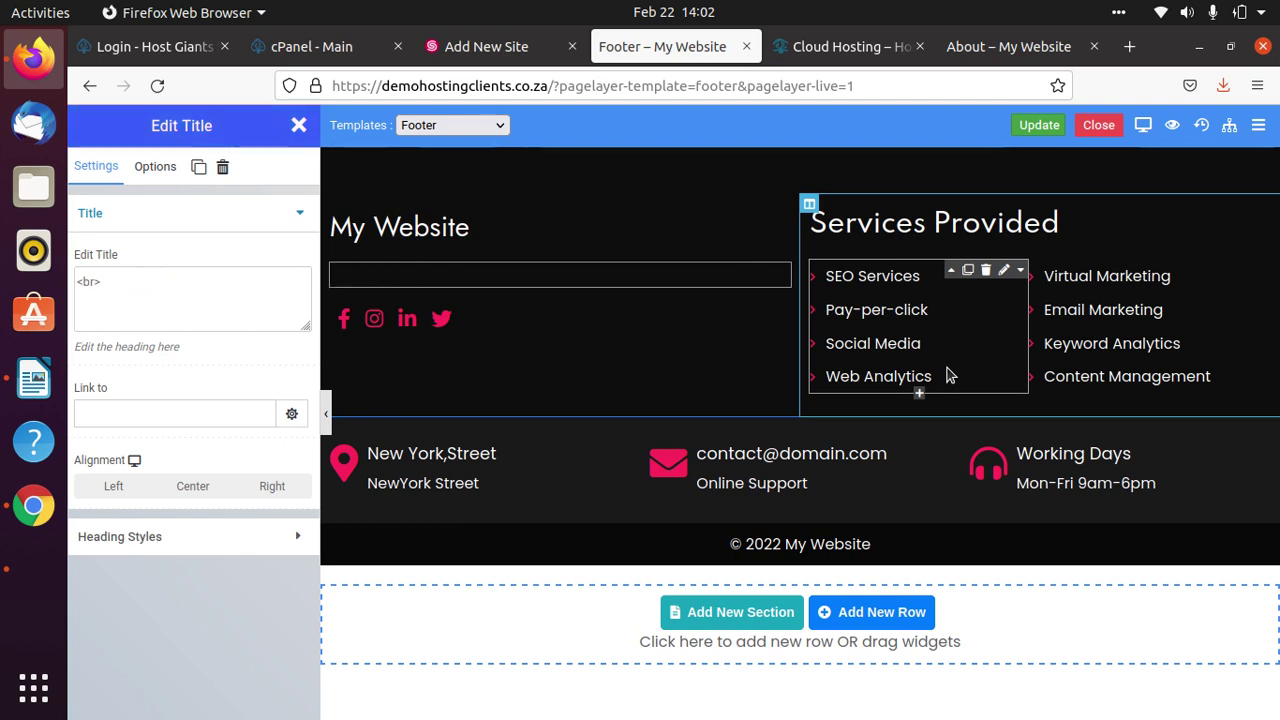
{"action": "type", "text": "Desc"}
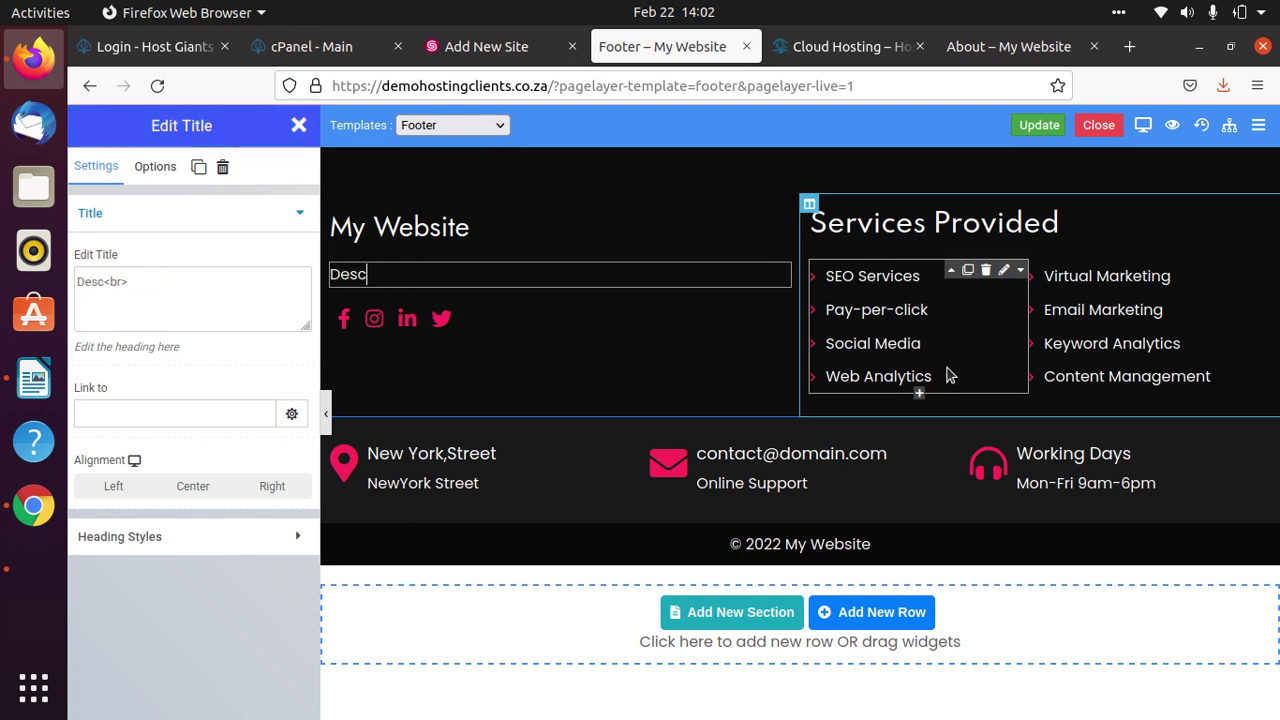
{"action": "type", "text": "ription of your comap"}
{"action": "key", "text": "BackSpace"}
{"action": "key", "text": "BackSpace"}
{"action": "type", "text": "pmany"}
{"action": "key", "text": "BackSpace"}
{"action": "key", "text": "BackSpace"}
{"action": "key", "text": "BackSpace"}
{"action": "type", "text": "any"}
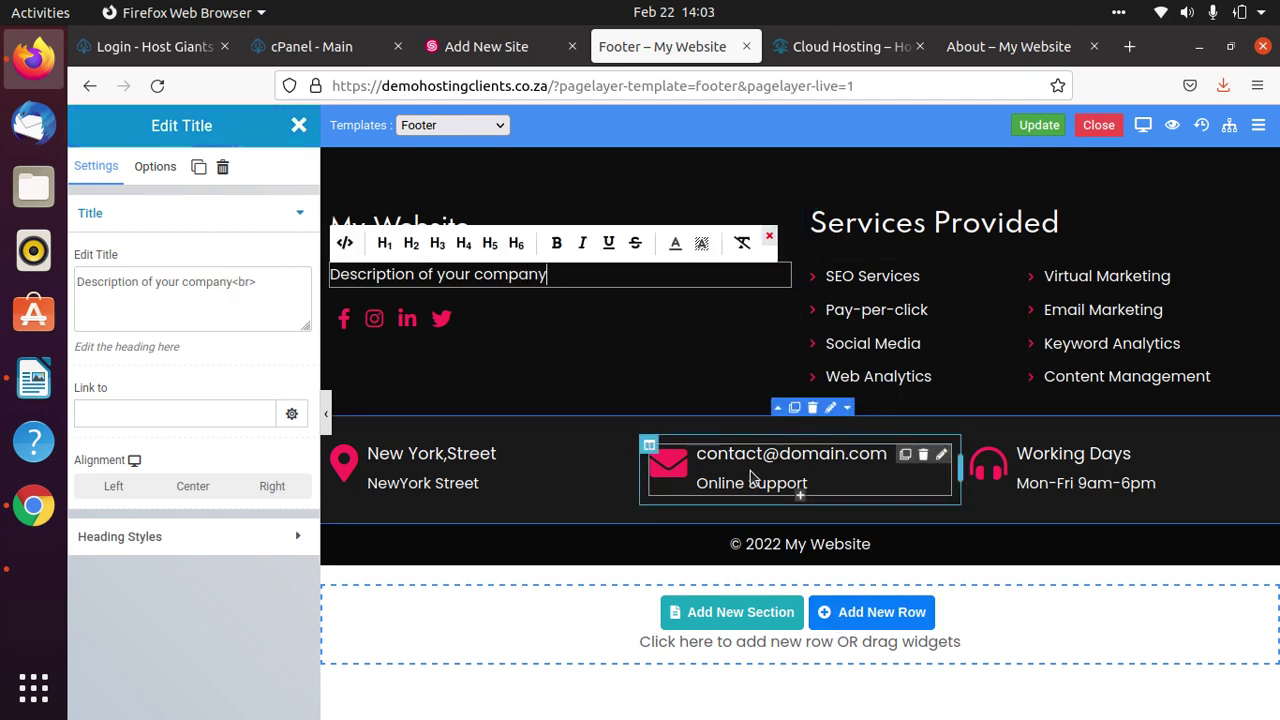
Replace the footer's 'New York,Street' address heading with the new street address.
{"action": "left_click", "coordinate": [600, 490]}
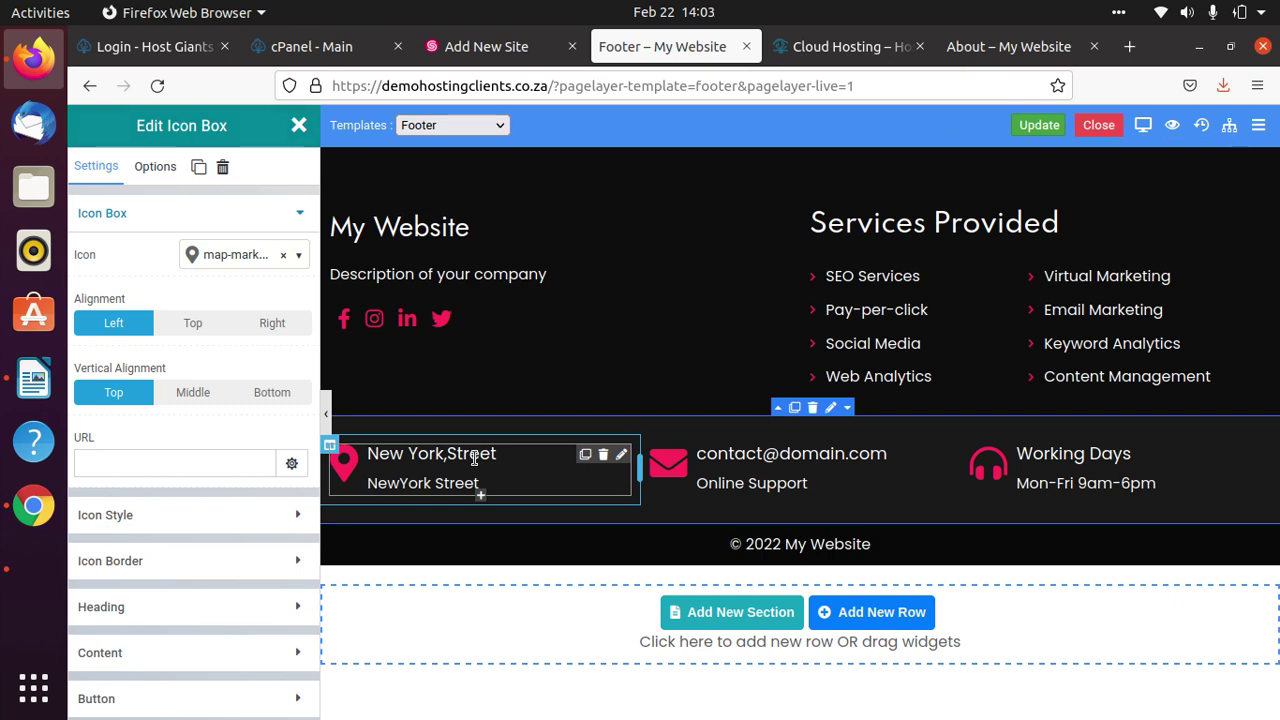
{"action": "left_click", "coordinate": [505, 476]}
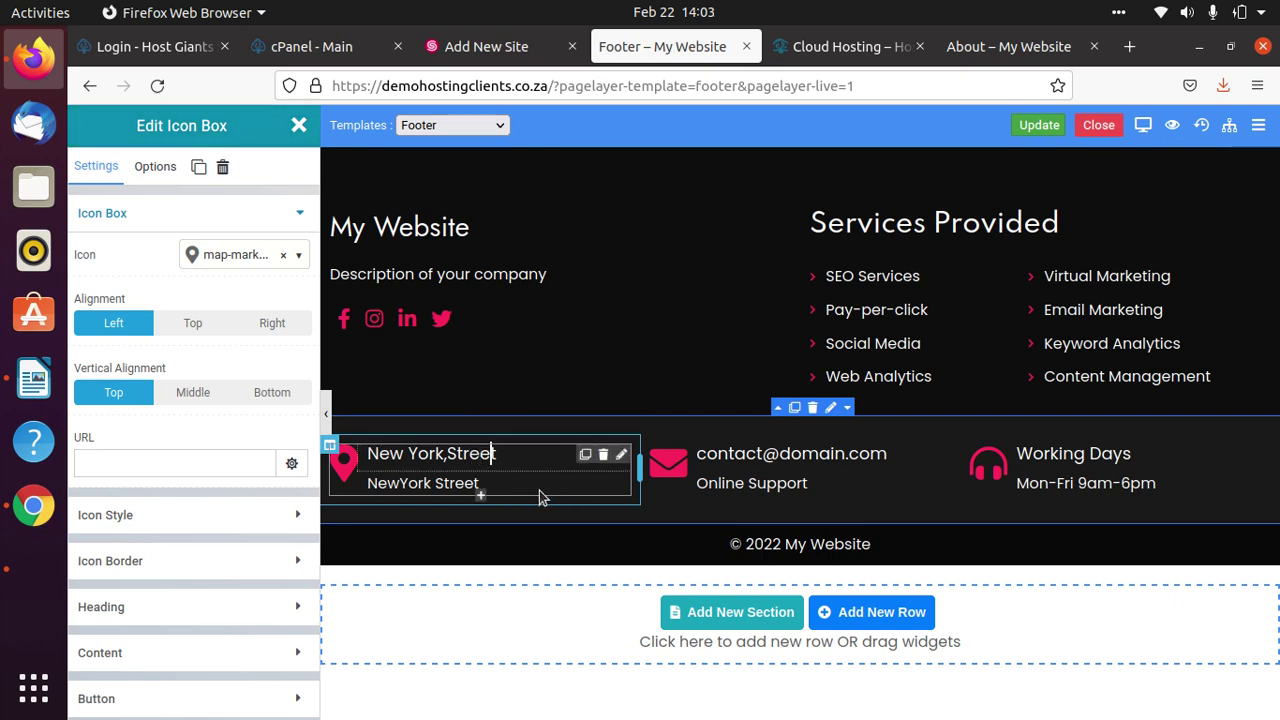
{"action": "key", "text": "BackSpace"}
{"action": "key", "text": "BackSpace"}
{"action": "key", "text": "BackSpace"}
{"action": "key", "text": "BackSpace"}
{"action": "type", "text": "t"}
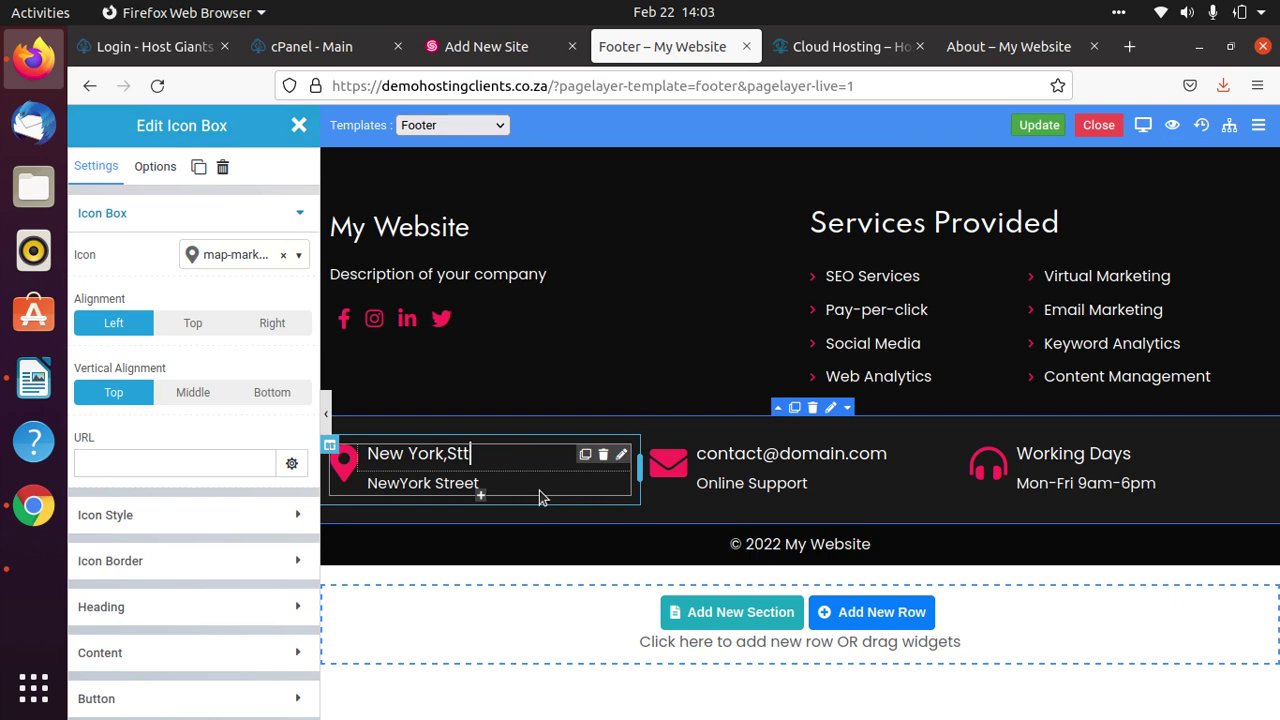
{"action": "key", "text": "BackSpace"}
{"action": "key", "text": "BackSpace"}
{"action": "key", "text": "BackSpace"}
{"action": "key", "text": "BackSpace"}
{"action": "key", "text": "BackSpace"}
{"action": "key", "text": "BackSpace"}
{"action": "key", "text": "BackSpace"}
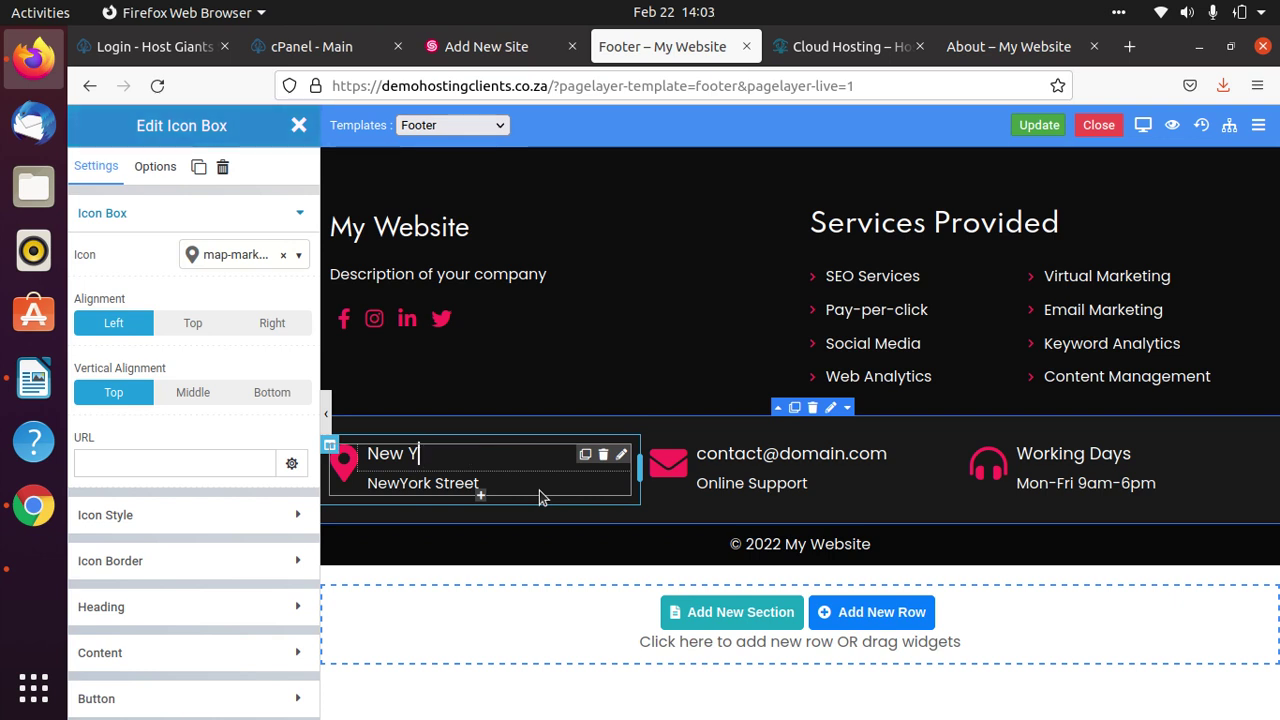
{"action": "key", "text": "BackSpace"}
{"action": "key", "text": "BackSpace"}
{"action": "key", "text": "BackSpace"}
{"action": "key", "text": "BackSpace"}
{"action": "key", "text": "BackSpace"}
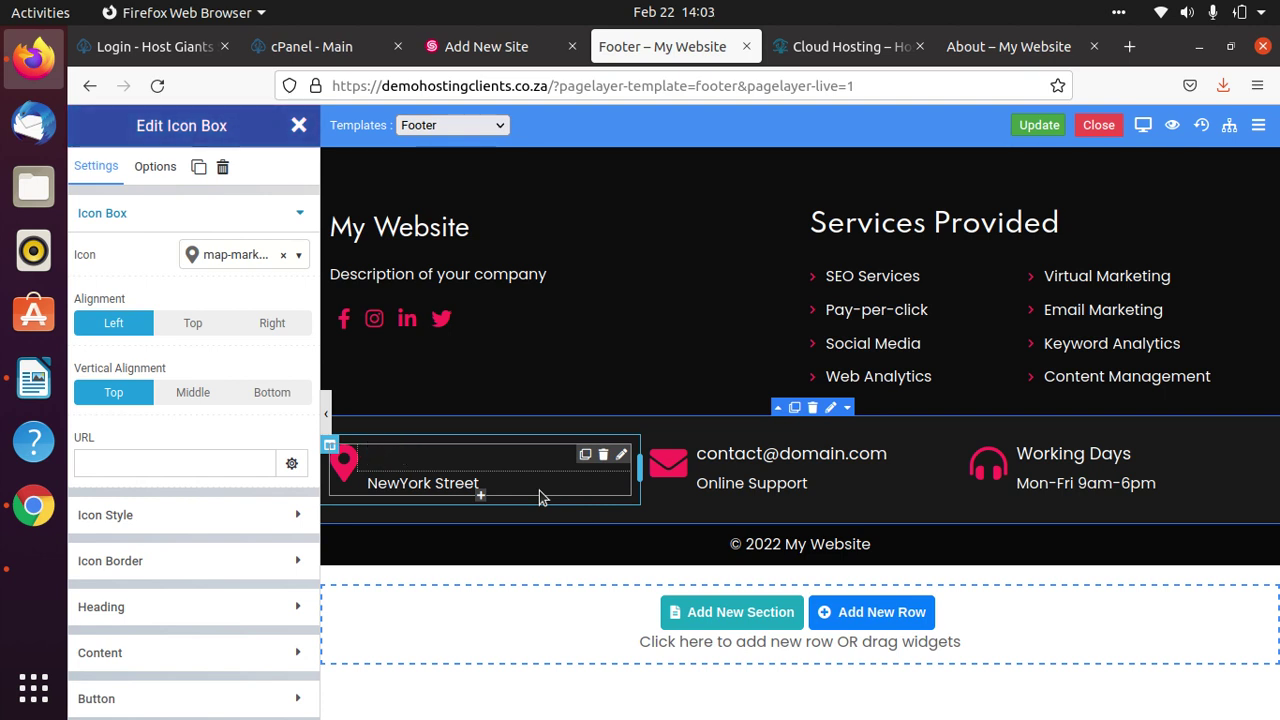
{"action": "type", "text": "111"}
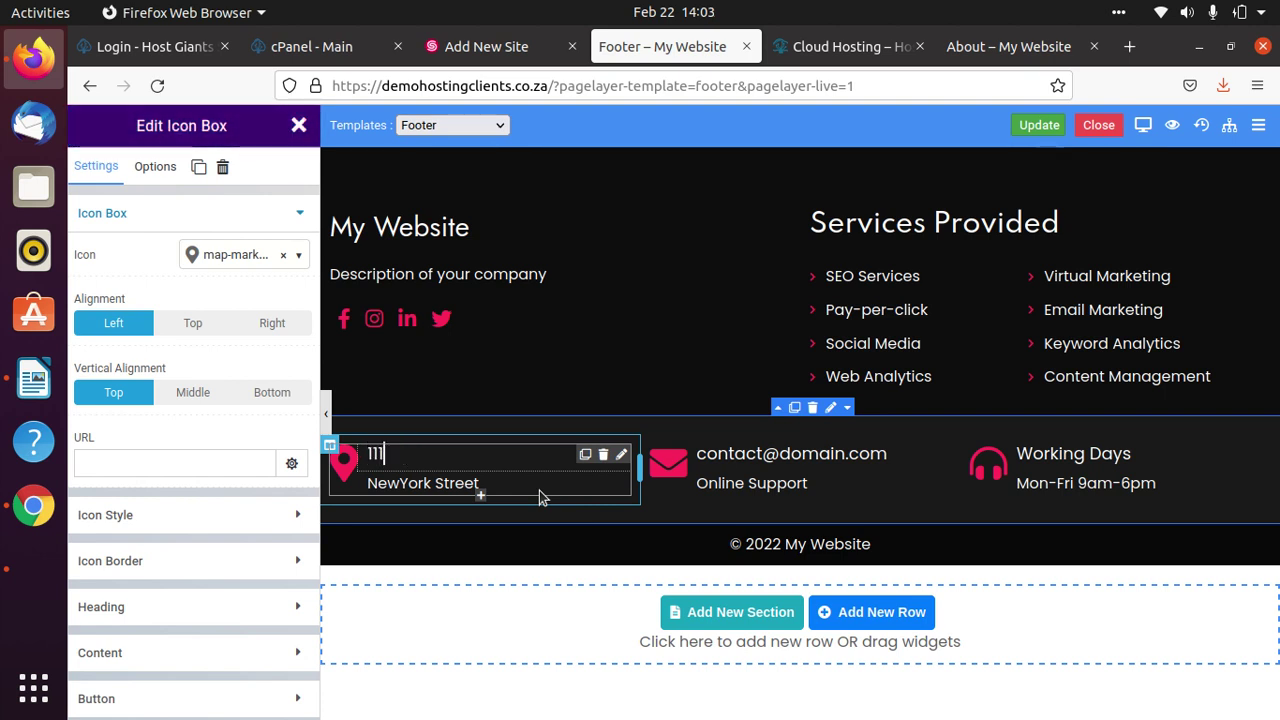
{"action": "type", "text": " Preto"}
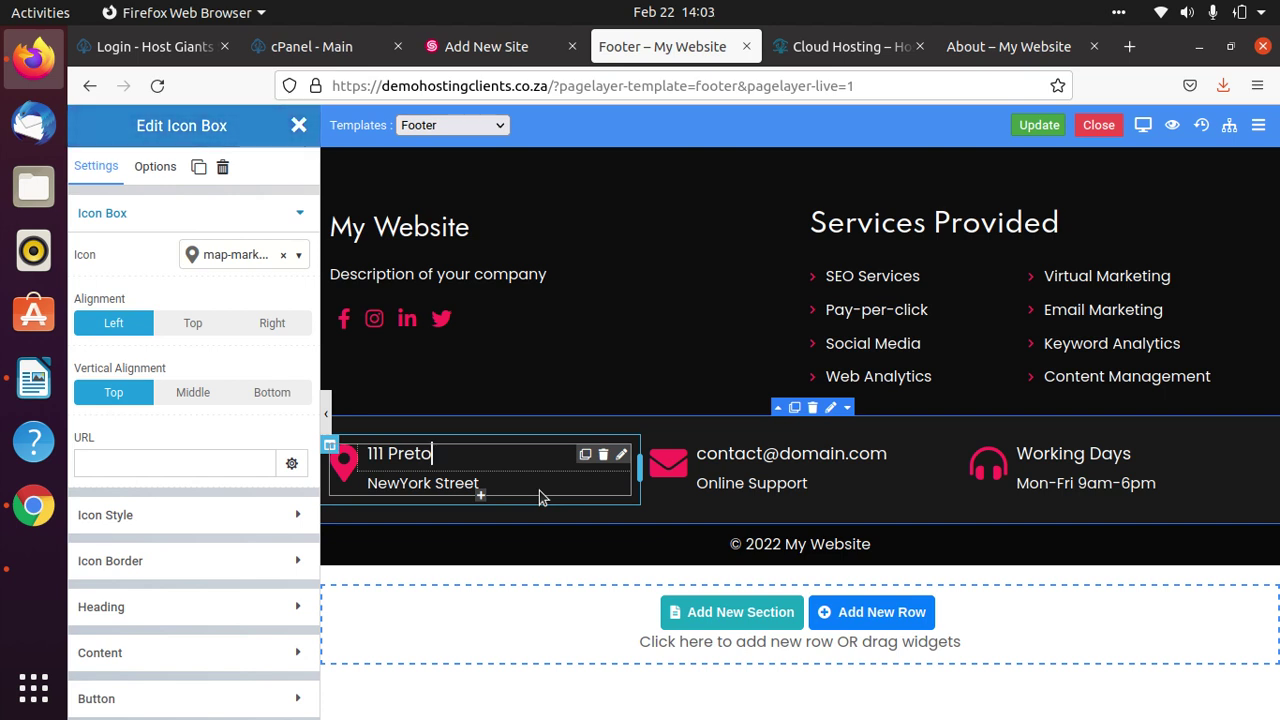
{"action": "type", "text": "ria"}
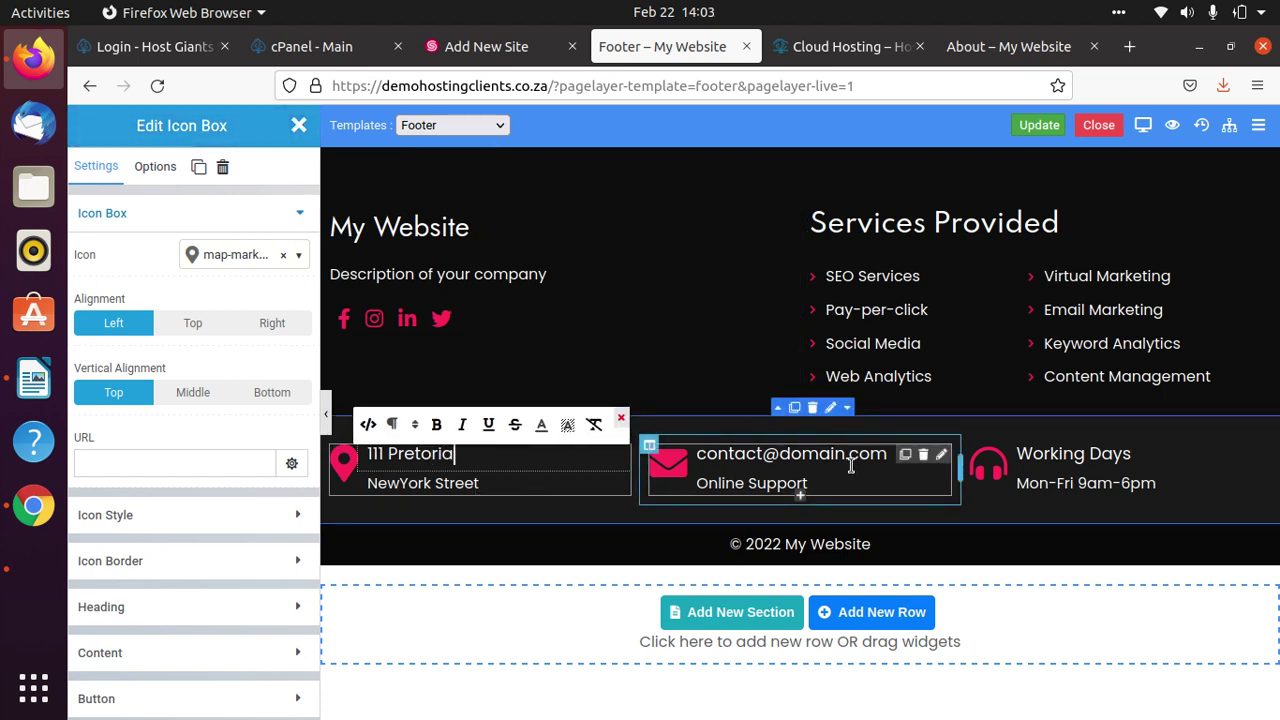
{"action": "left_click", "coordinate": [851, 465]}
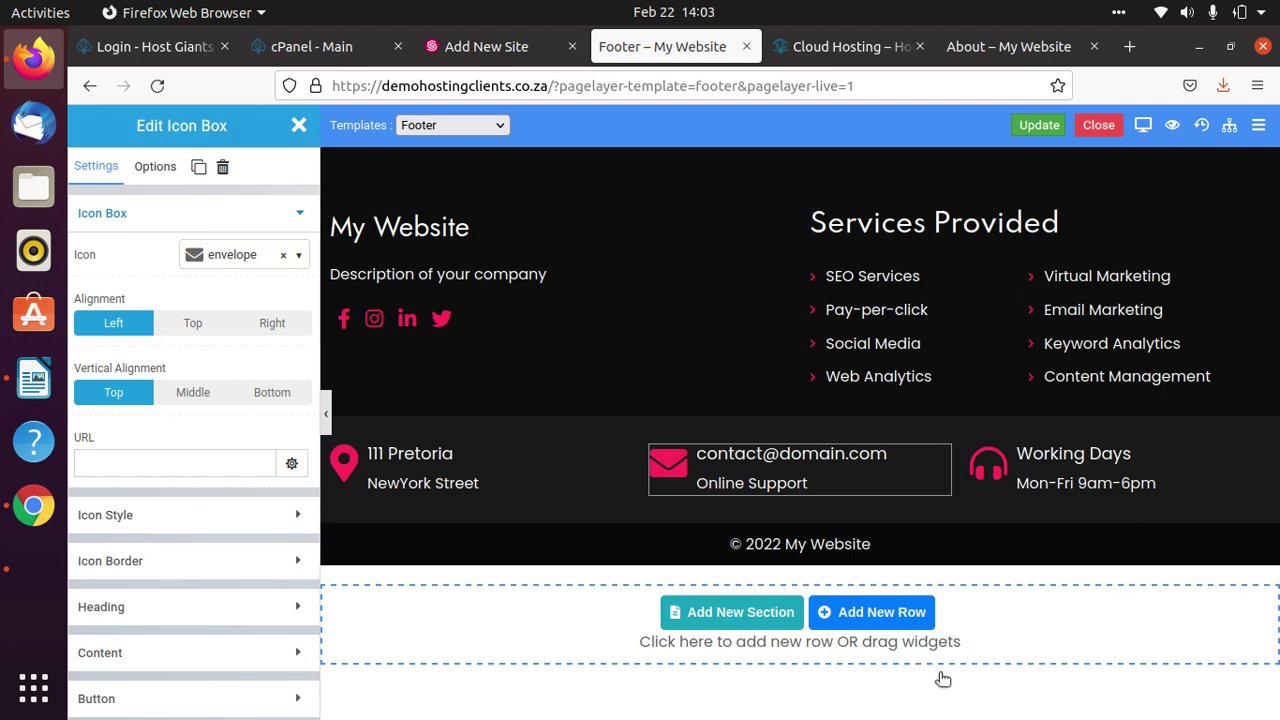